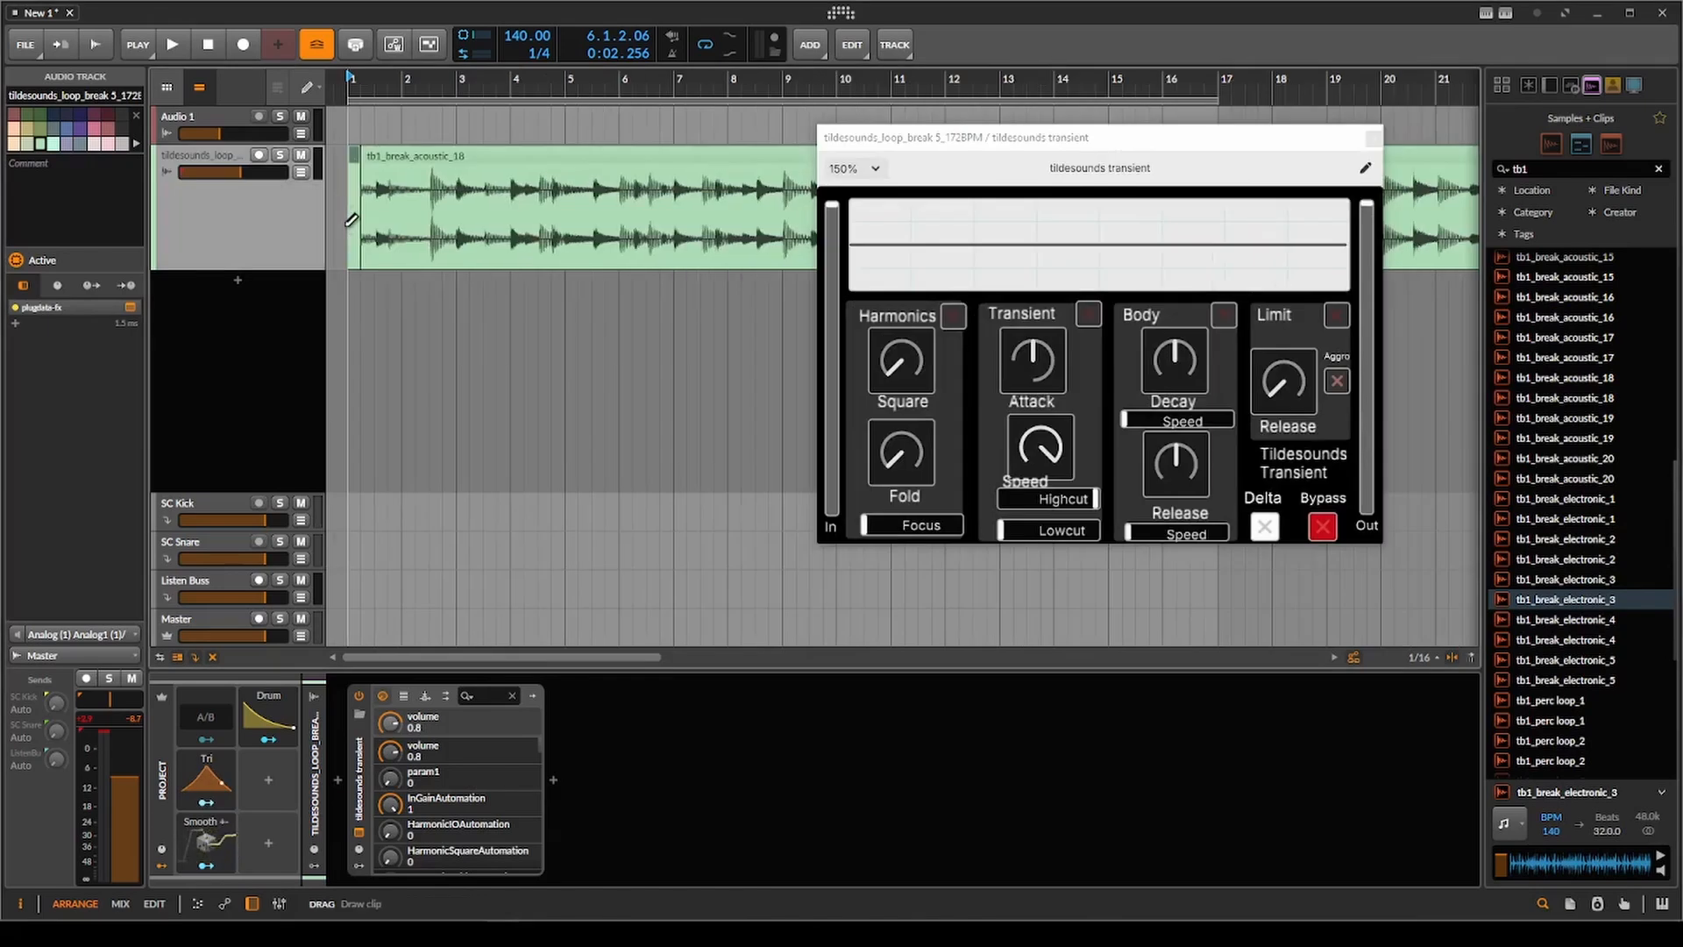
# Enable the Transient section of the tildesounds transient plugin and set the play start to bar 1 of the break track.
pyautogui.click(350, 218)
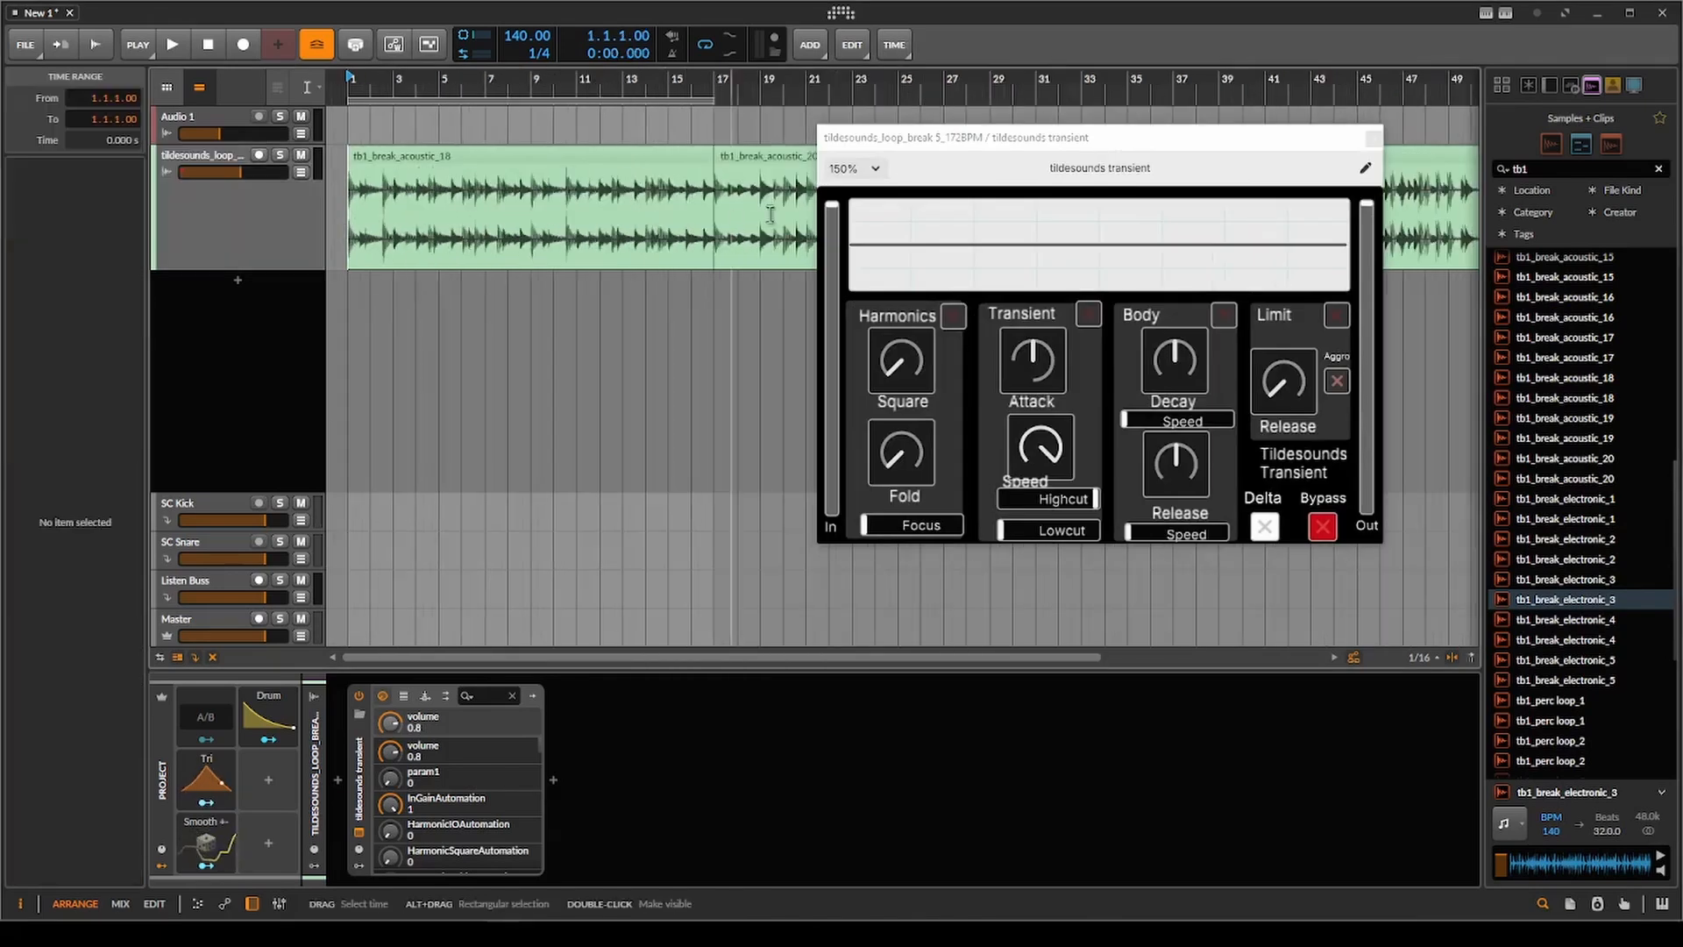
pyautogui.moveTo(947, 137); pyautogui.dragTo(830, 114)
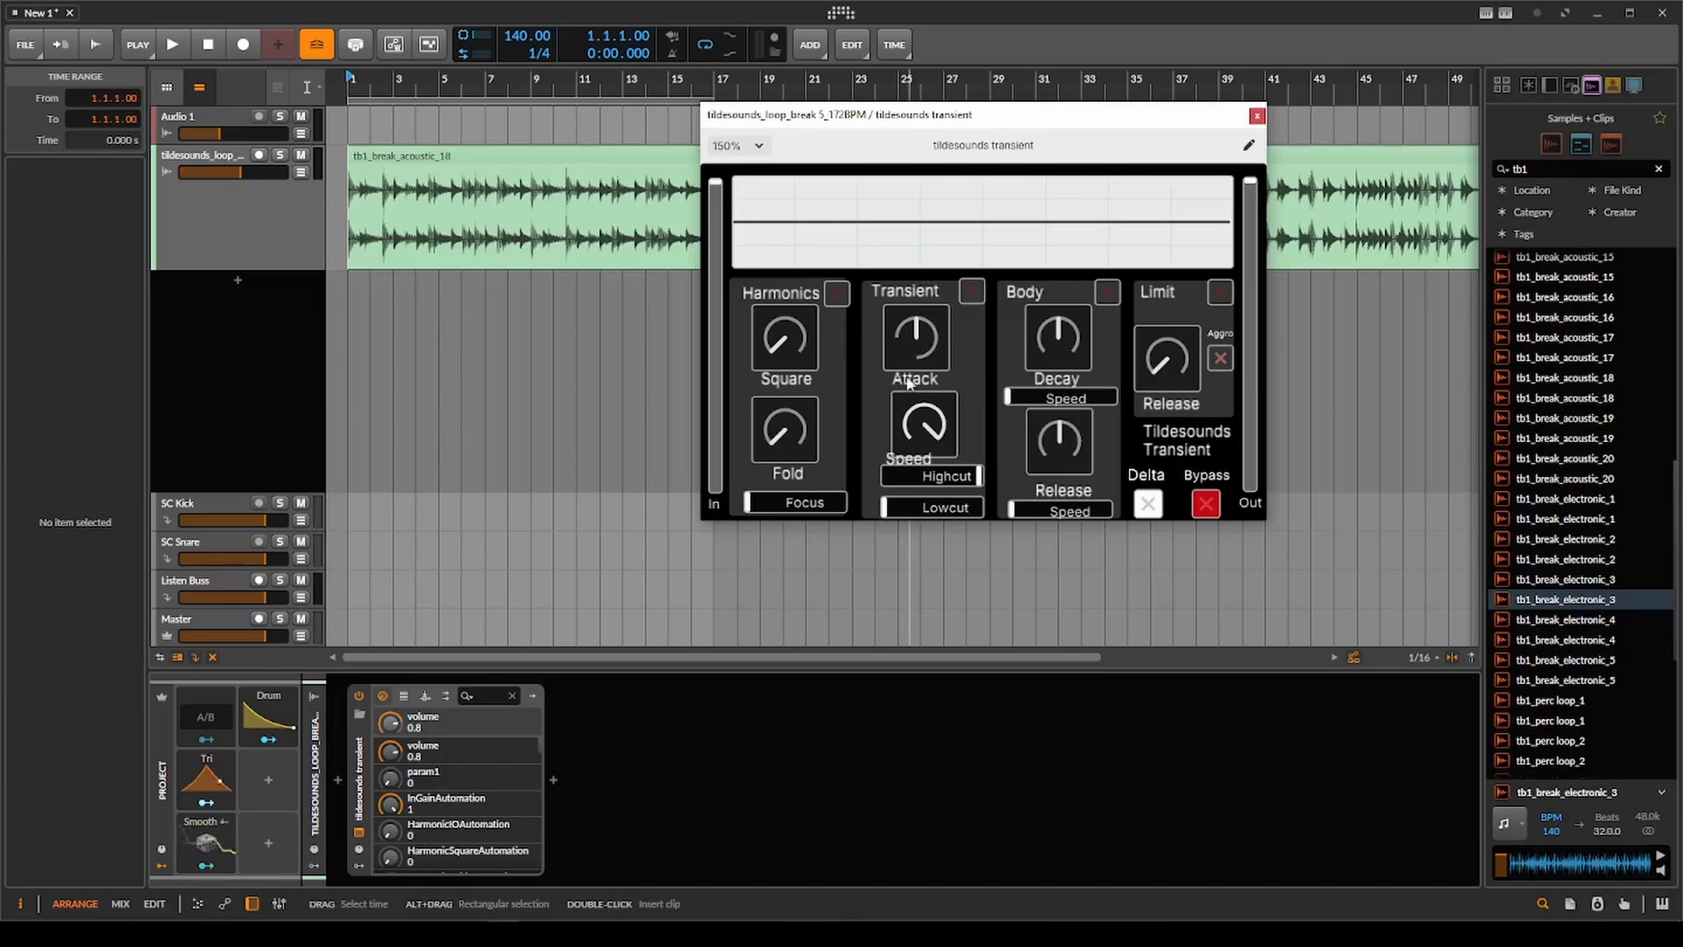
pyautogui.moveTo(922, 323); pyautogui.dragTo(937, 413)
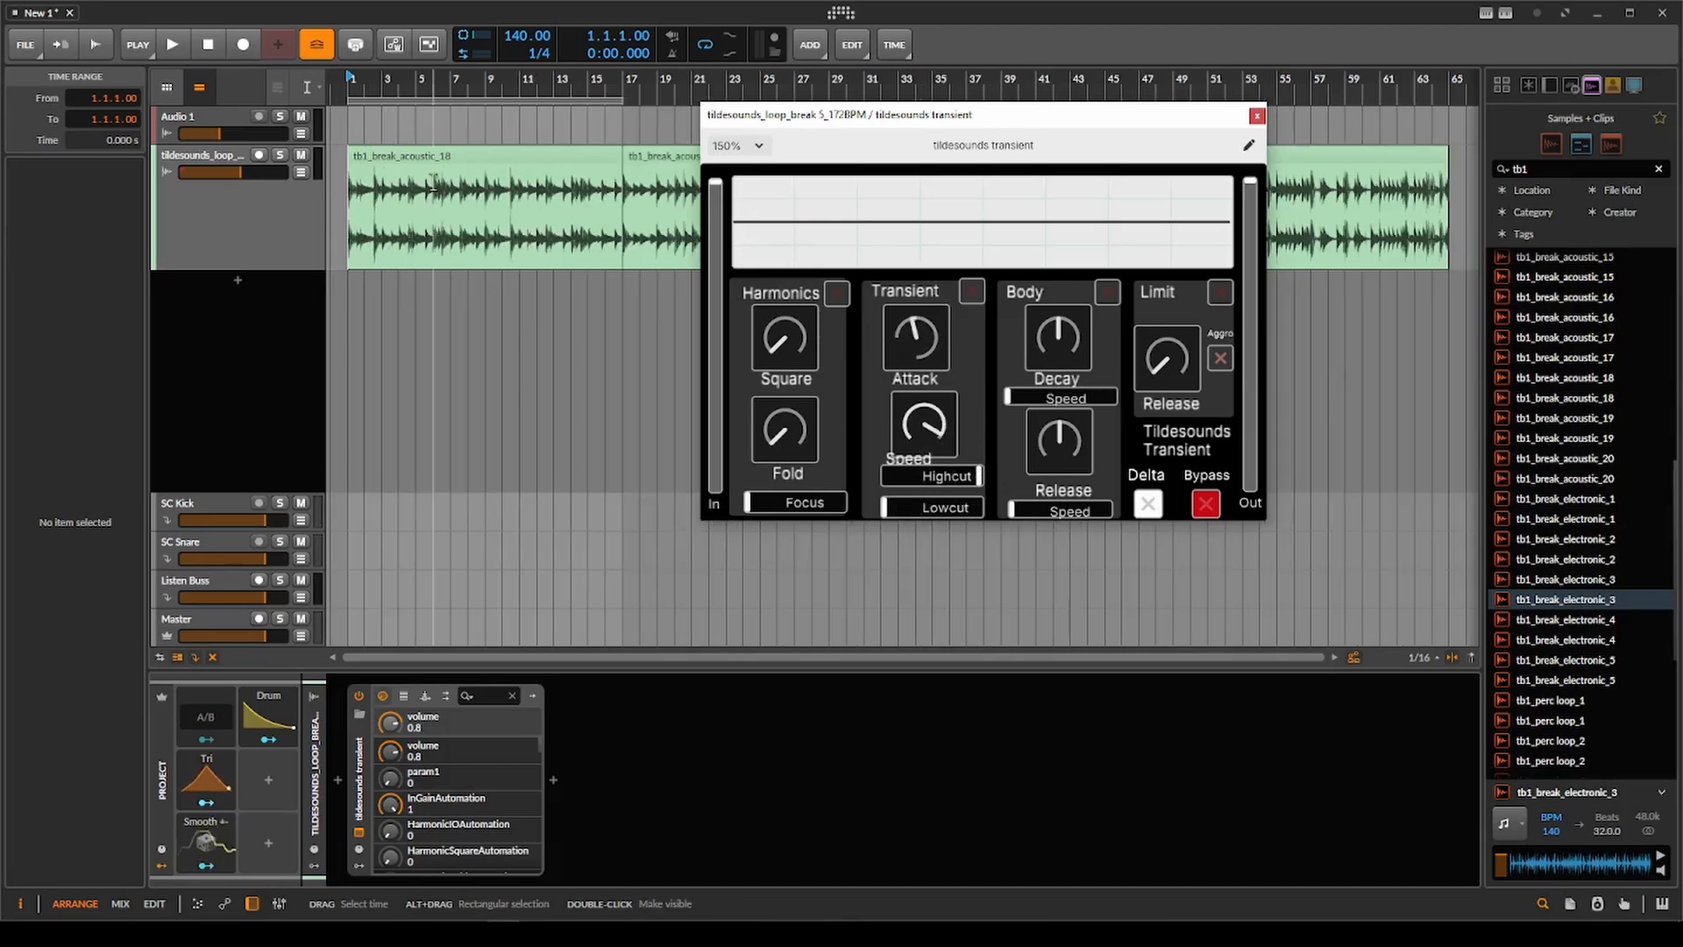
pyautogui.scroll(2, 434, 163)
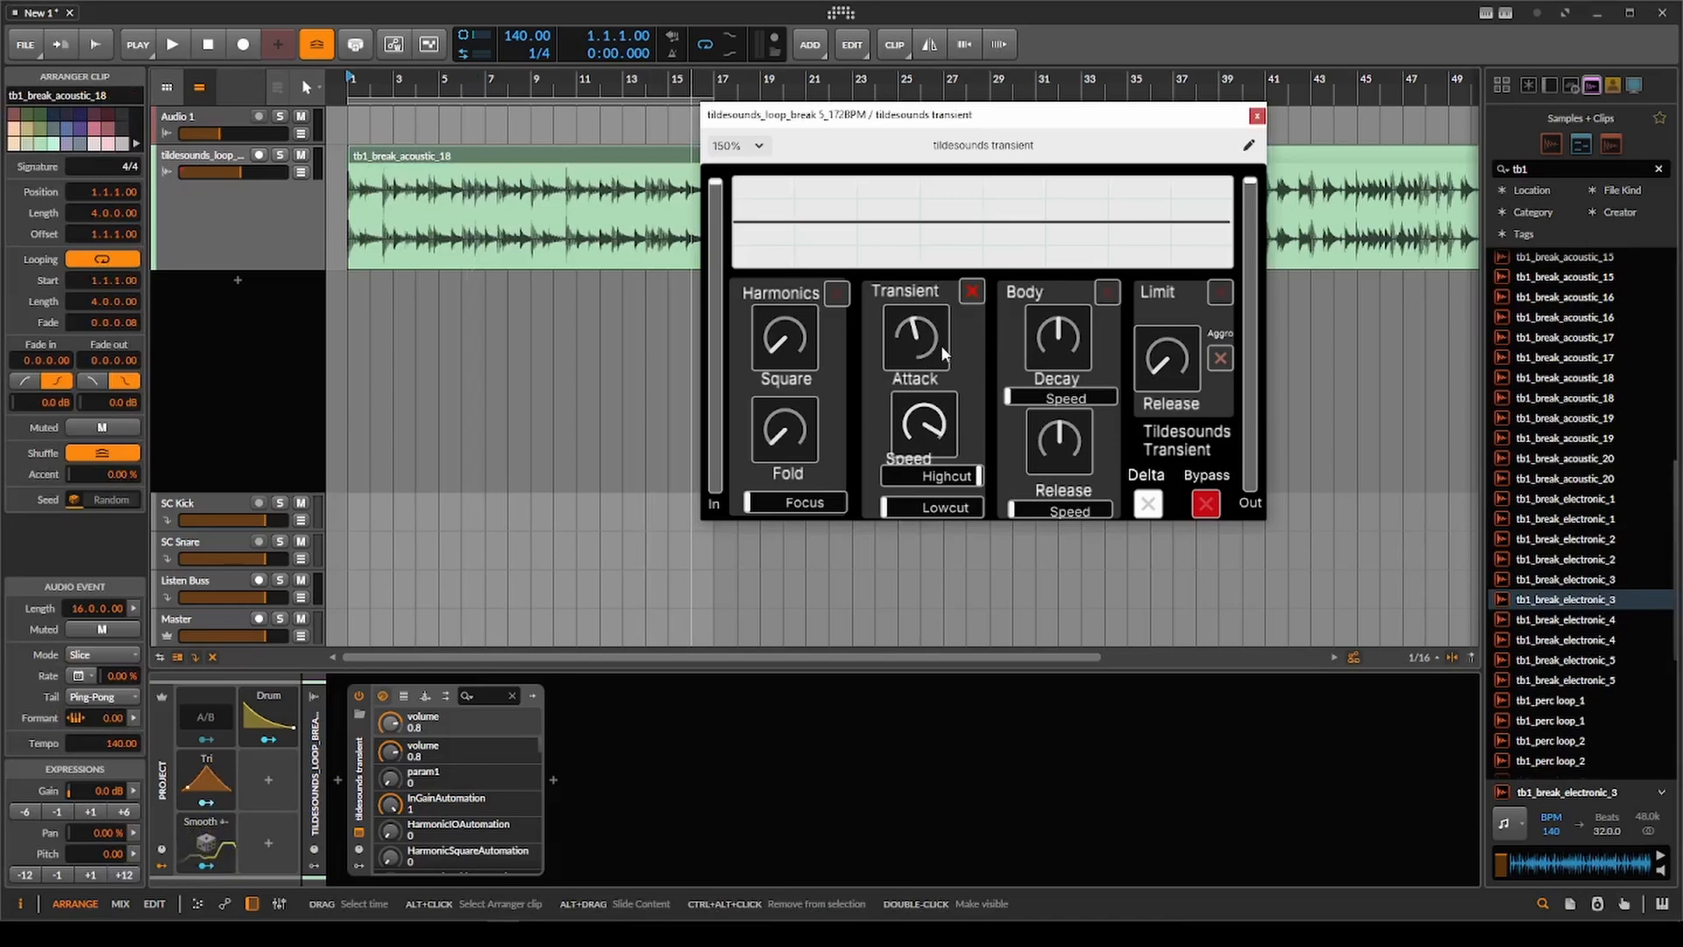
pyautogui.click(622, 276)
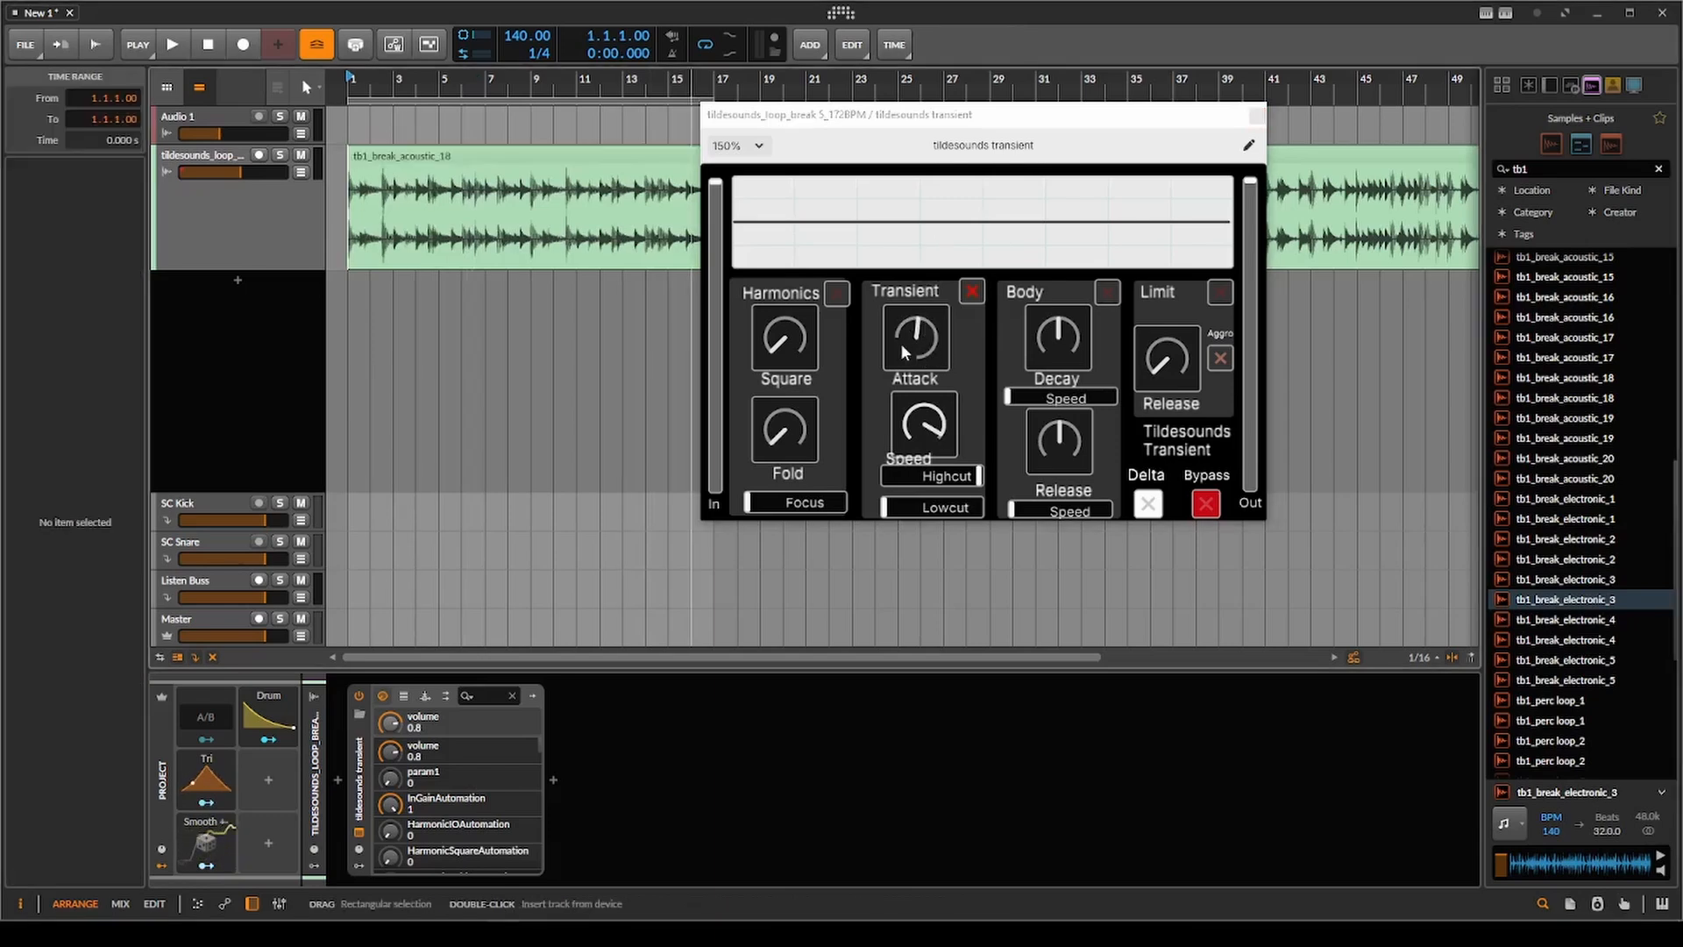
# Try sweeping the Transient Attack down and up and moving Lowcut, returning Attack, Speed and Lowcut to their defaults.
pyautogui.moveTo(926, 339); pyautogui.dragTo(911, 505)
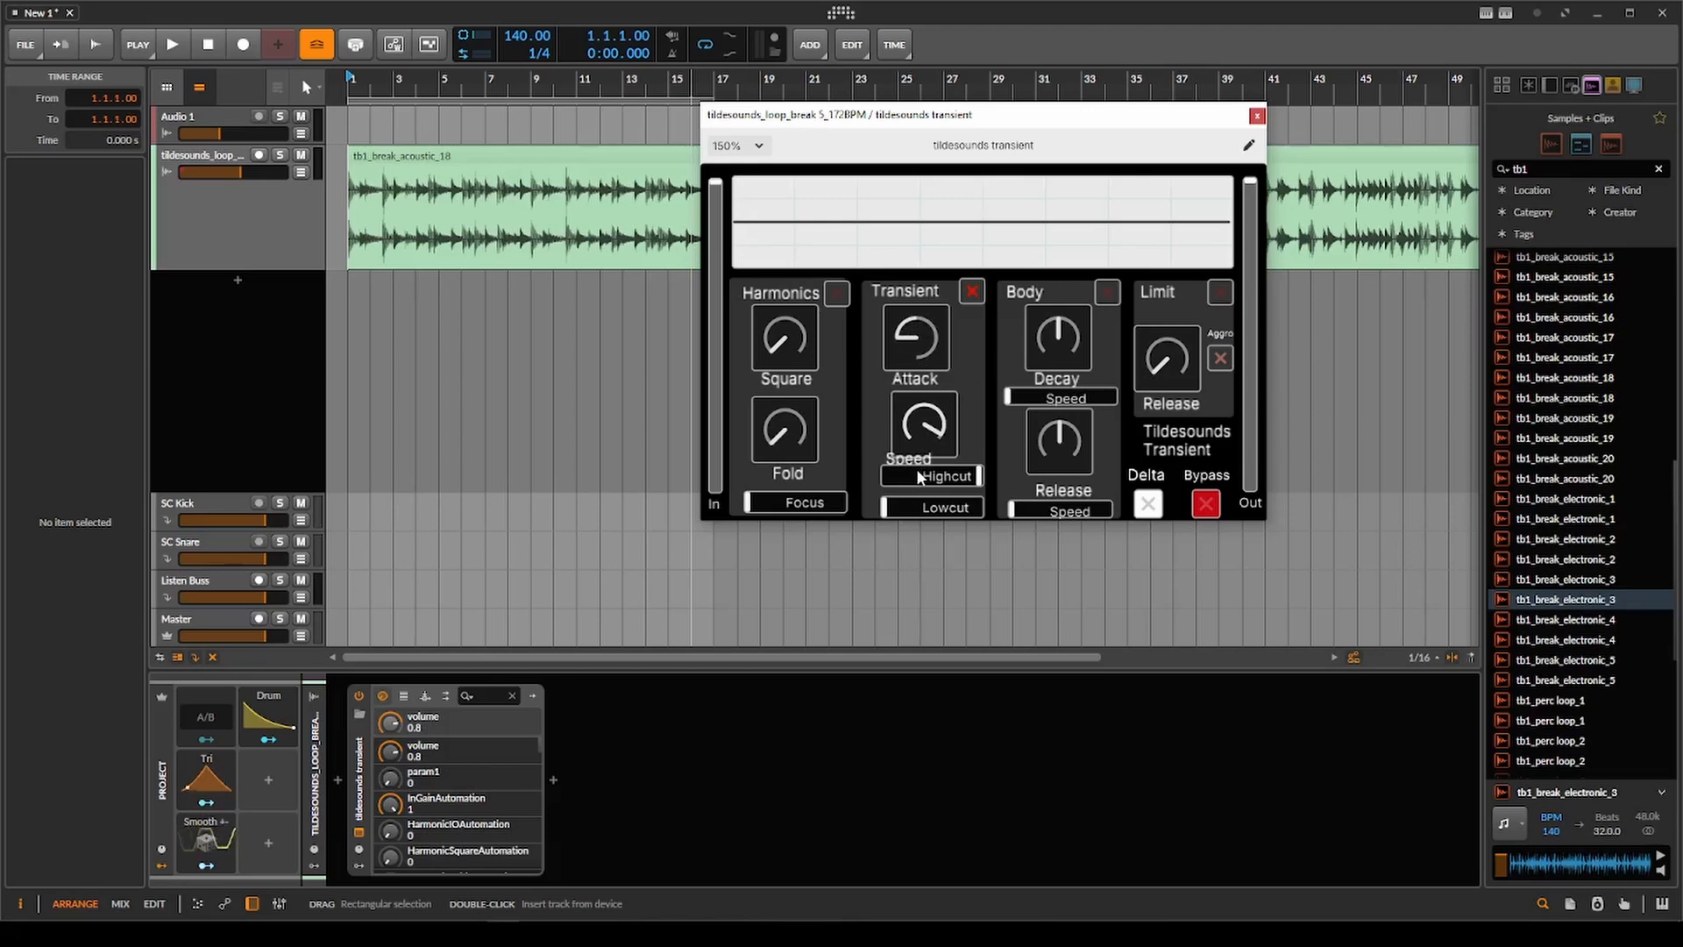
pyautogui.moveTo(917, 476); pyautogui.dragTo(937, 280)
pyautogui.moveTo(936, 347); pyautogui.dragTo(931, 423)
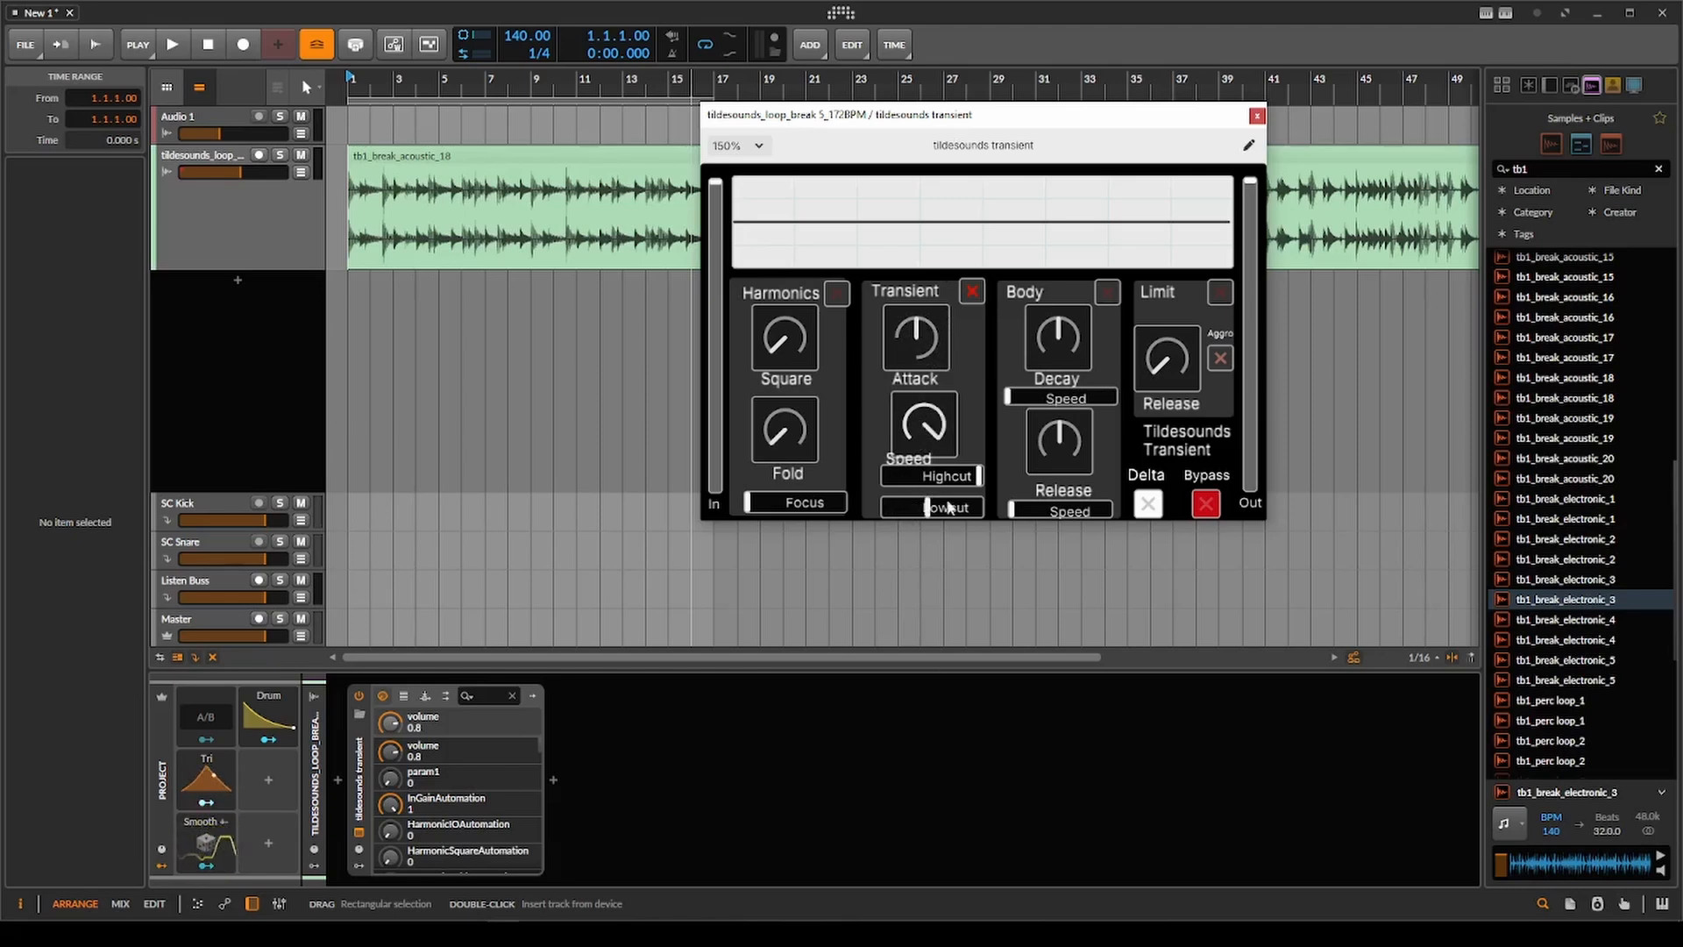
pyautogui.moveTo(912, 505); pyautogui.dragTo(907, 518)
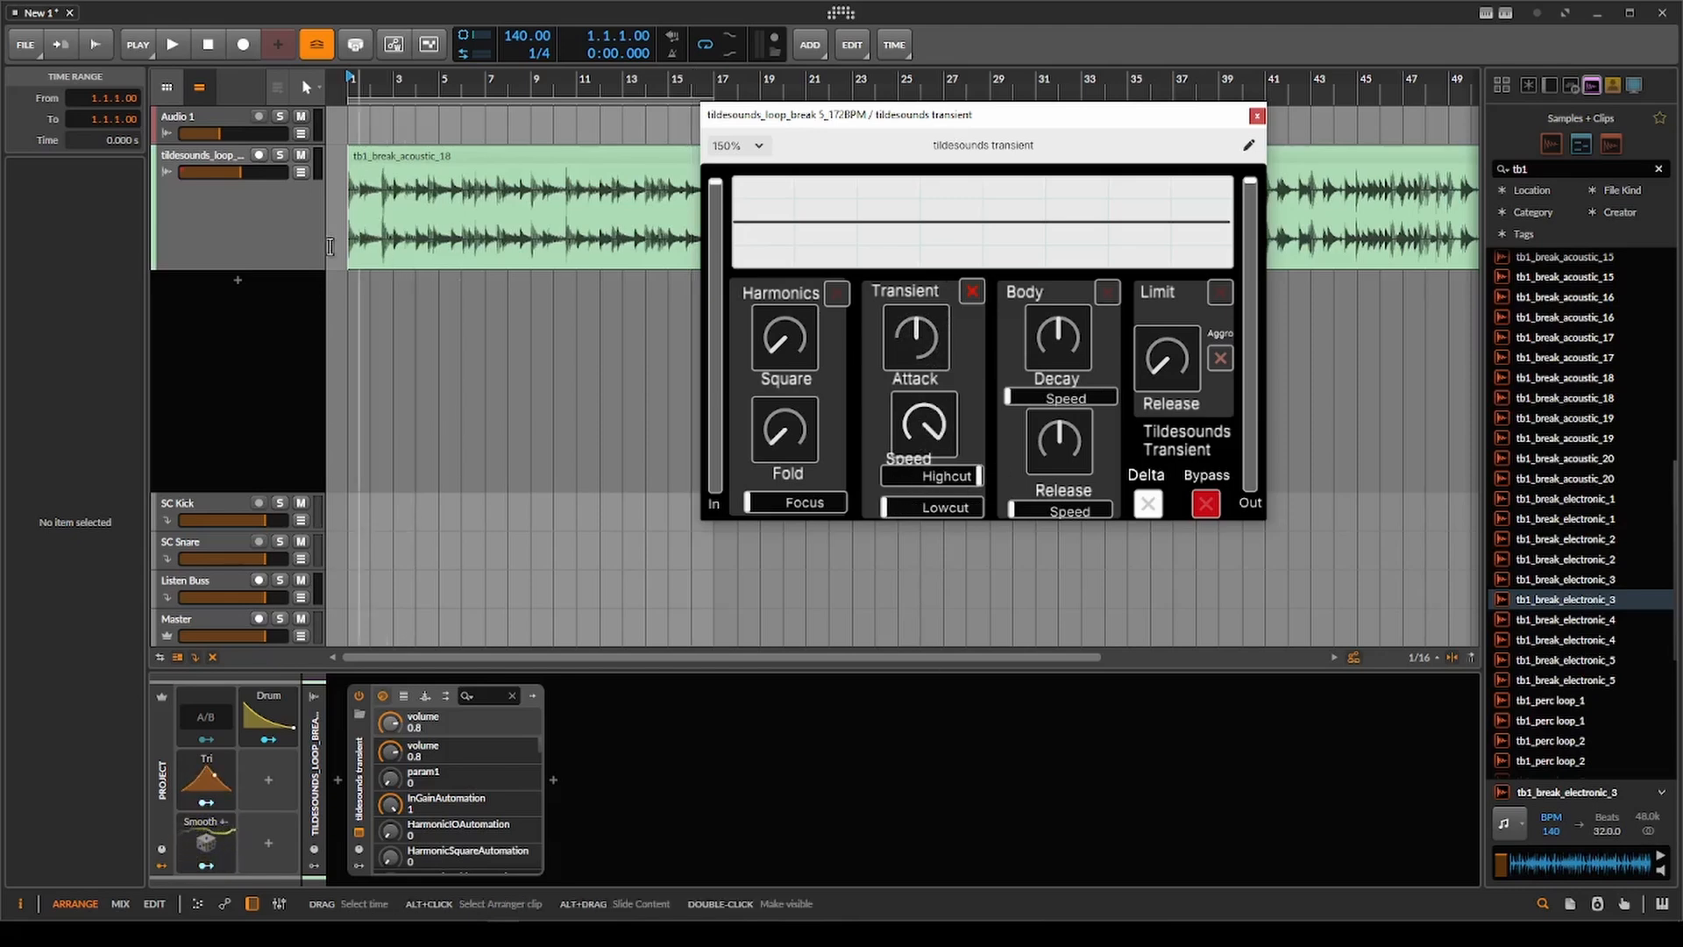
# Raise the Transient Attack to maximum and audition the break loop from the beginning.
pyautogui.scroll(-2, 359, 222)
pyautogui.press('space')
pyautogui.scroll(2, 360, 222)
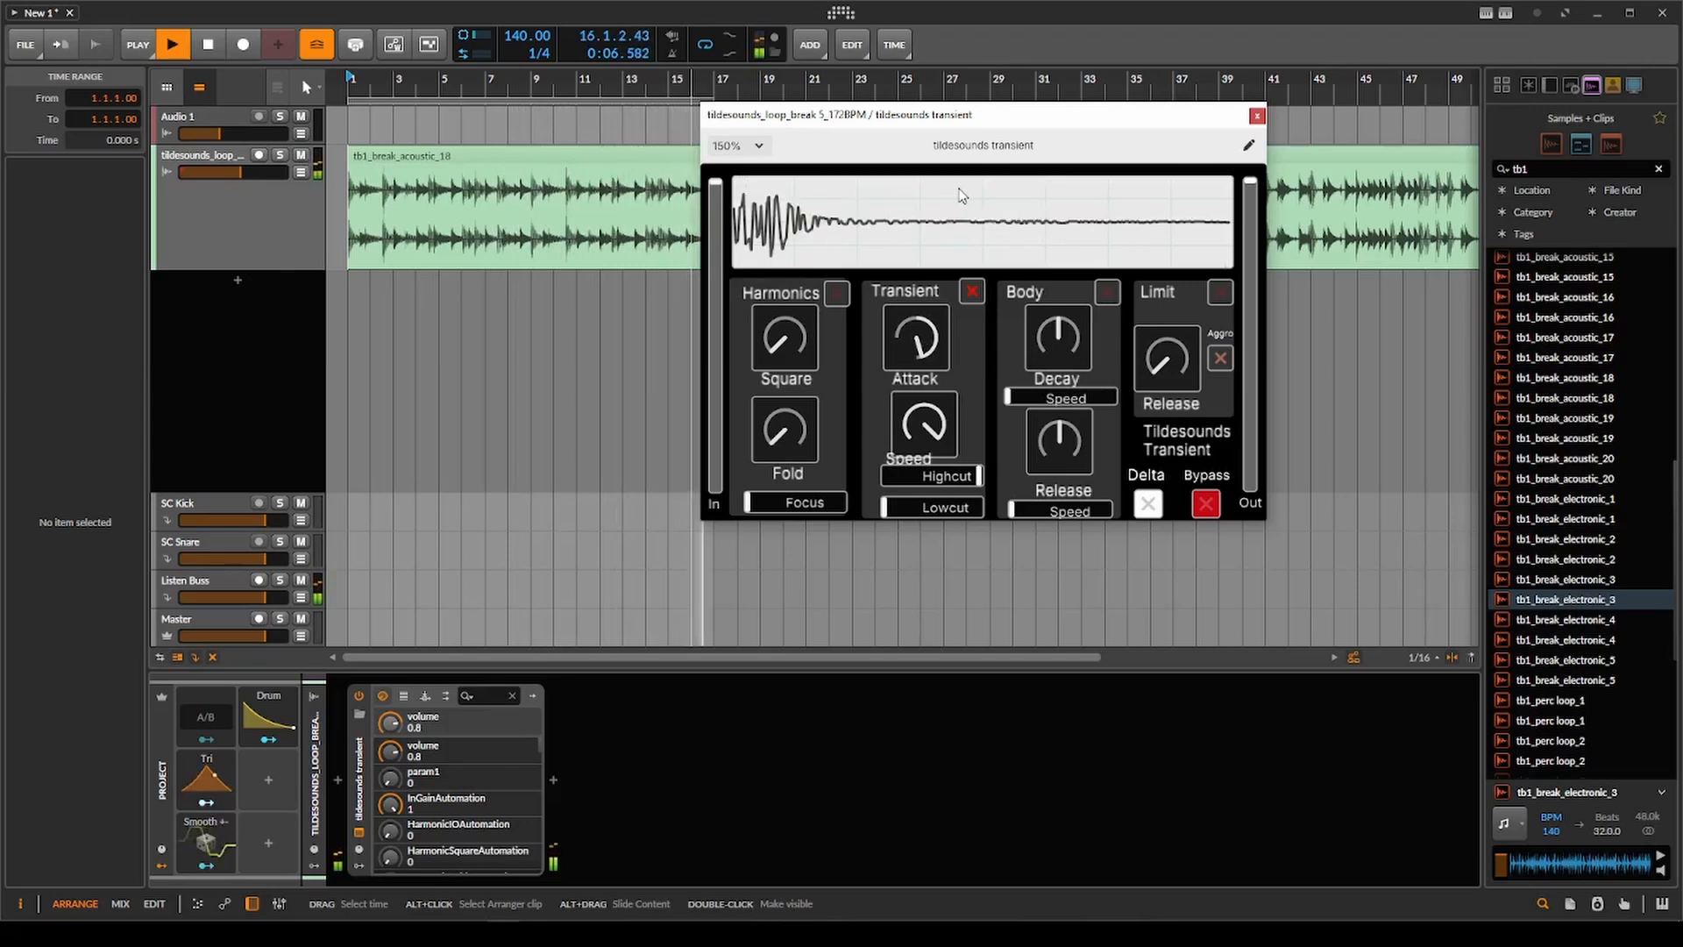
pyautogui.press('space')
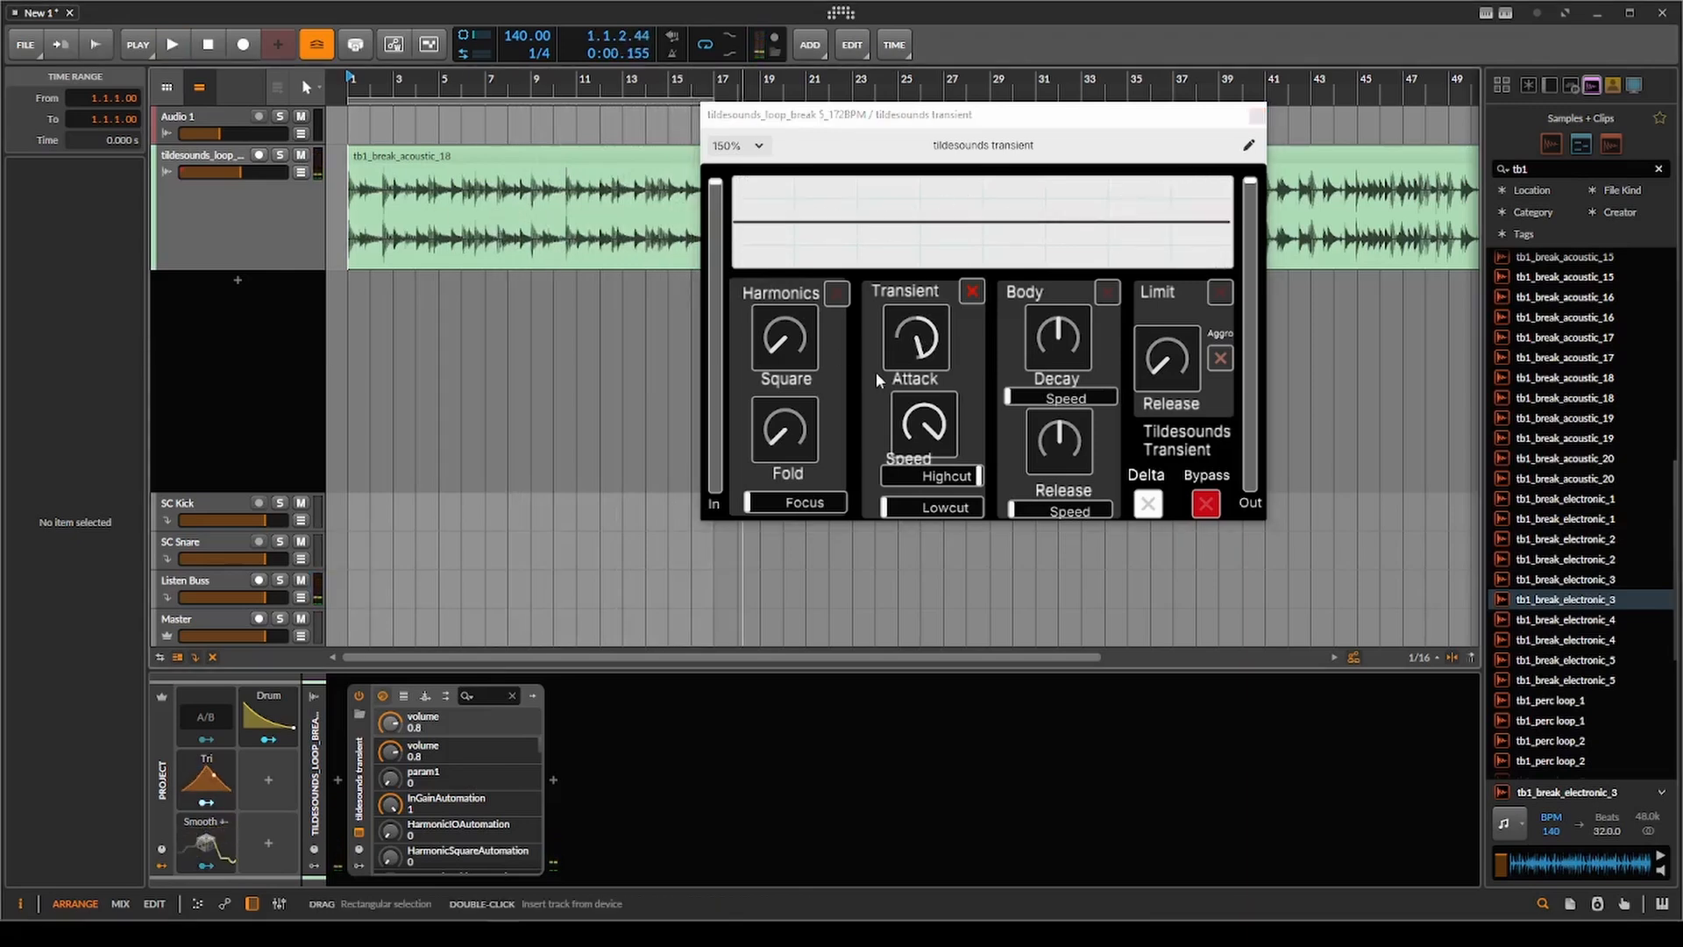
# Audition the loop with a lower Transient Speed, placing the play start at bar 3 before stopping playback.
pyautogui.moveTo(937, 438); pyautogui.dragTo(924, 506)
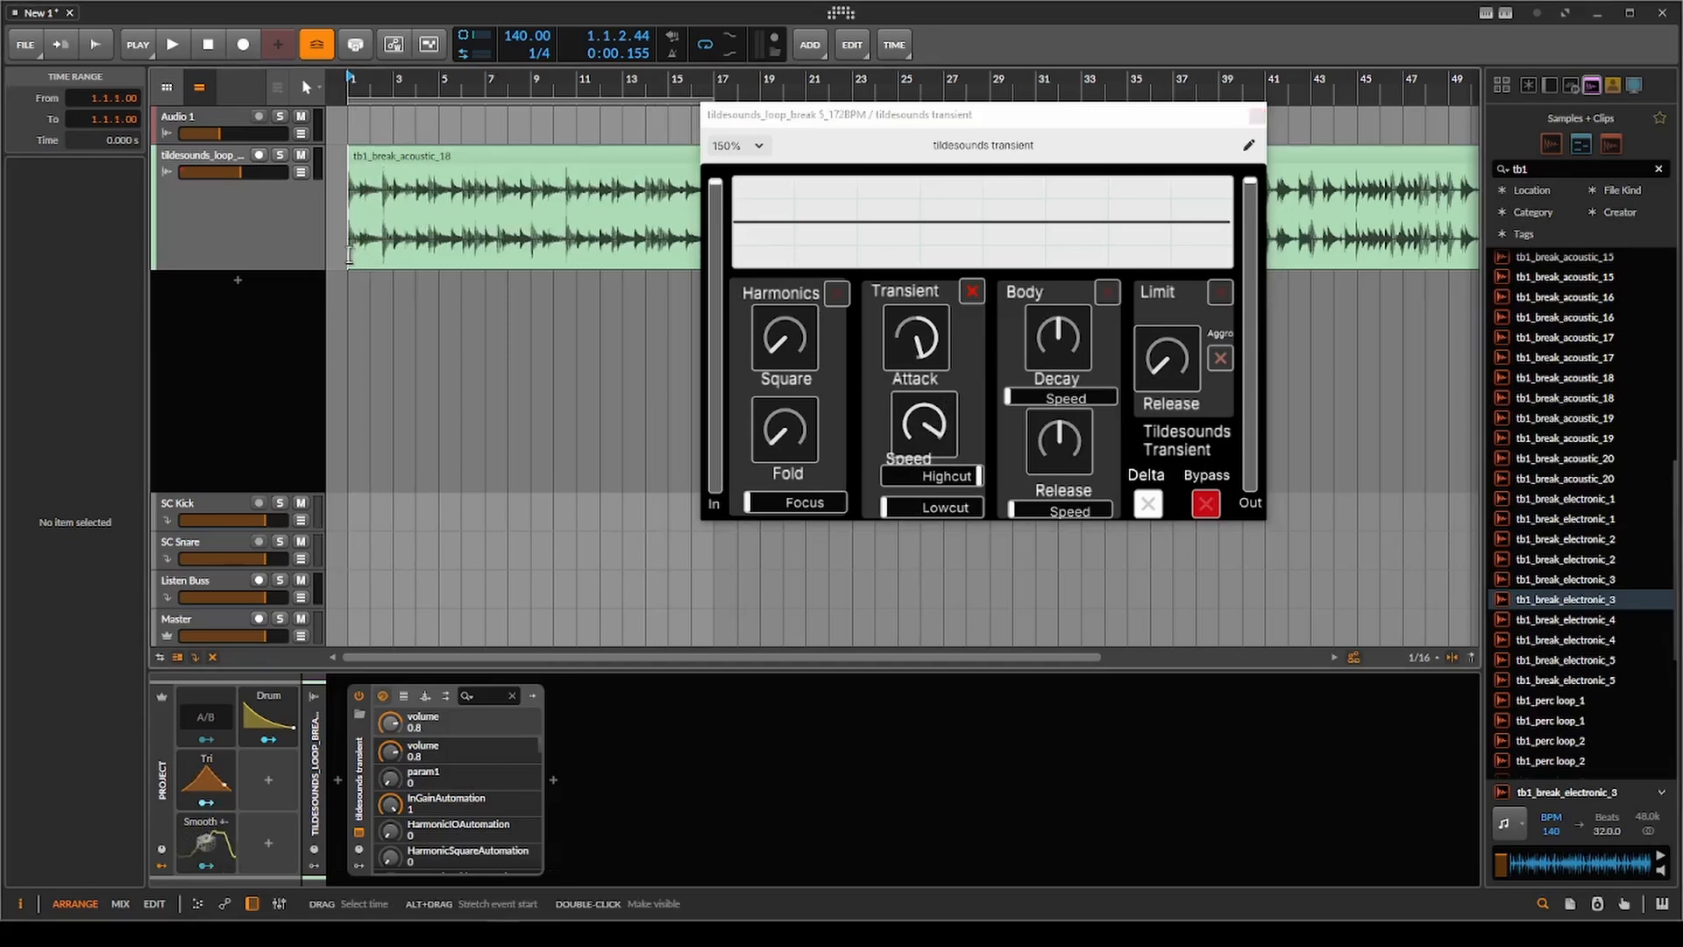
pyautogui.press('space')
pyautogui.moveTo(942, 437)
pyautogui.mouseDown()
pyautogui.moveTo(923, 682)
pyautogui.moveTo(946, 453)
pyautogui.mouseUp()
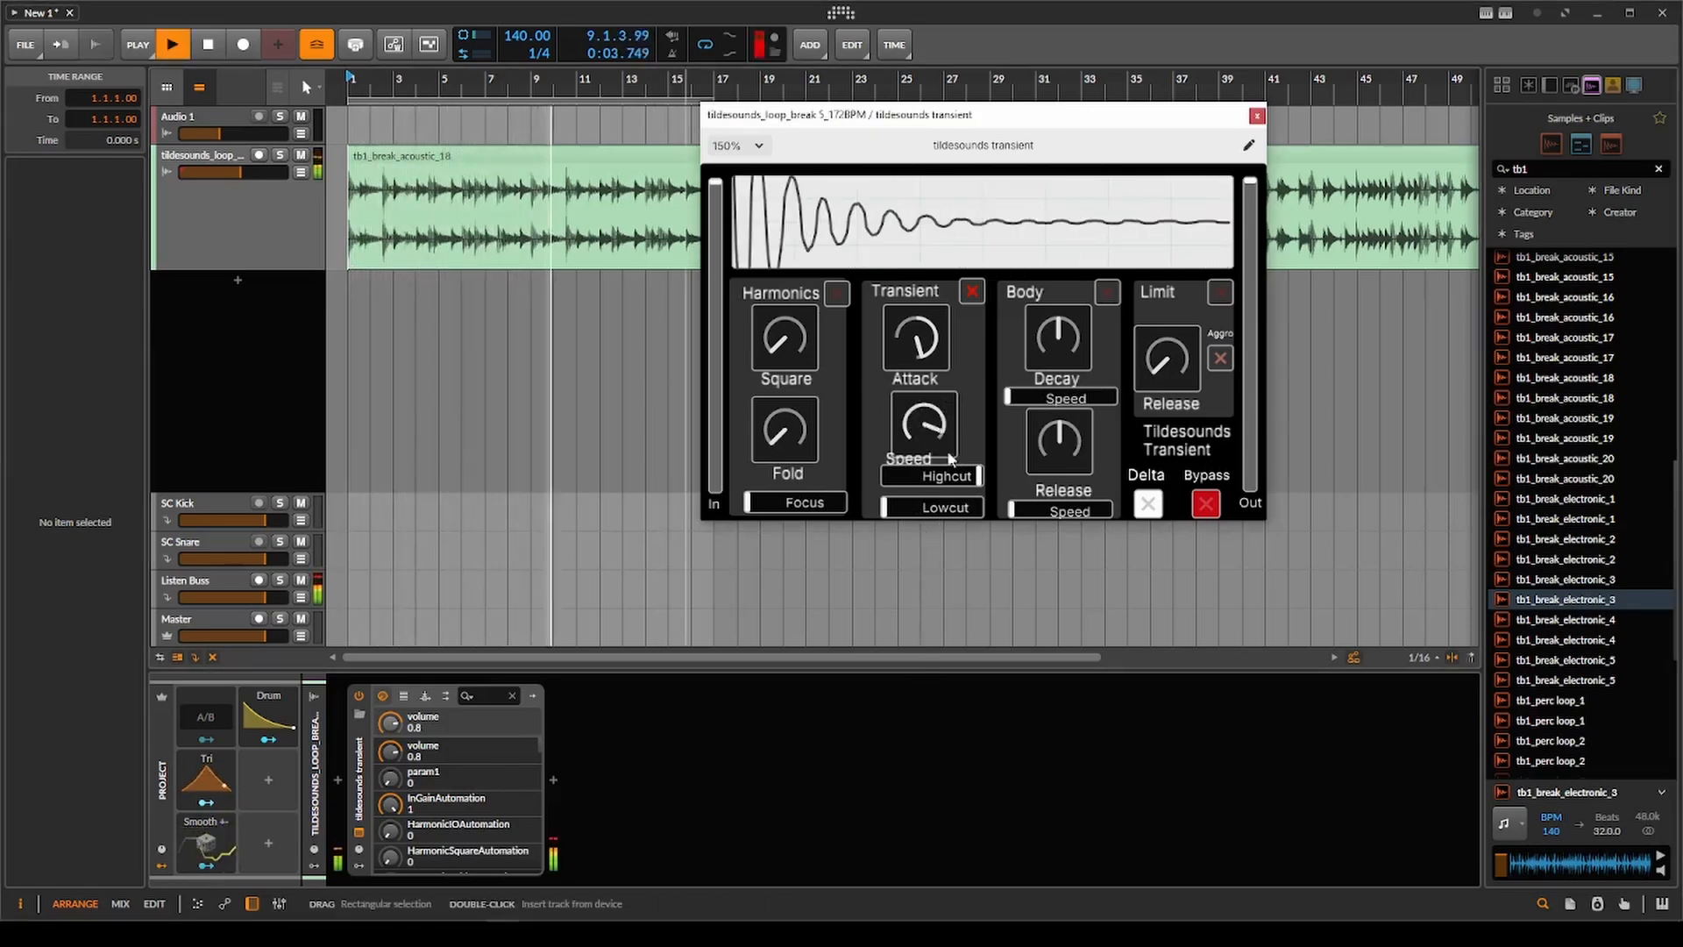
pyautogui.click(396, 238)
pyautogui.press('space')
# Reset Transient Attack and Speed, raise Lowcut to nearly halfway, and return the play start to bar 1.
pyautogui.click(964, 490)
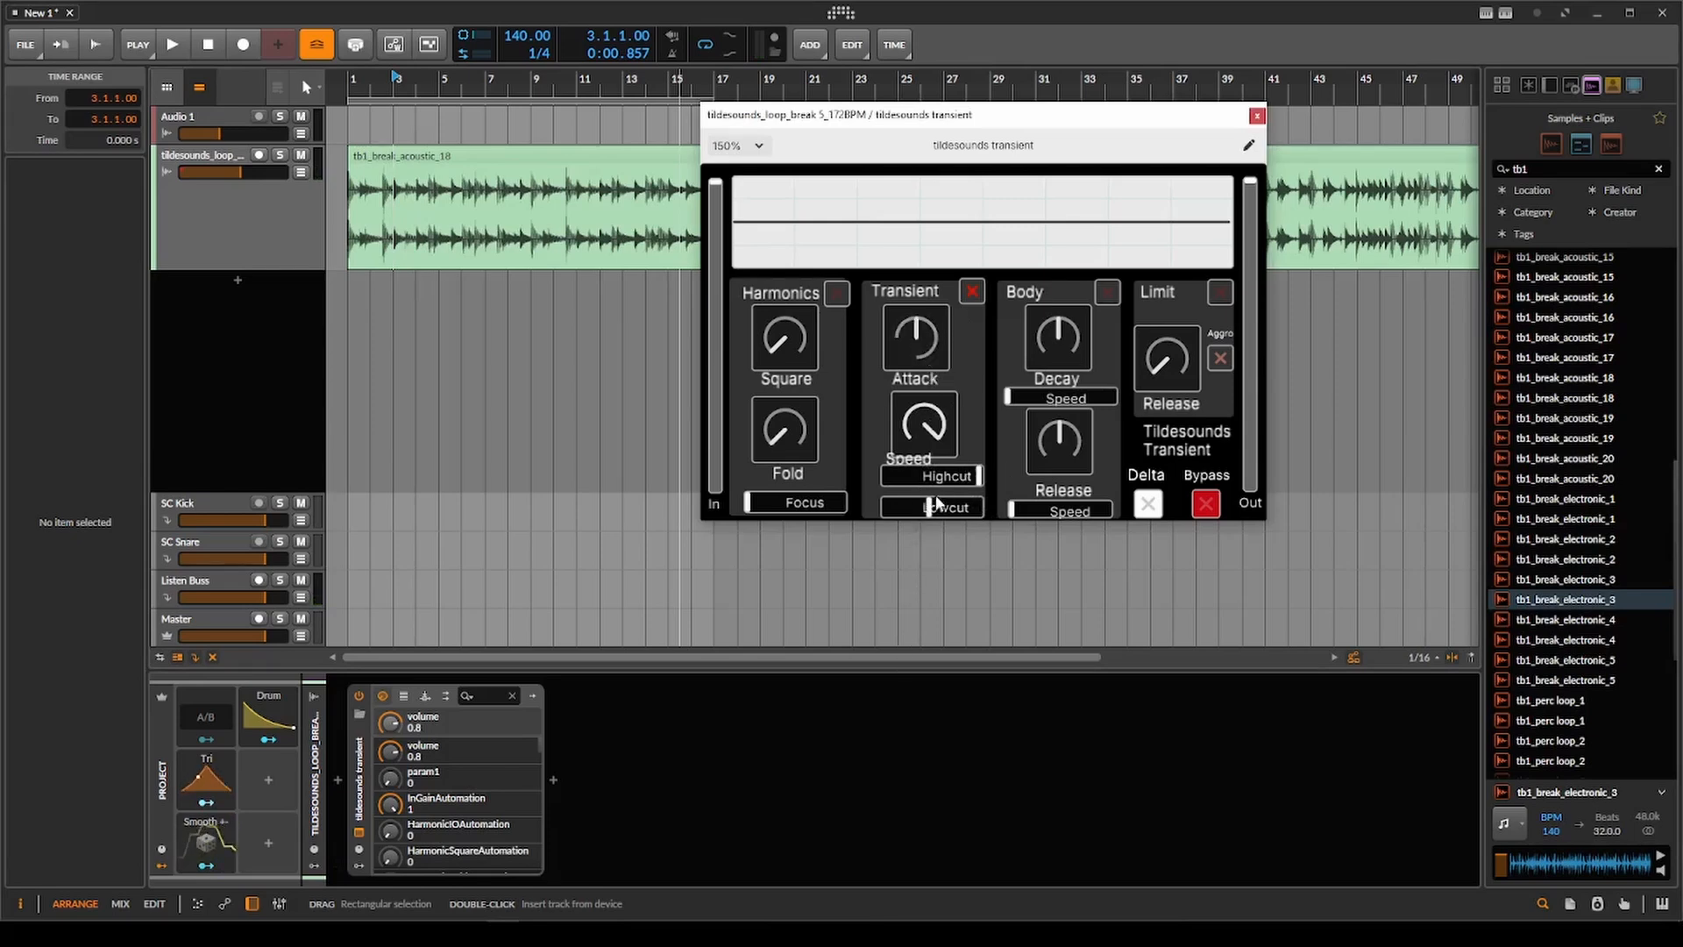
pyautogui.moveTo(887, 509); pyautogui.dragTo(930, 527)
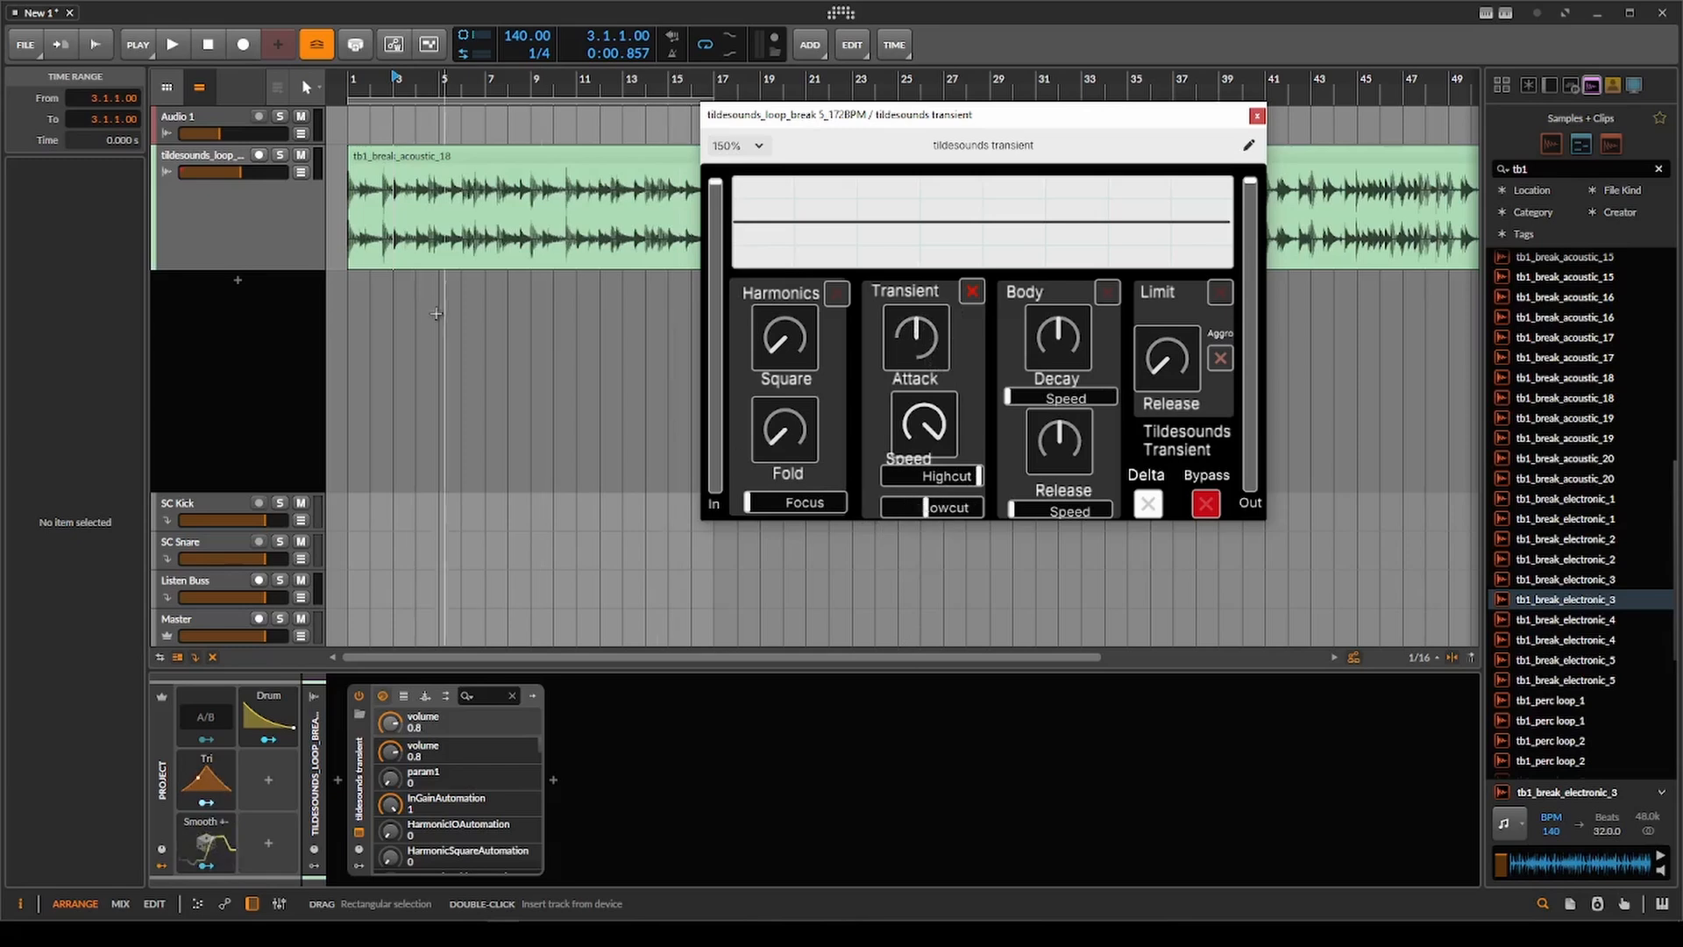
pyautogui.click(342, 200)
pyautogui.scroll(3, 342, 200)
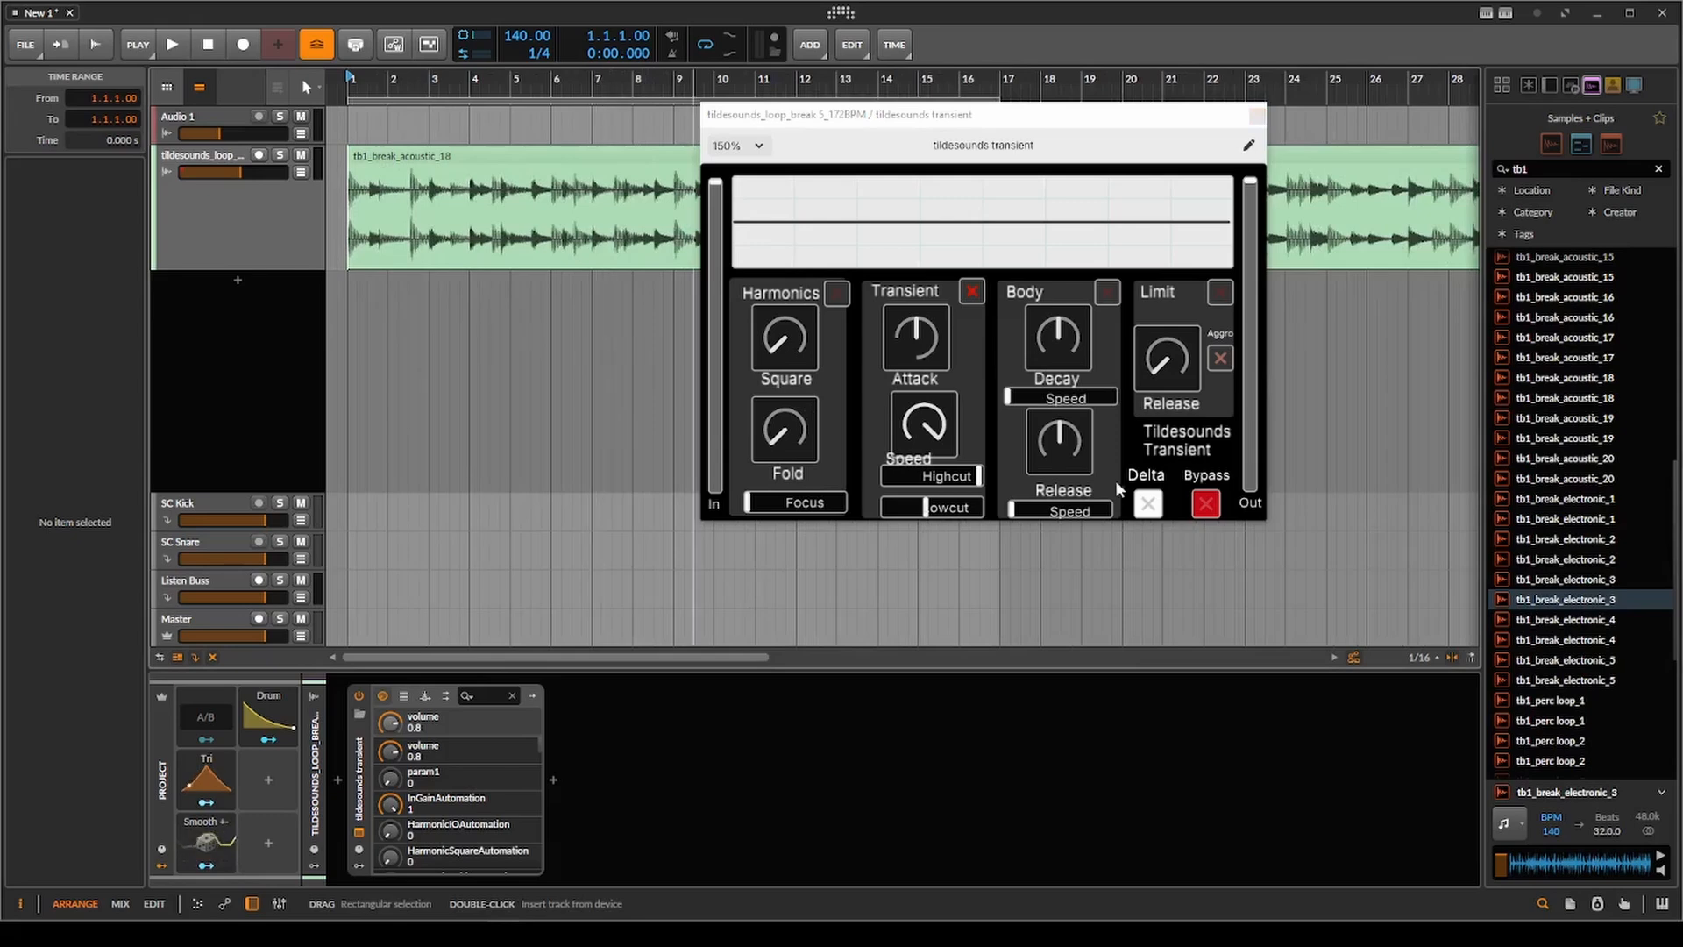
# Turn on the plugin's Delta monitoring and bring the Transient Lowcut back to minimum.
pyautogui.click(1148, 502)
pyautogui.moveTo(1008, 125); pyautogui.dragTo(1153, 119)
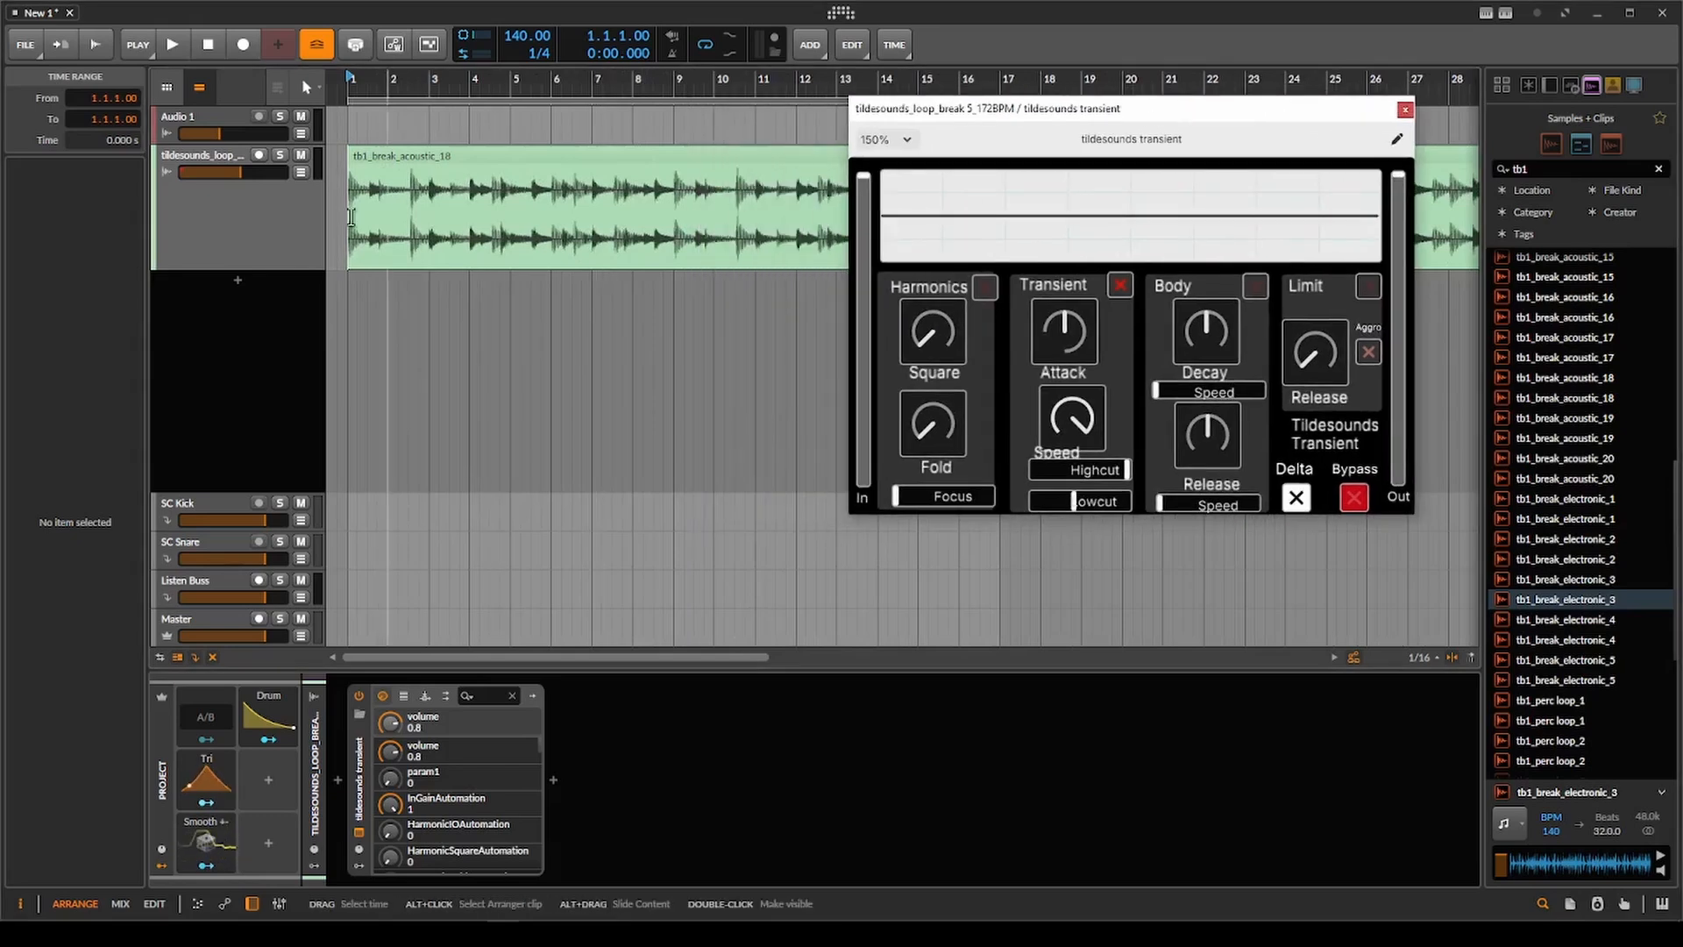
pyautogui.click(331, 192)
pyautogui.scroll(-2, 331, 192)
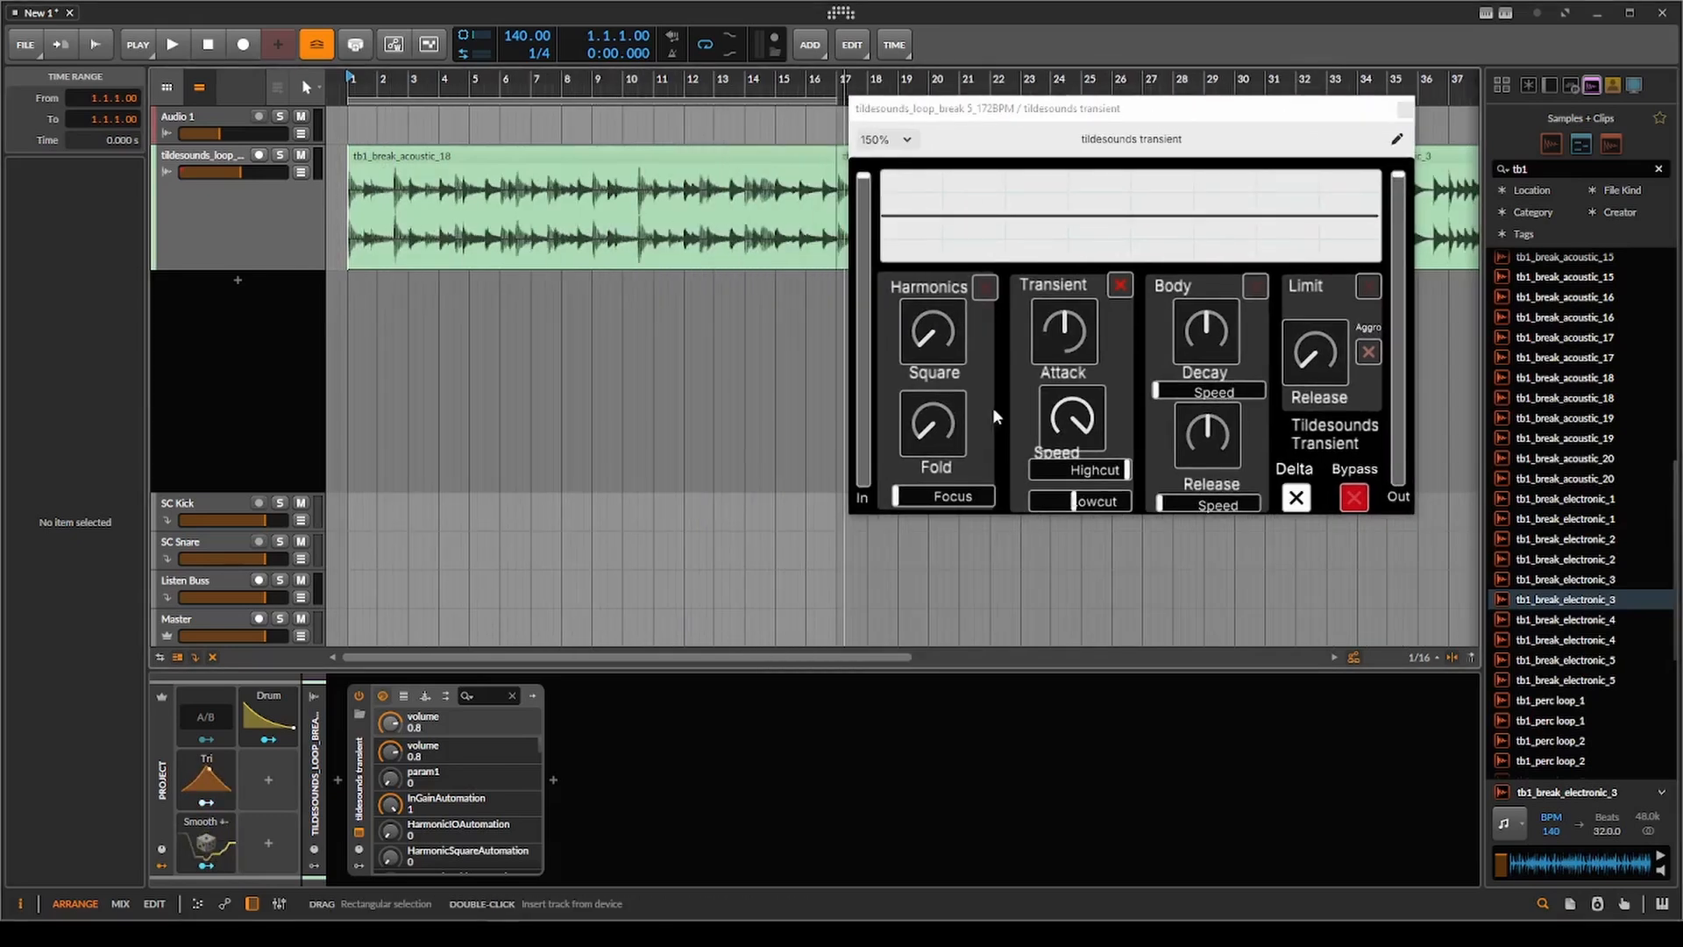
pyautogui.moveTo(1069, 507); pyautogui.dragTo(1033, 507)
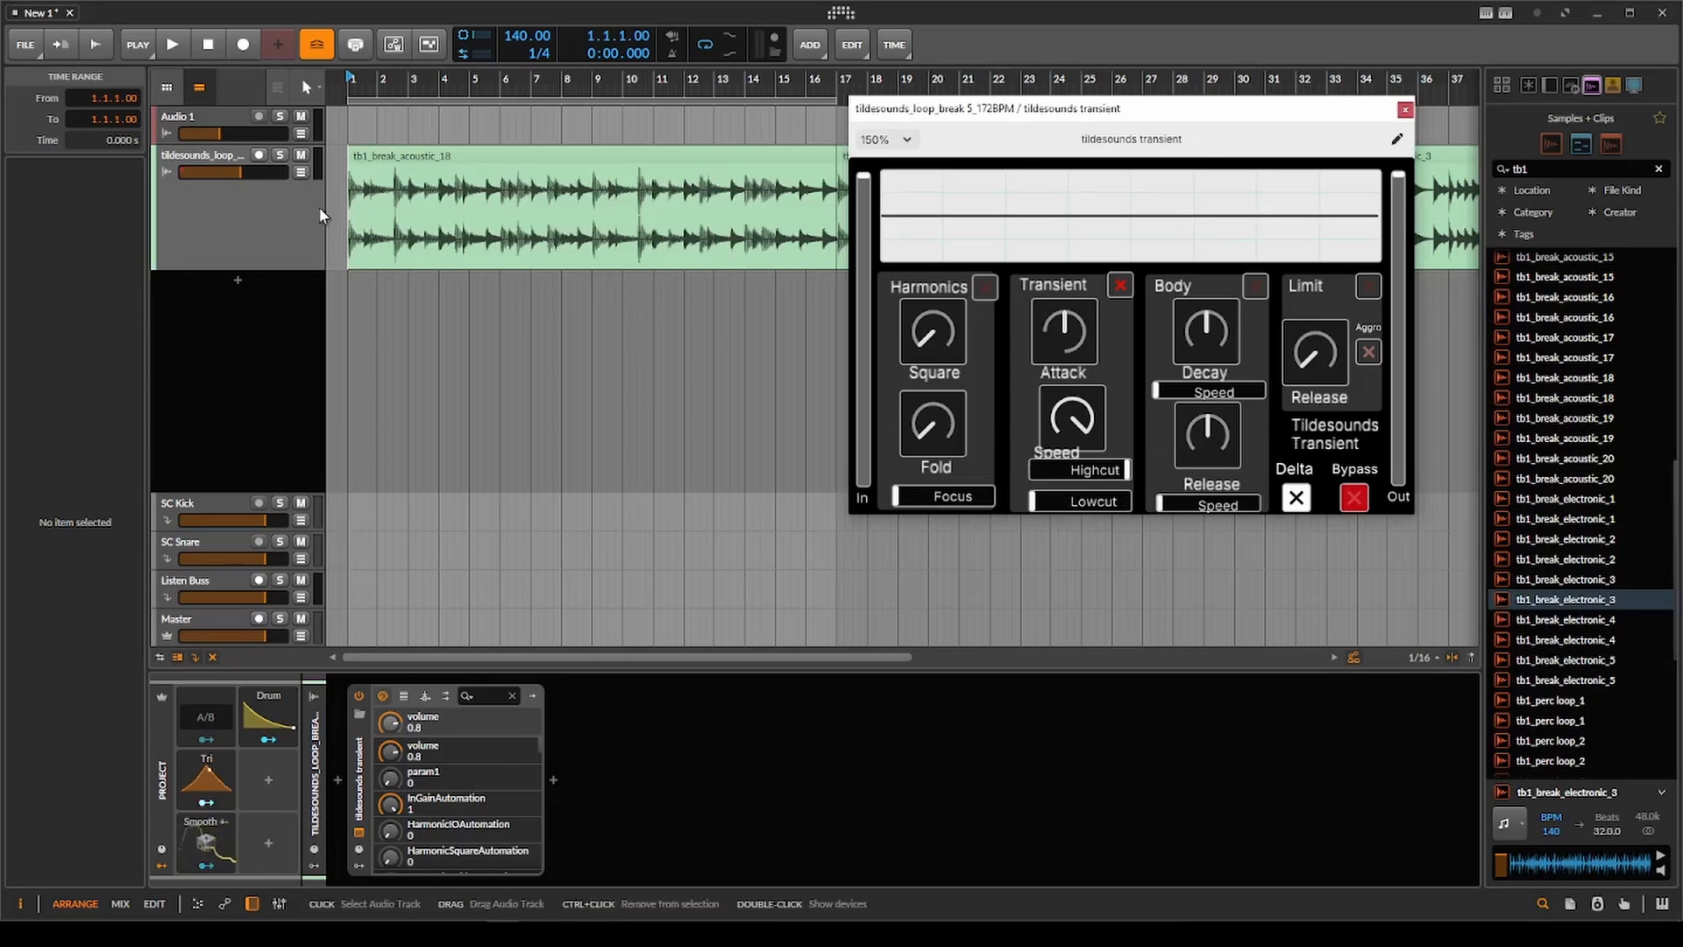
# Lower the Transient Attack below centre and play the loop from bar 1 to hear the delta signal.
pyautogui.click(355, 220)
pyautogui.click(1072, 340)
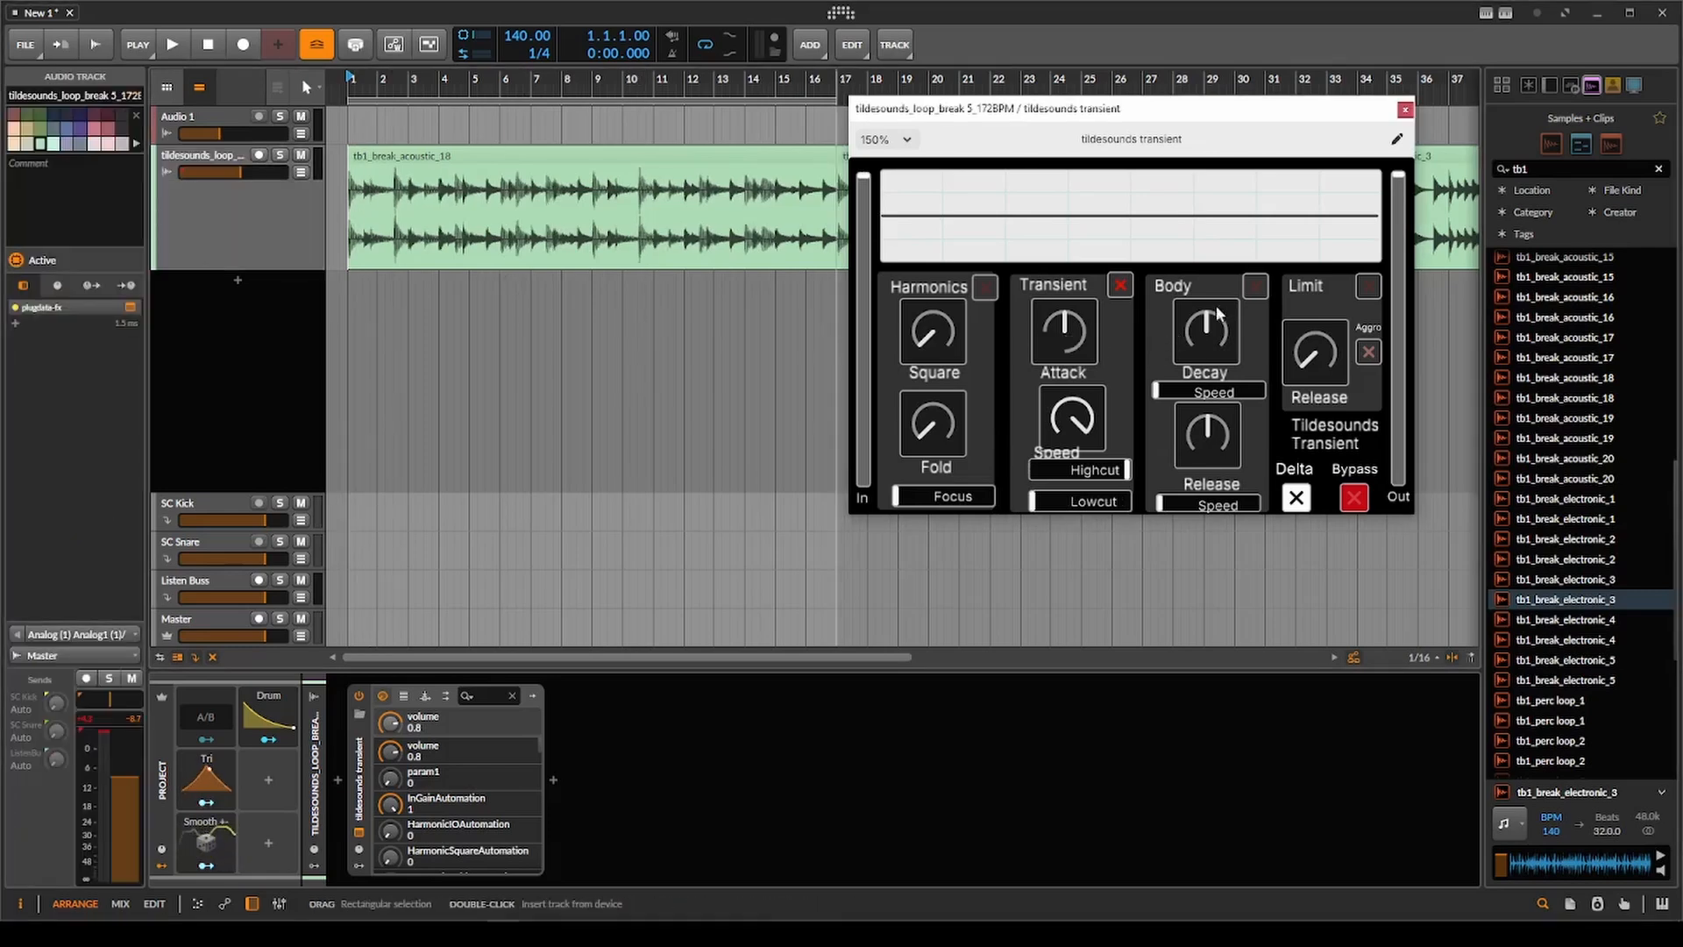
pyautogui.click(340, 206)
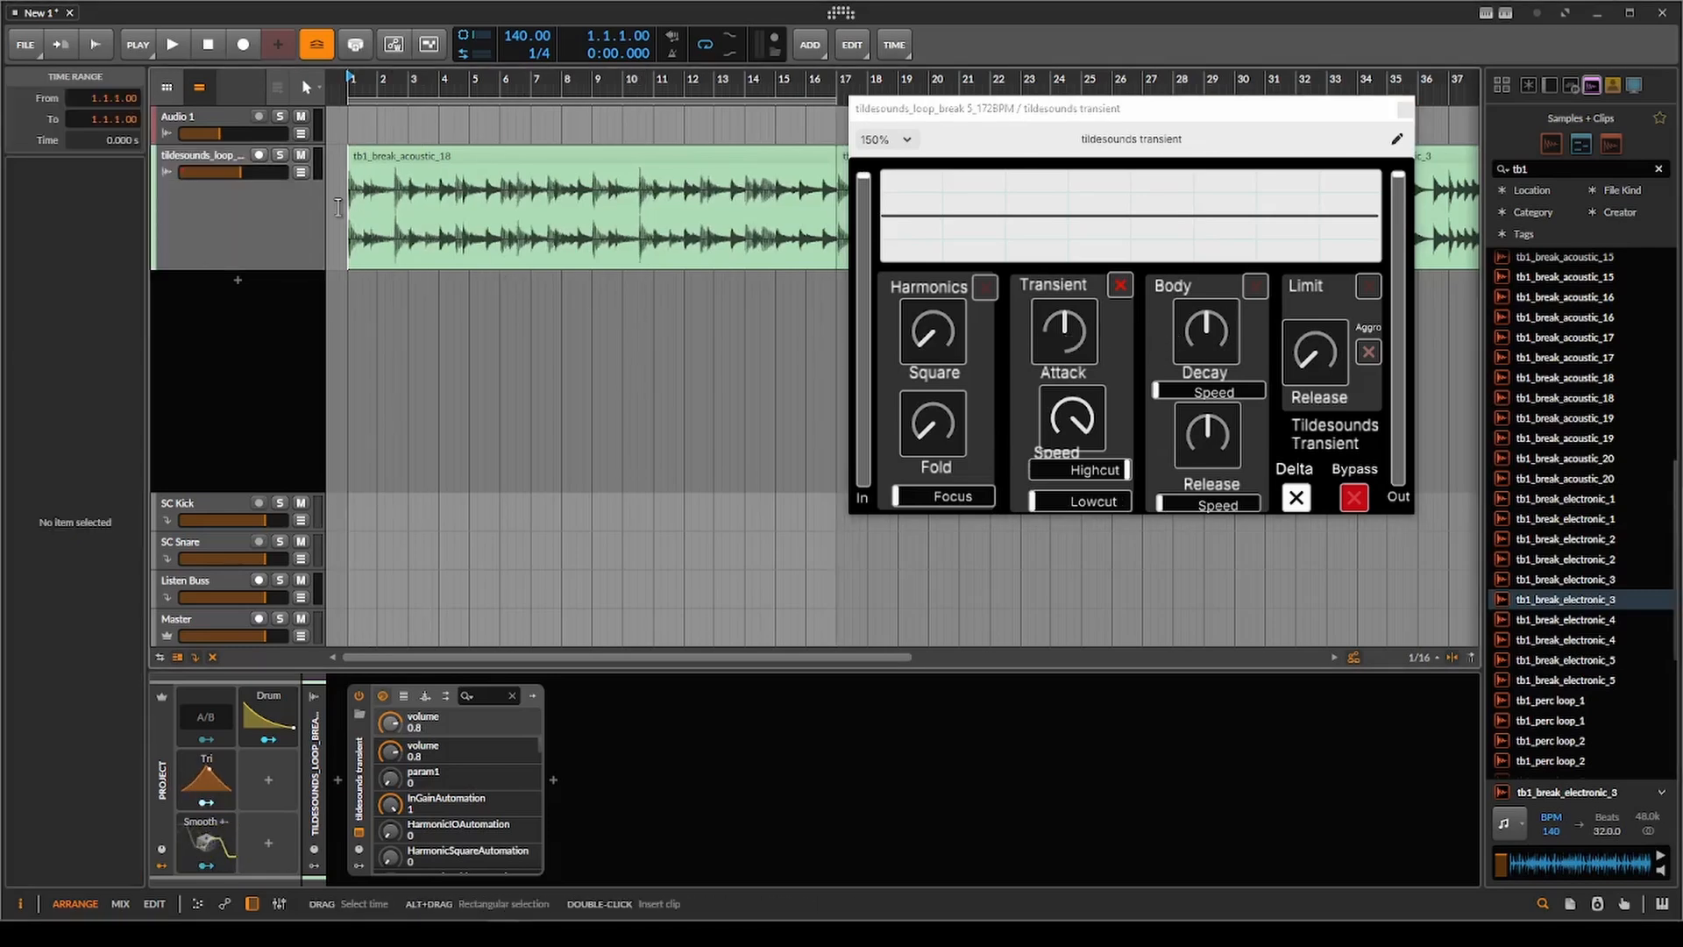
pyautogui.moveTo(1064, 332); pyautogui.dragTo(1064, 346)
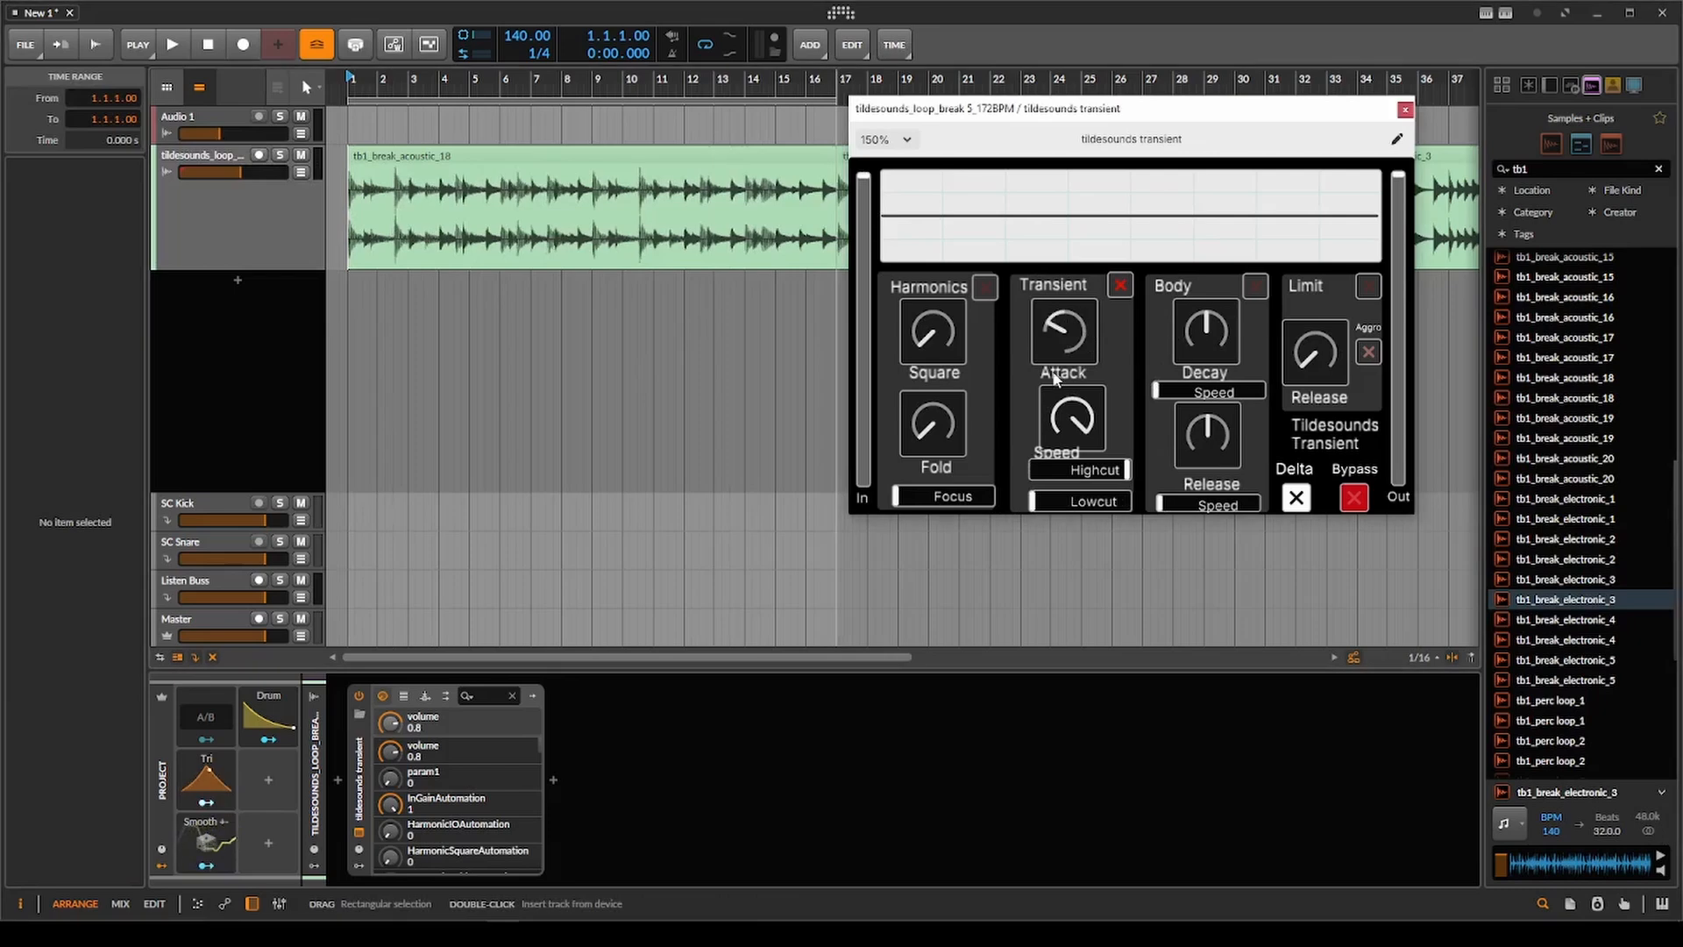
pyautogui.click(342, 230)
pyautogui.scroll(-4, 343, 230)
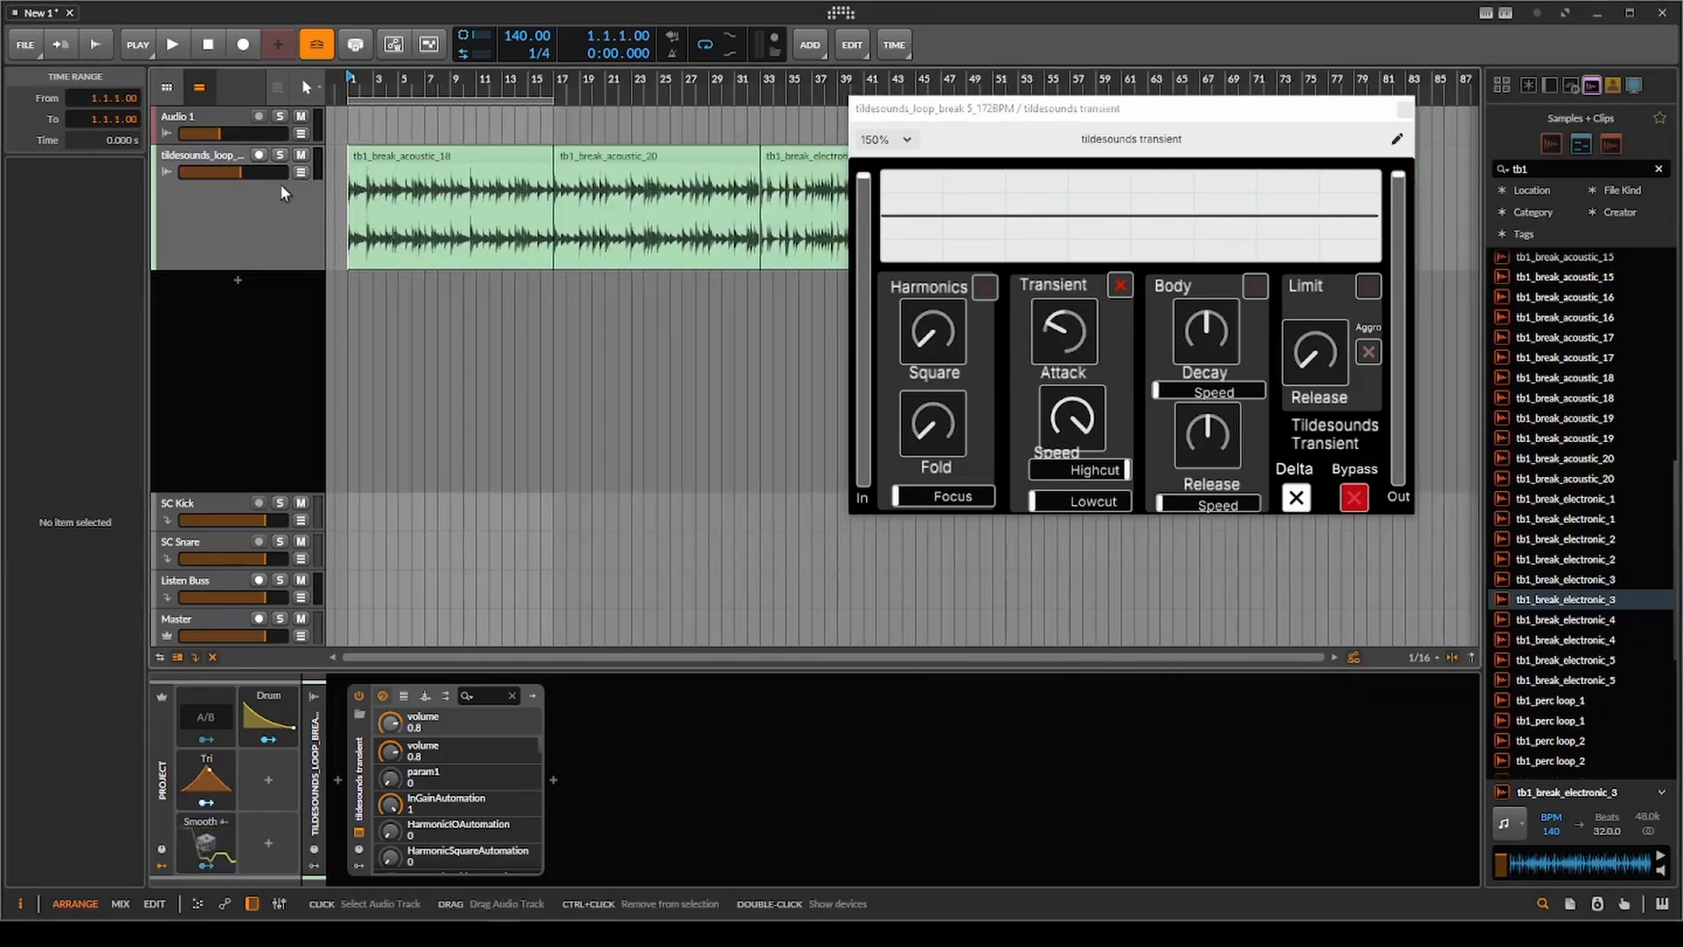
pyautogui.press('space')
# Raise the Transient Attack well above centre, narrow the range with Lowcut and Highcut during playback, and stop the loop.
pyautogui.moveTo(1063, 334); pyautogui.dragTo(1117, 200)
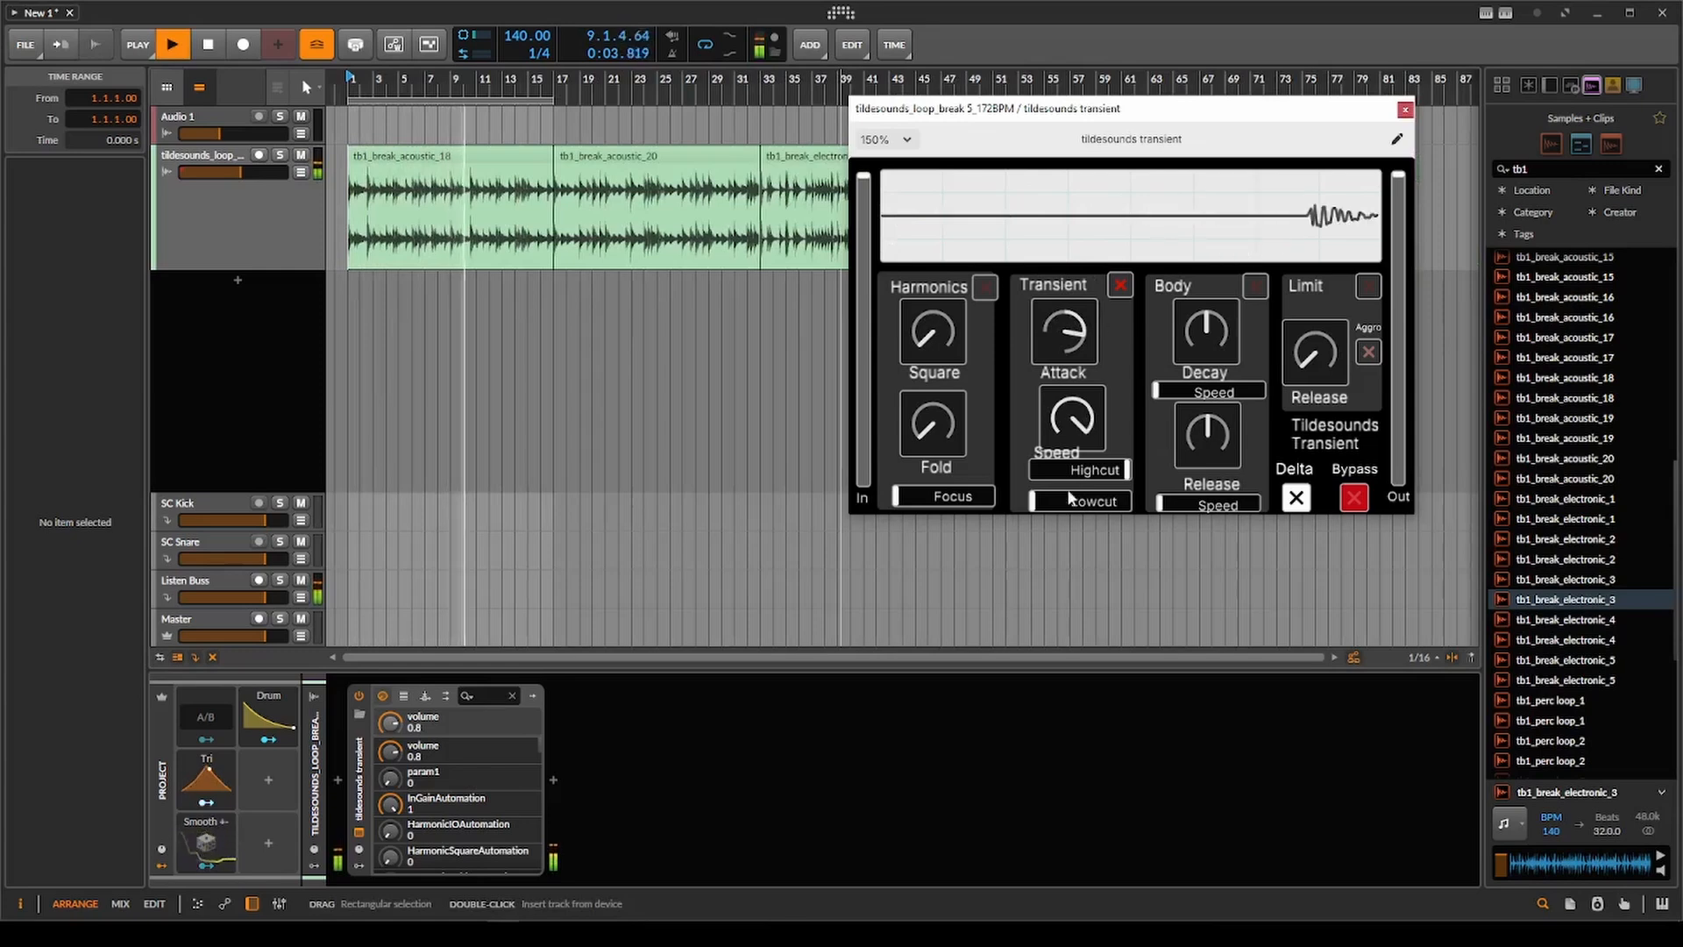
pyautogui.moveTo(1068, 497)
pyautogui.mouseDown()
pyautogui.moveTo(1128, 505)
pyautogui.moveTo(1095, 472)
pyautogui.moveTo(1040, 503)
pyautogui.moveTo(1042, 481)
pyautogui.mouseUp()
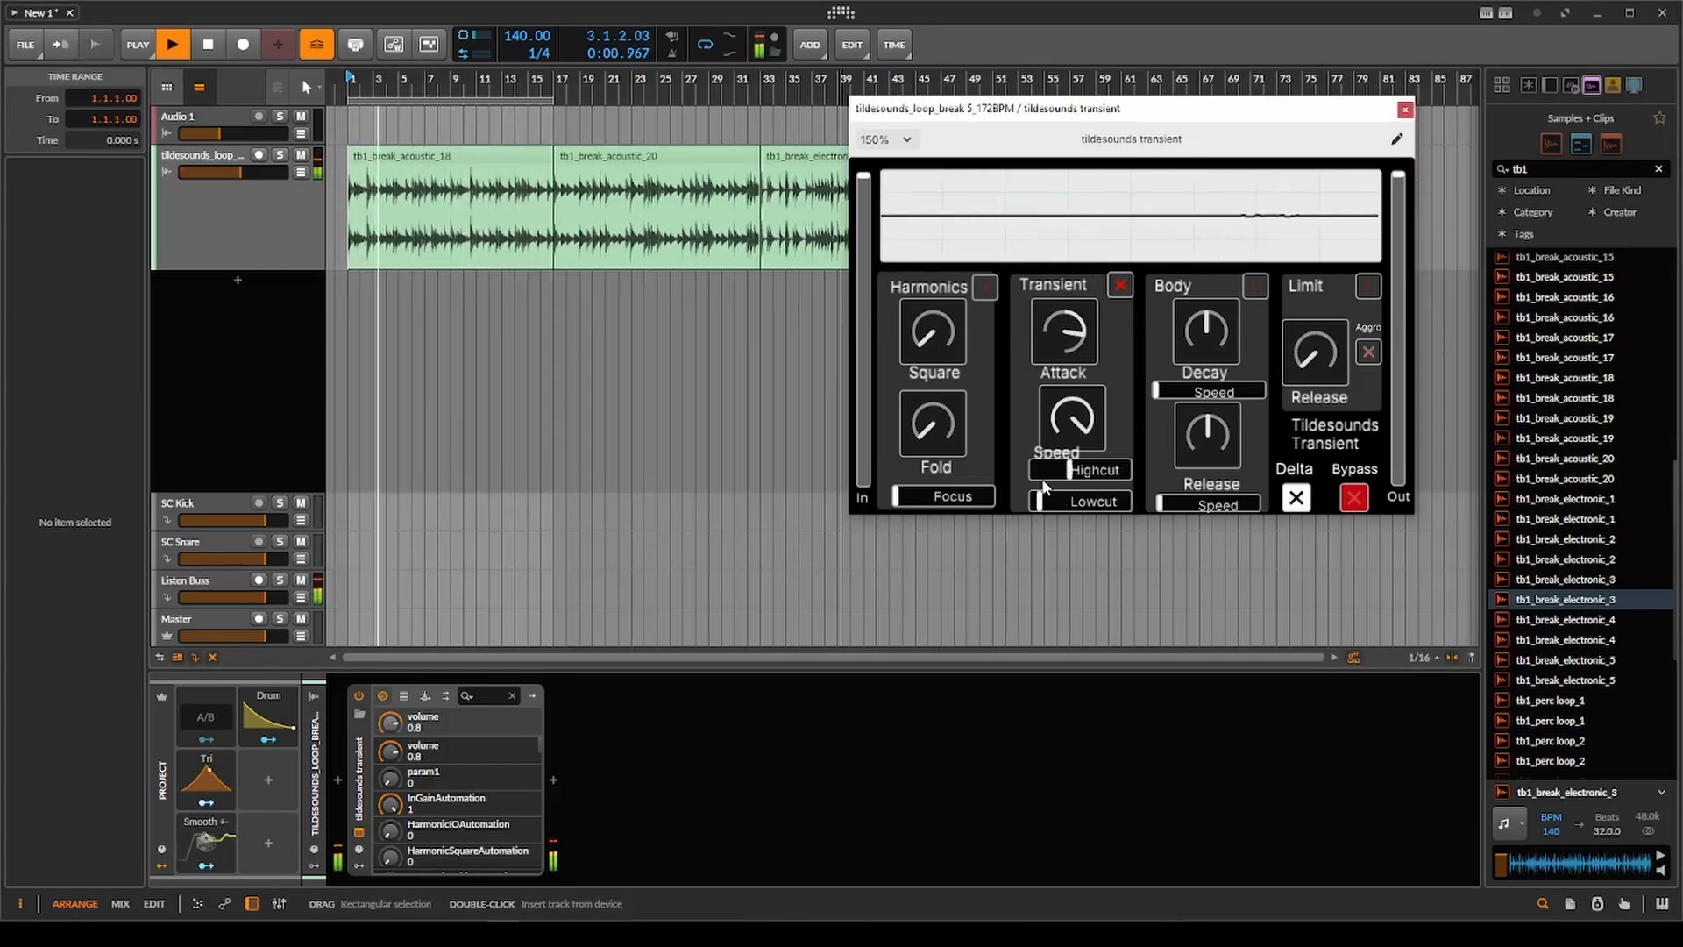
pyautogui.press('space')
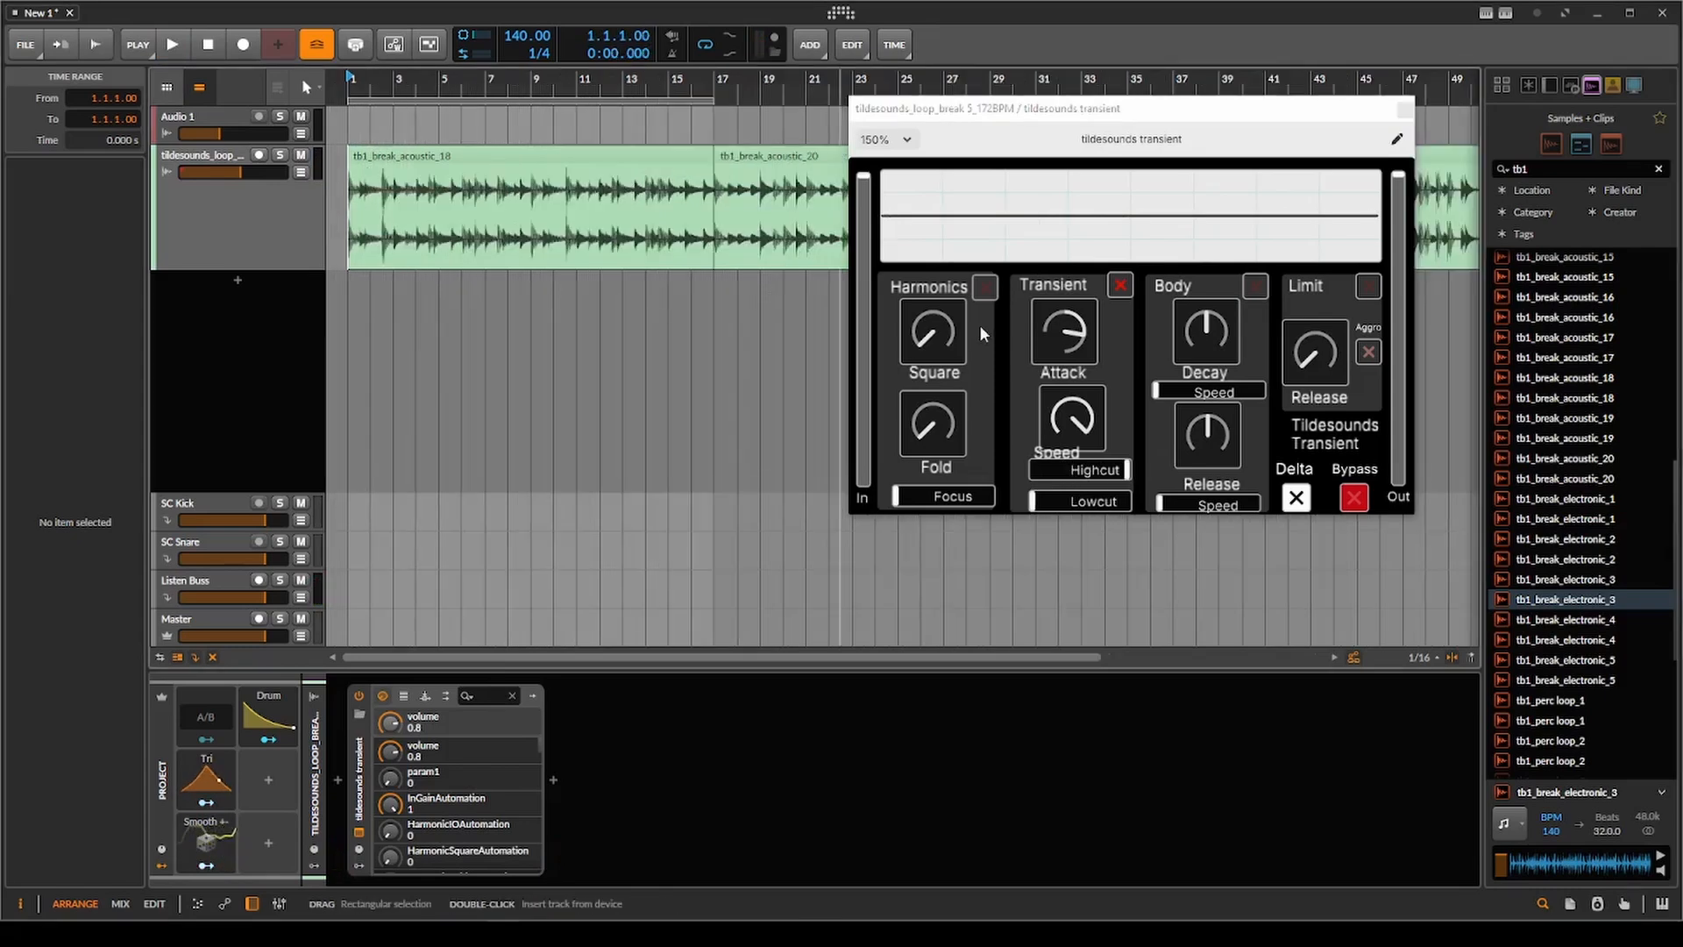
# Set Transient Attack far below centre, Highcut to maximum and Lowcut about halfway, audition the delta signal, and turn Delta off.
pyautogui.moveTo(1064, 327); pyautogui.dragTo(1045, 518)
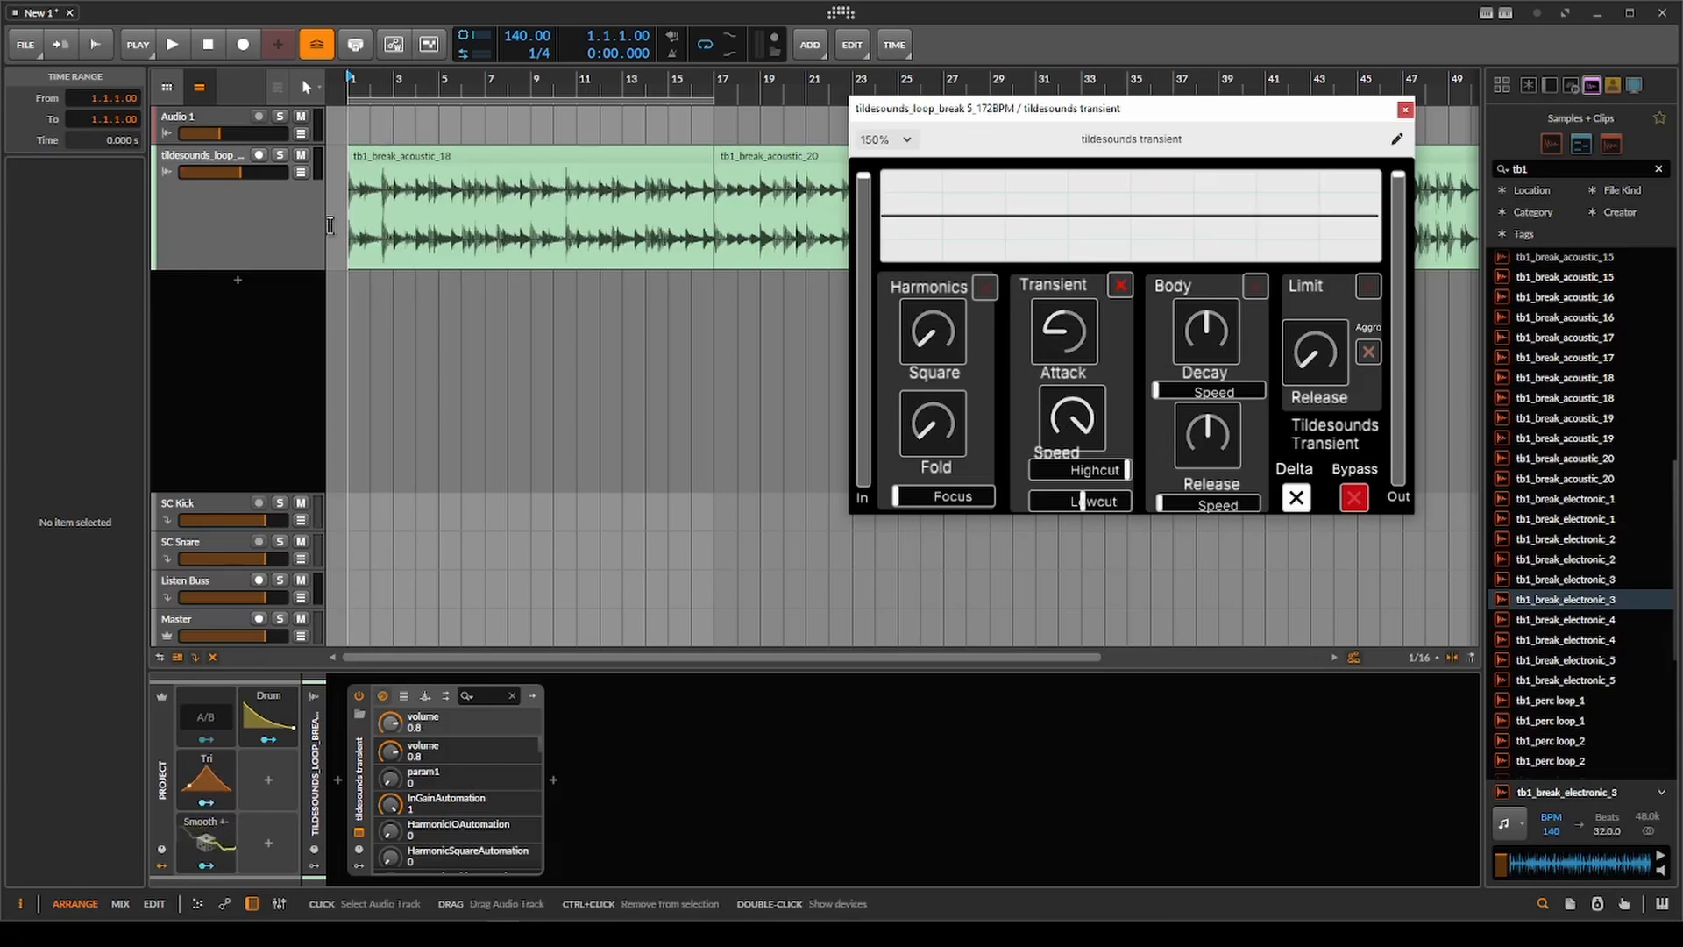
pyautogui.press('space')
pyautogui.click(1295, 498)
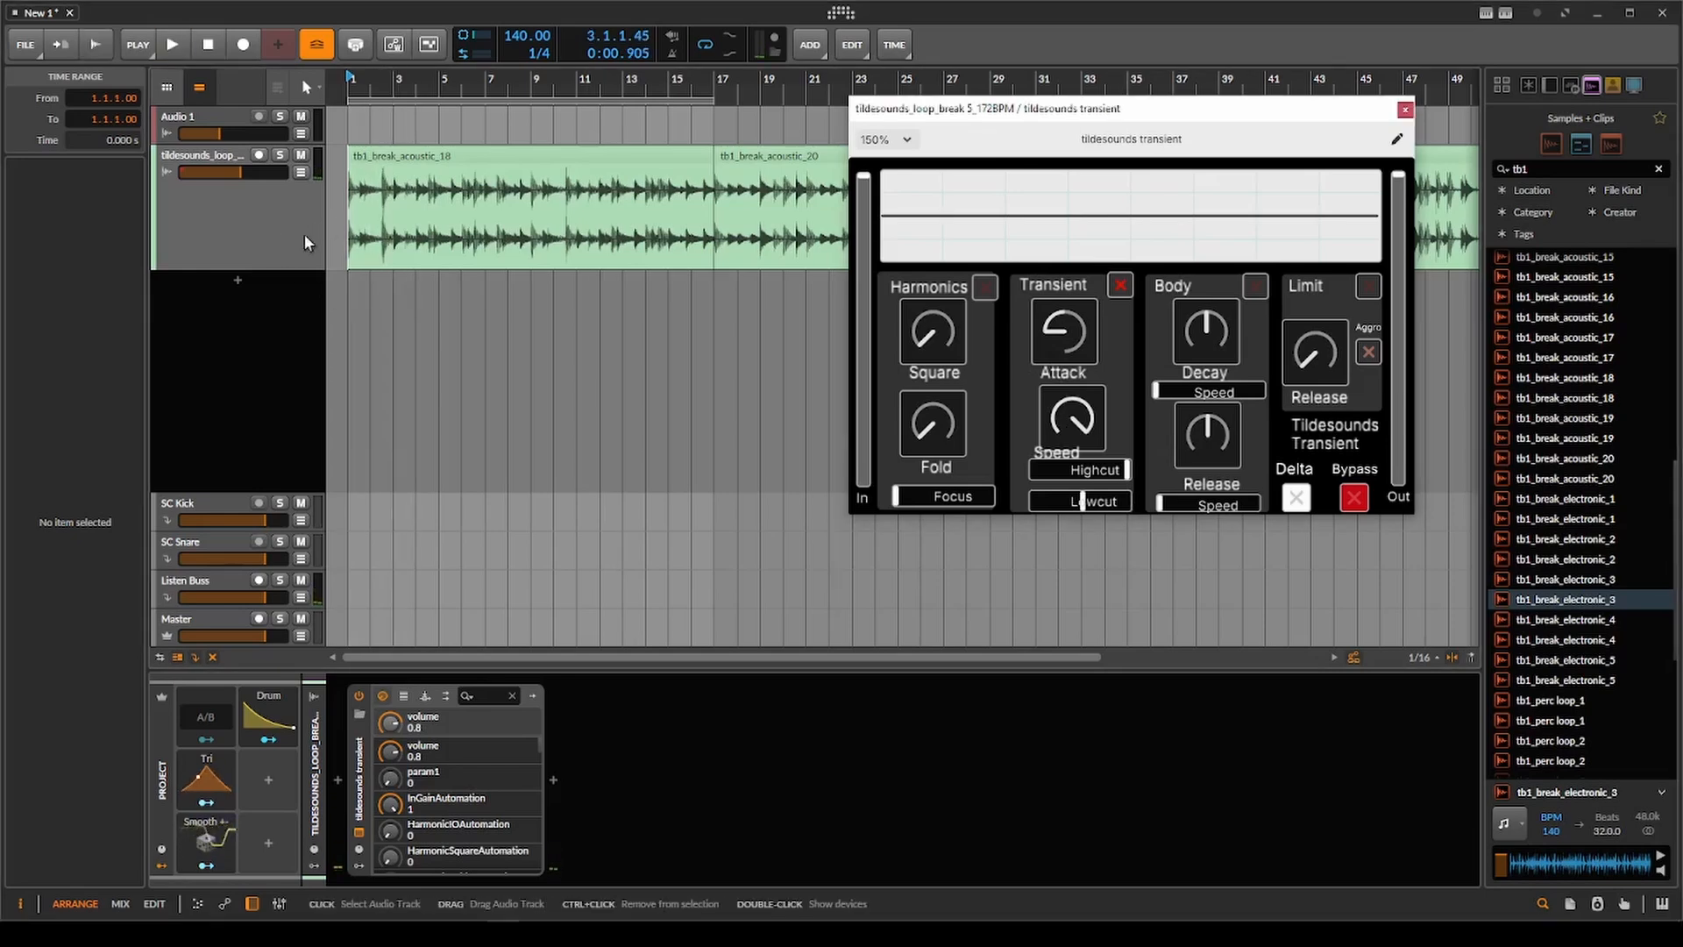
# Play the break loop and compare it with the tildesounds transient device switched off and back on.
pyautogui.press('space')
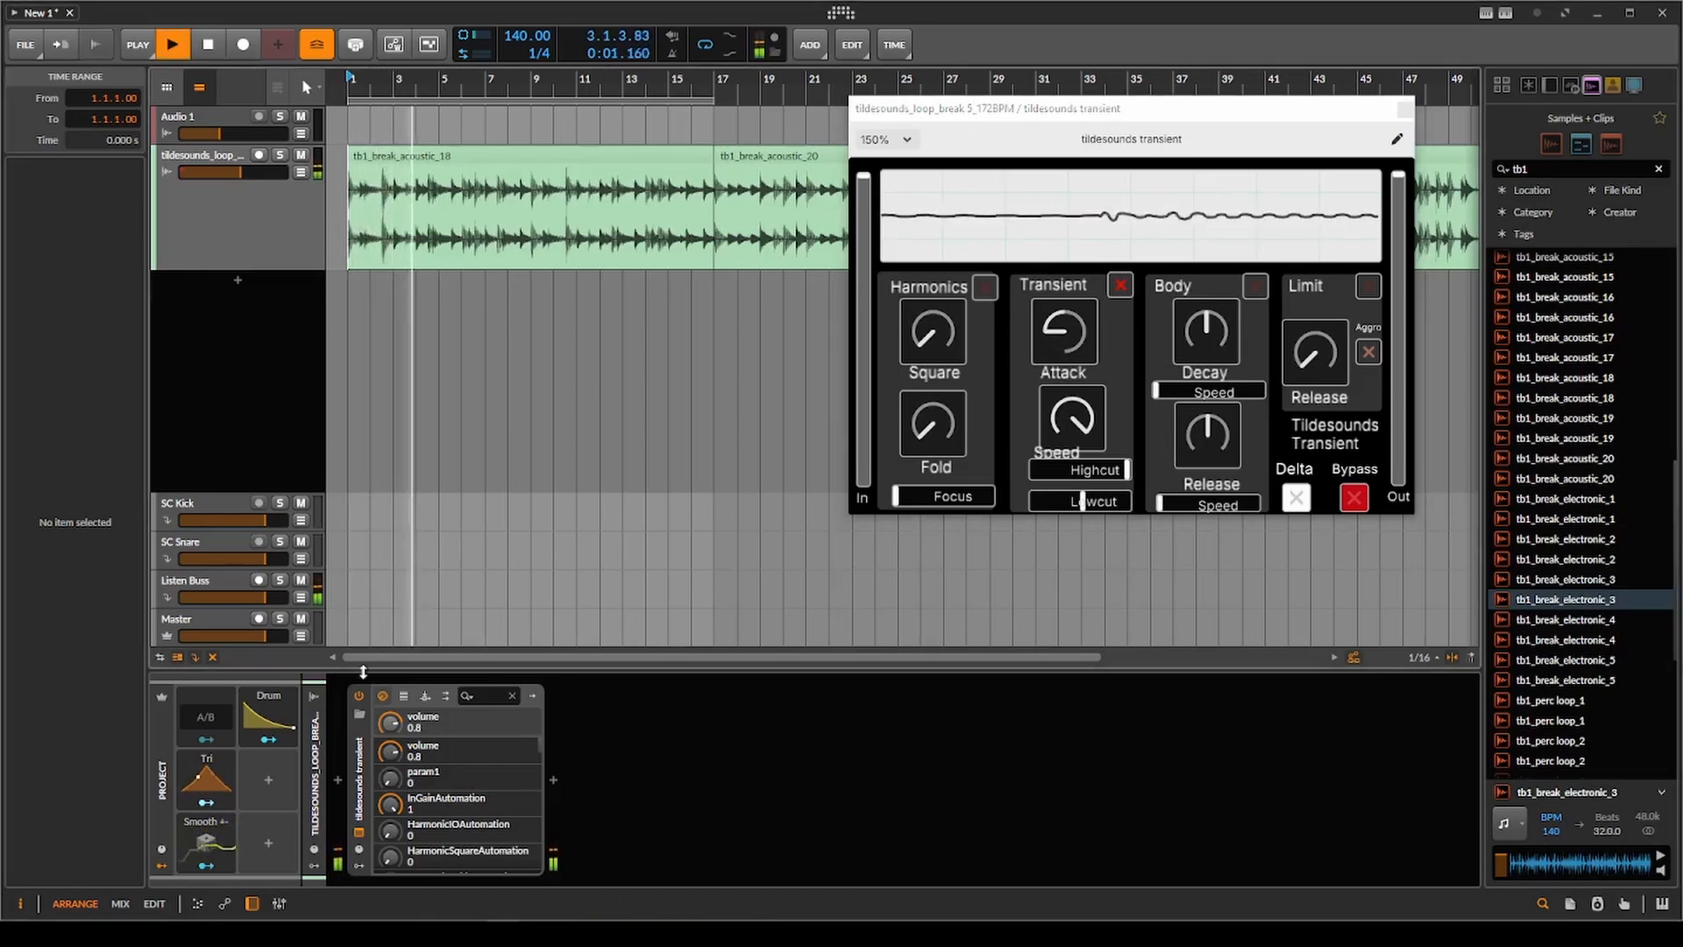
pyautogui.click(359, 714)
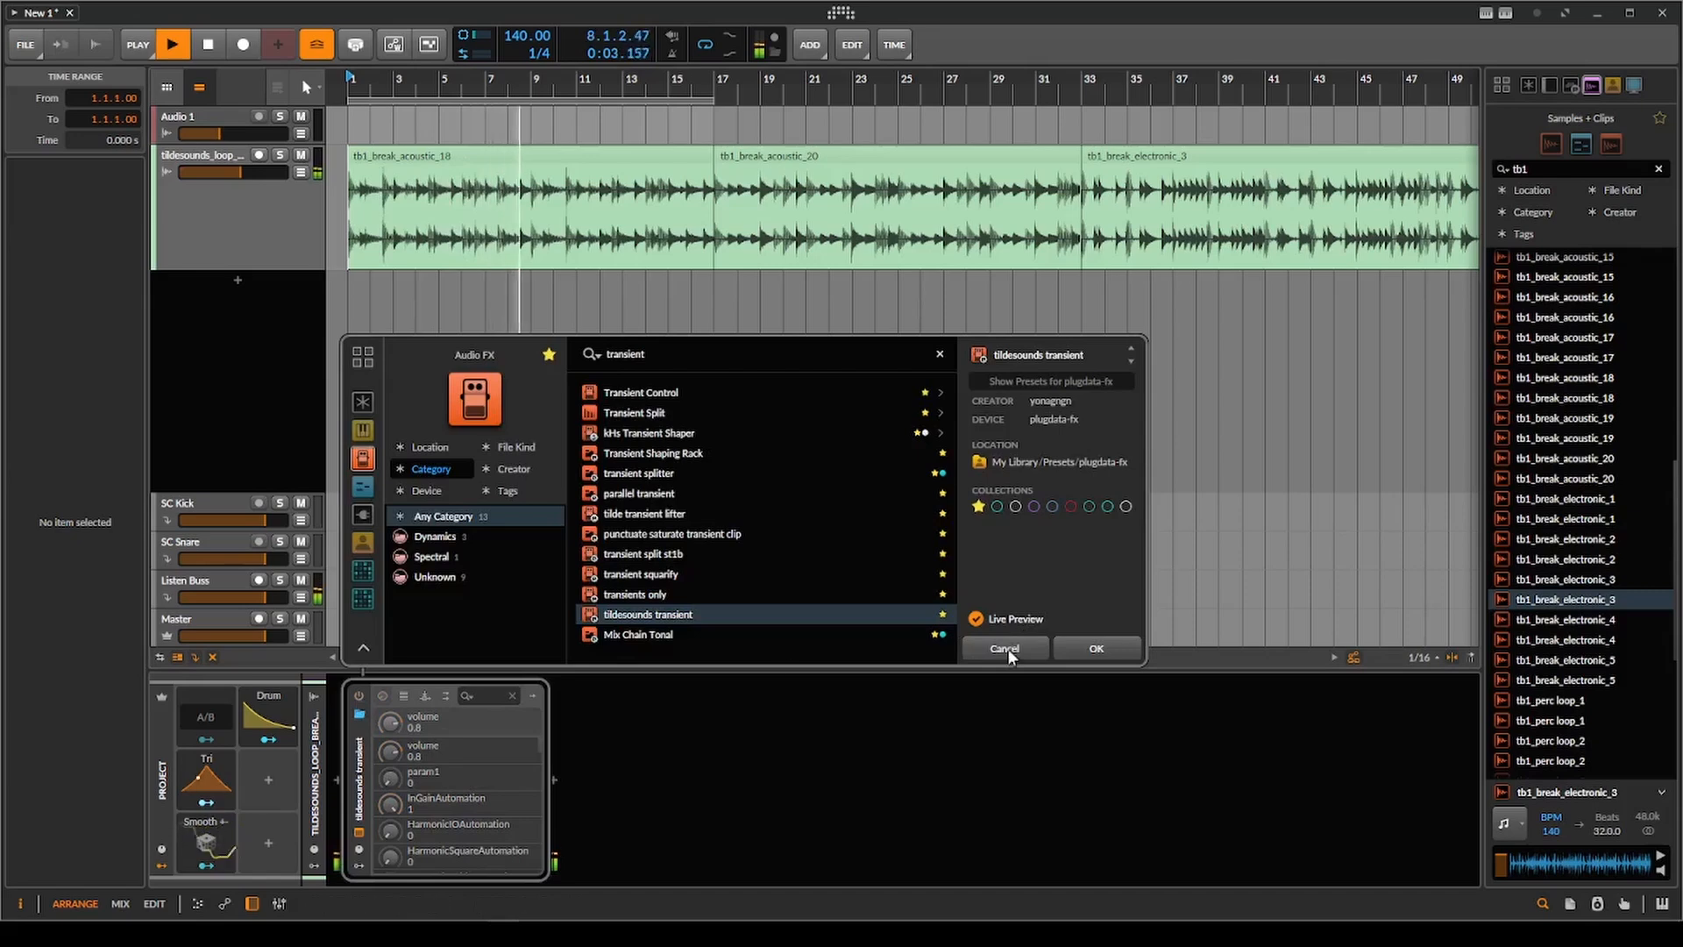
pyautogui.click(360, 695)
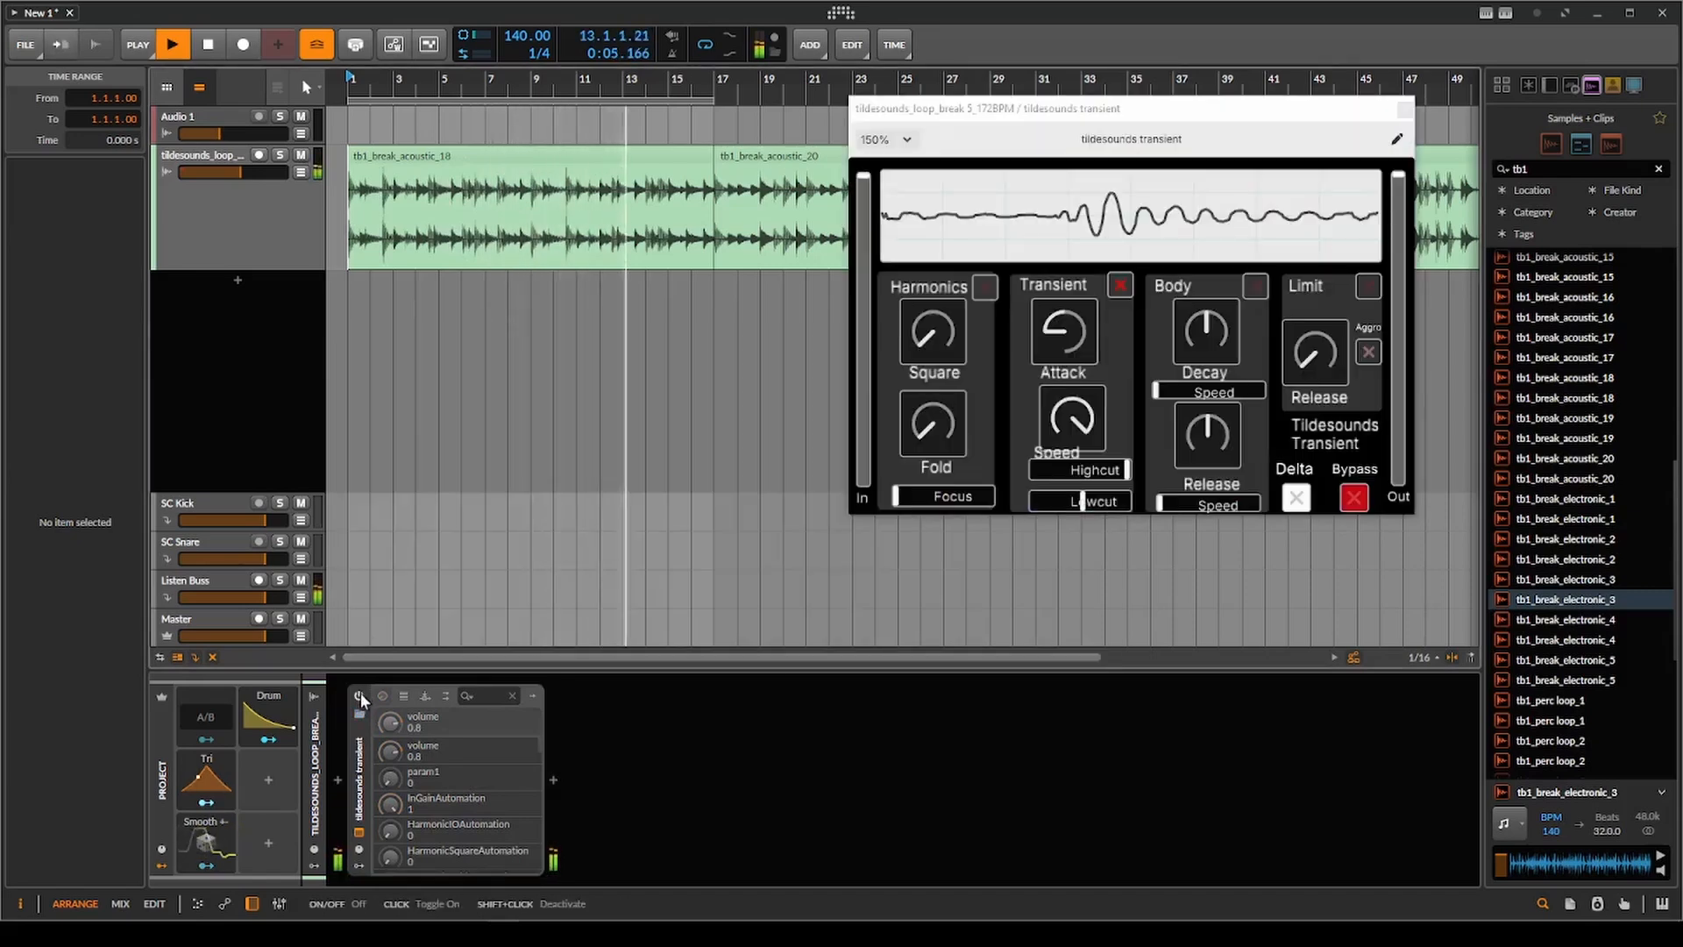
pyautogui.click(361, 695)
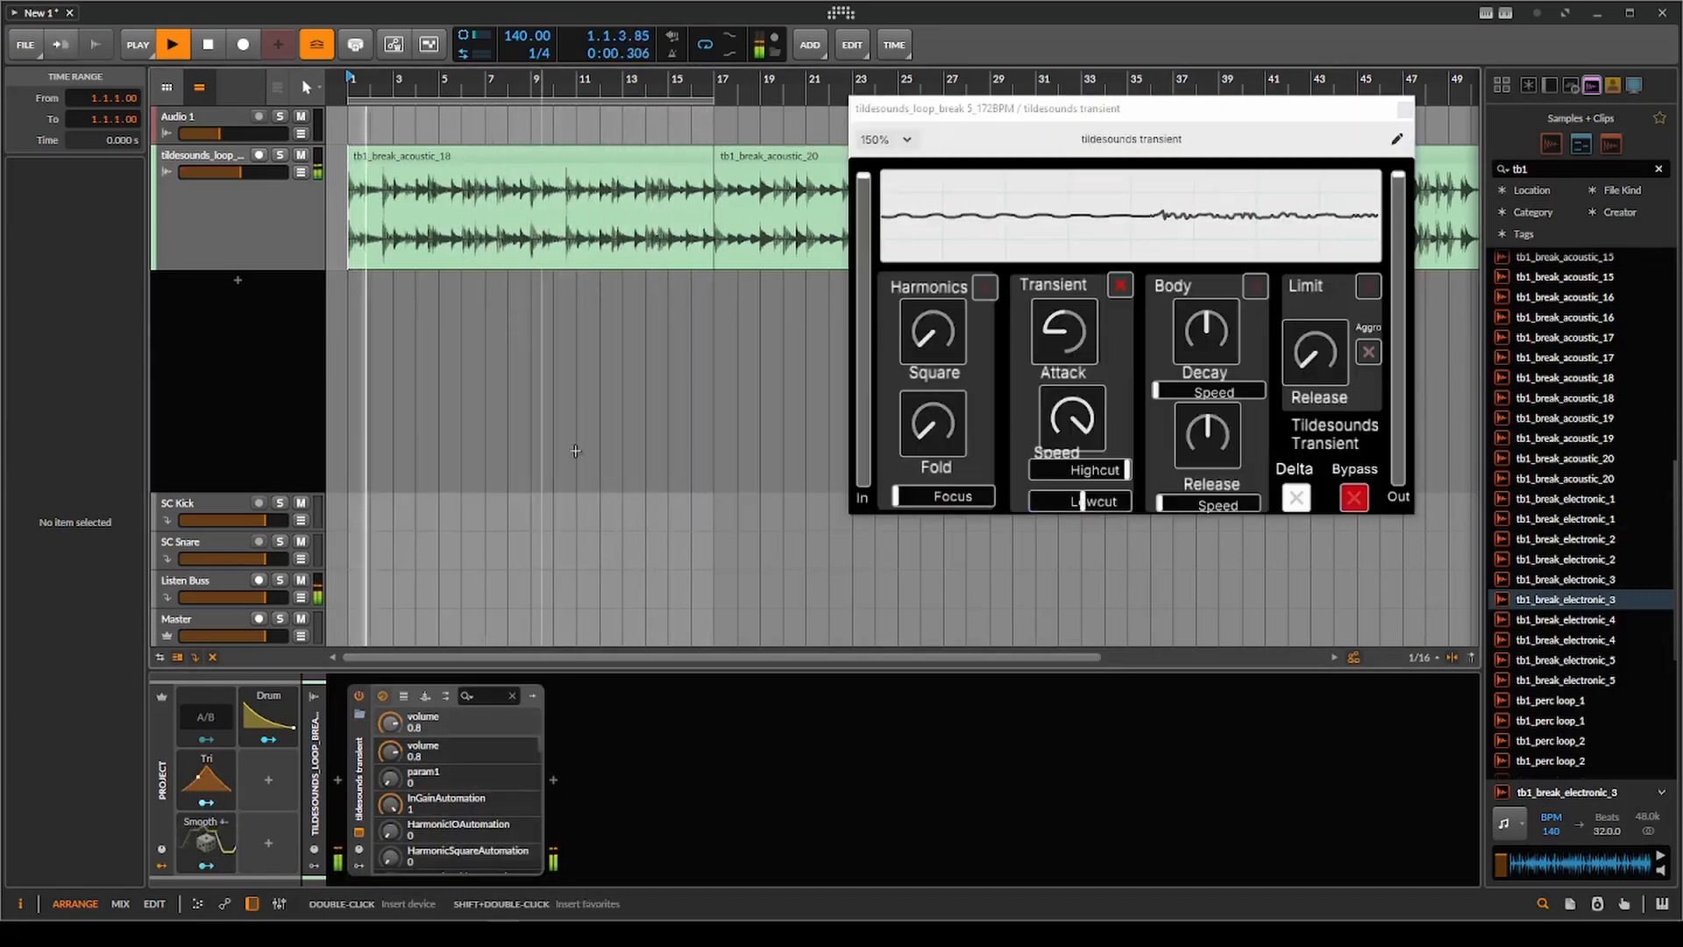
pyautogui.press('space')
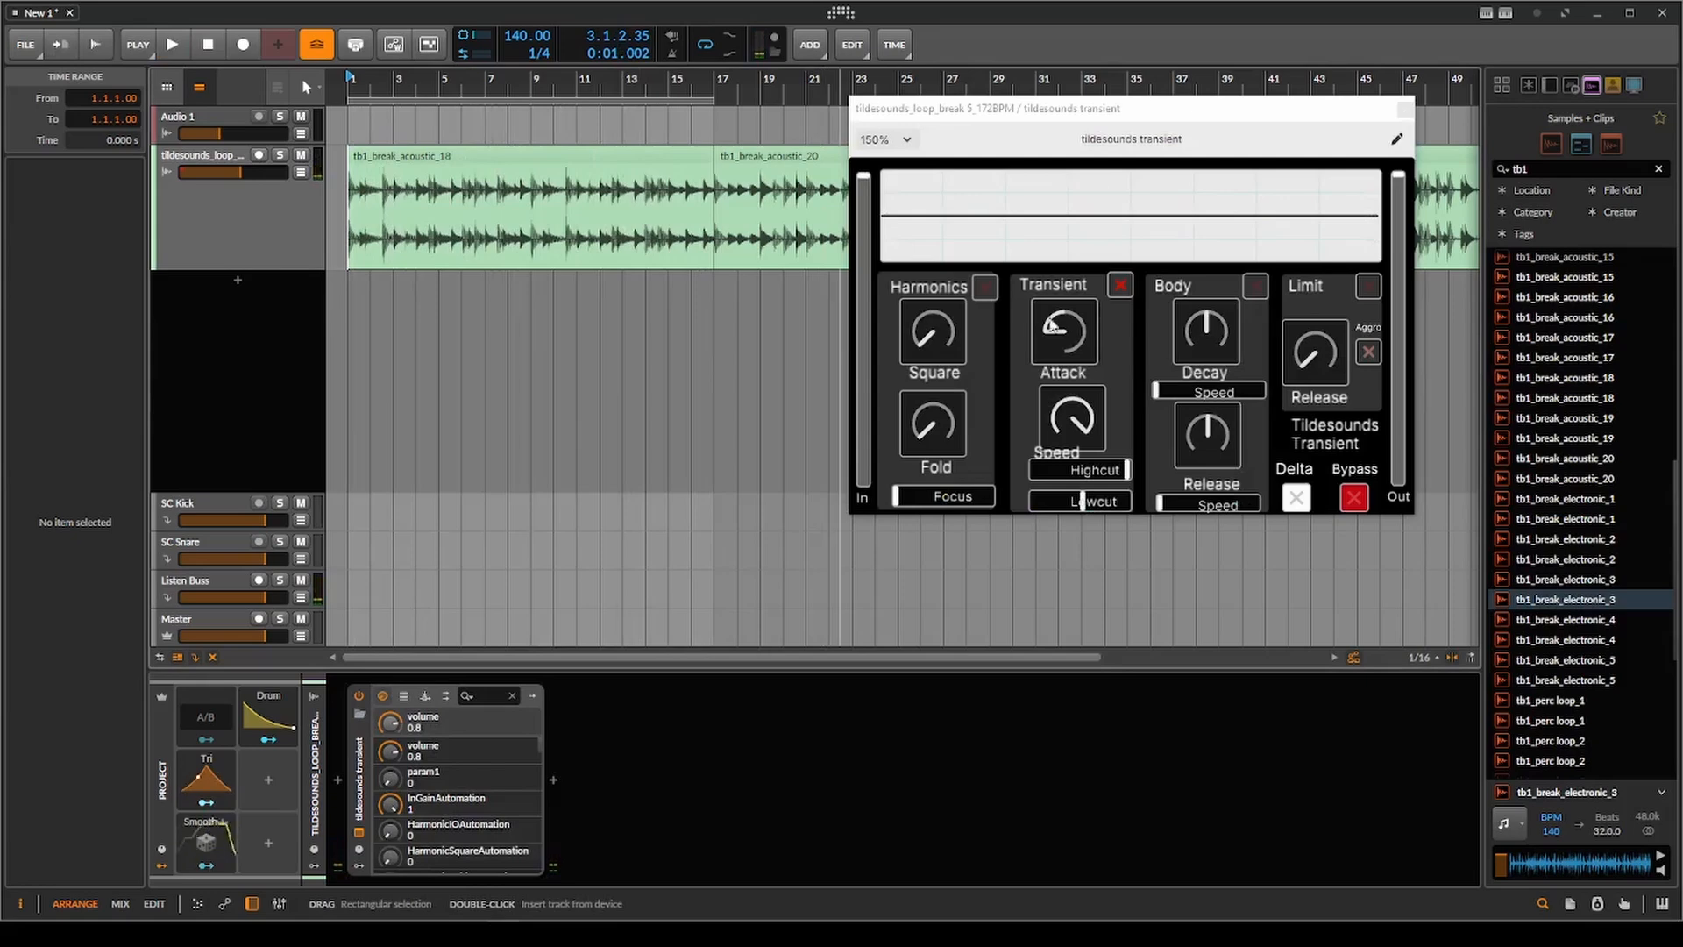
# Raise the Transient Attack well above centre and audition the loop while adjusting Lowcut around its midpoint.
pyautogui.moveTo(1074, 314); pyautogui.dragTo(1129, 171)
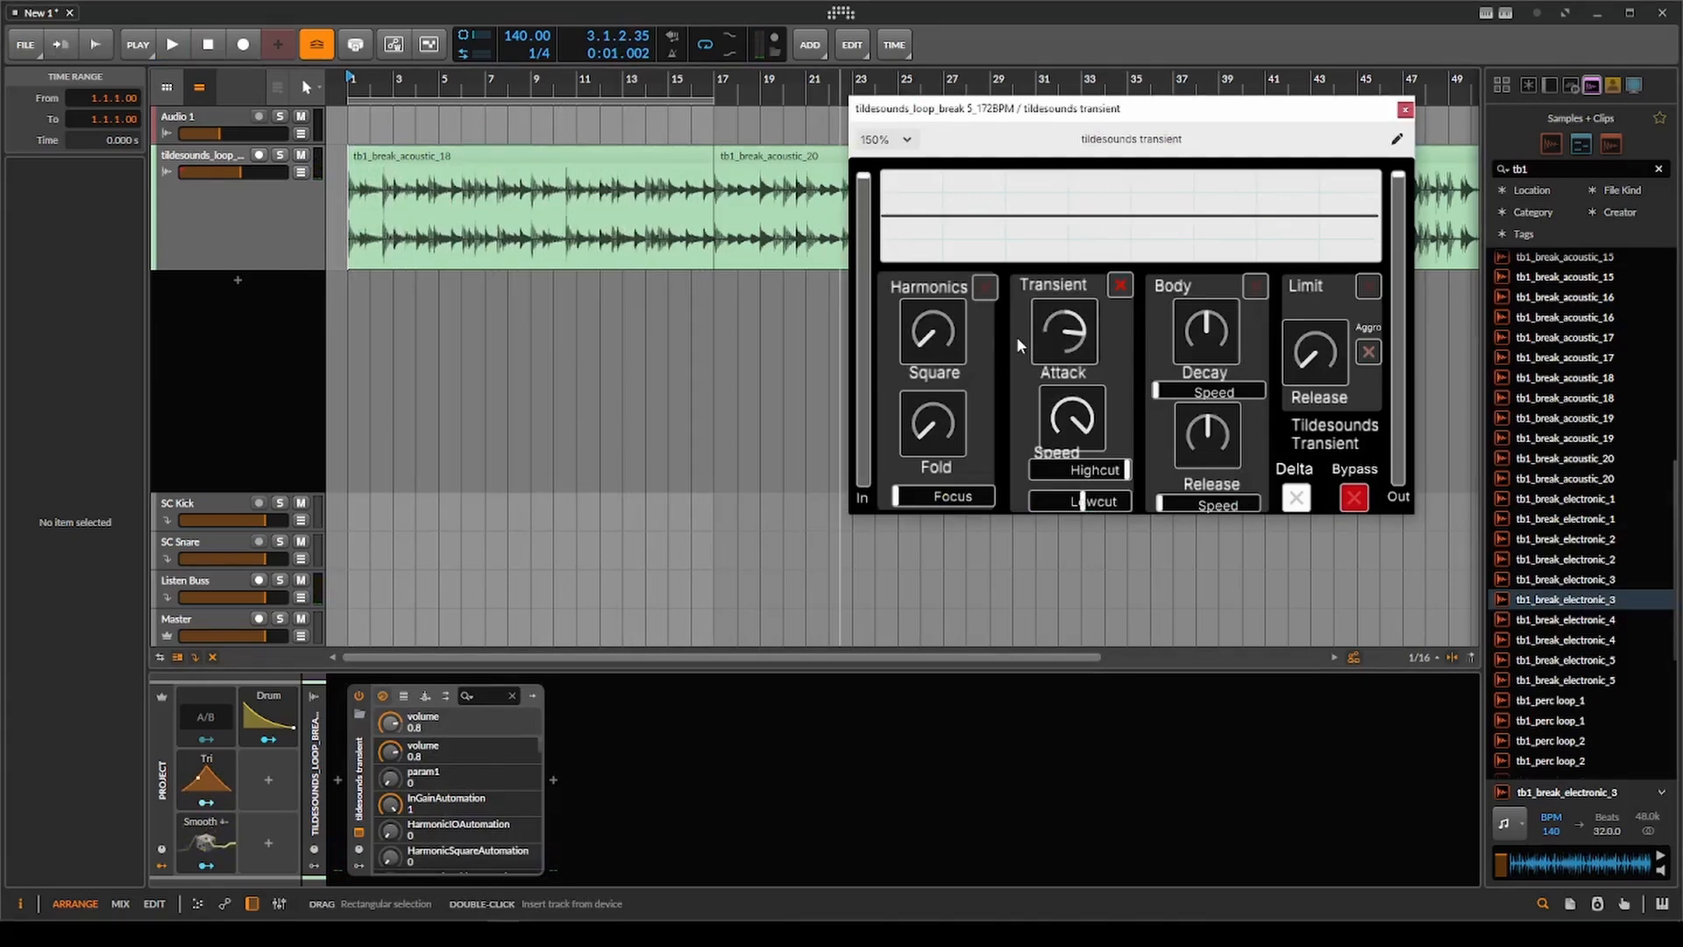
pyautogui.press('space')
pyautogui.moveTo(1082, 501)
pyautogui.mouseDown()
pyautogui.moveTo(1066, 504)
pyautogui.moveTo(1085, 473)
pyautogui.moveTo(1049, 508)
pyautogui.moveTo(1087, 470)
pyautogui.moveTo(1075, 505)
pyautogui.moveTo(1123, 467)
pyautogui.moveTo(1094, 505)
pyautogui.mouseUp()
pyautogui.press('space')
# Reset the Transient Attack and Lowcut to their defaults and turn off the Transient section.
pyautogui.doubleClick(1075, 344)
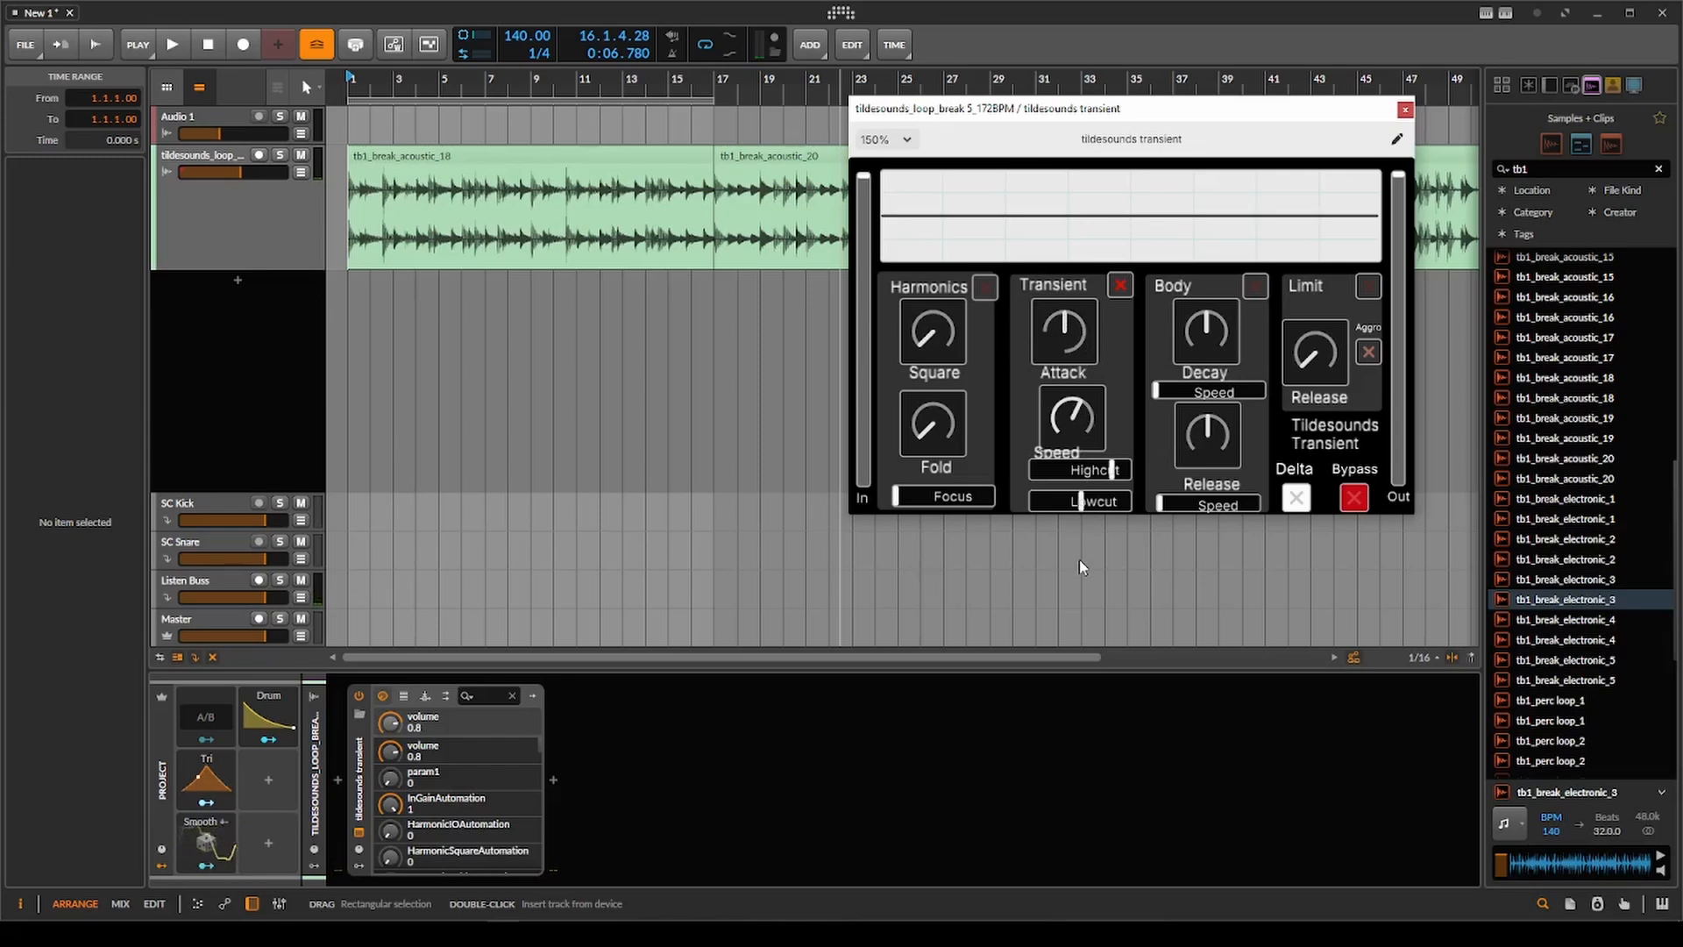
pyautogui.doubleClick(1093, 507)
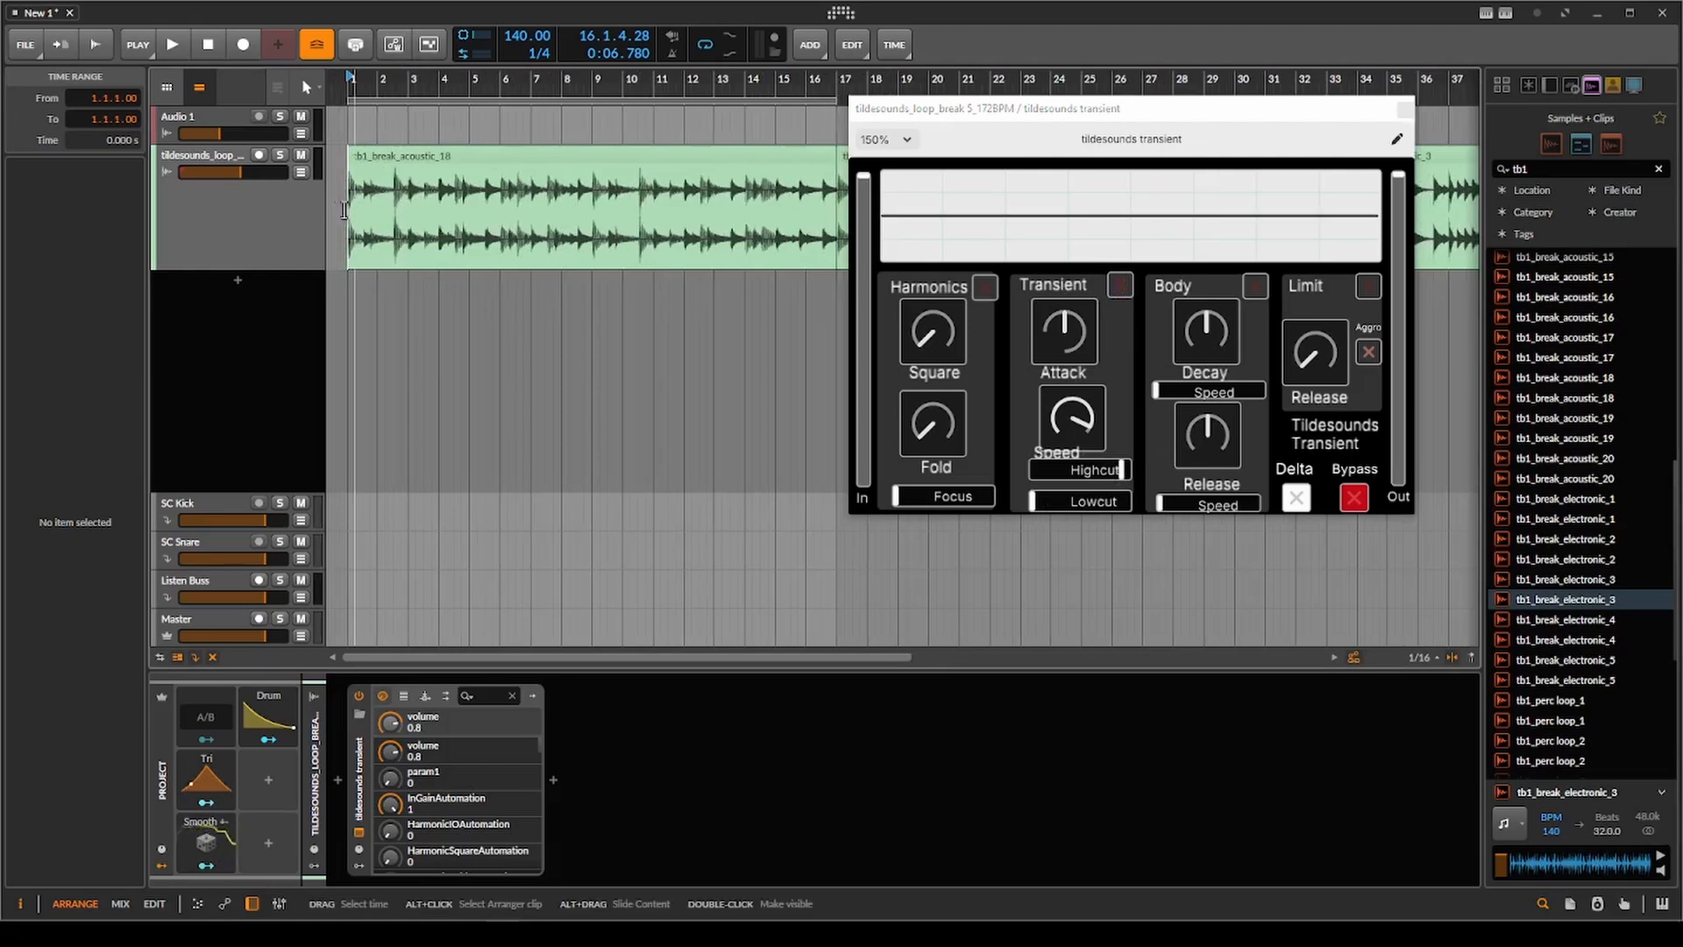
# Enable the Harmonics section, insert PsyScope_Pro after tildesounds transient, and place a second copy of it before the plugin.
pyautogui.moveTo(1013, 120); pyautogui.dragTo(935, 128)
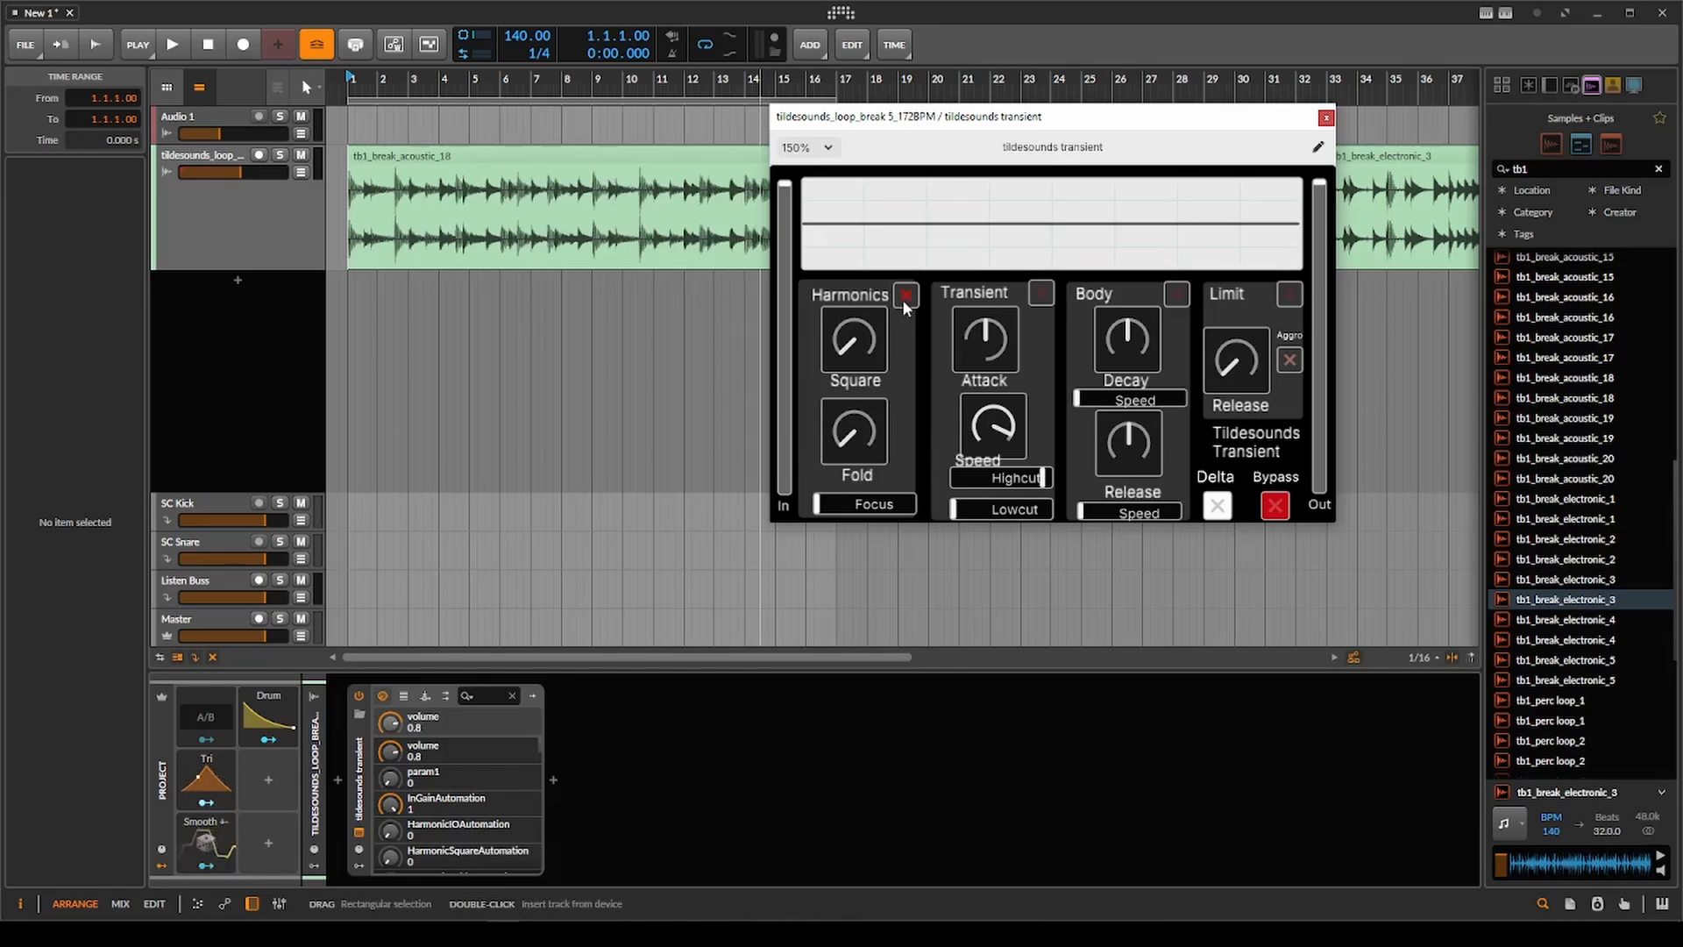
pyautogui.click(554, 780)
pyautogui.write('psy')
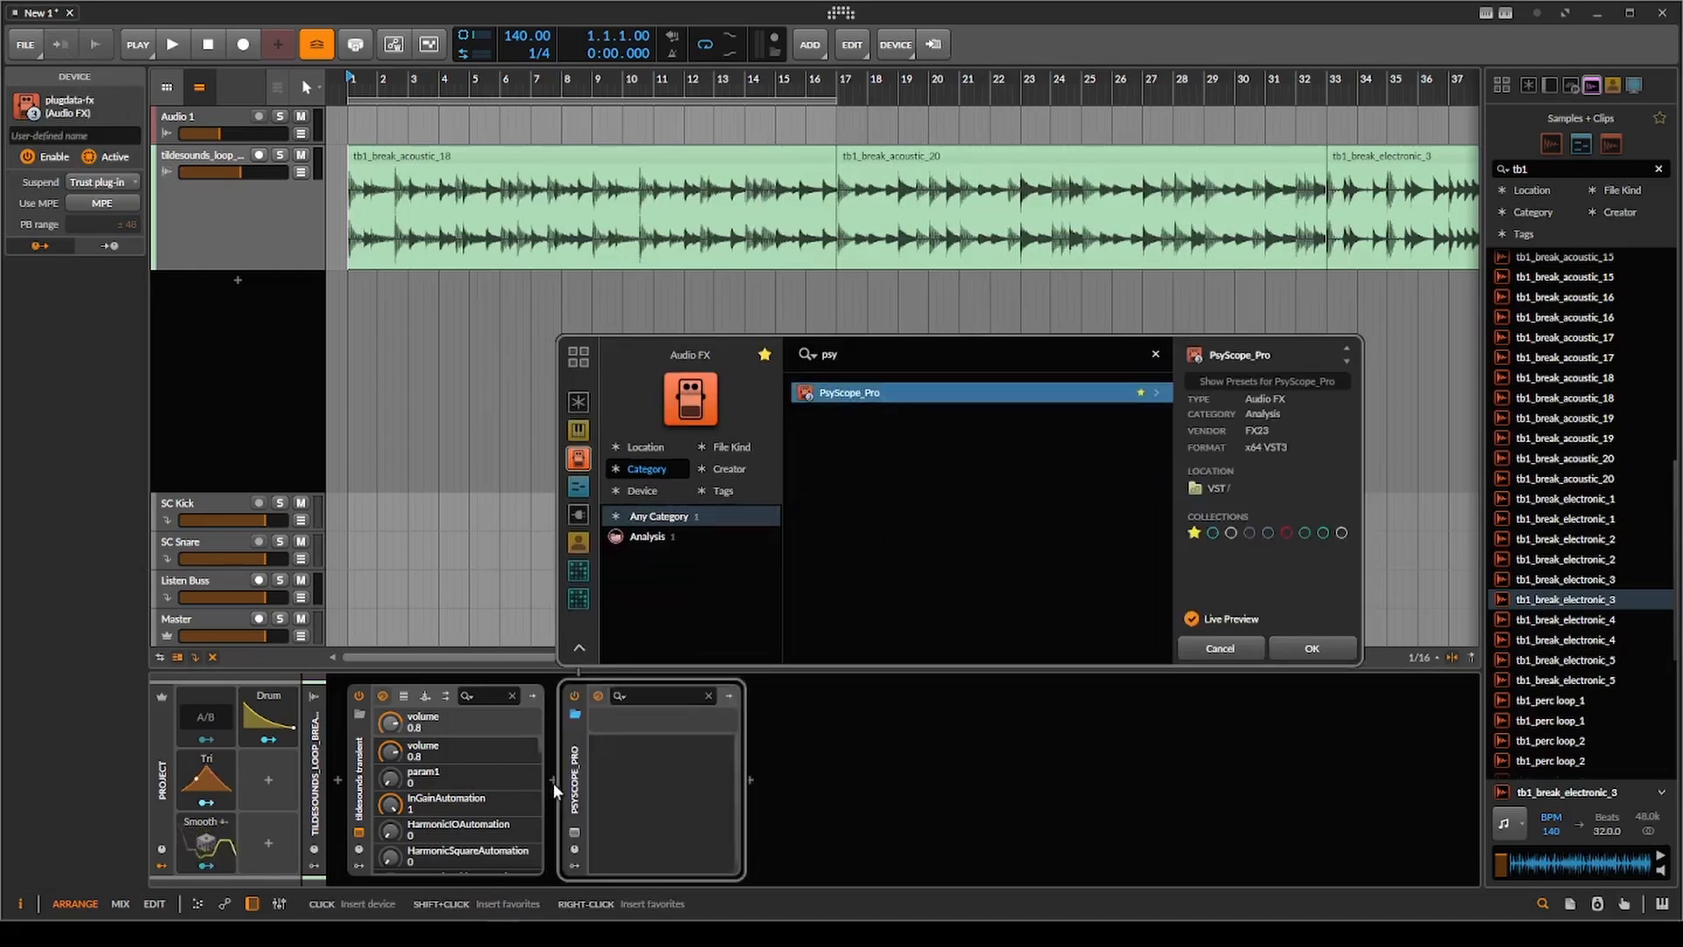
pyautogui.press('Return')
pyautogui.moveTo(570, 776); pyautogui.dragTo(398, 755)
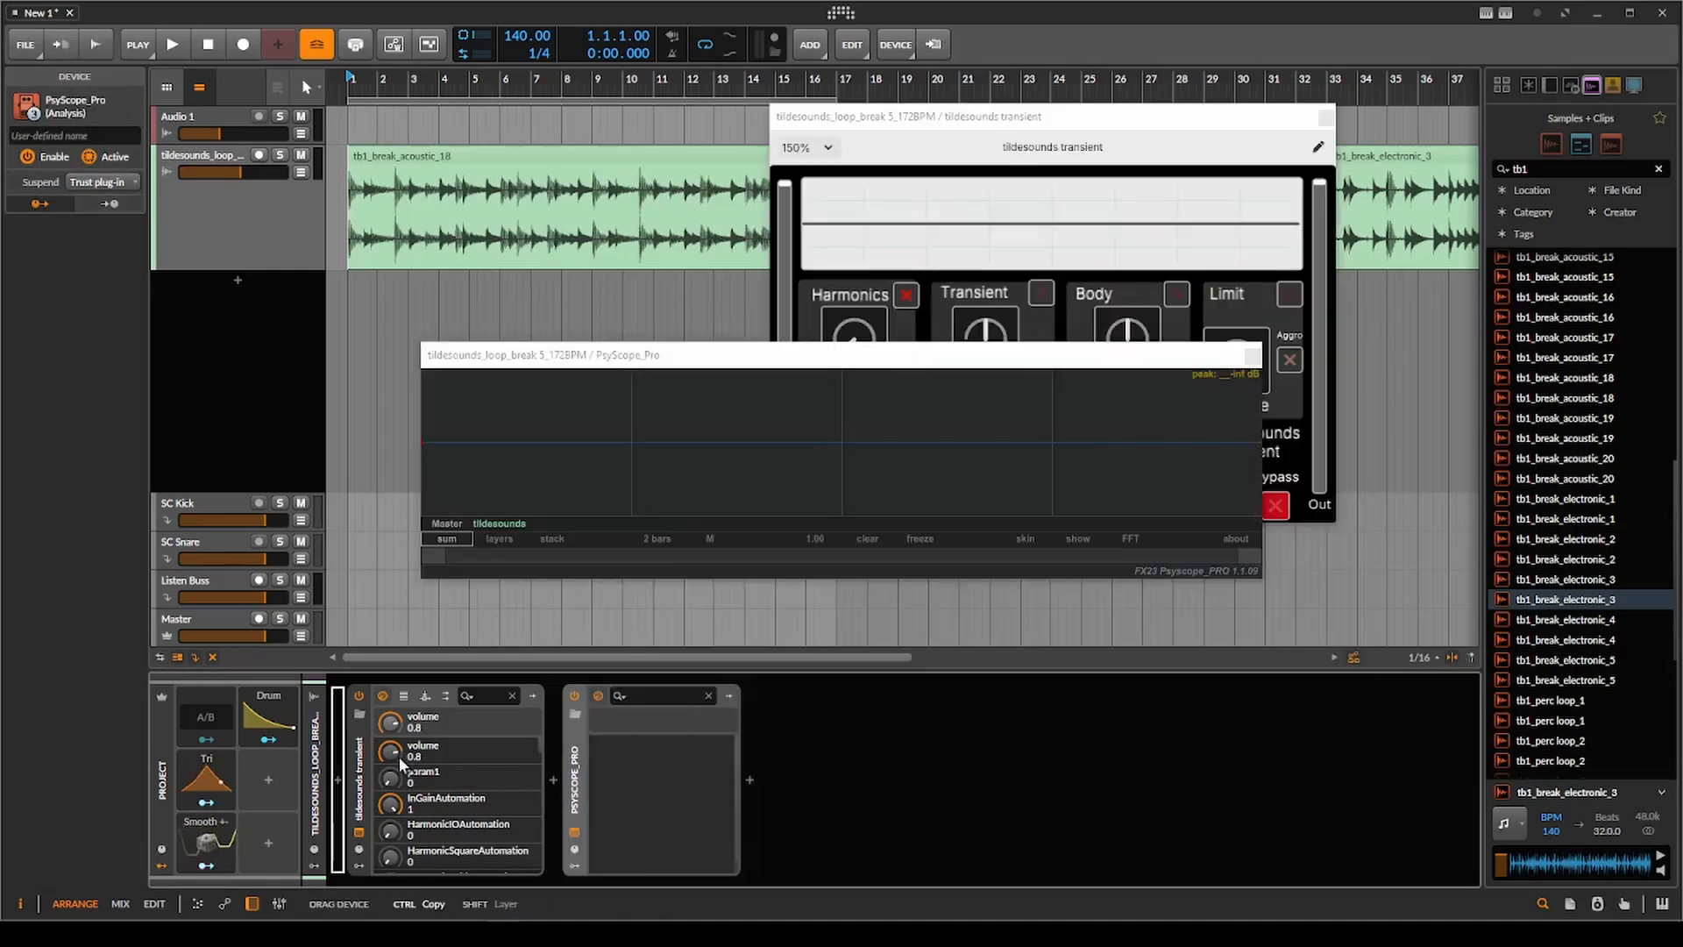
# Switch PsyScope_Pro to the stack view and arrange the scope and tildesounds transient windows side by side.
pyautogui.click(547, 538)
pyautogui.moveTo(756, 363); pyautogui.dragTo(342, 204)
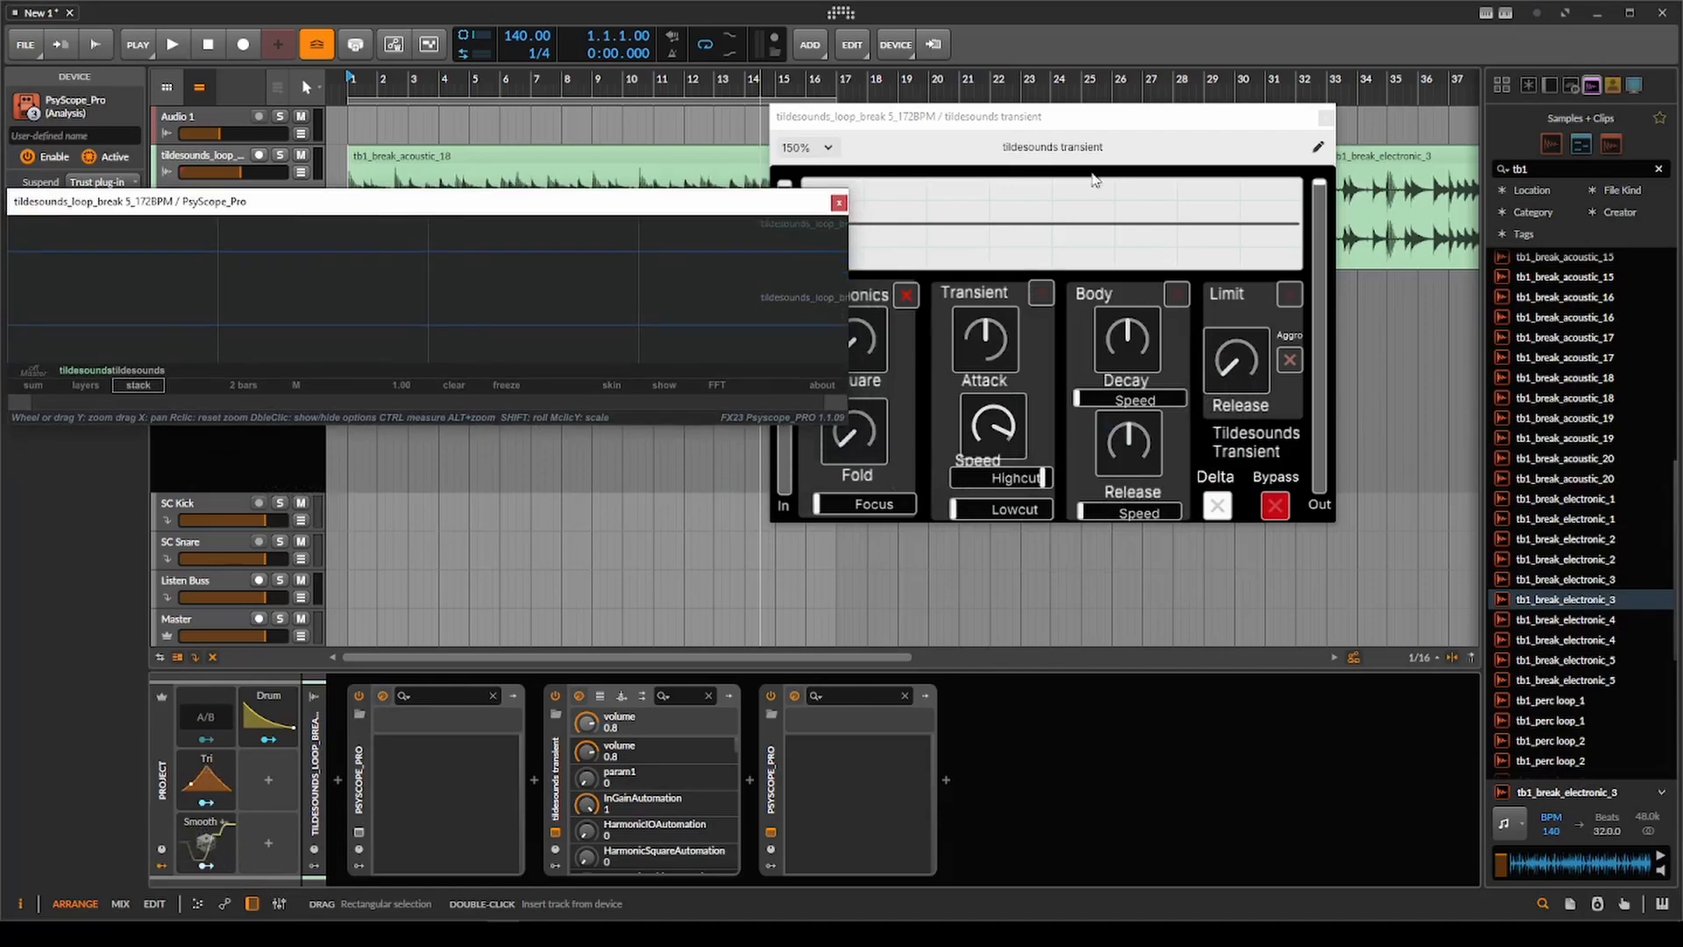
pyautogui.moveTo(1010, 122); pyautogui.dragTo(1125, 108)
pyautogui.moveTo(575, 206); pyautogui.dragTo(586, 320)
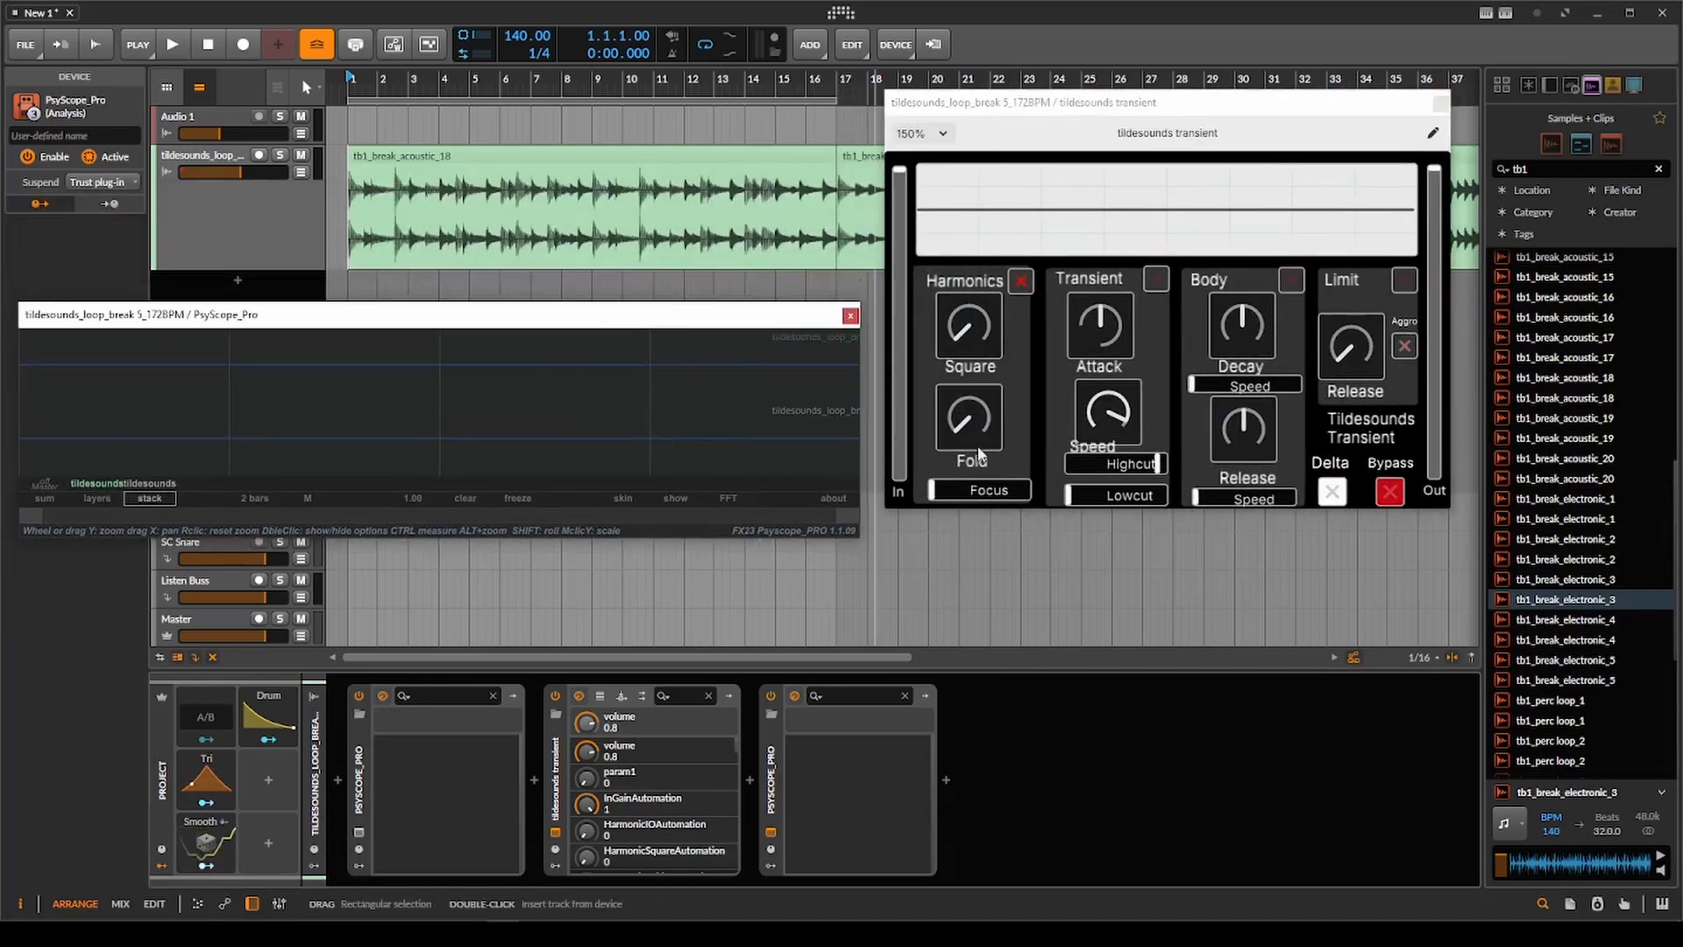
# Set Harmonics Square and Focus to maximum and play tb1_break_electronic_3 from bar 33.
pyautogui.scroll(2, 323, 218)
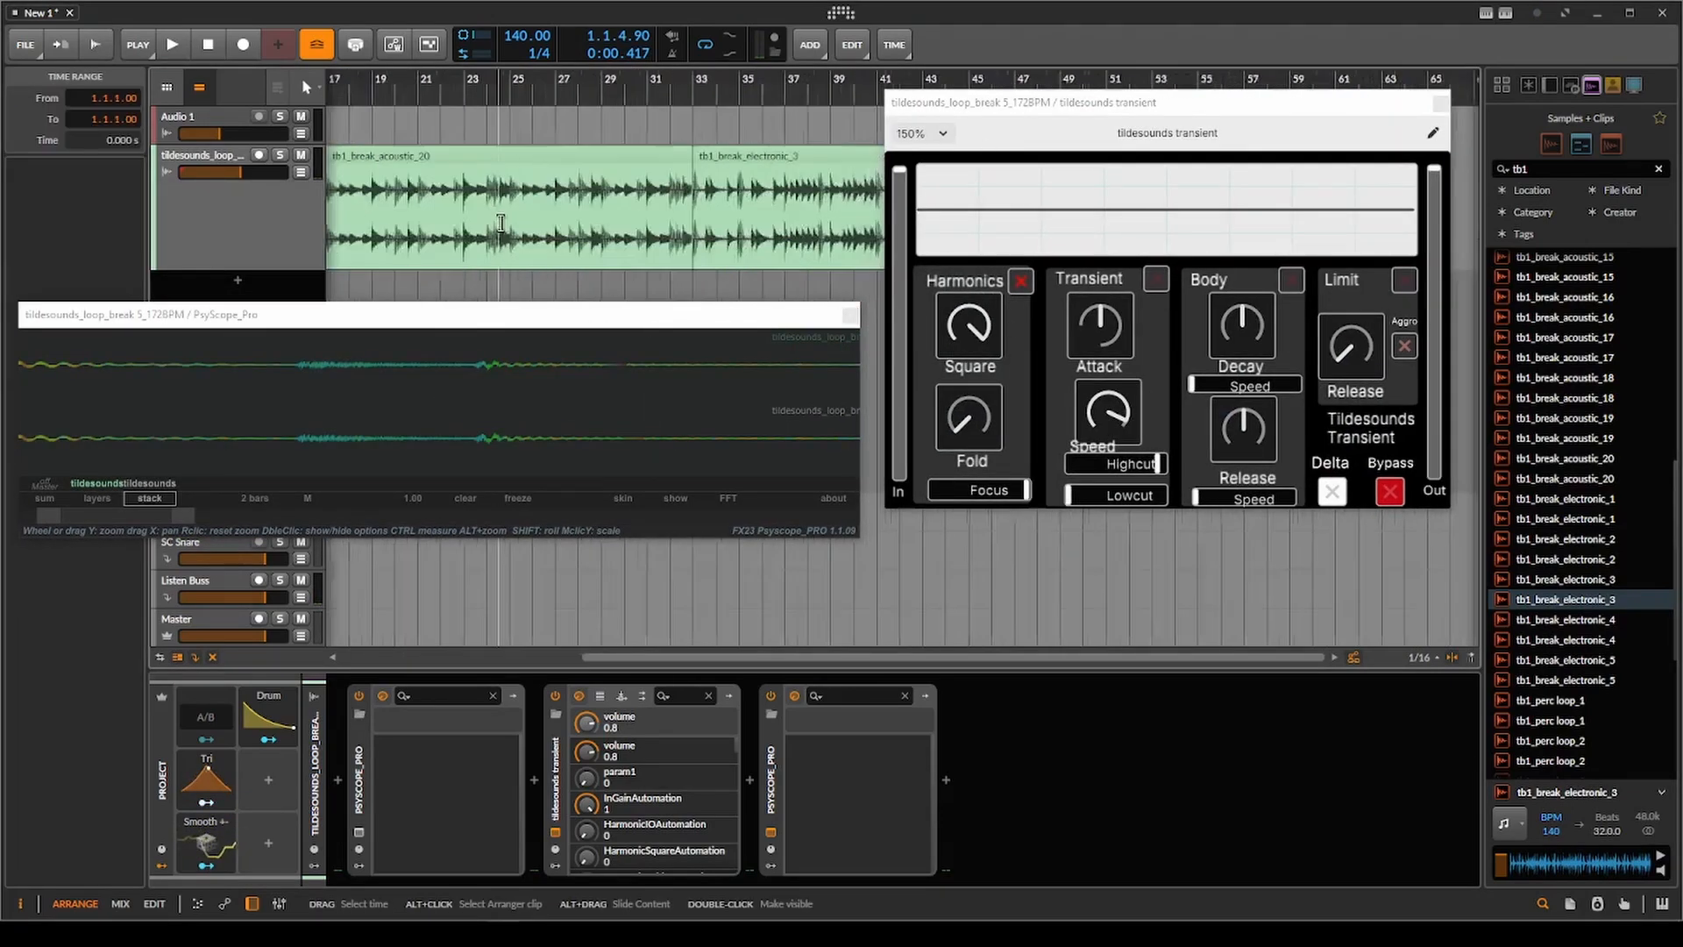
pyautogui.scroll(6, 501, 223)
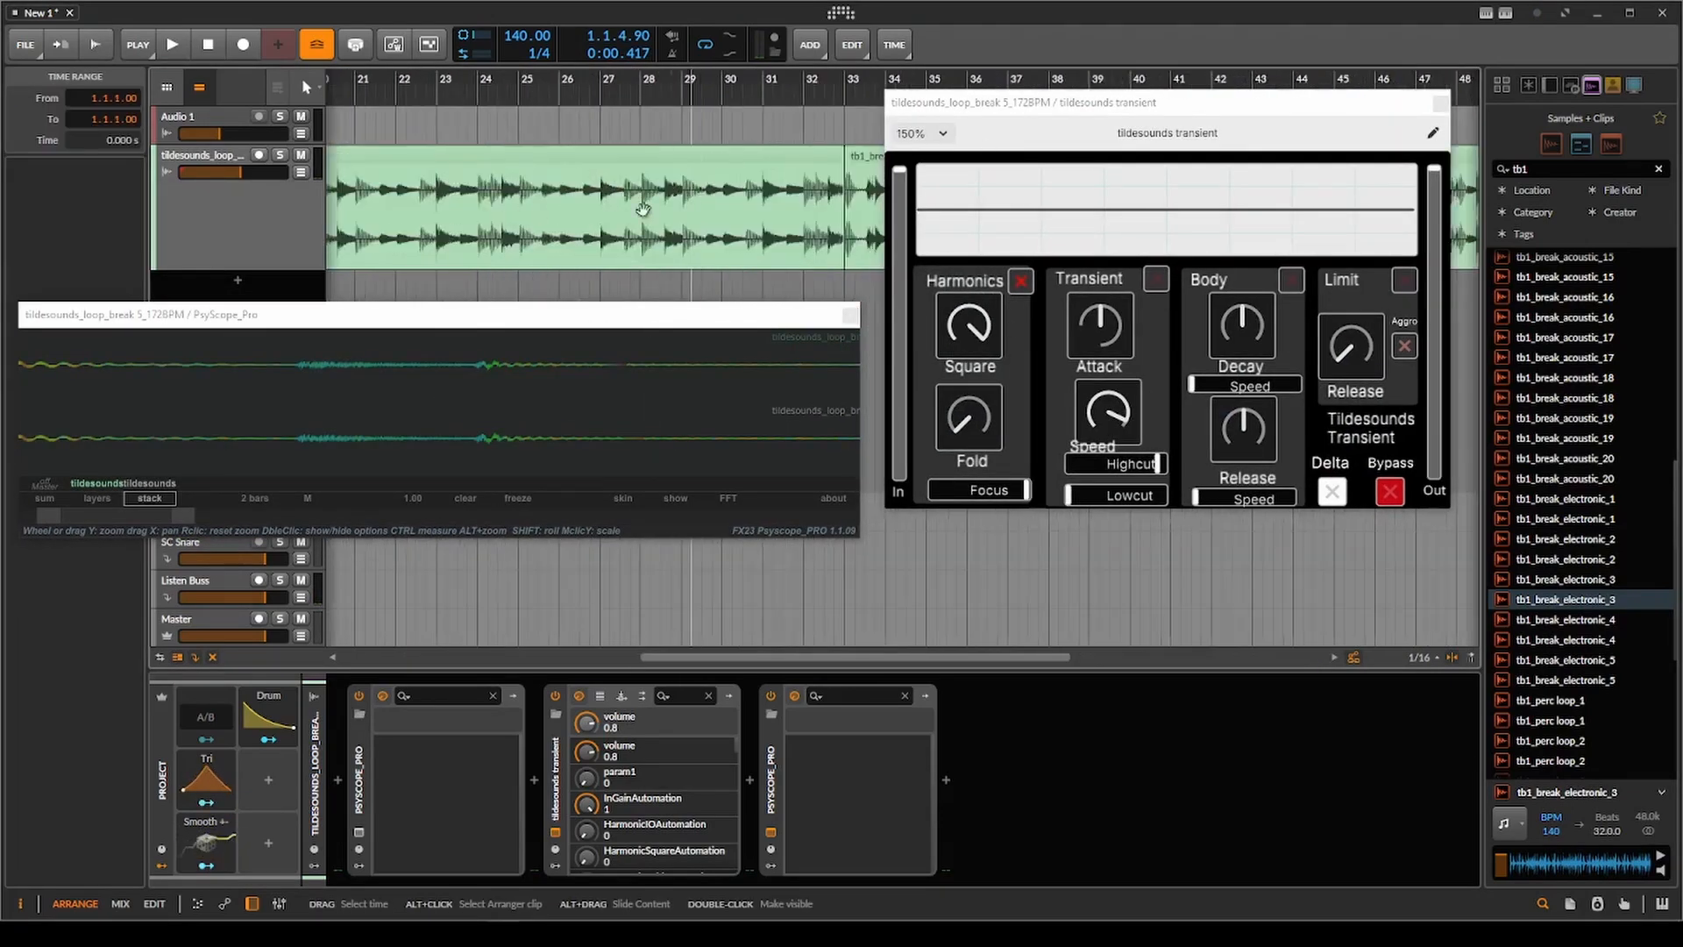
pyautogui.click(480, 215)
pyautogui.scroll(-2, 478, 215)
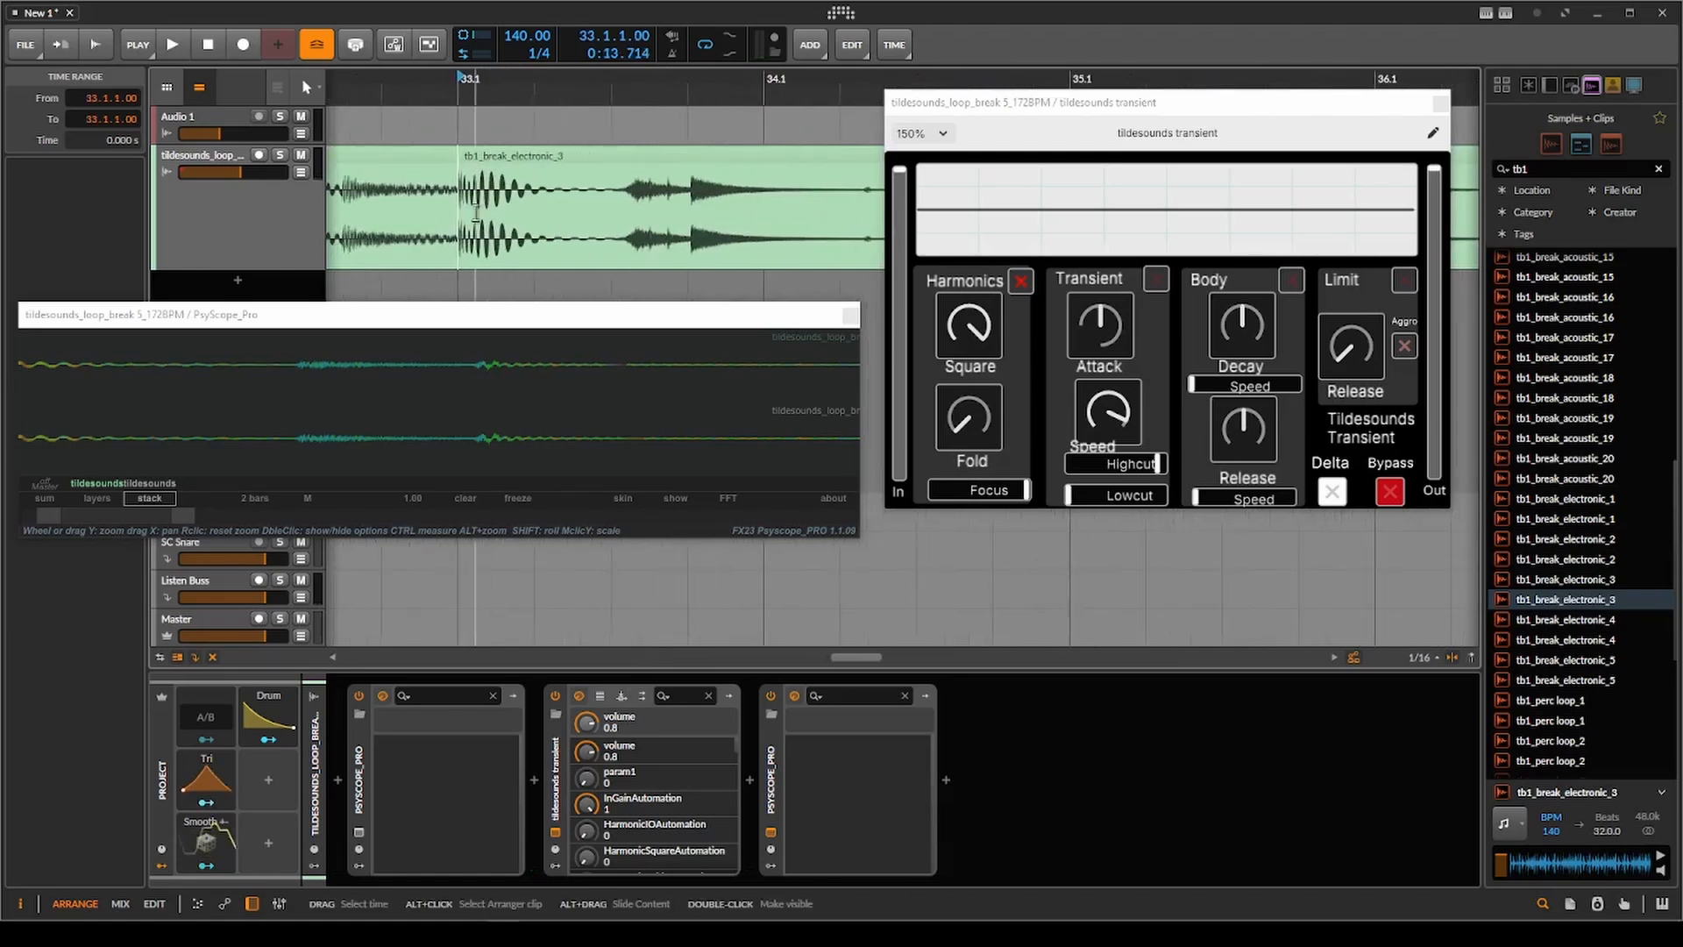
pyautogui.press('space')
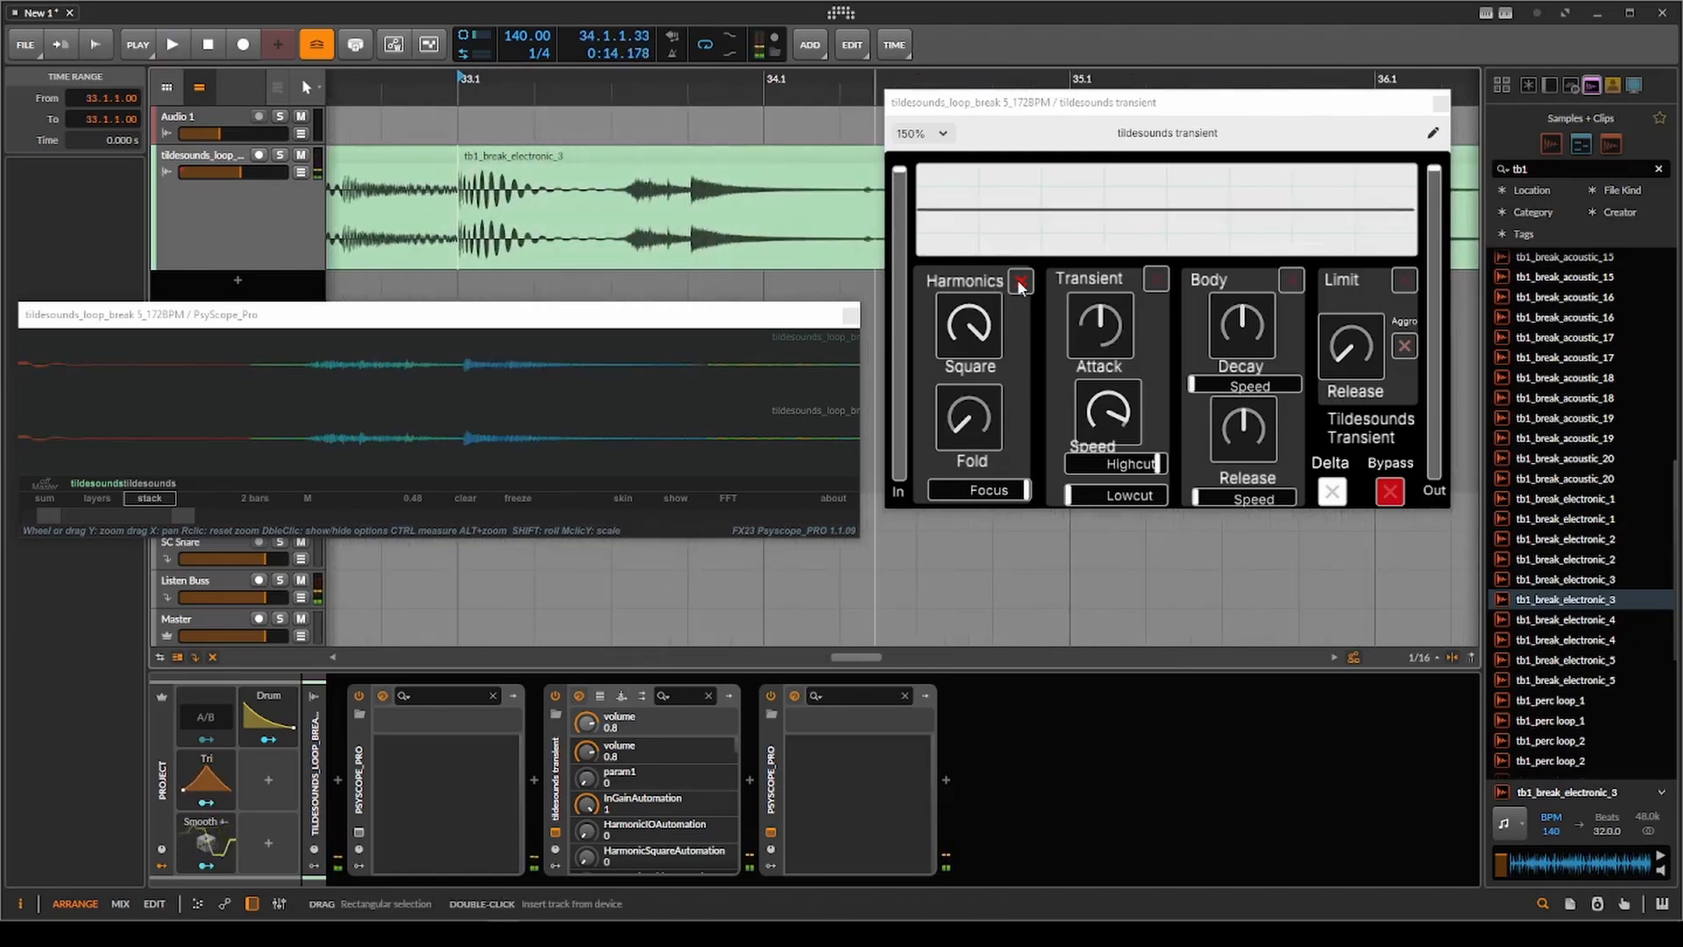
# Audition the tb1_break_electronic_3 clip with the Harmonics section switched off and back on.
pyautogui.click(1020, 281)
pyautogui.click(1019, 281)
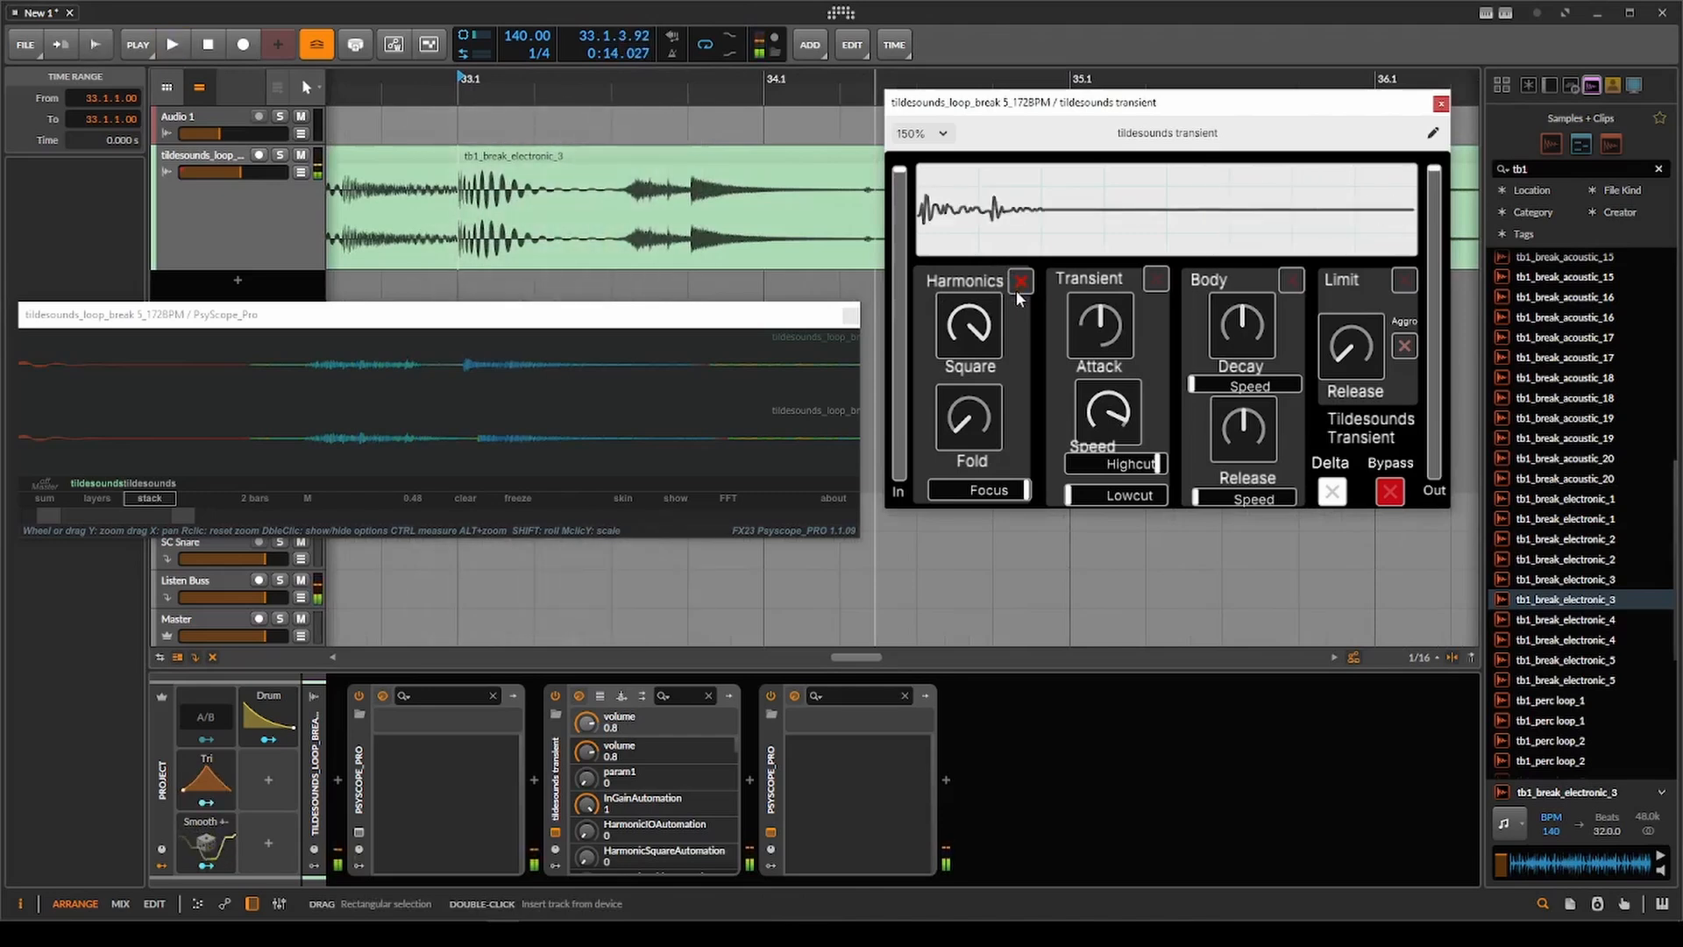
pyautogui.press('space')
# Reposition the scope window and zoom its stacked waveforms to compare the first hit before and after Harmonics.
pyautogui.scroll(-3, 351, 438)
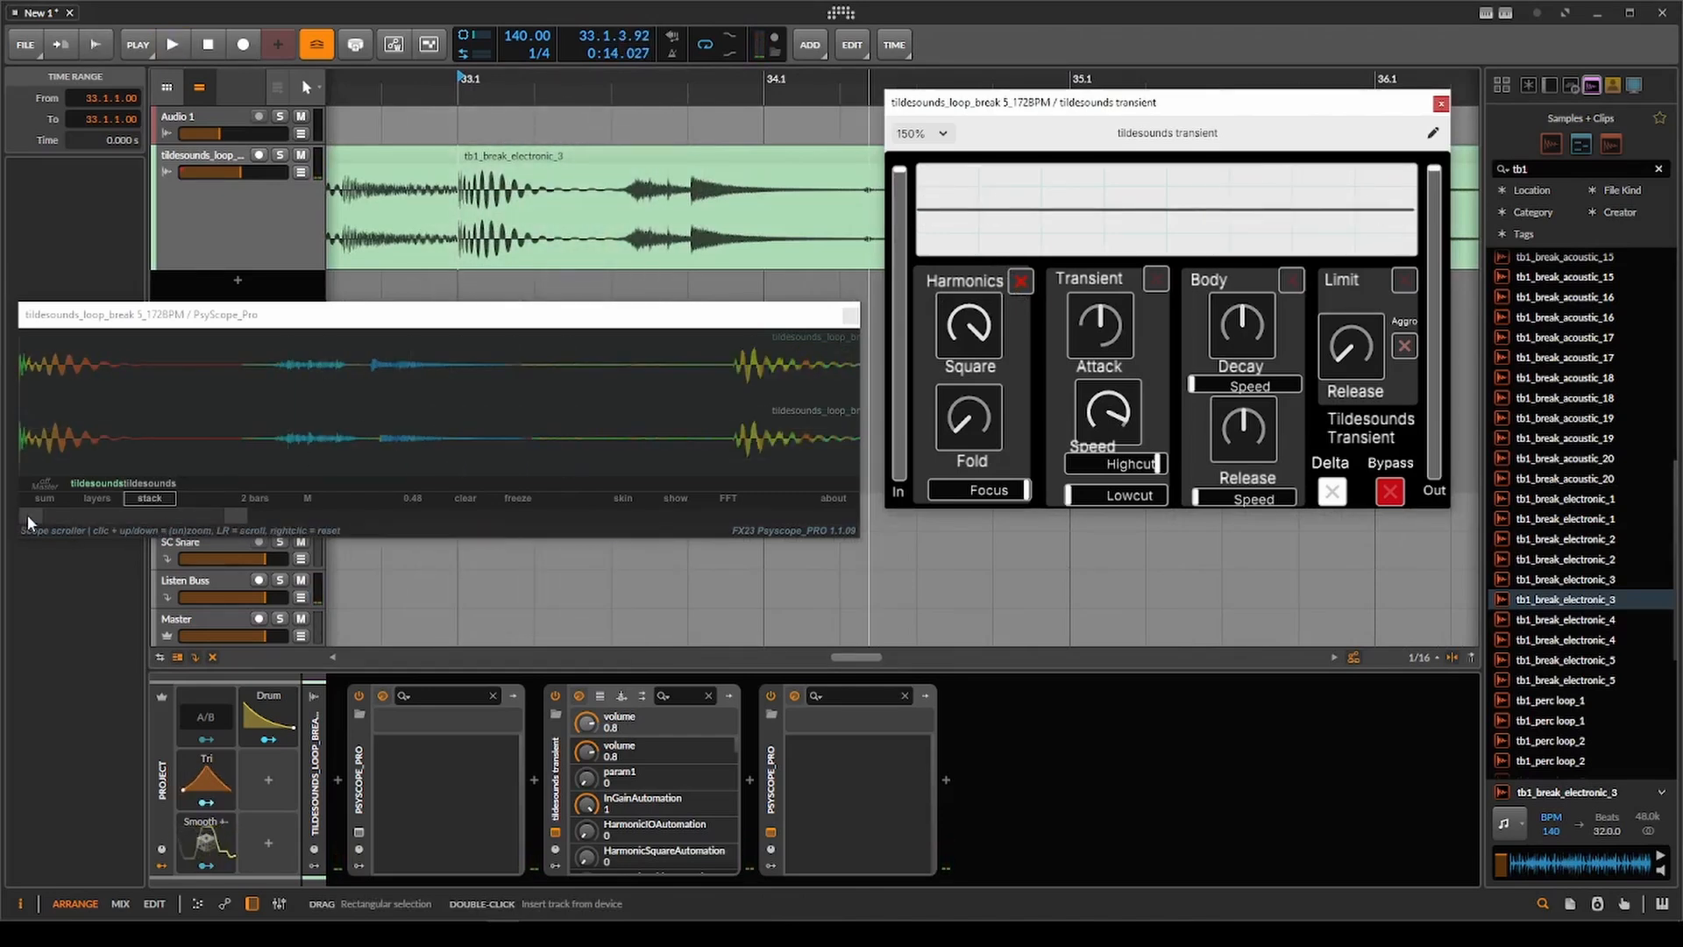
pyautogui.moveTo(28, 513); pyautogui.dragTo(39, 427)
pyautogui.moveTo(162, 314); pyautogui.dragTo(401, 310)
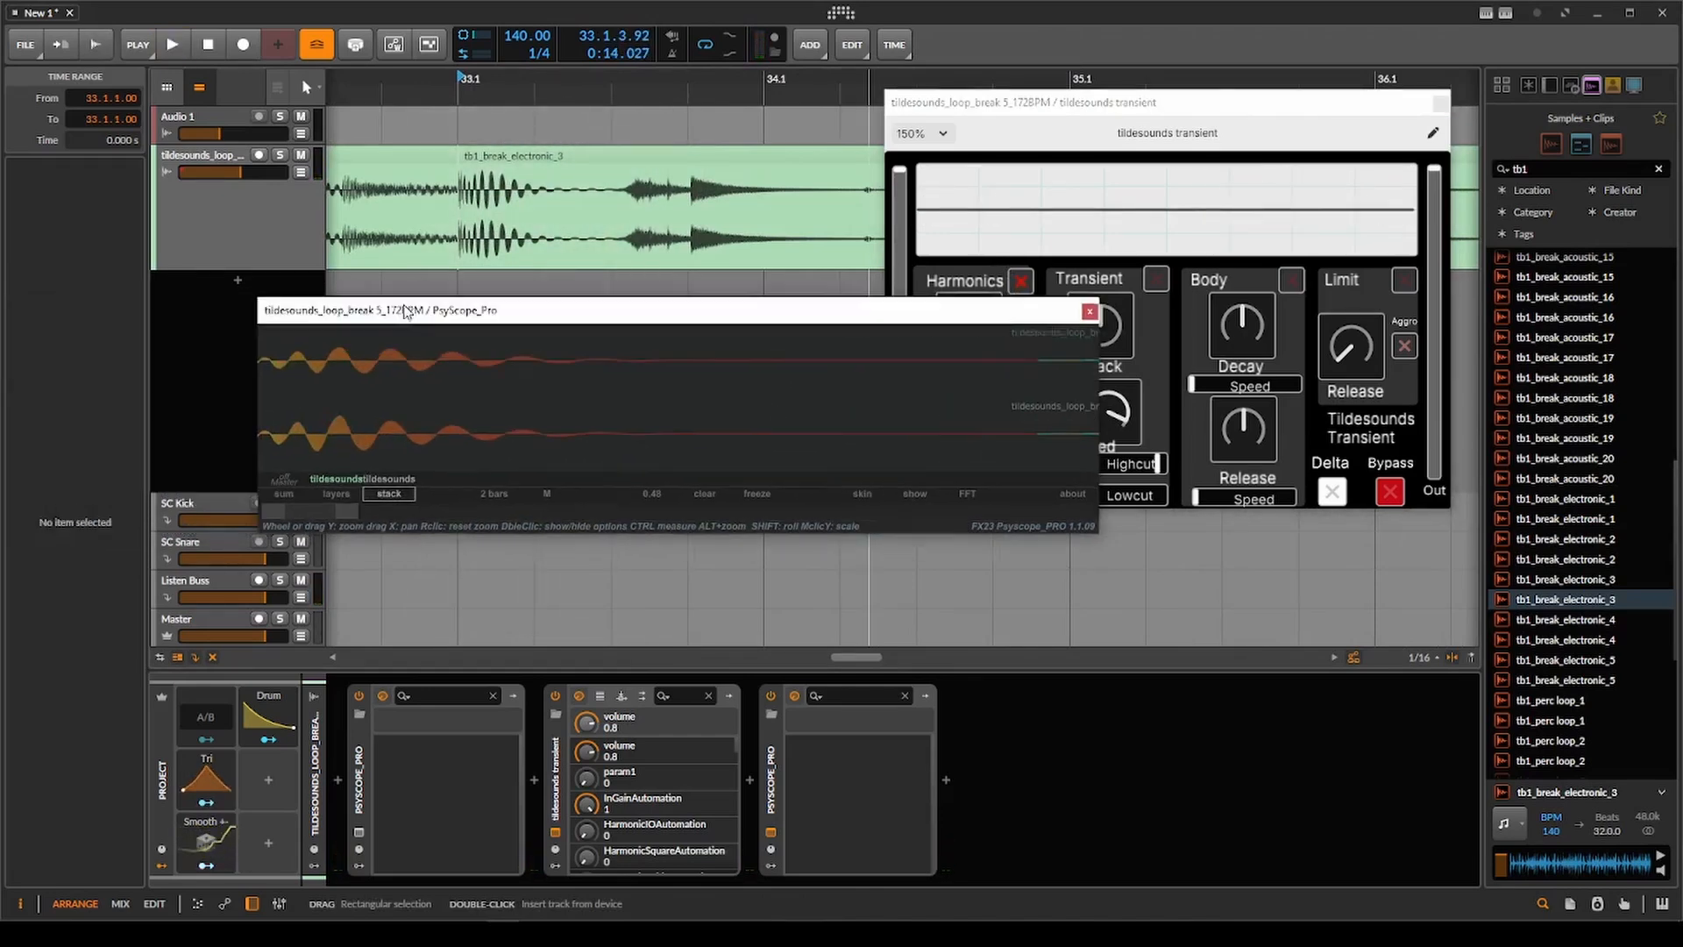
pyautogui.scroll(-3, 333, 410)
pyautogui.scroll(5, 286, 423)
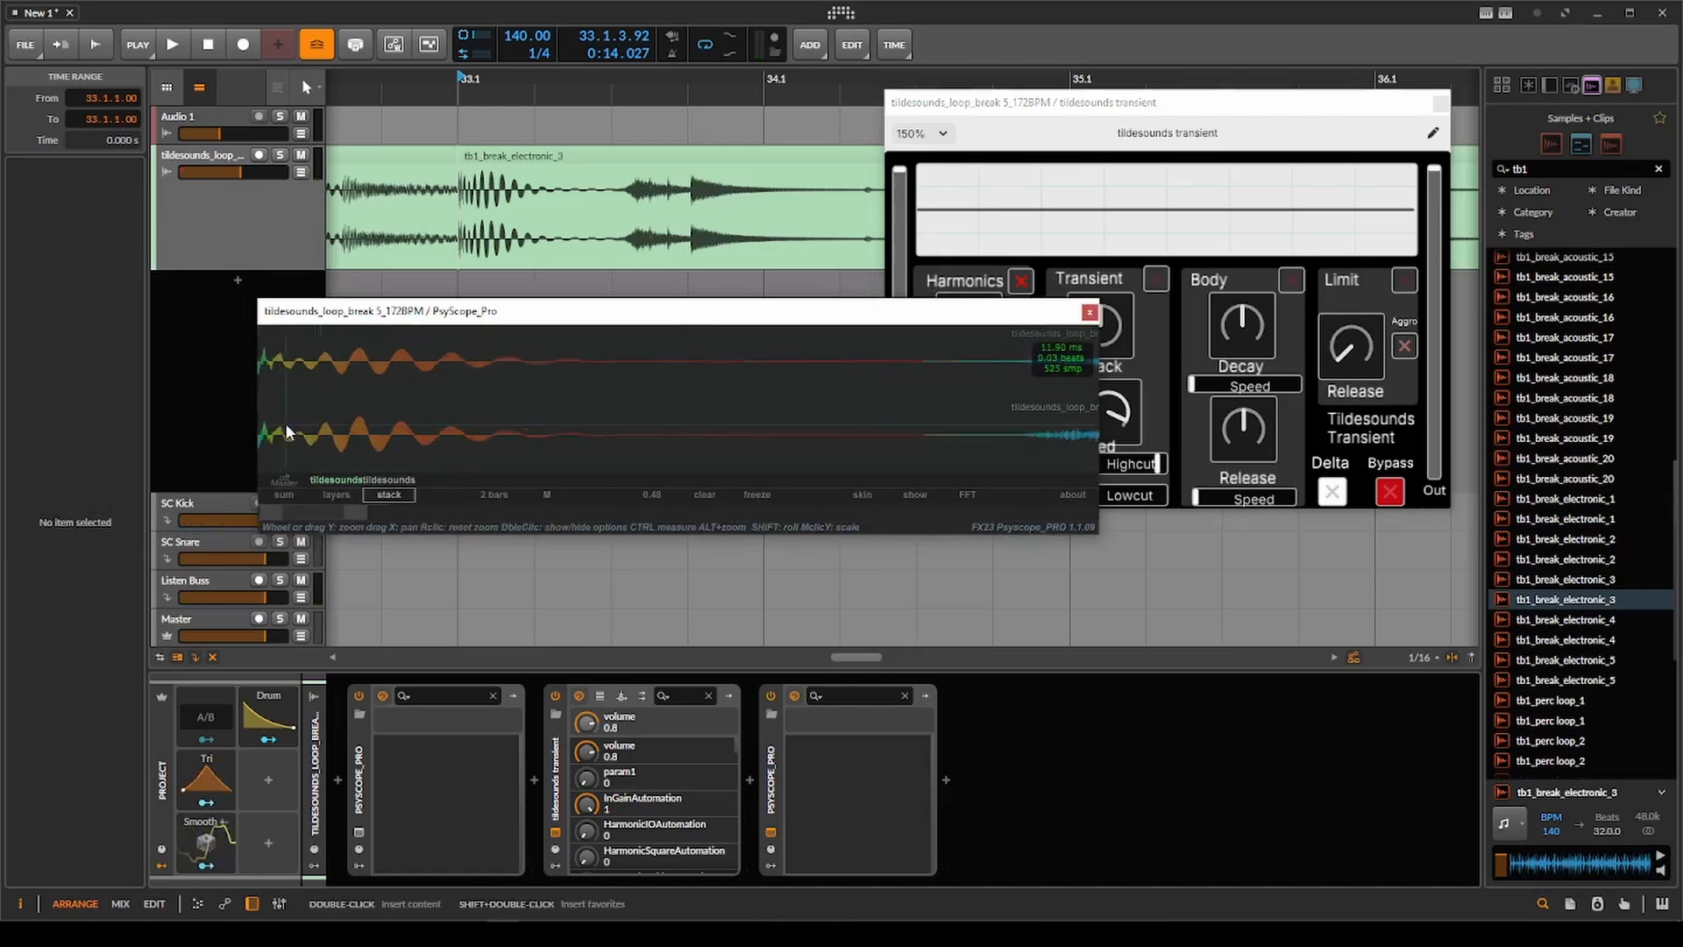
pyautogui.moveTo(286, 424); pyautogui.dragTo(400, 419)
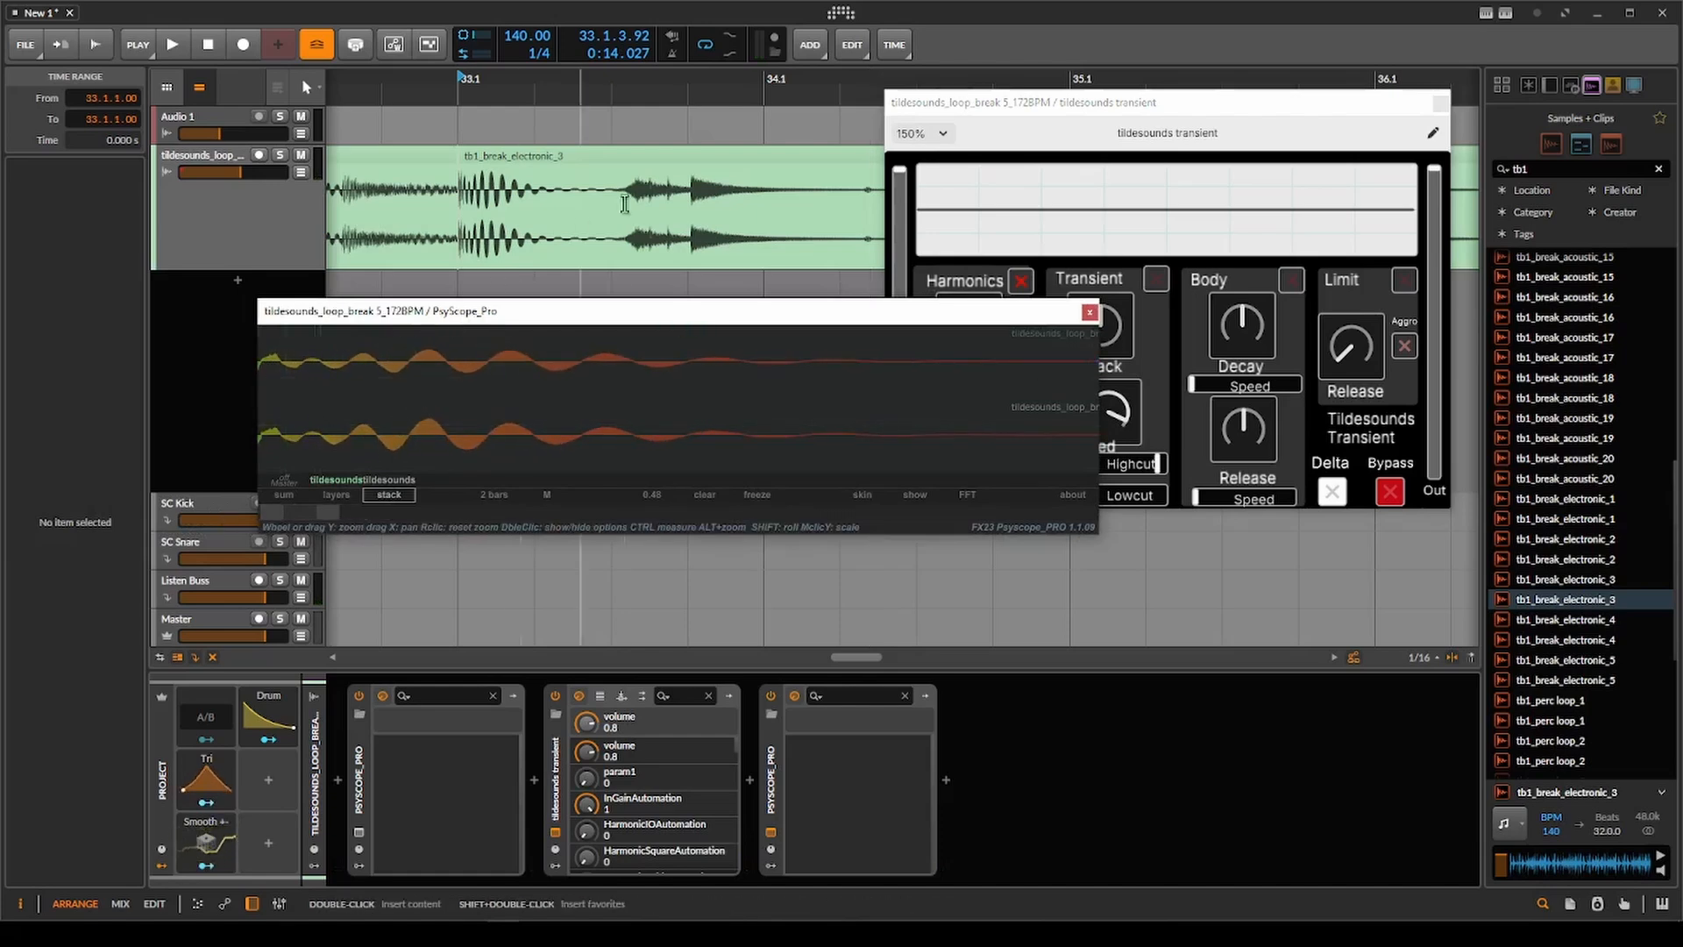
# Replay the clip from bar 33 and zoom the scope in on the start of the hit to examine the squared waveform.
pyautogui.click(464, 233)
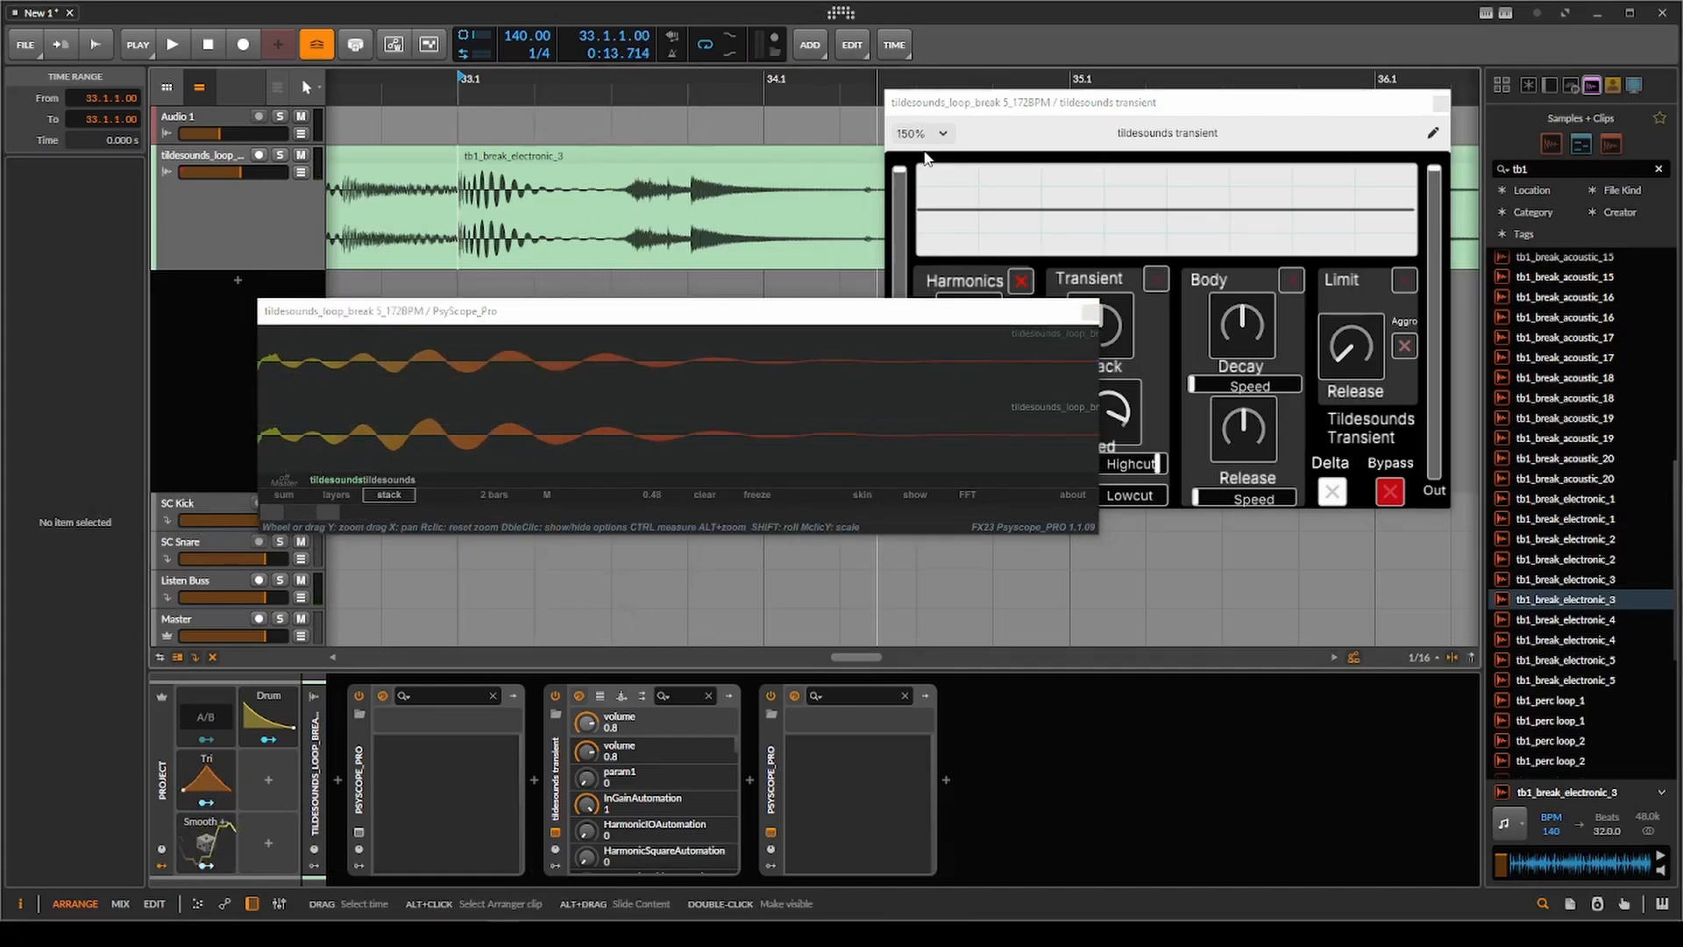
pyautogui.moveTo(976, 127); pyautogui.dragTo(1047, 121)
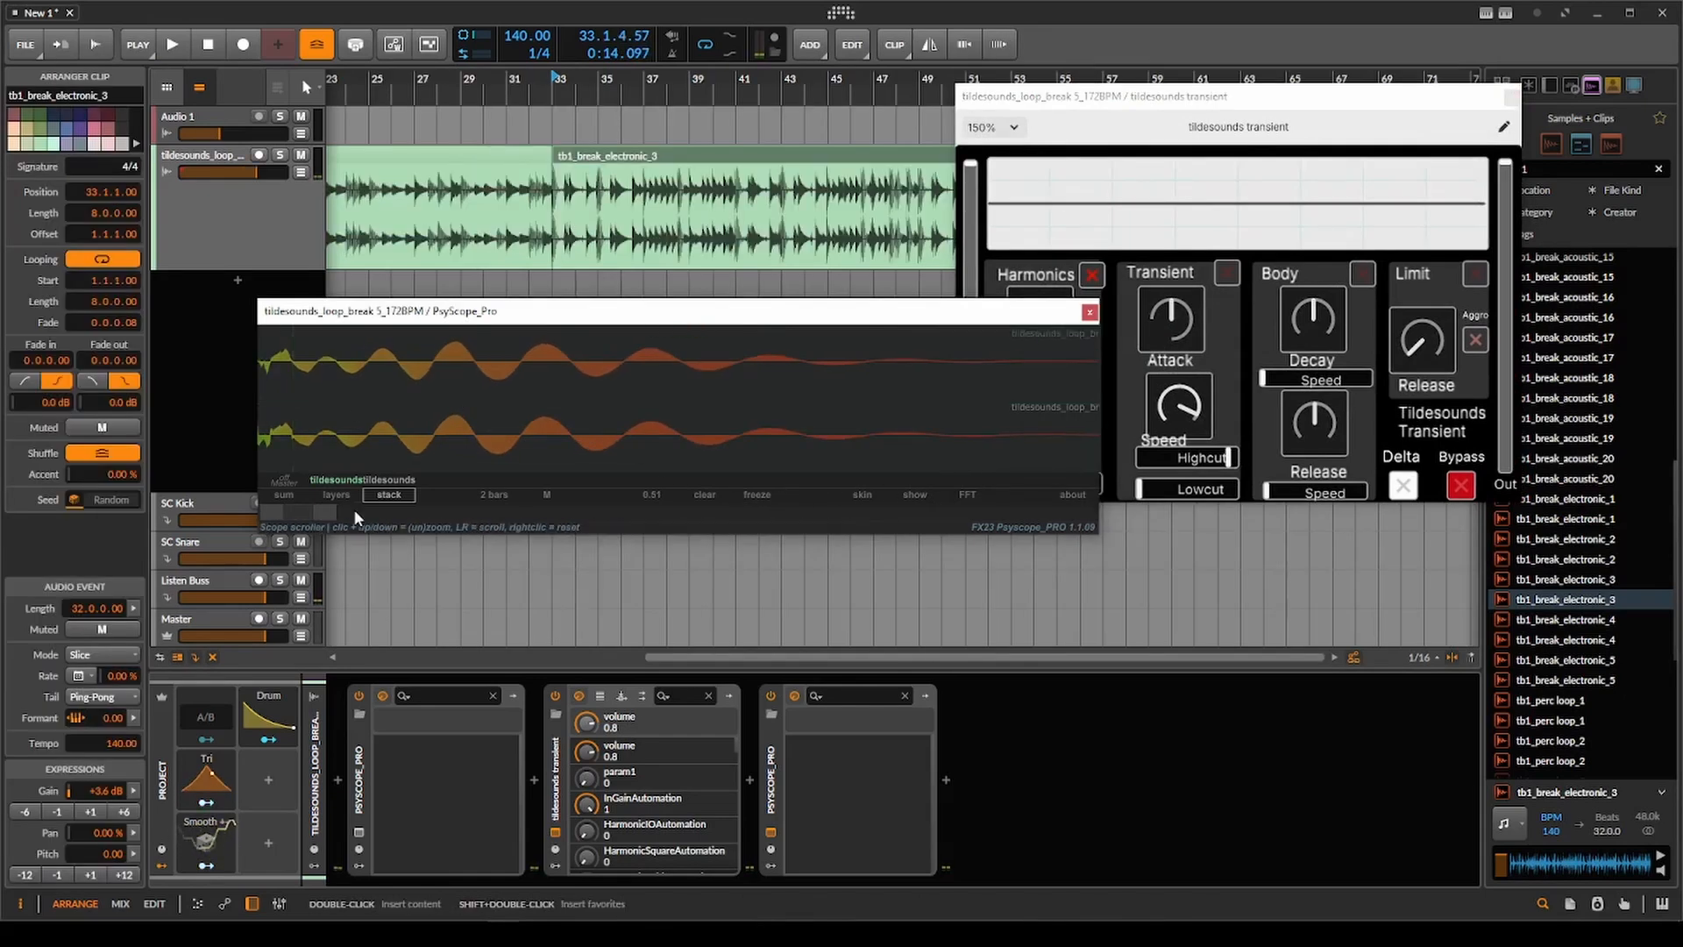
pyautogui.moveTo(271, 512); pyautogui.dragTo(313, 512)
pyautogui.scroll(5, 270, 439)
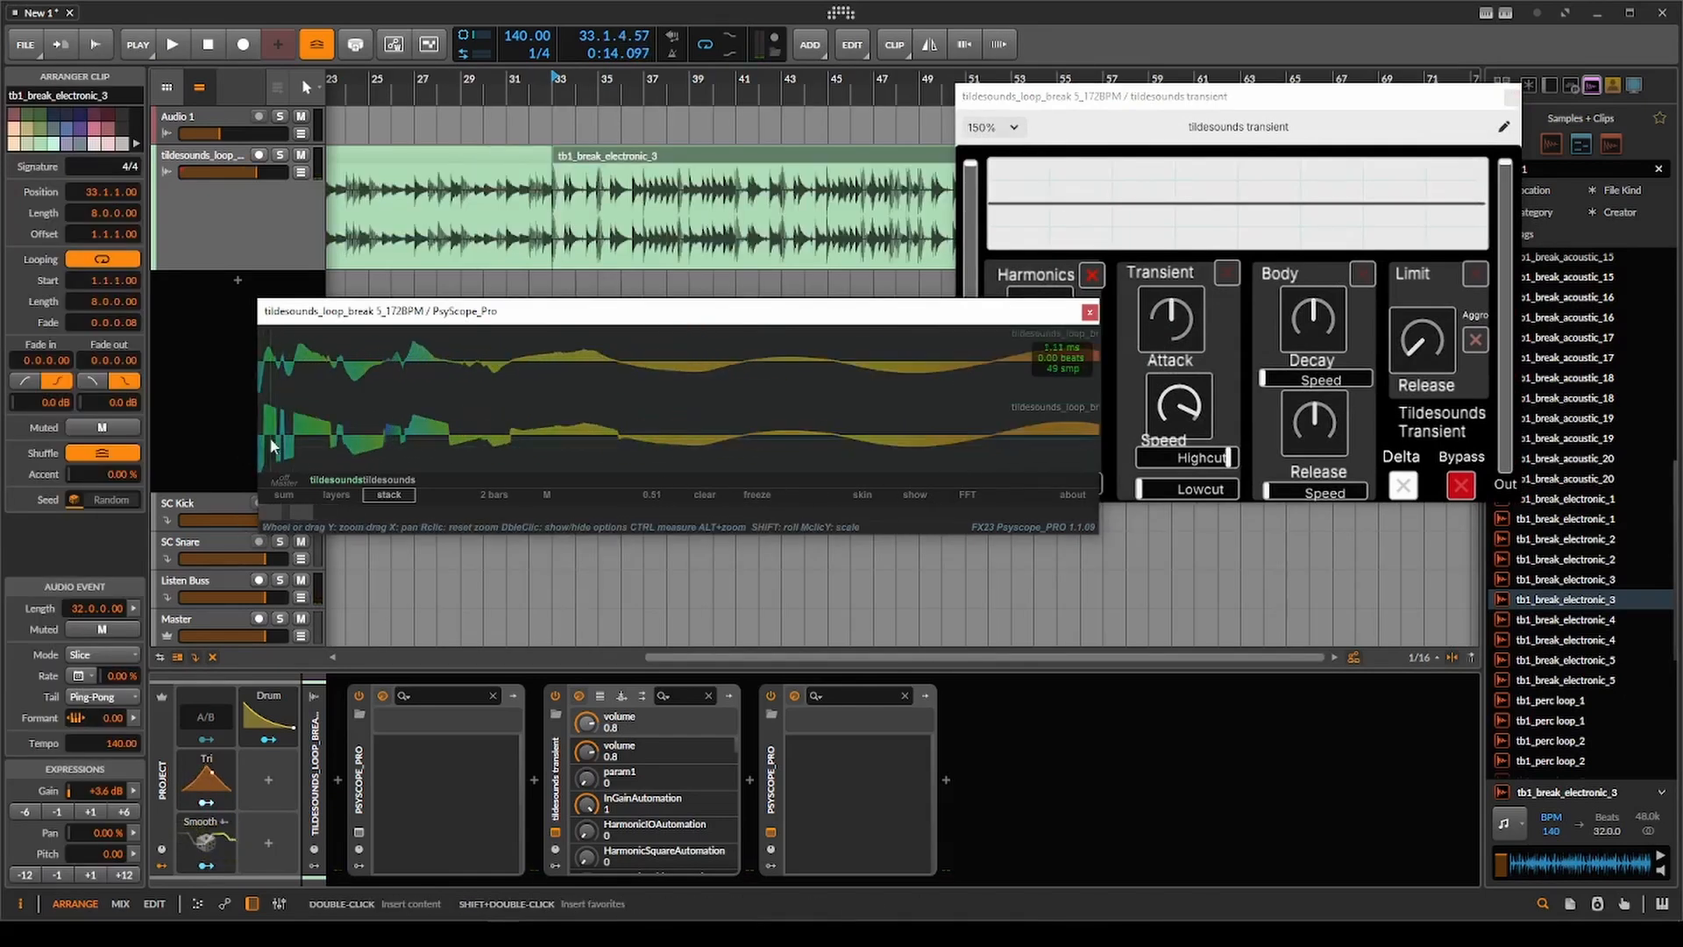
pyautogui.click(1136, 175)
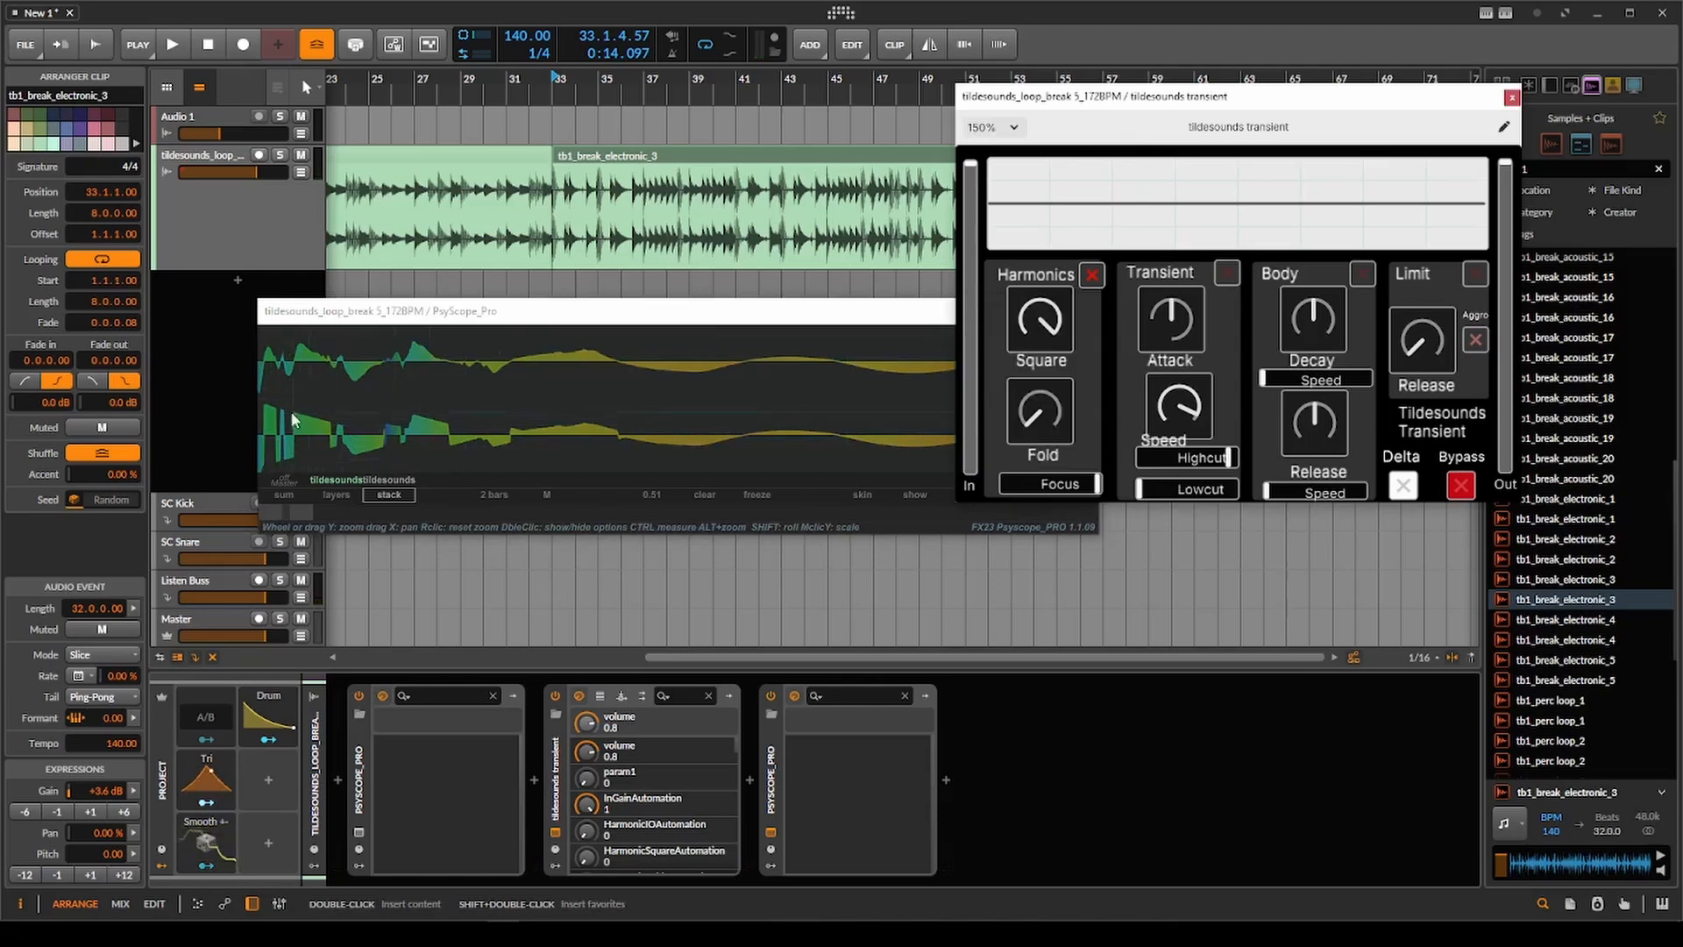
# Set Harmonics Focus about halfway, Square to minimum and Fold well above centre, and play from bar 33.
pyautogui.hscroll(-1, 550, 217)
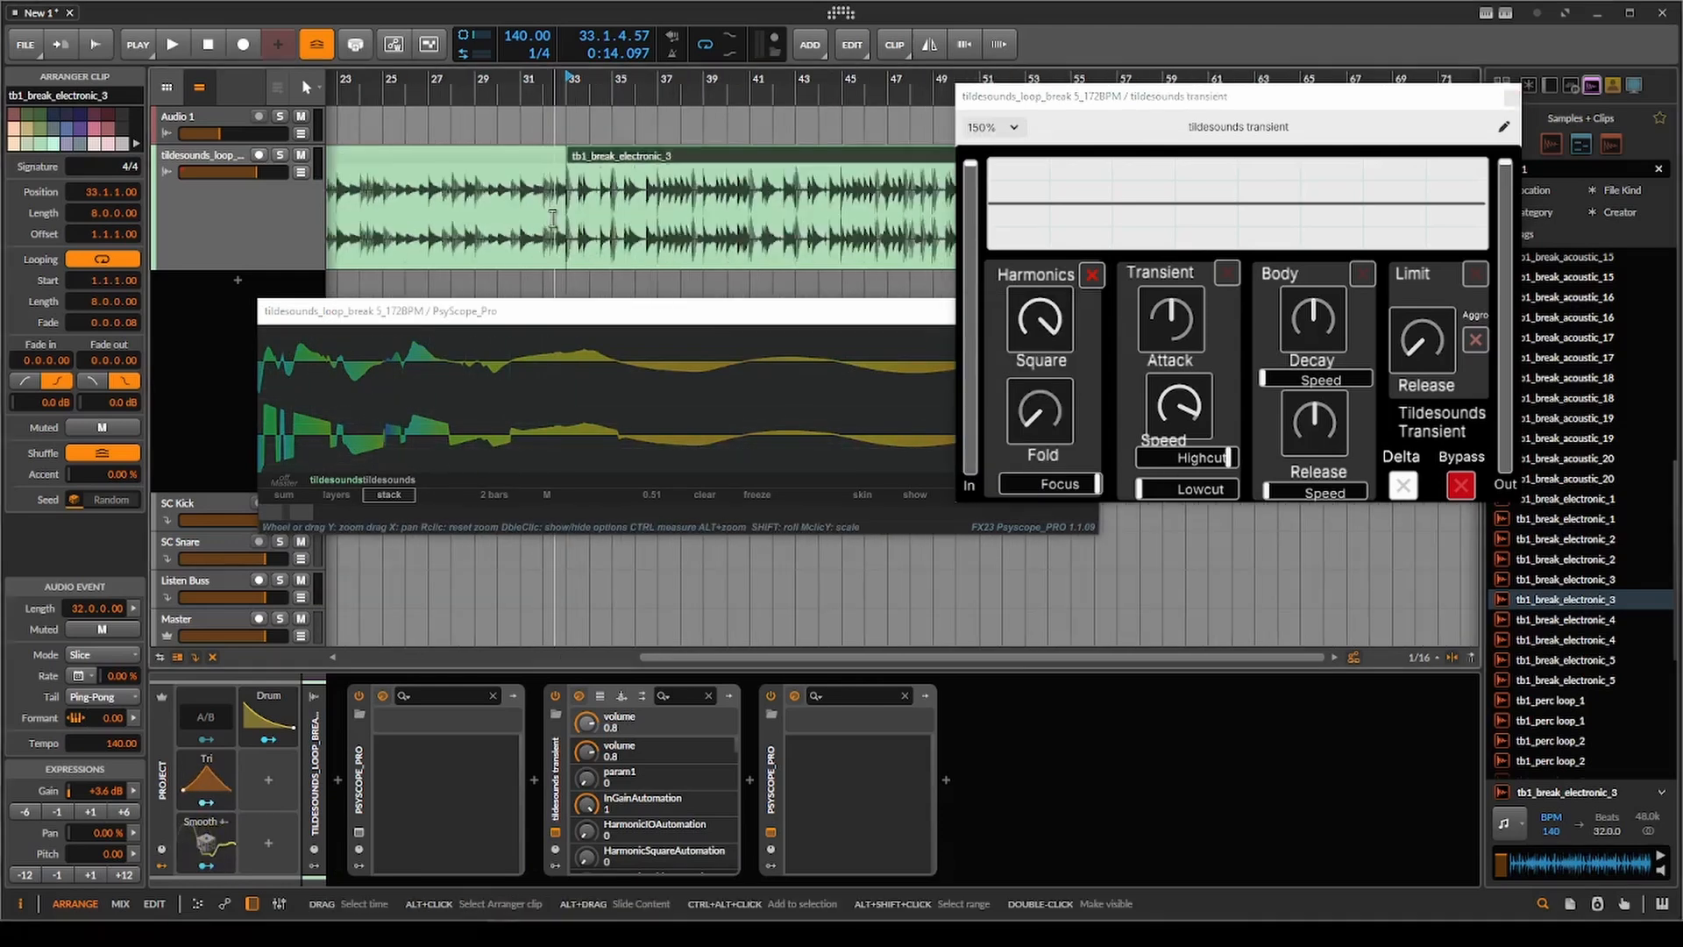
pyautogui.rightClick(552, 219)
pyautogui.moveTo(1099, 488); pyautogui.dragTo(820, 477)
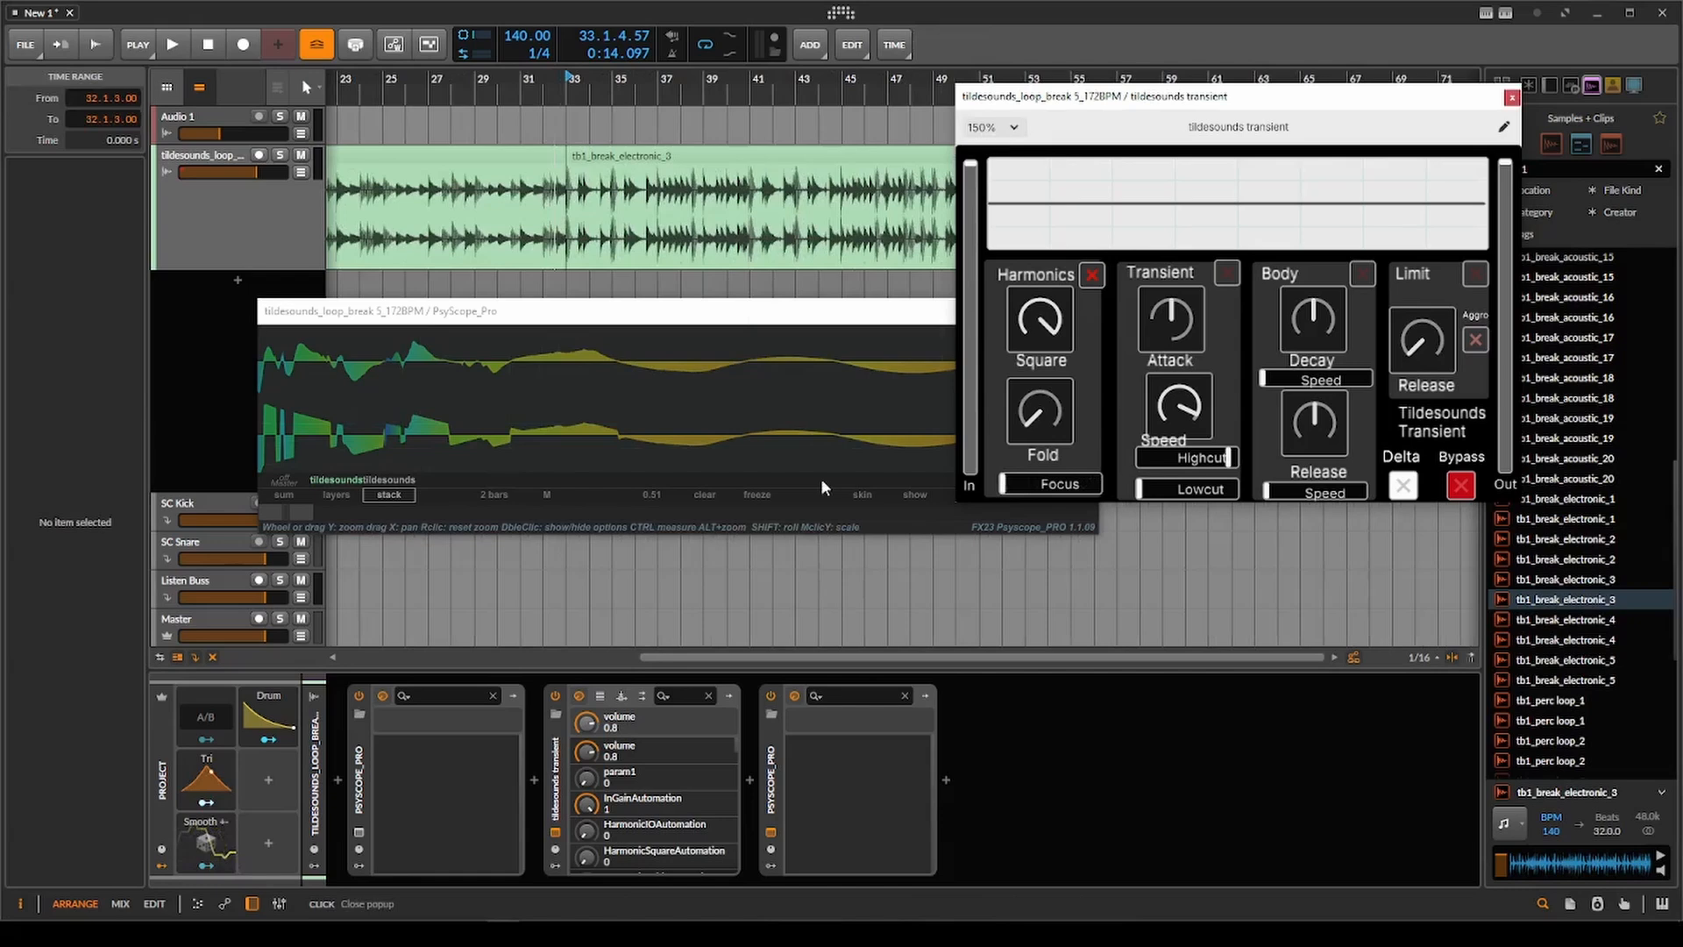
pyautogui.click(563, 230)
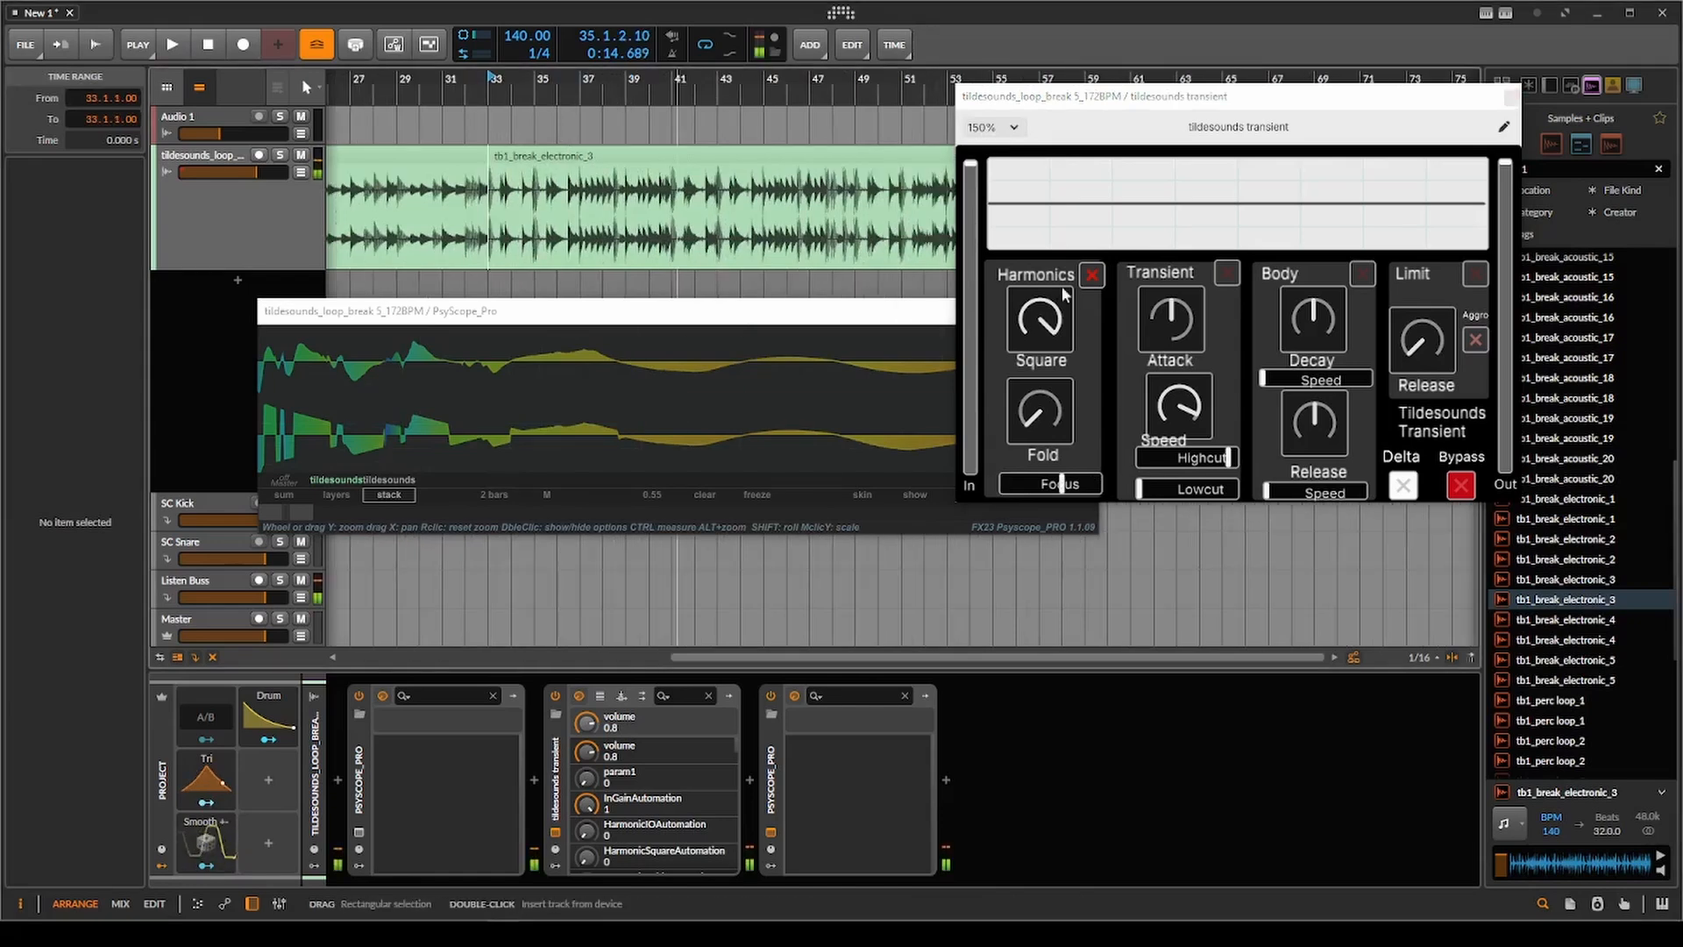
pyautogui.moveTo(1055, 307); pyautogui.dragTo(1011, 564)
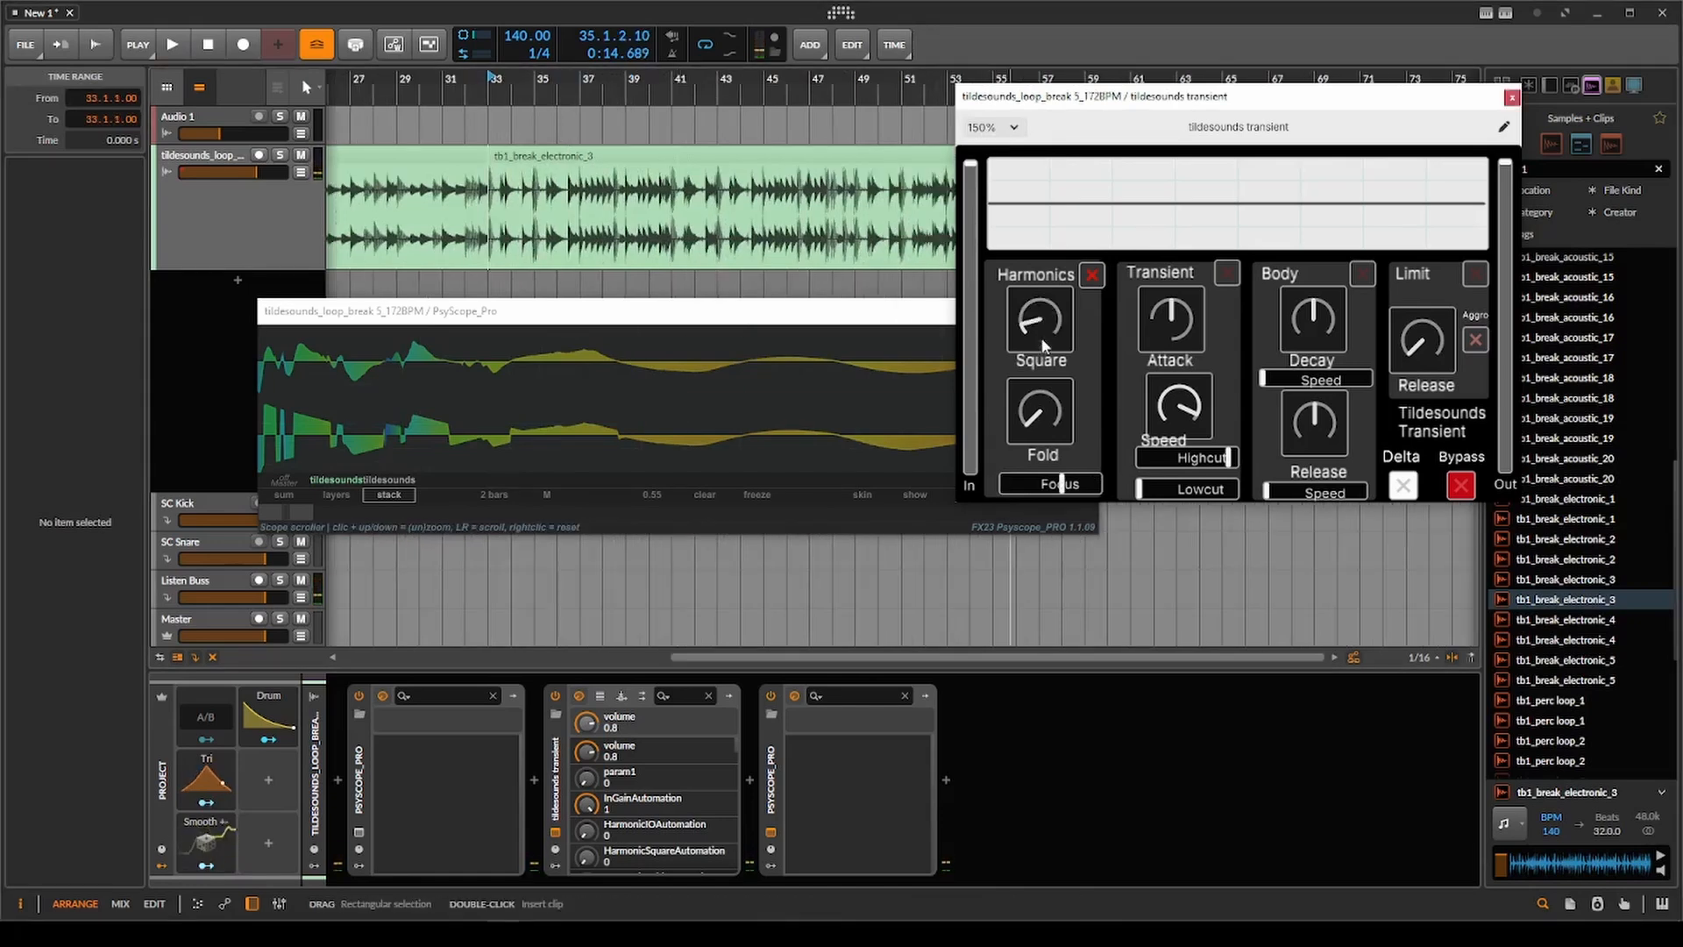
pyautogui.moveTo(1047, 433); pyautogui.dragTo(1102, 276)
pyautogui.press('space')
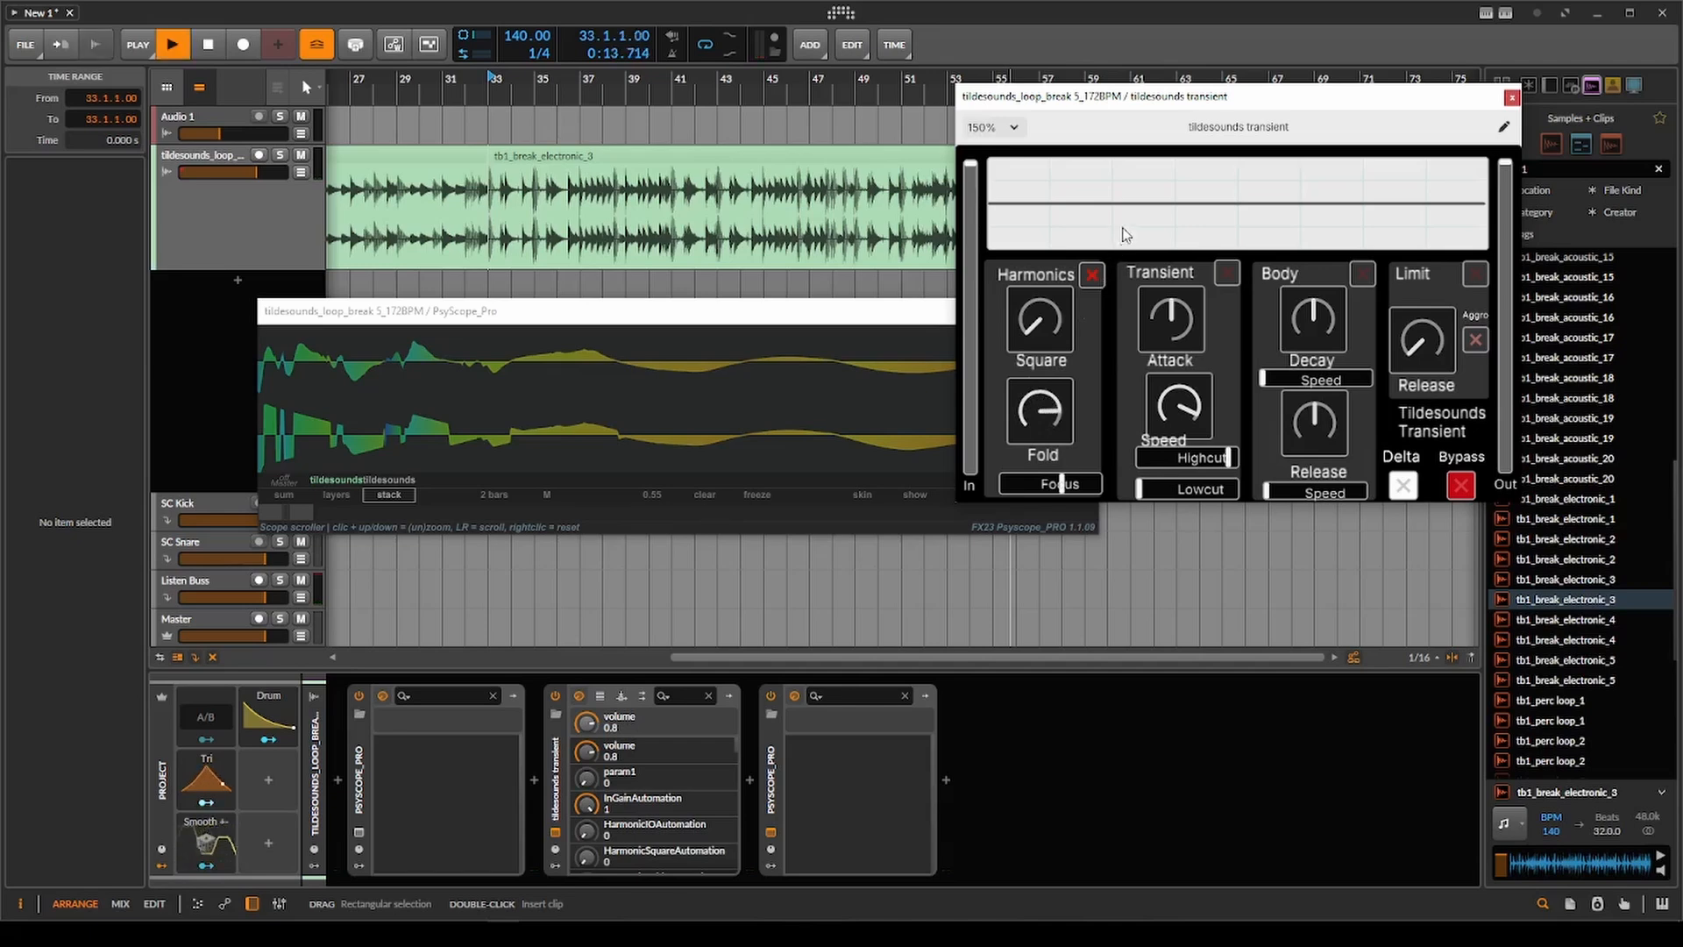
# Lower Harmonics Fold to about one third and replay the first hit of tb1_break_electronic_3.
pyautogui.press('space')
pyautogui.press('space')
pyautogui.press('space')
pyautogui.press('space')
pyautogui.press('space')
pyautogui.press('space')
pyautogui.press('space')
pyautogui.press('space')
pyautogui.moveTo(1106, 301); pyautogui.dragTo(1093, 373)
pyautogui.press('space')
pyautogui.press('space')
pyautogui.press('space')
pyautogui.press('space')
pyautogui.press('space')
pyautogui.press('space')
pyautogui.press('space')
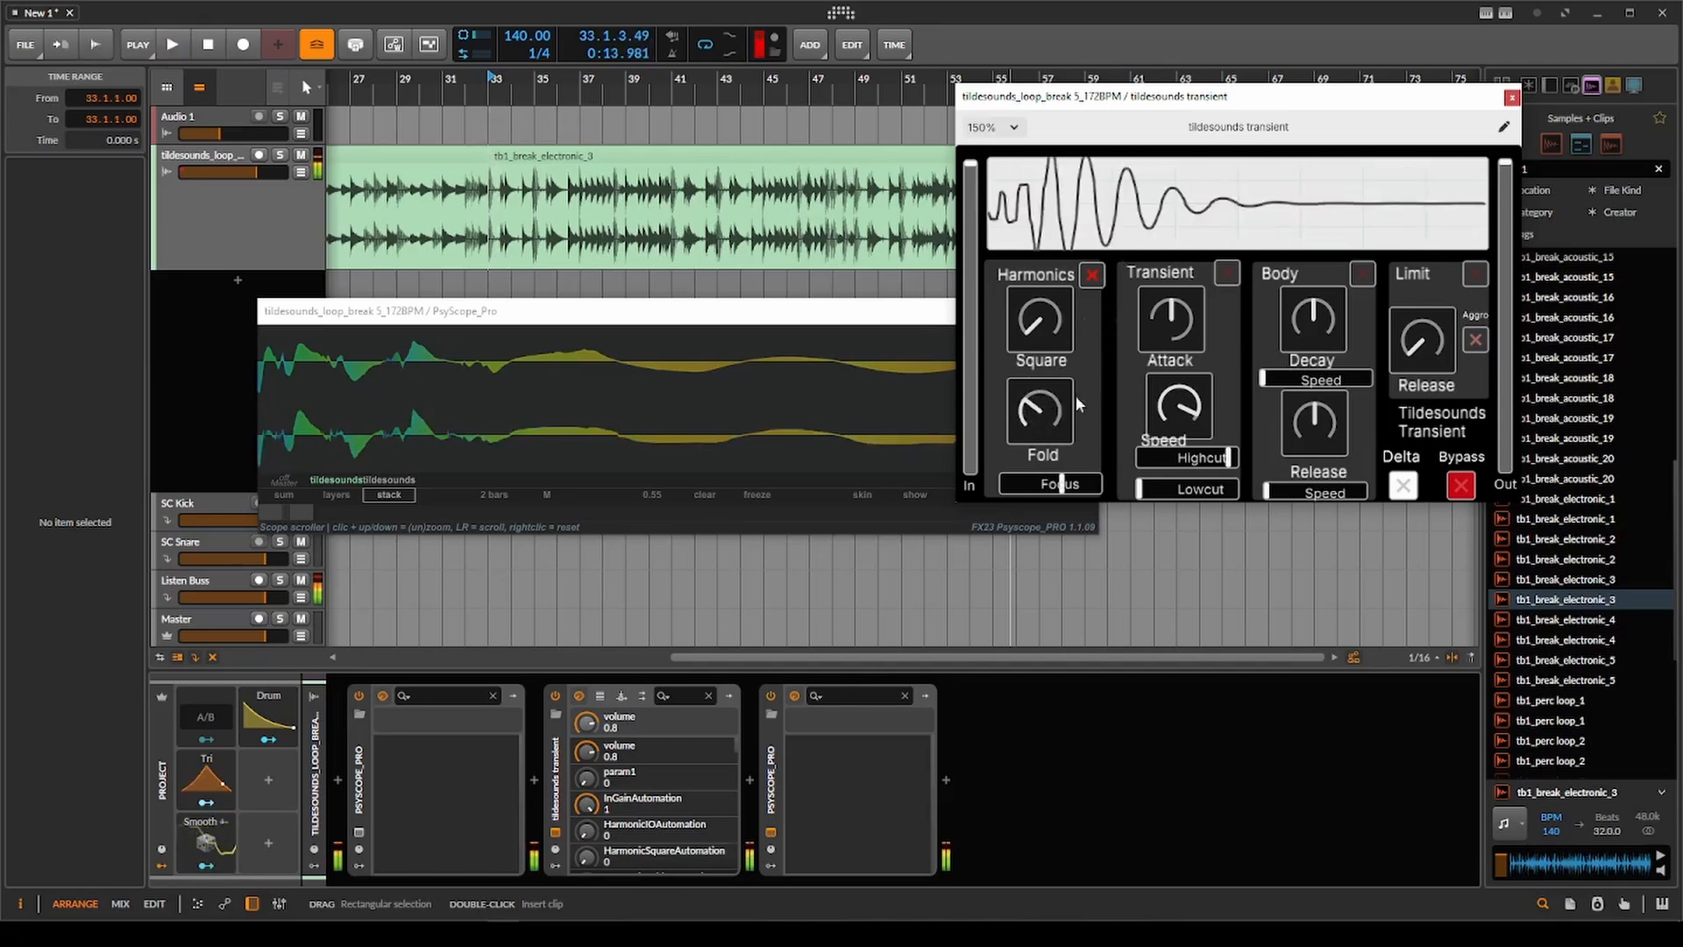
# Audition the clip repeatedly while adjusting Harmonics Focus, finishing at its maximum.
pyautogui.moveTo(1075, 481); pyautogui.dragTo(992, 416)
pyautogui.press('space')
pyautogui.press('space')
pyautogui.press('space')
pyautogui.press('space')
pyautogui.press('space')
# Play tb1_break_electronic_3 from bar 33 again and raise Harmonics Square to slightly below centre.
pyautogui.press('space')
pyautogui.press('space')
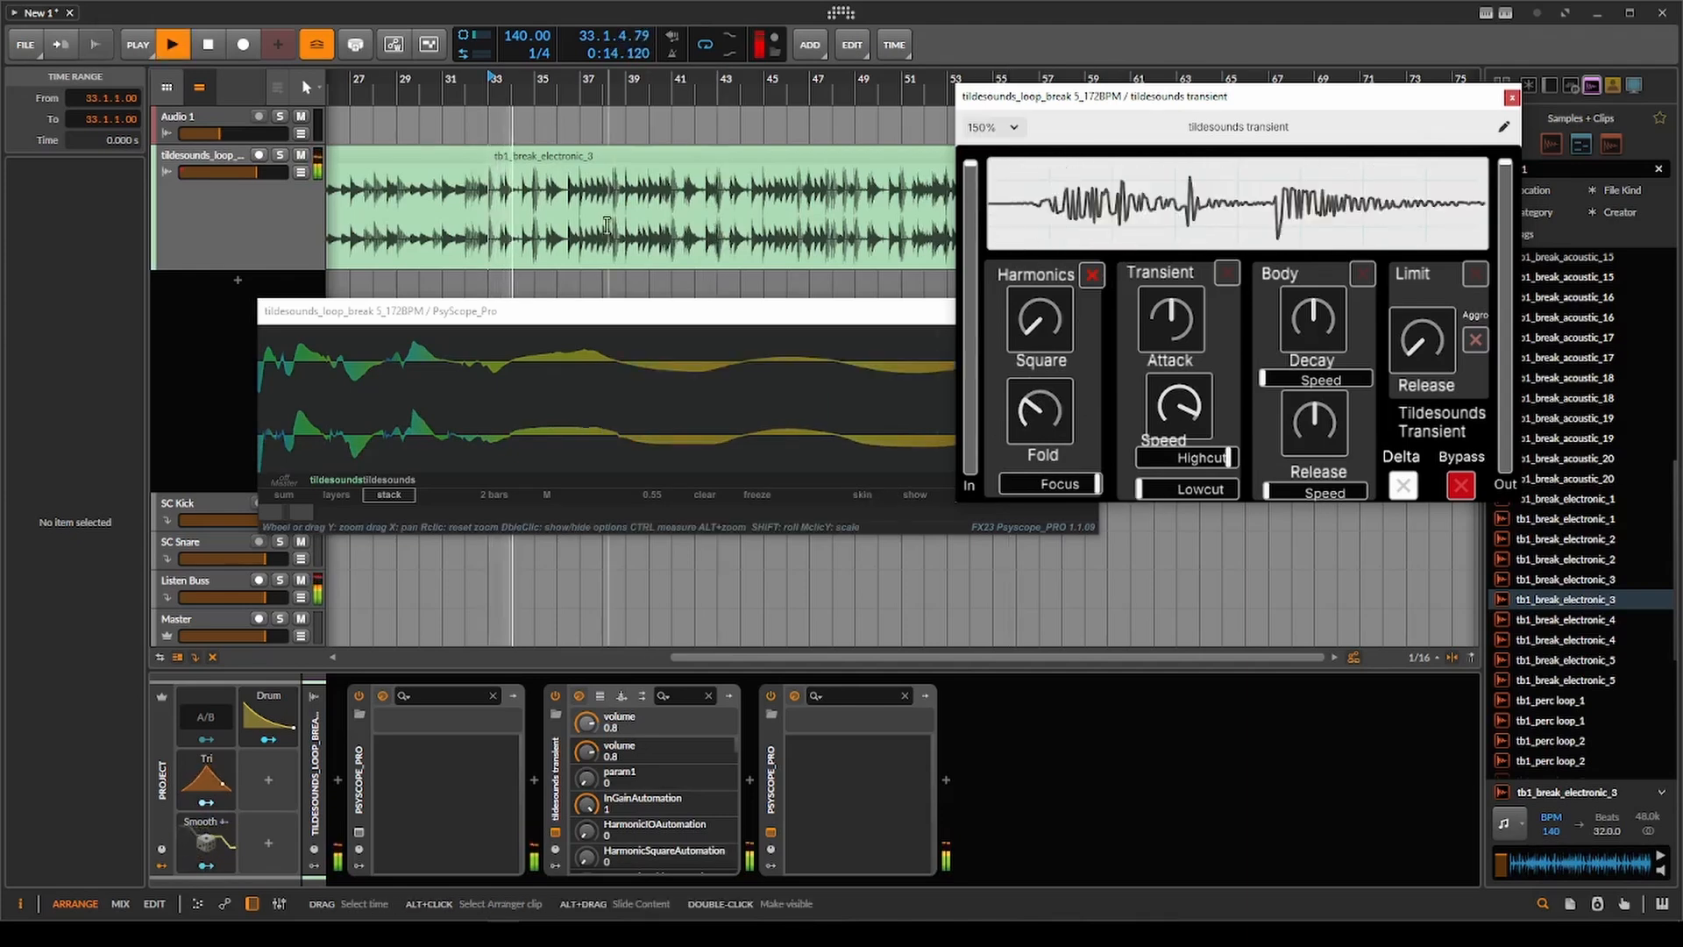
pyautogui.scroll(5, 527, 232)
pyautogui.press('space')
pyautogui.moveTo(527, 232); pyautogui.dragTo(571, 233)
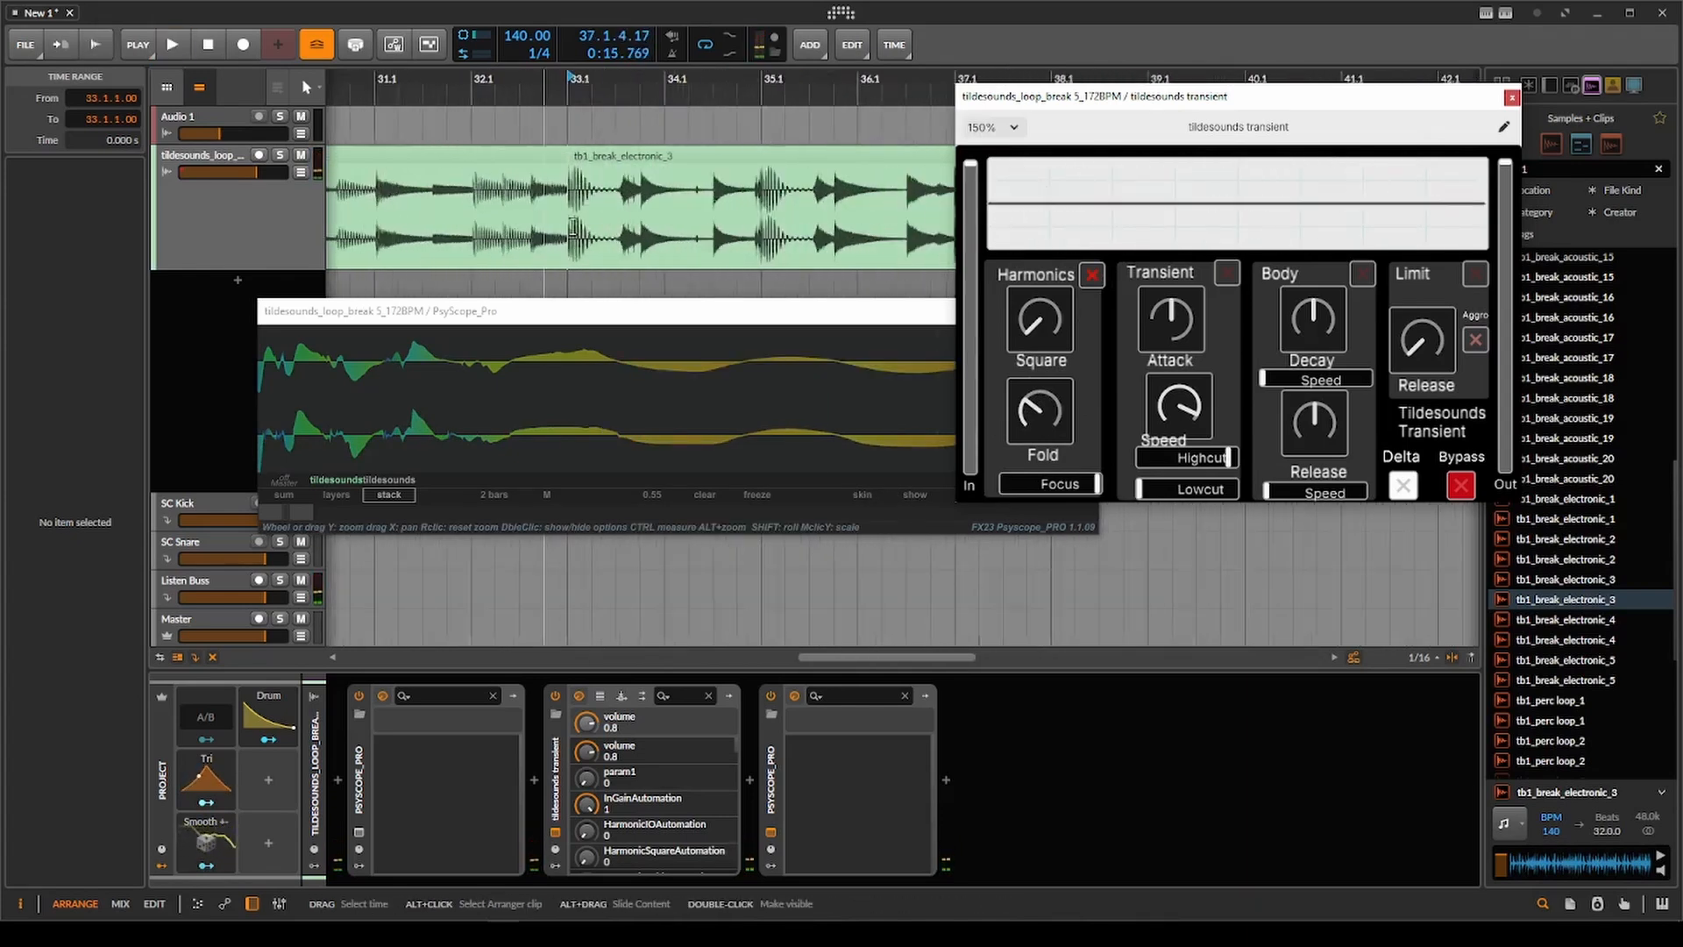
pyautogui.click(572, 221)
pyautogui.moveTo(788, 226); pyautogui.dragTo(709, 228)
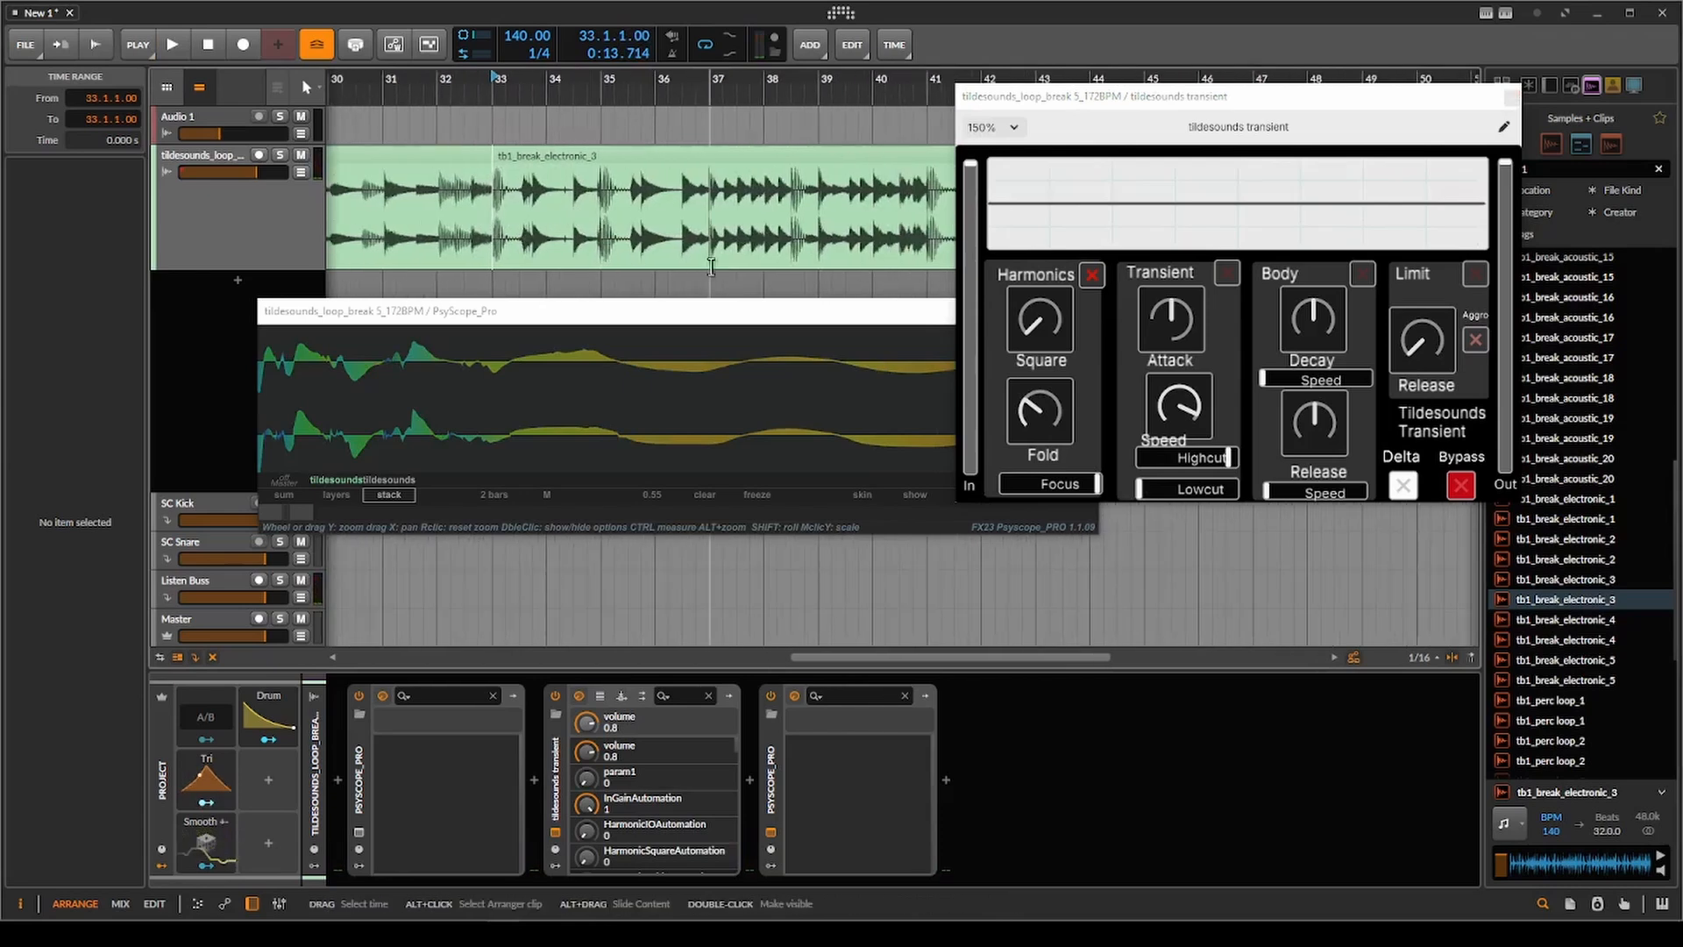
pyautogui.press('space')
pyautogui.moveTo(1043, 326); pyautogui.dragTo(1096, 193)
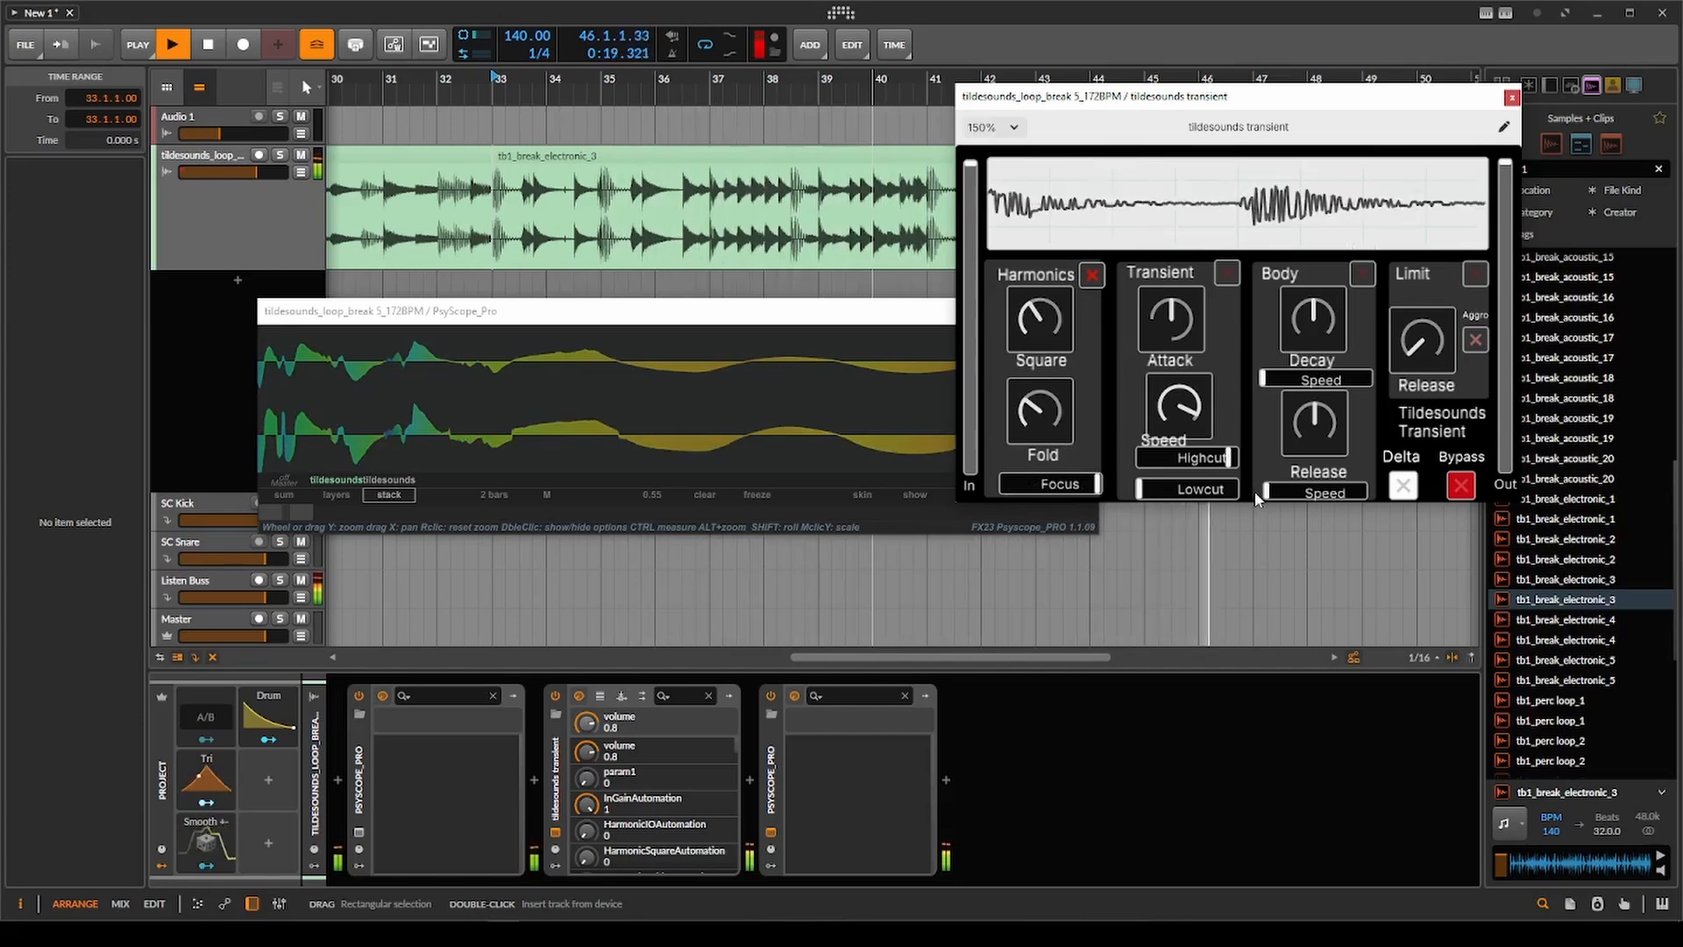
# Set Harmonics Focus to minimum and replay the opening of the clip several times.
pyautogui.press('space')
pyautogui.press('space')
pyautogui.moveTo(1255, 493); pyautogui.dragTo(944, 499)
pyautogui.press('space')
pyautogui.press('space')
pyautogui.press('space')
pyautogui.press('space')
pyautogui.press('space')
pyautogui.press('space')
pyautogui.press('space')
pyautogui.press('space')
pyautogui.press('space')
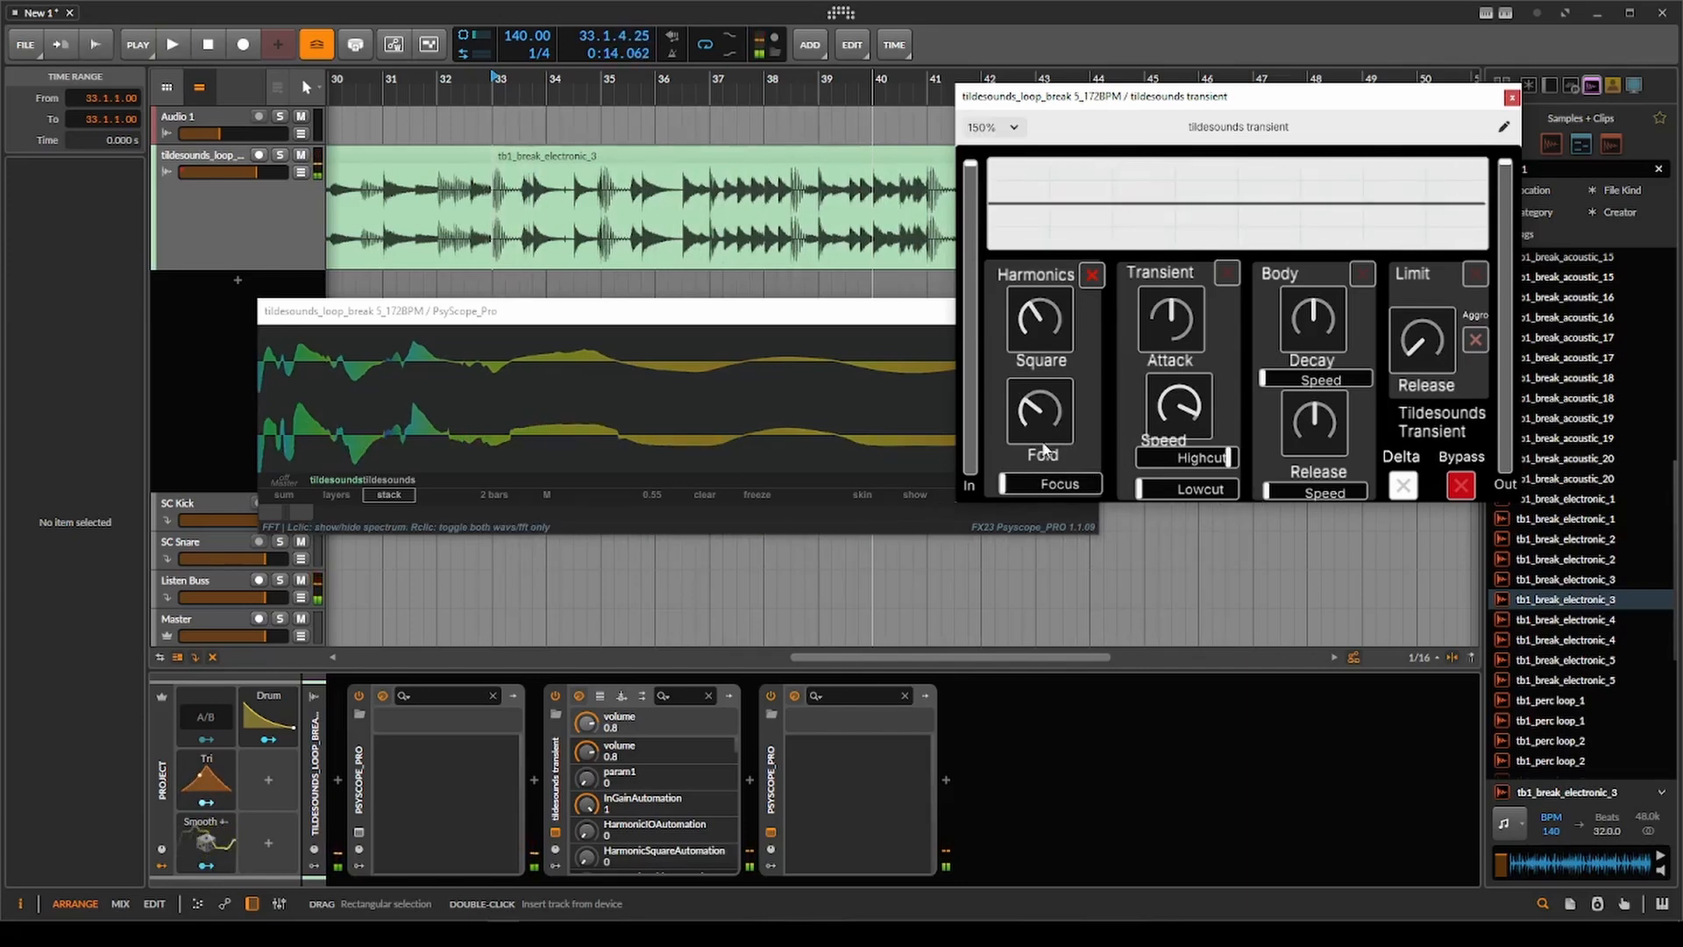
# Shift the PsyScope_Pro window and enlarge its vertical scale to examine the low-Focus waveform.
pyautogui.moveTo(910, 298); pyautogui.dragTo(841, 302)
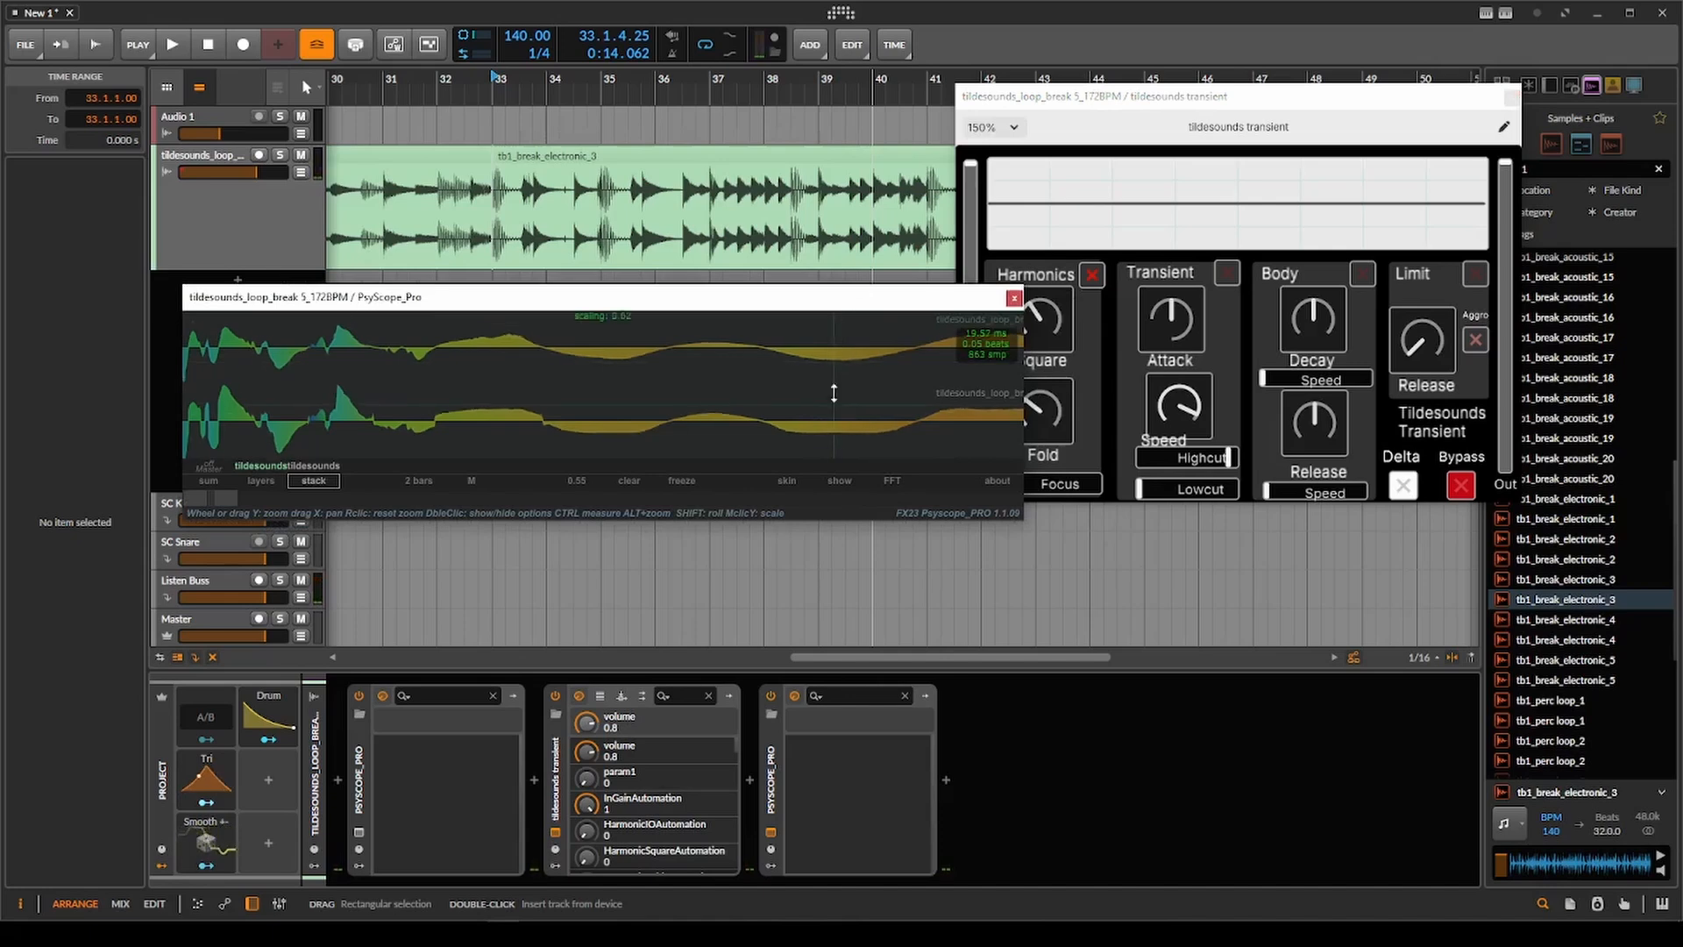
pyautogui.moveTo(834, 393); pyautogui.dragTo(835, 359)
pyautogui.scroll(-3, 789, 403)
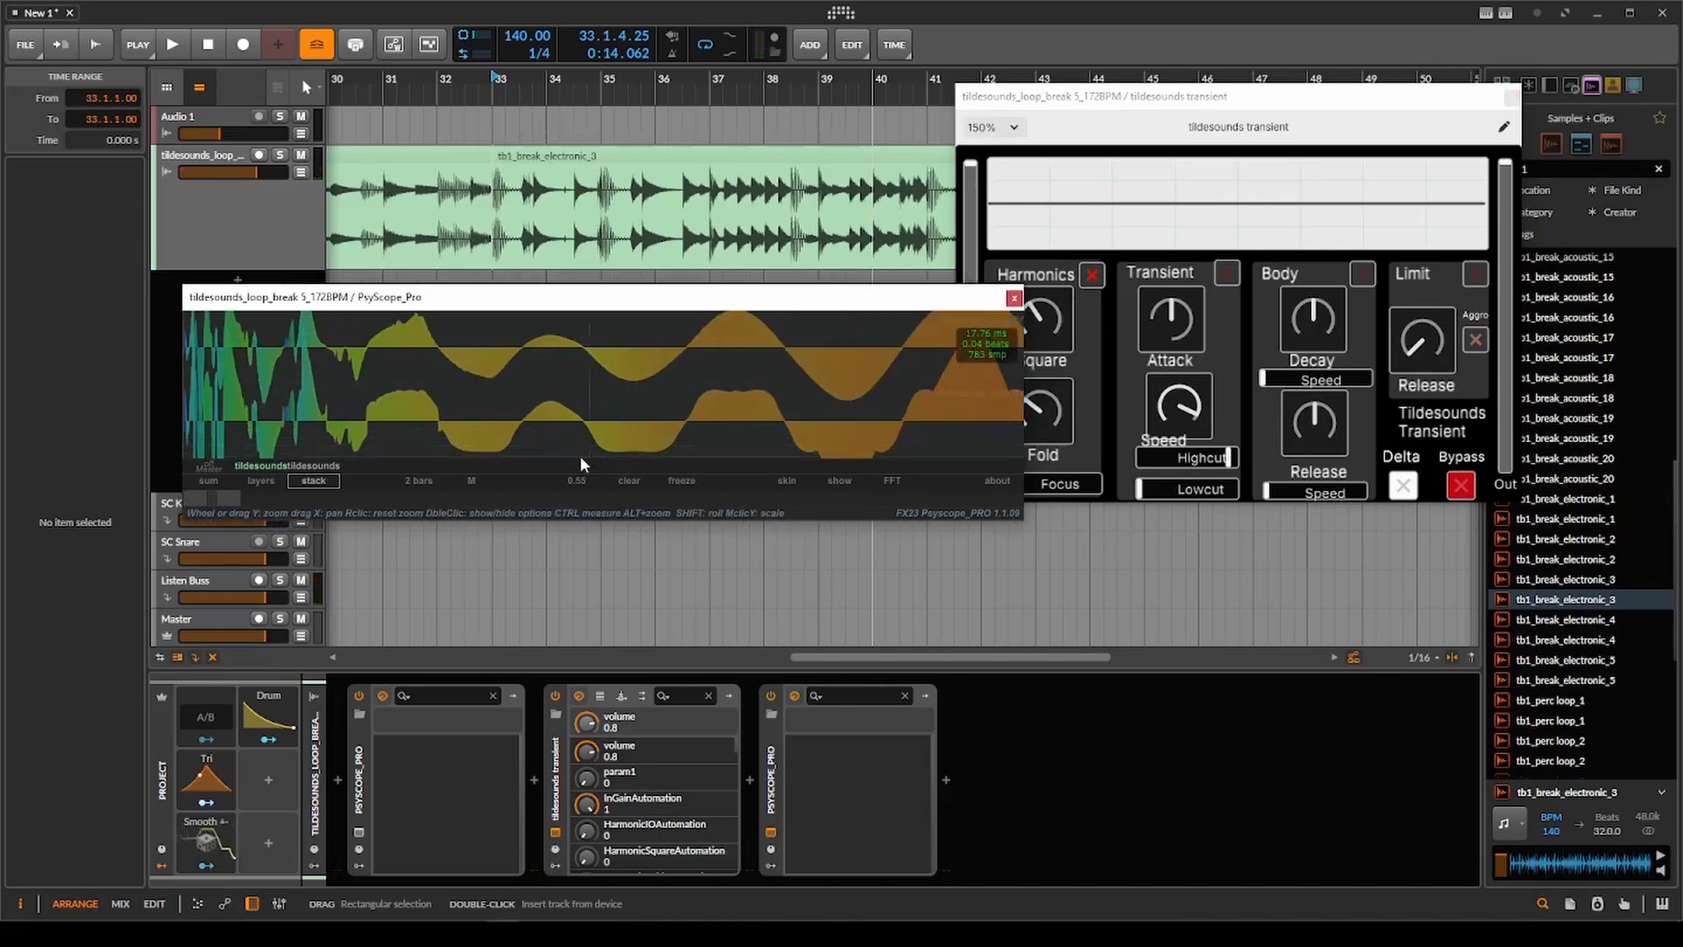
# Return Harmonics Focus to maximum, replay the clip from bar 33, and reduce the scope's vertical scale.
pyautogui.click(1094, 493)
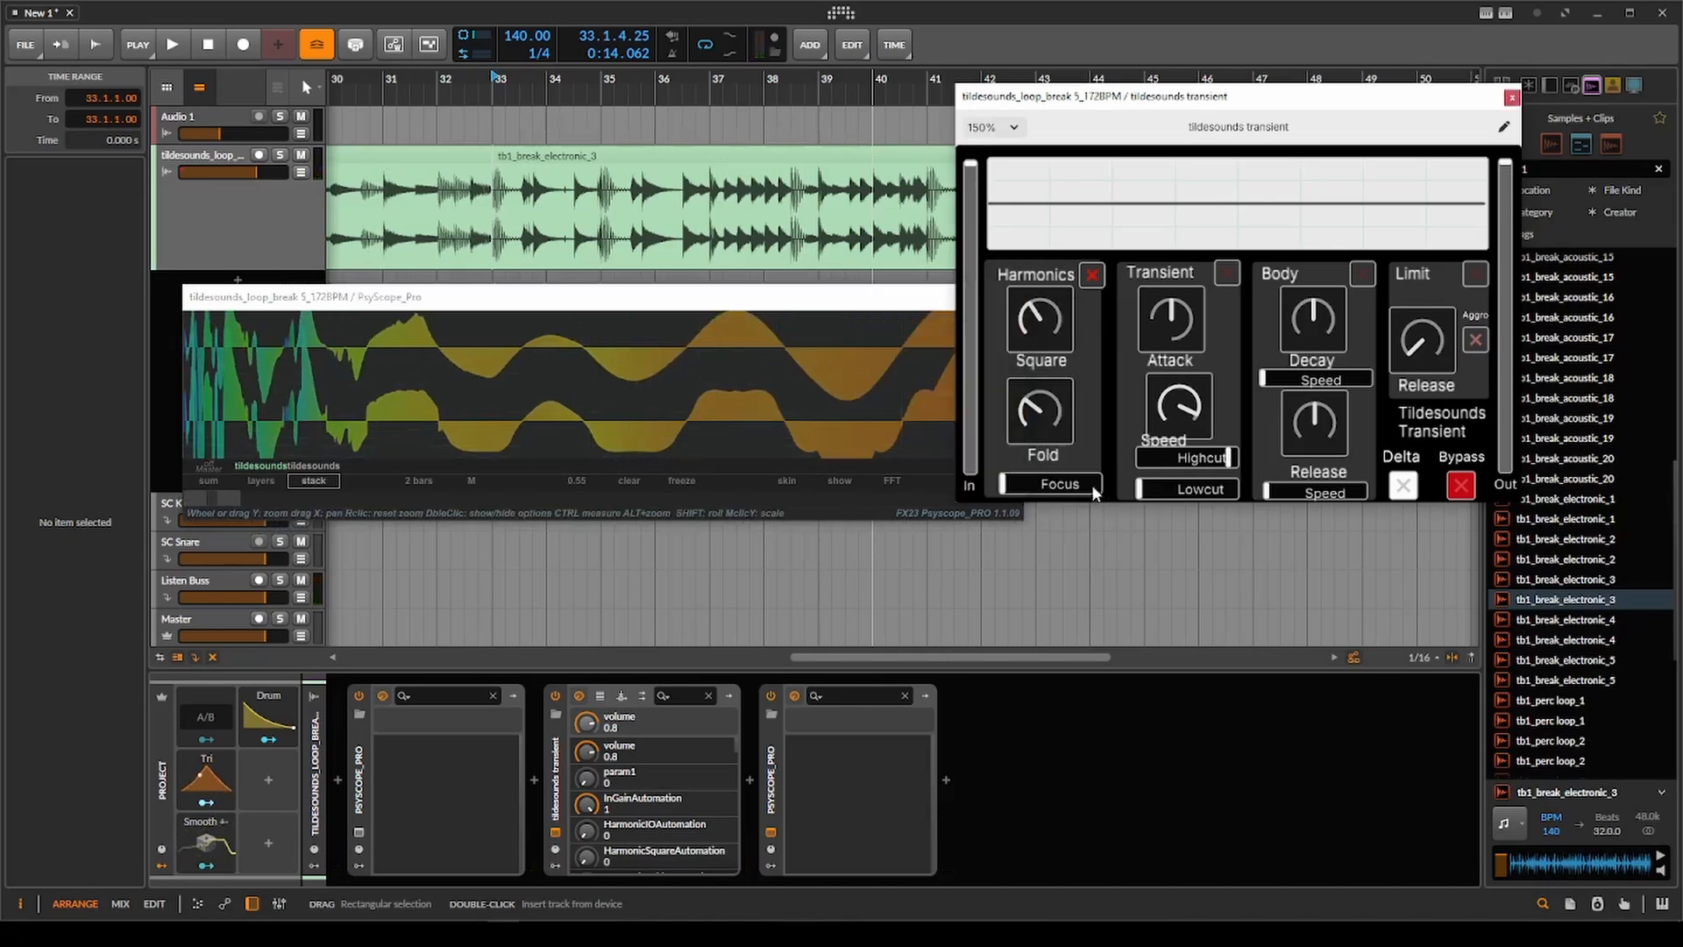
pyautogui.click(491, 201)
pyautogui.press('space')
pyautogui.press('space')
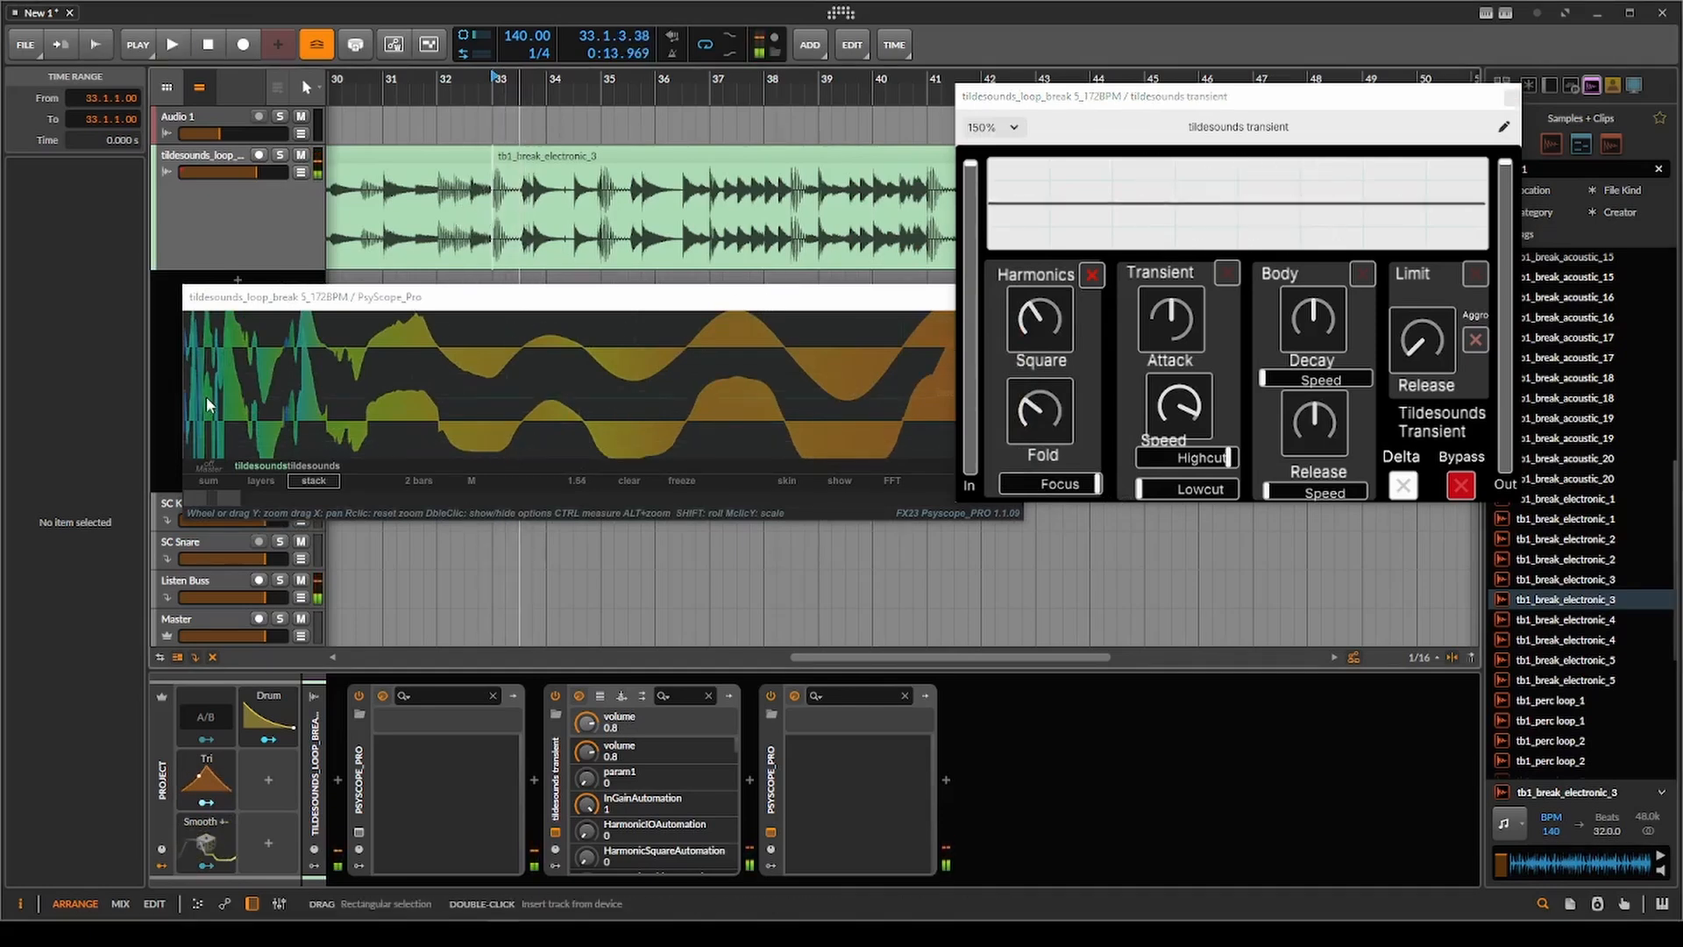
pyautogui.moveTo(207, 397)
pyautogui.mouseDown()
pyautogui.moveTo(207, 417)
pyautogui.moveTo(207, 391)
pyautogui.mouseUp()
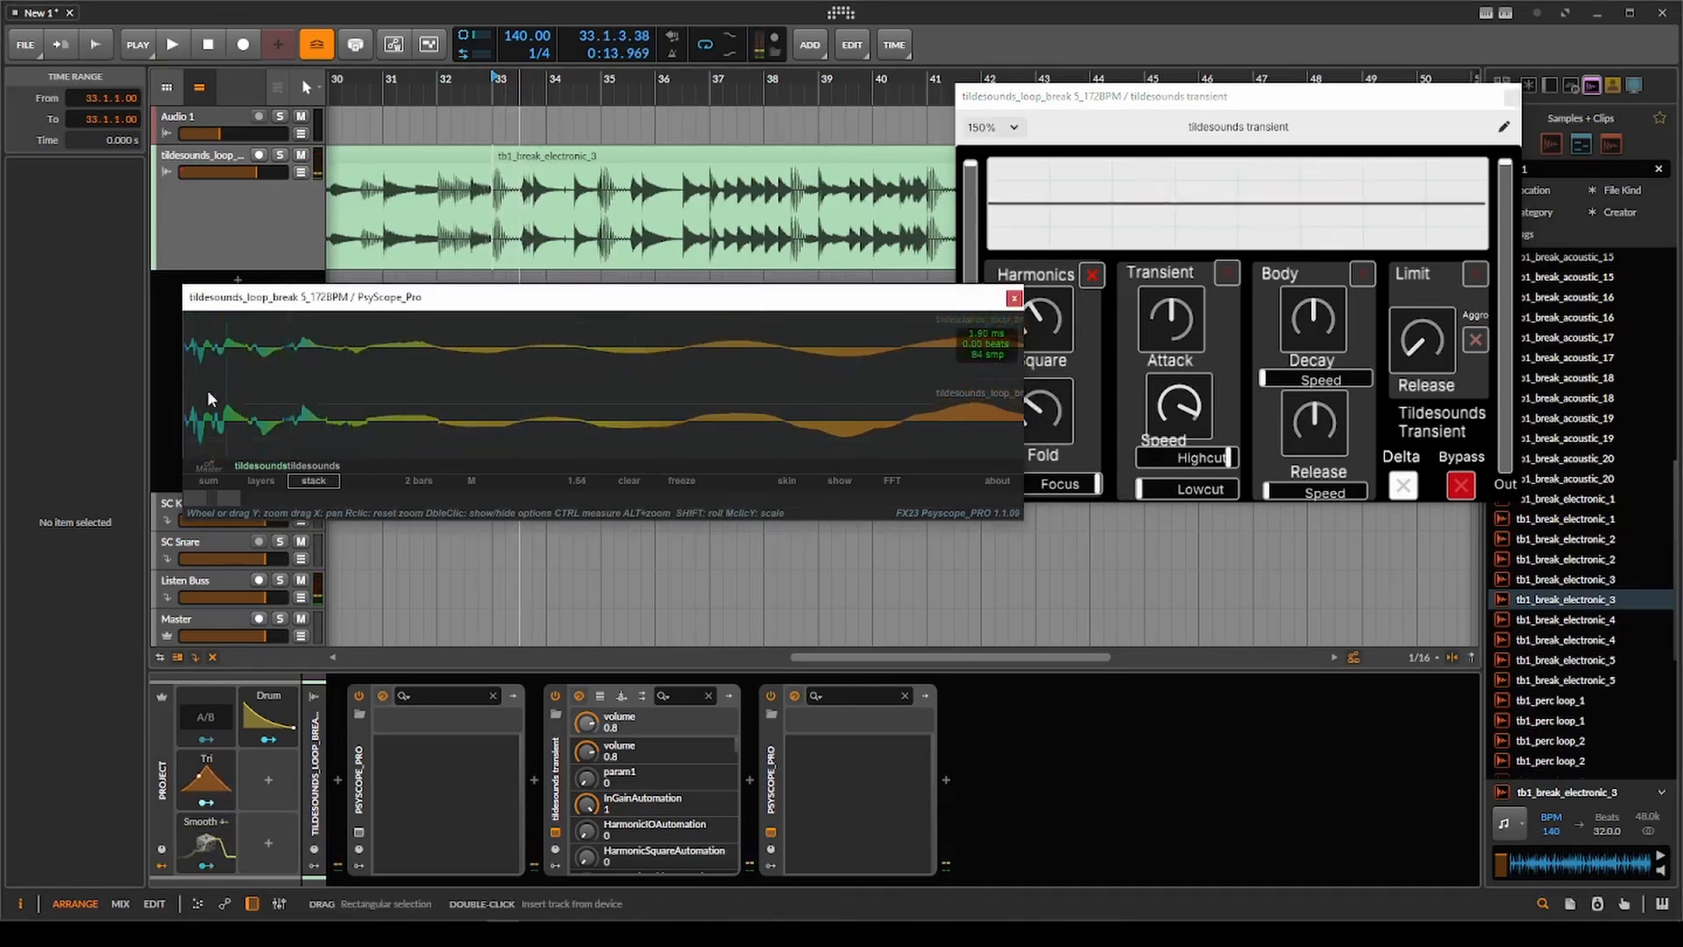
# Raise Harmonics Square well above centre, set Fold to maximum and lower Focus to minimum.
pyautogui.click(1075, 255)
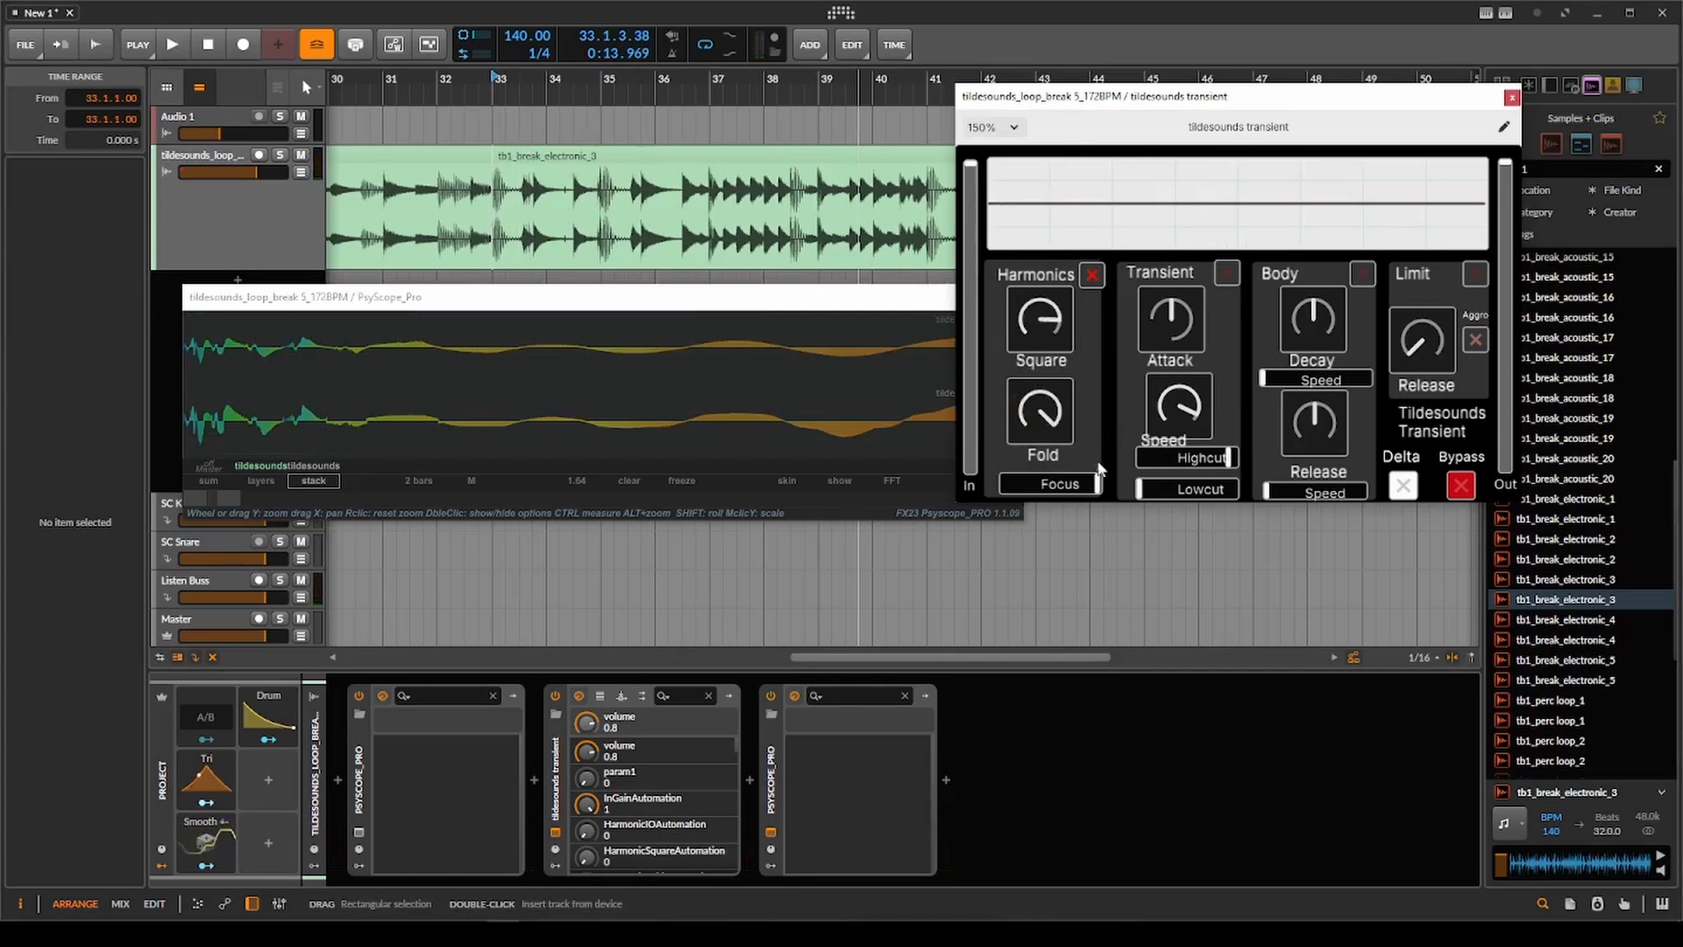
pyautogui.scroll(-3, 603, 211)
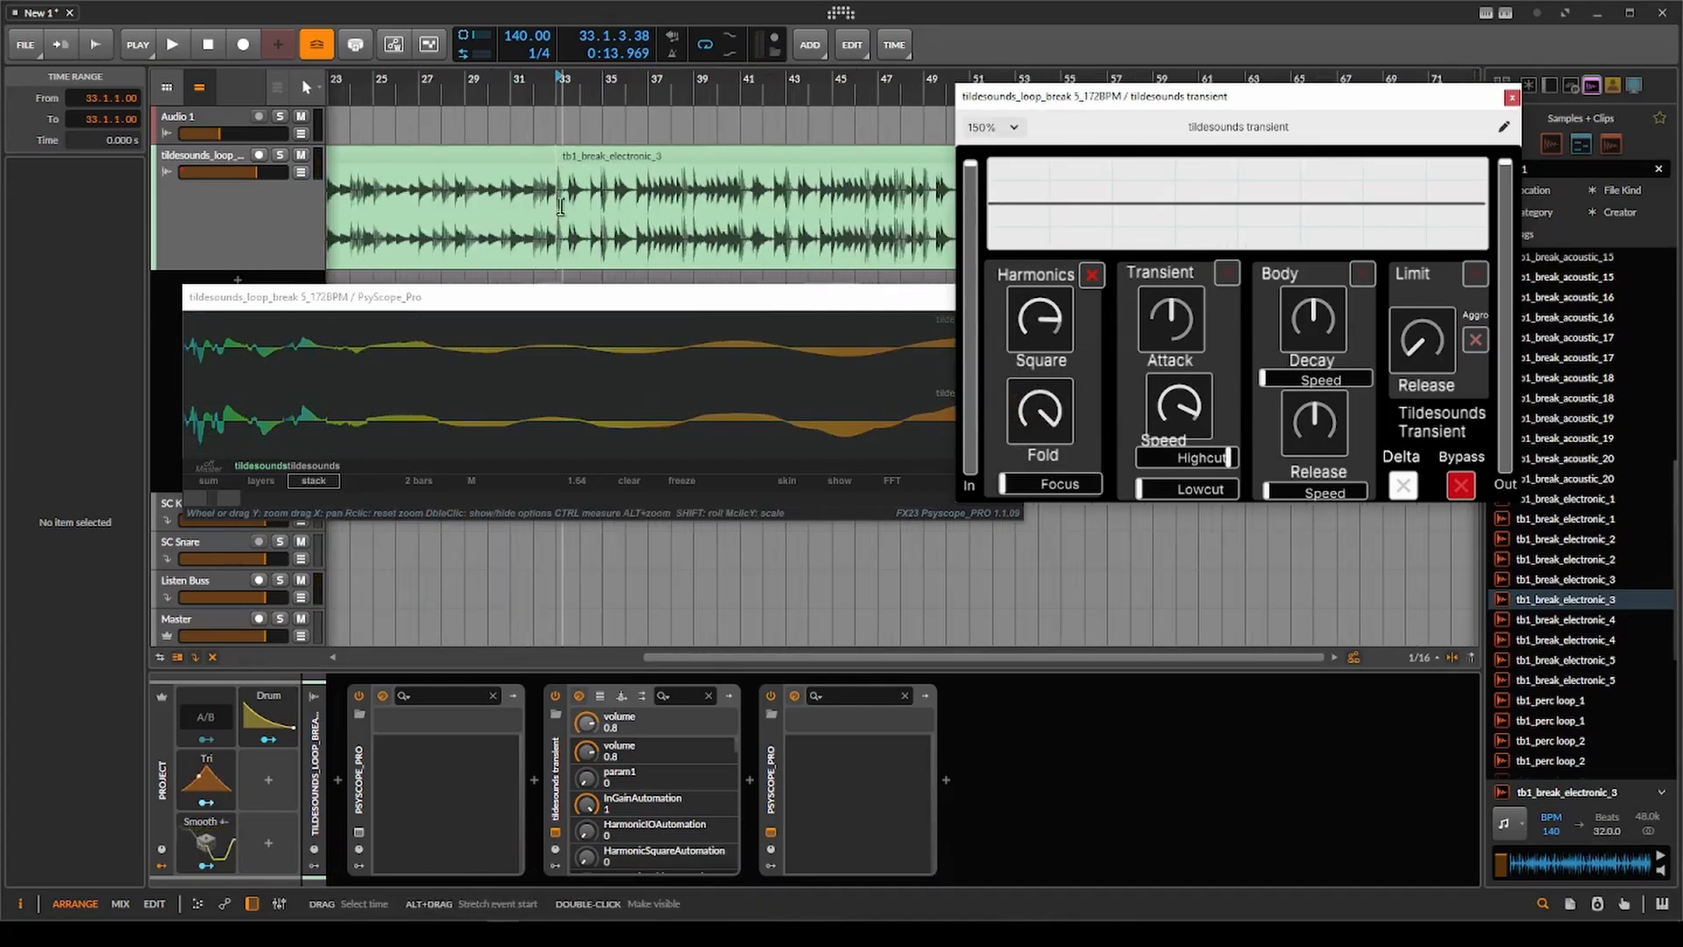
# Audition the loop from bar 33 with the current Harmonics settings, and return Square and Fold to minimum.
pyautogui.scroll(3, 565, 209)
pyautogui.press('space')
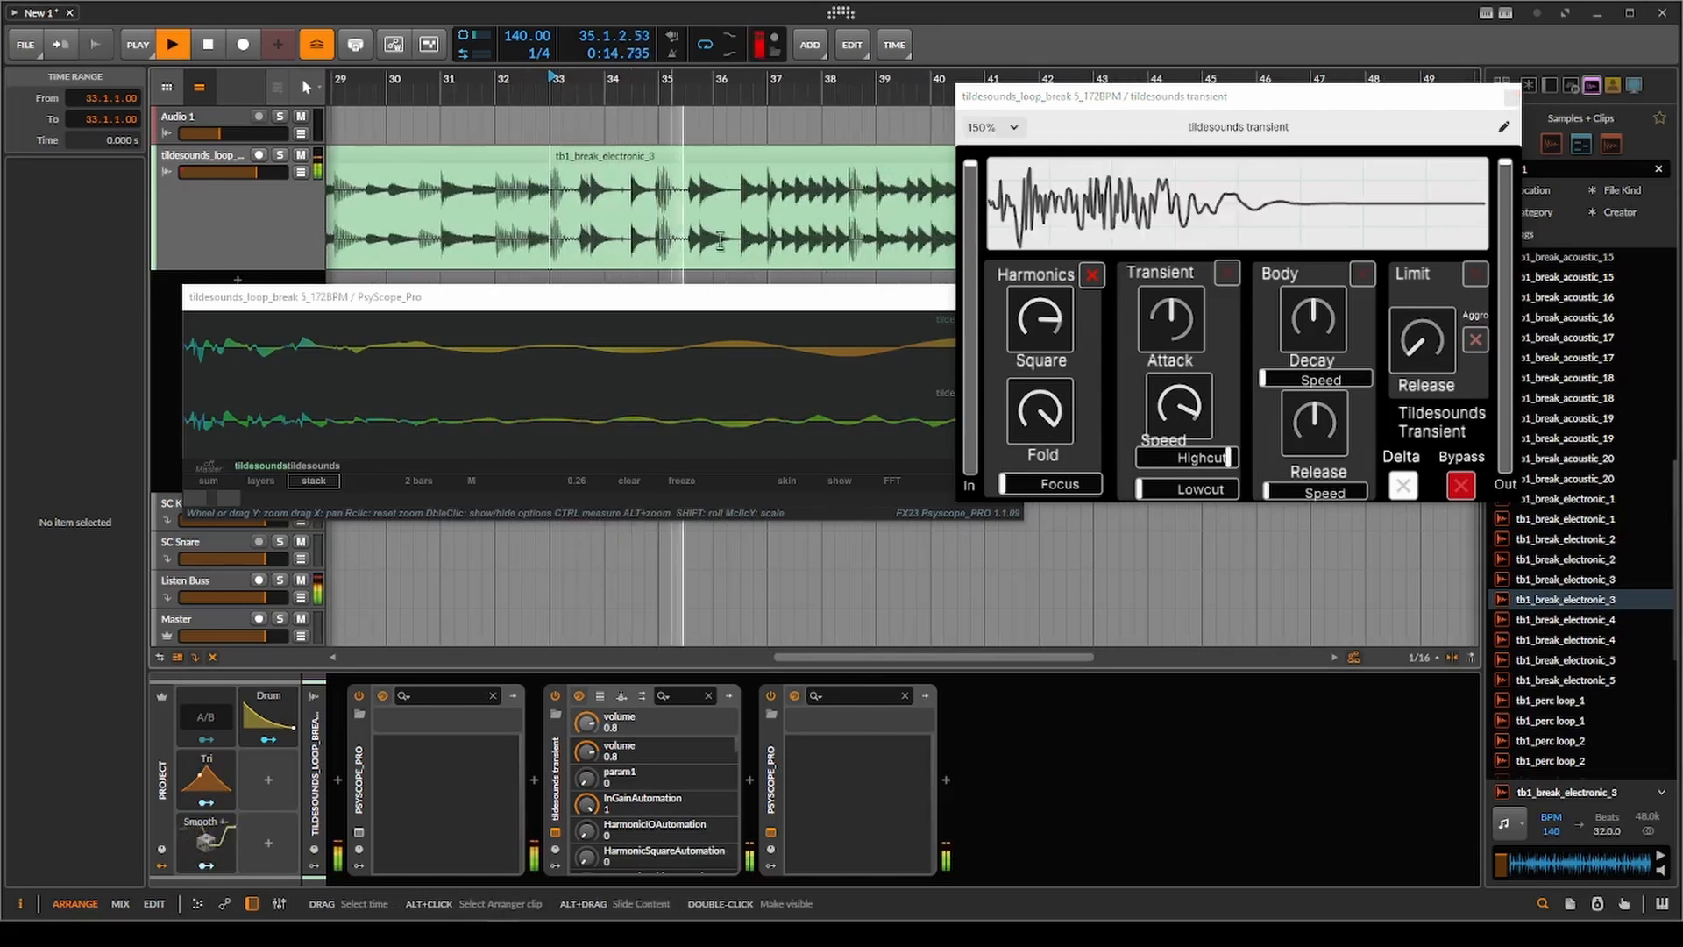
pyautogui.press('space')
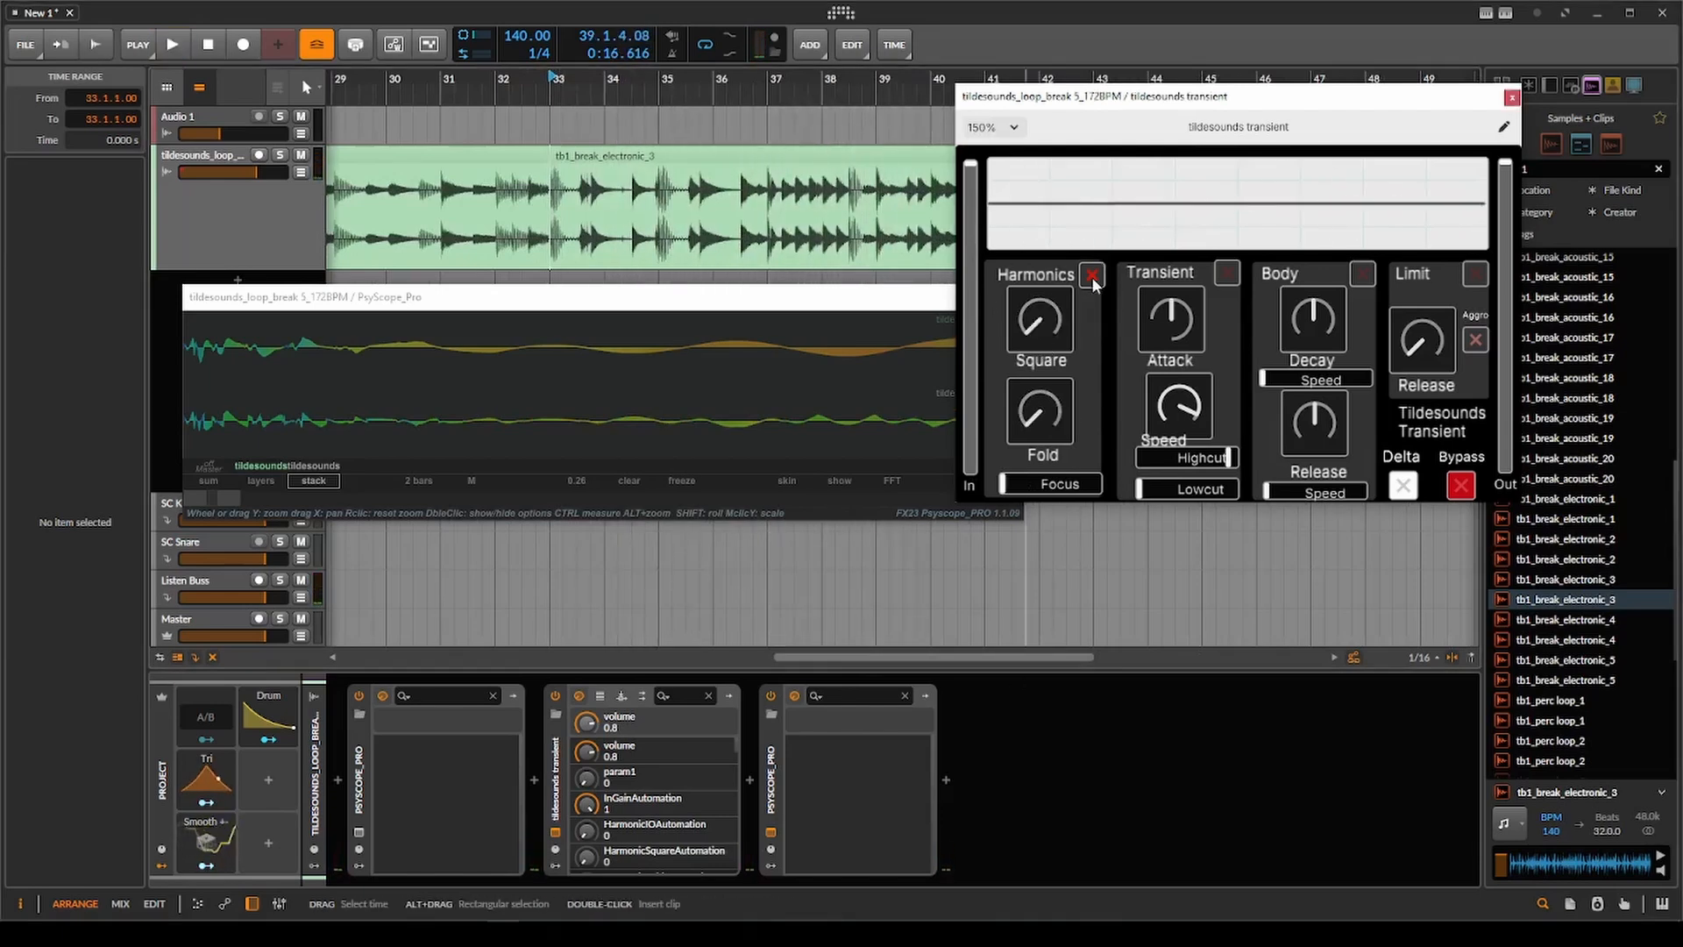
# Turn Harmonics off and Body on, and select the tb1_break_acoustic_20 clip at bar 17.
pyautogui.moveTo(1228, 112); pyautogui.dragTo(1080, 108)
pyautogui.scroll(-4, 689, 189)
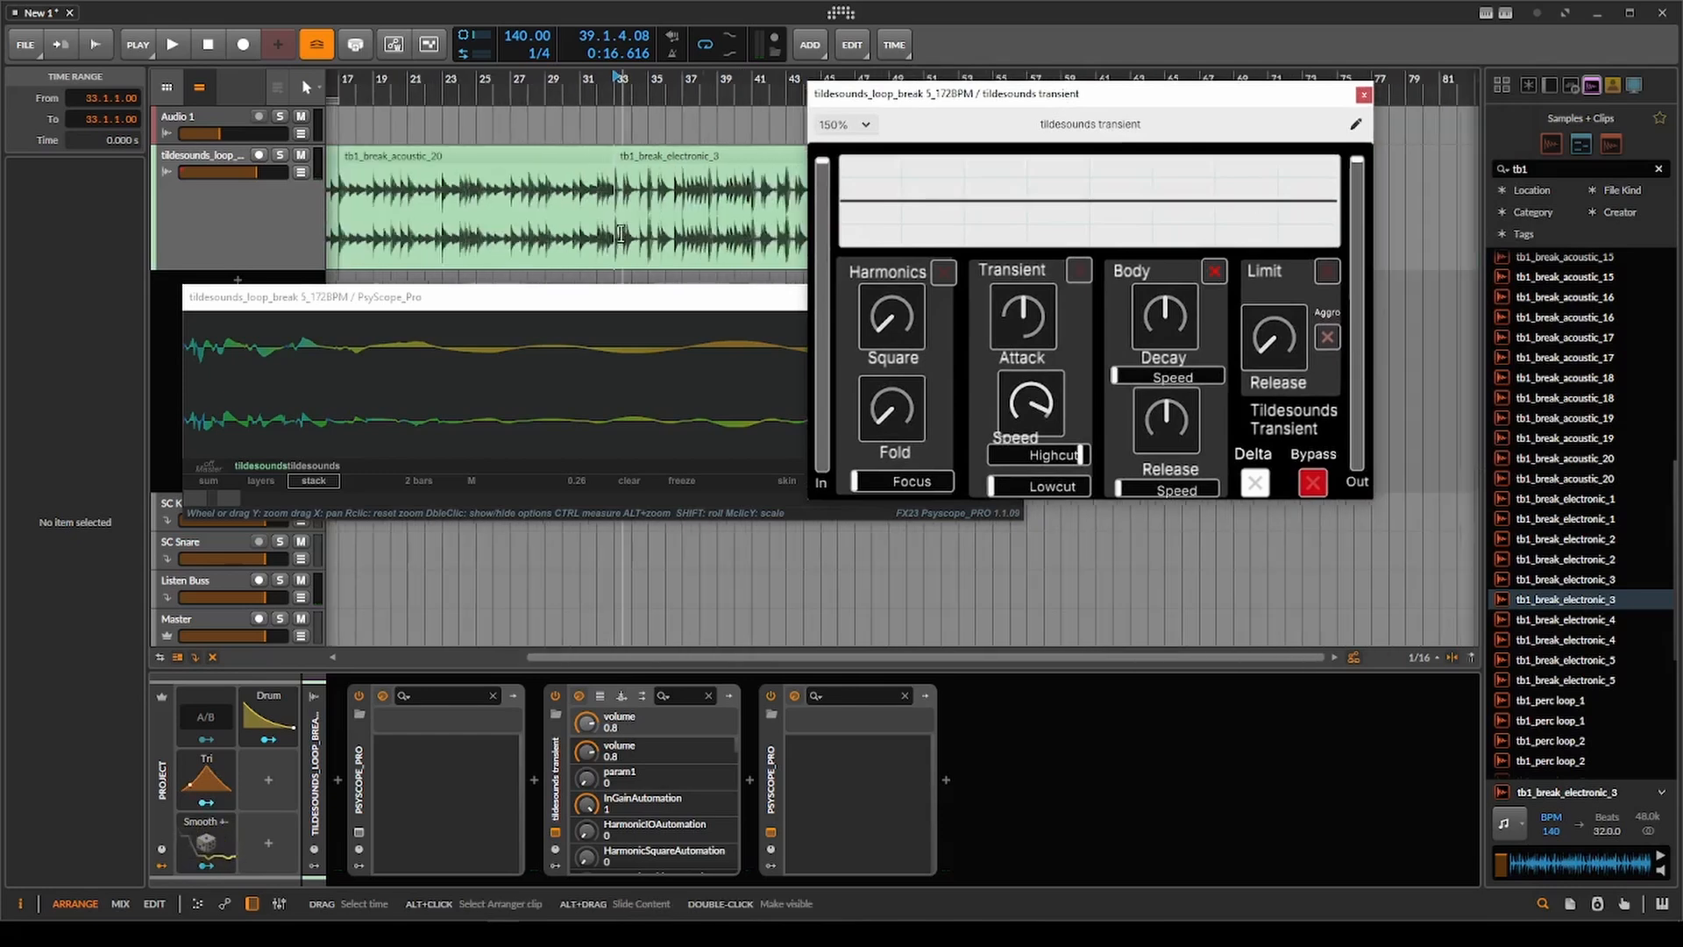
pyautogui.click(681, 162)
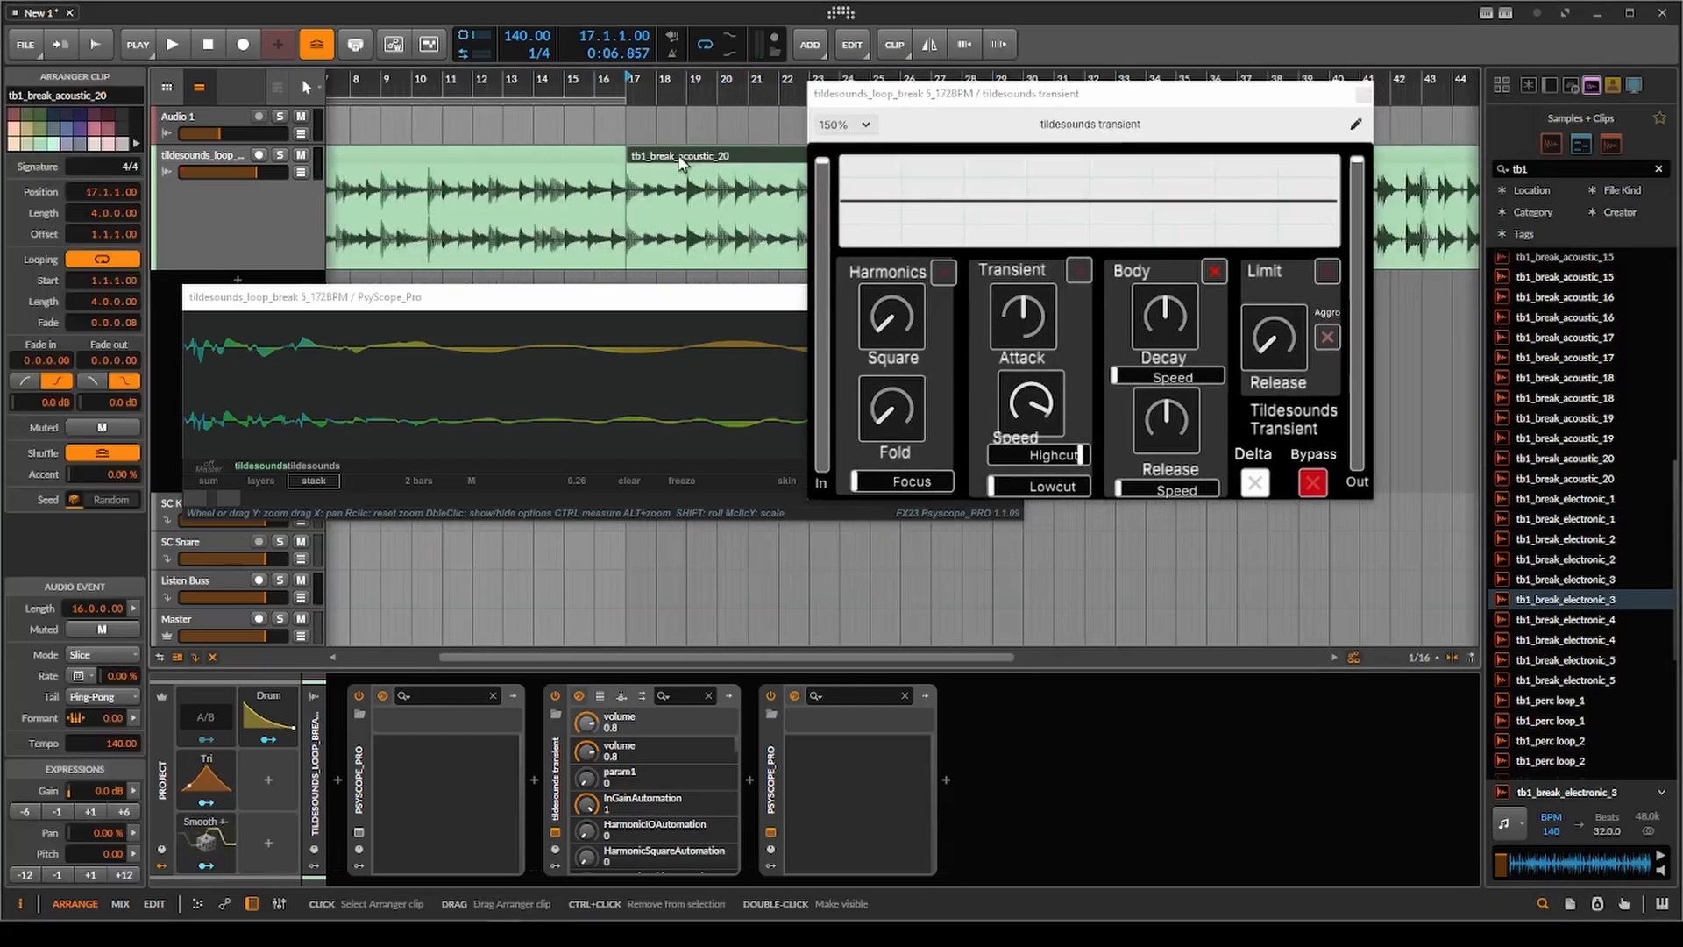
pyautogui.moveTo(681, 161); pyautogui.dragTo(574, 159)
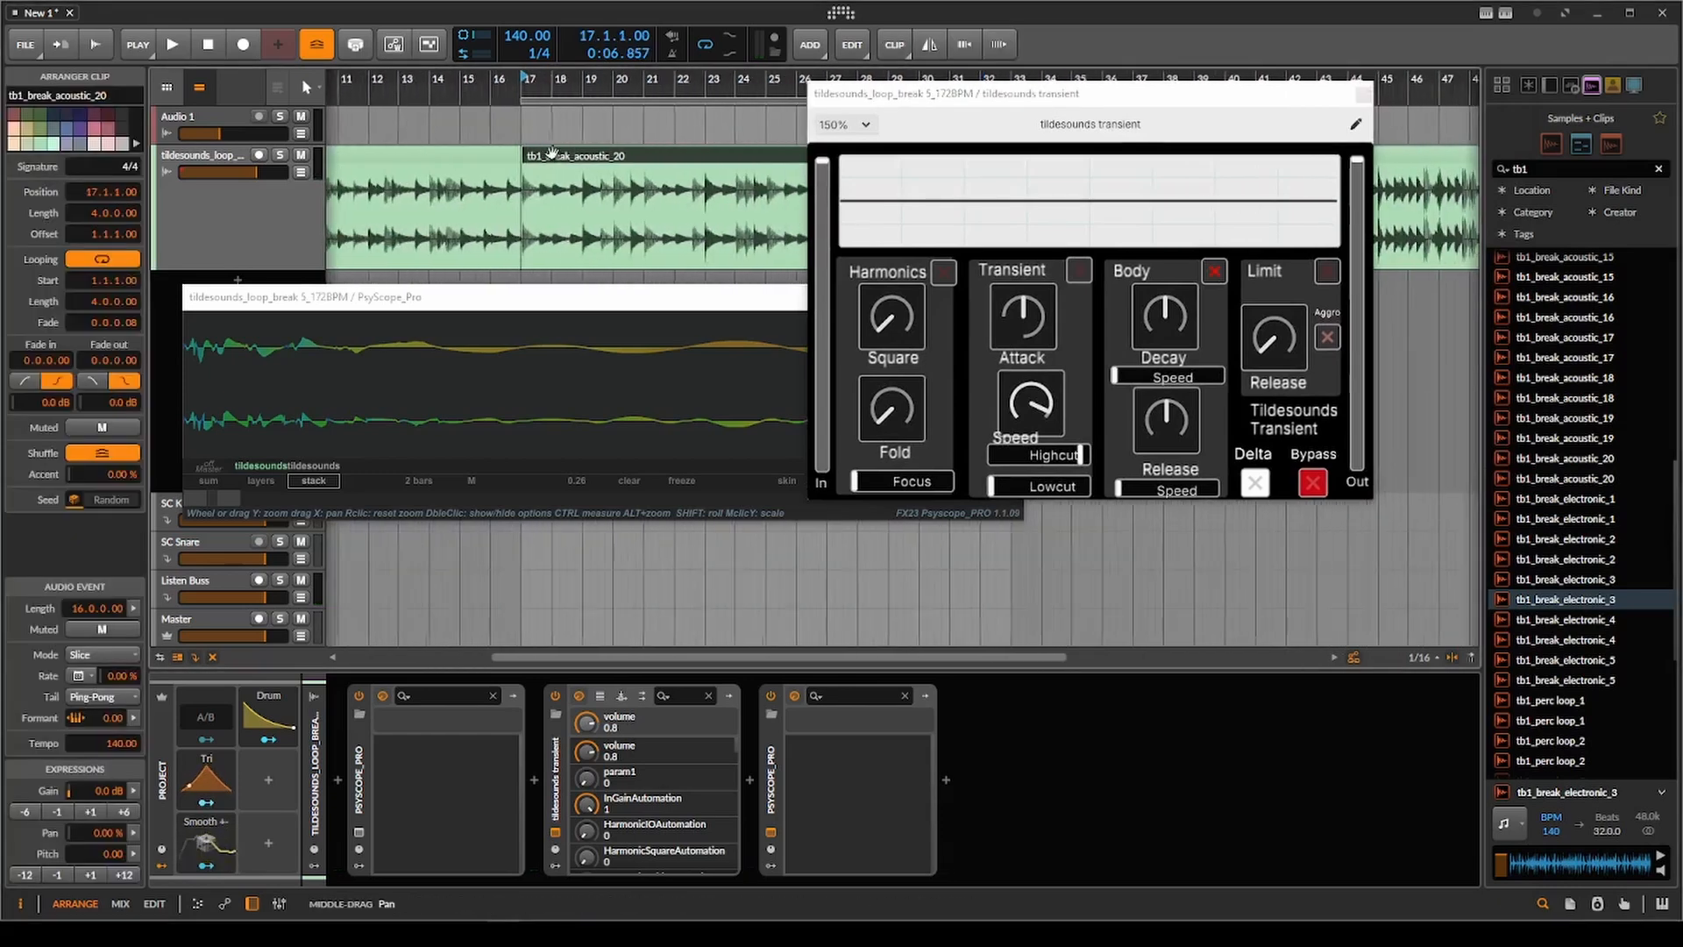
# Set Body Release to minimum and its Speed to maximum.
pyautogui.click(1177, 427)
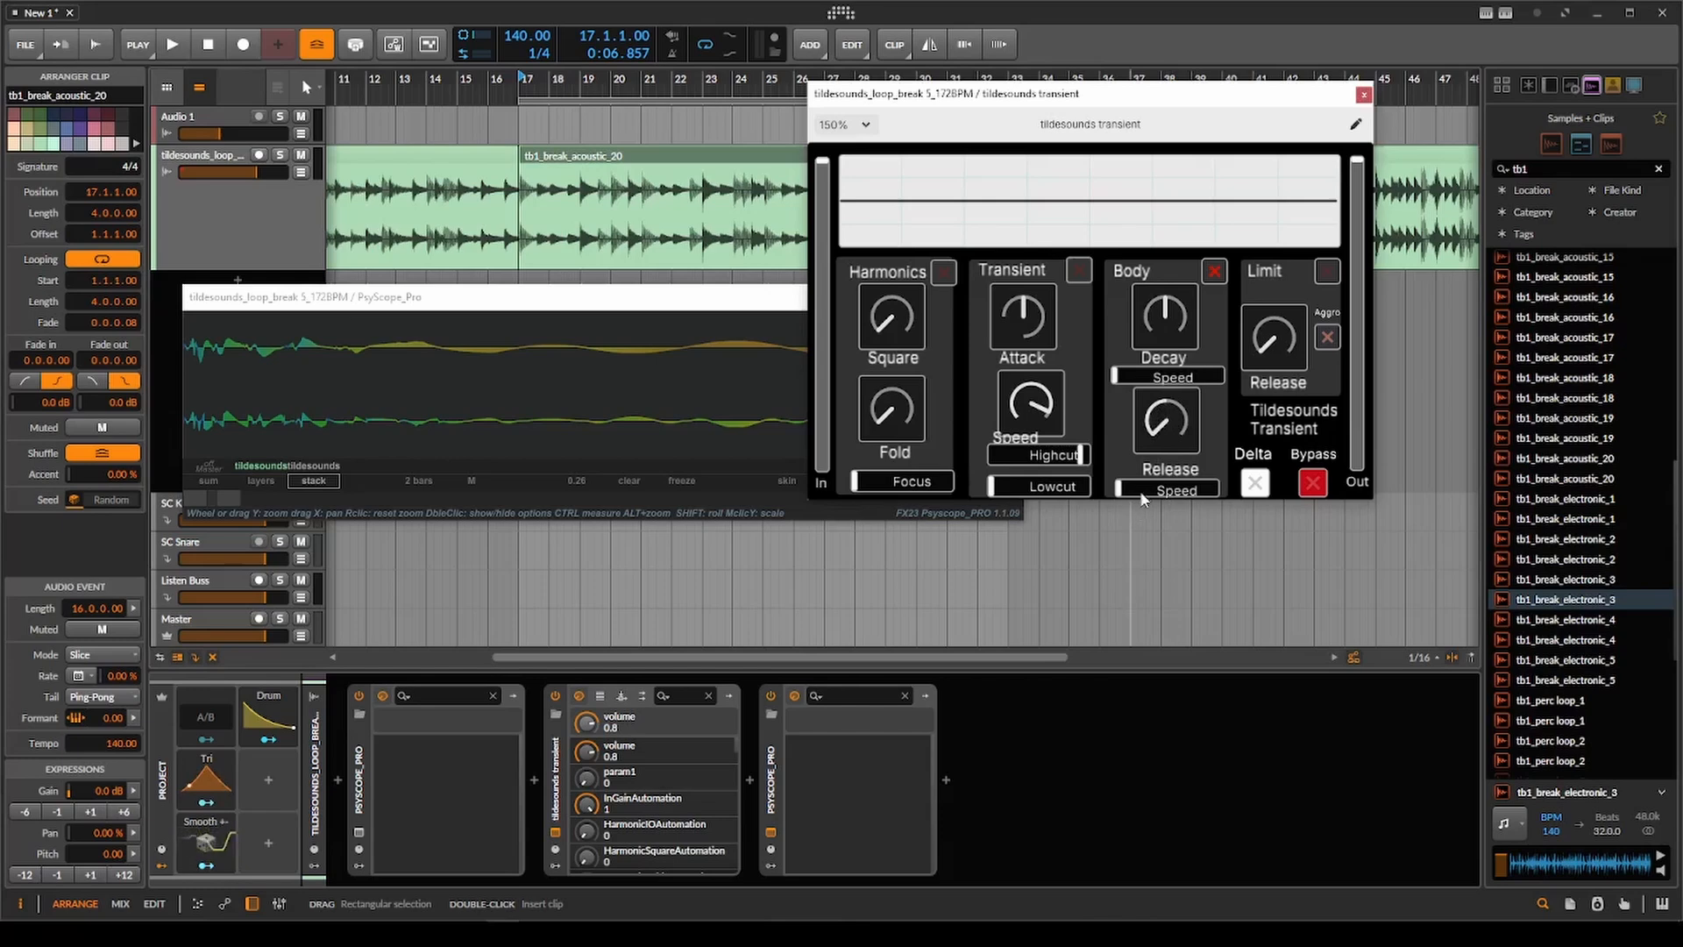
pyautogui.scroll(-2, 708, 162)
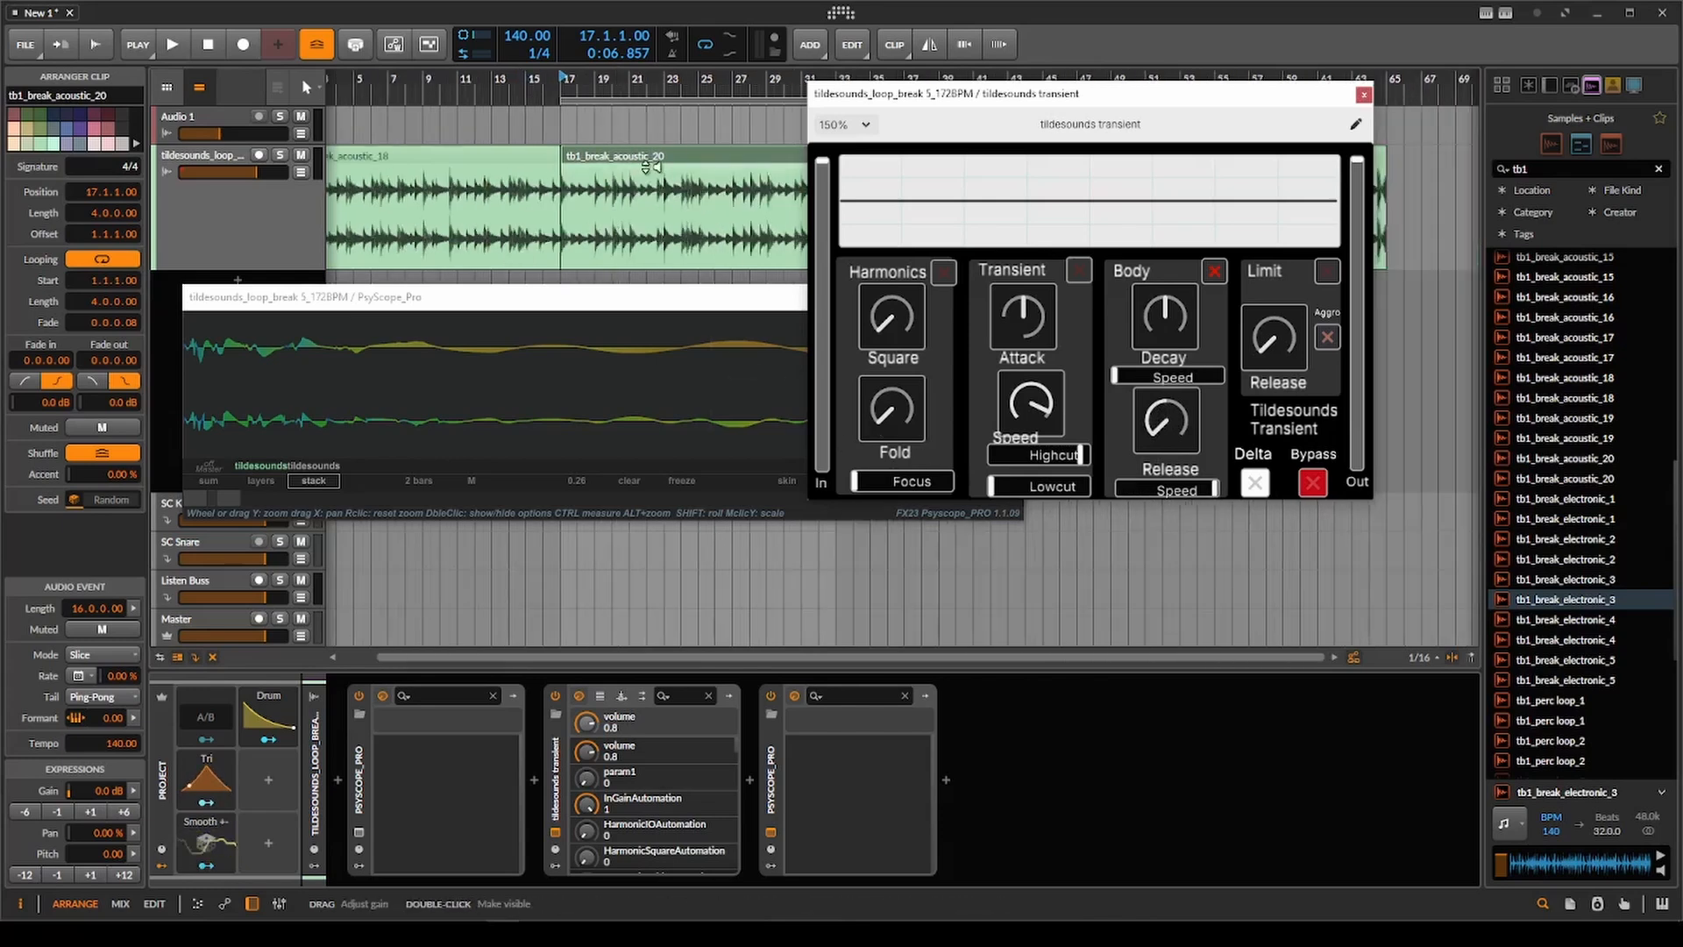
pyautogui.moveTo(709, 161); pyautogui.dragTo(588, 144)
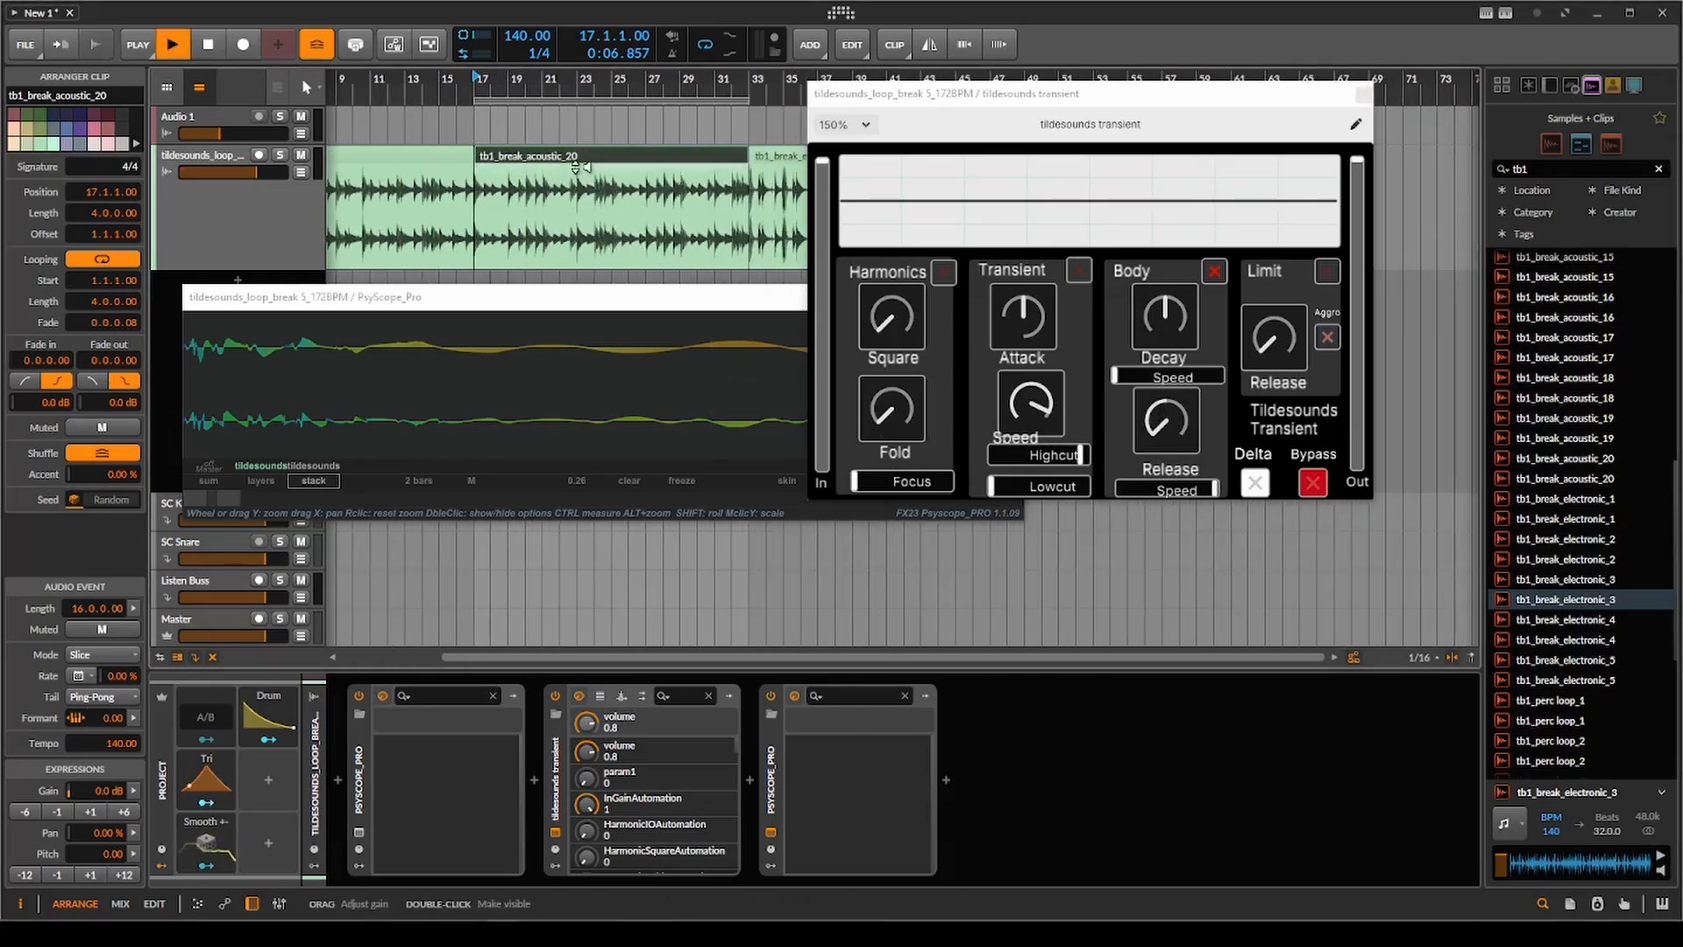
# Bypass and re-enable the tildesounds transient device during playback to compare the dry and processed loop.
pyautogui.scroll(2, 570, 166)
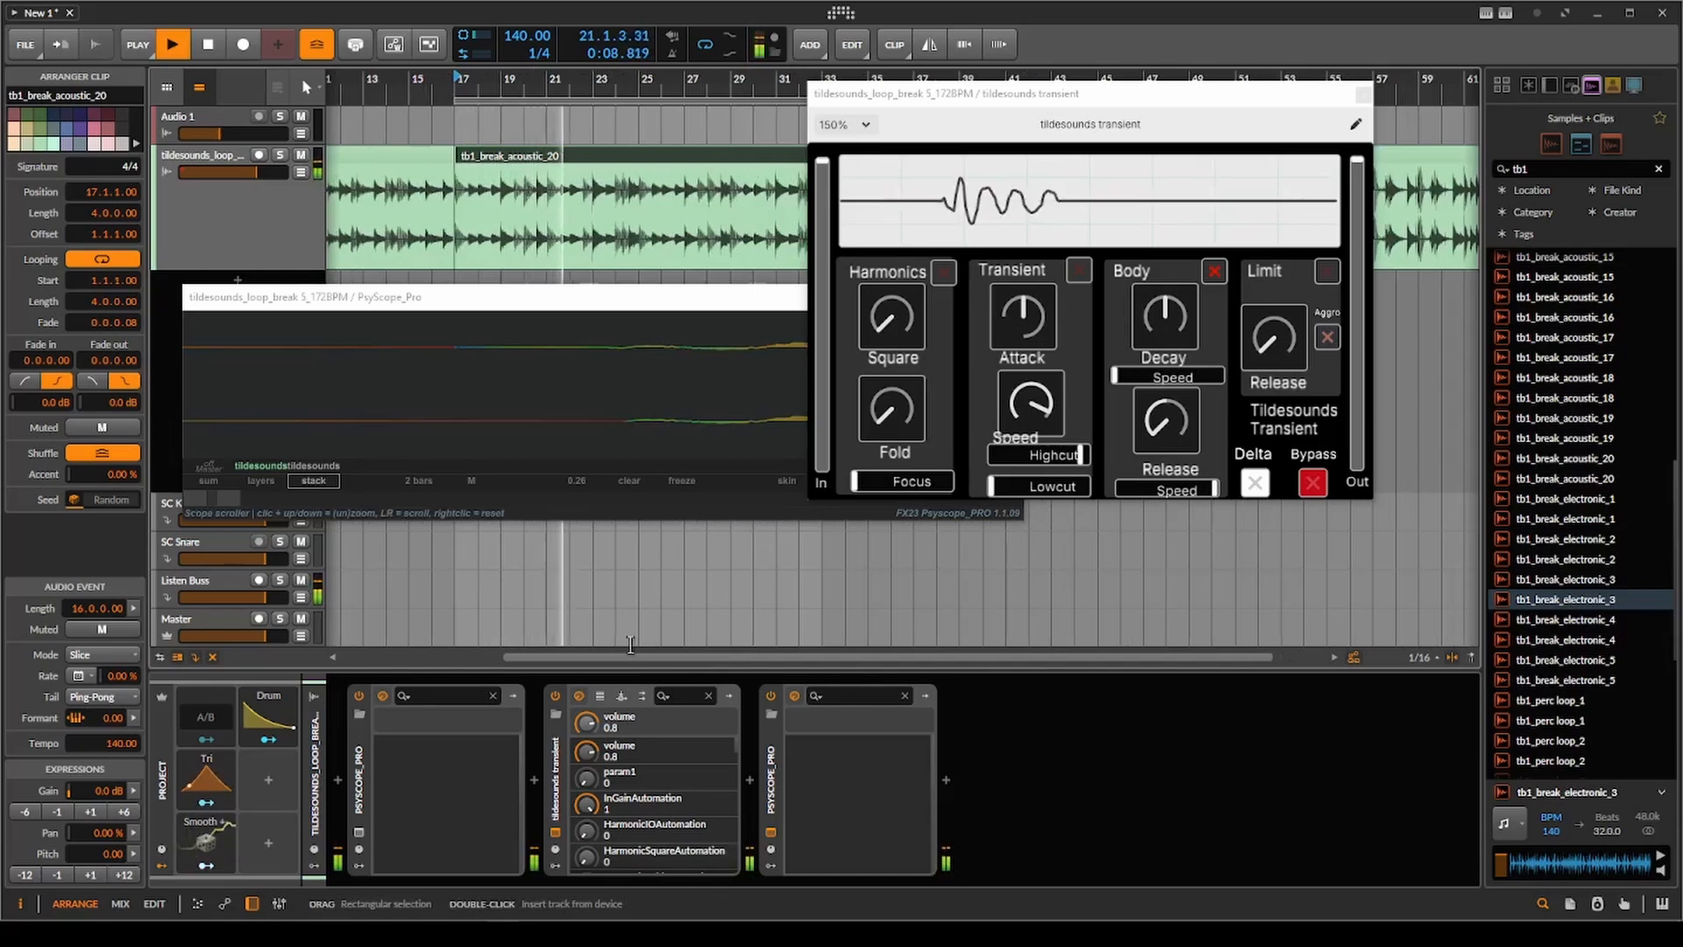
pyautogui.click(556, 696)
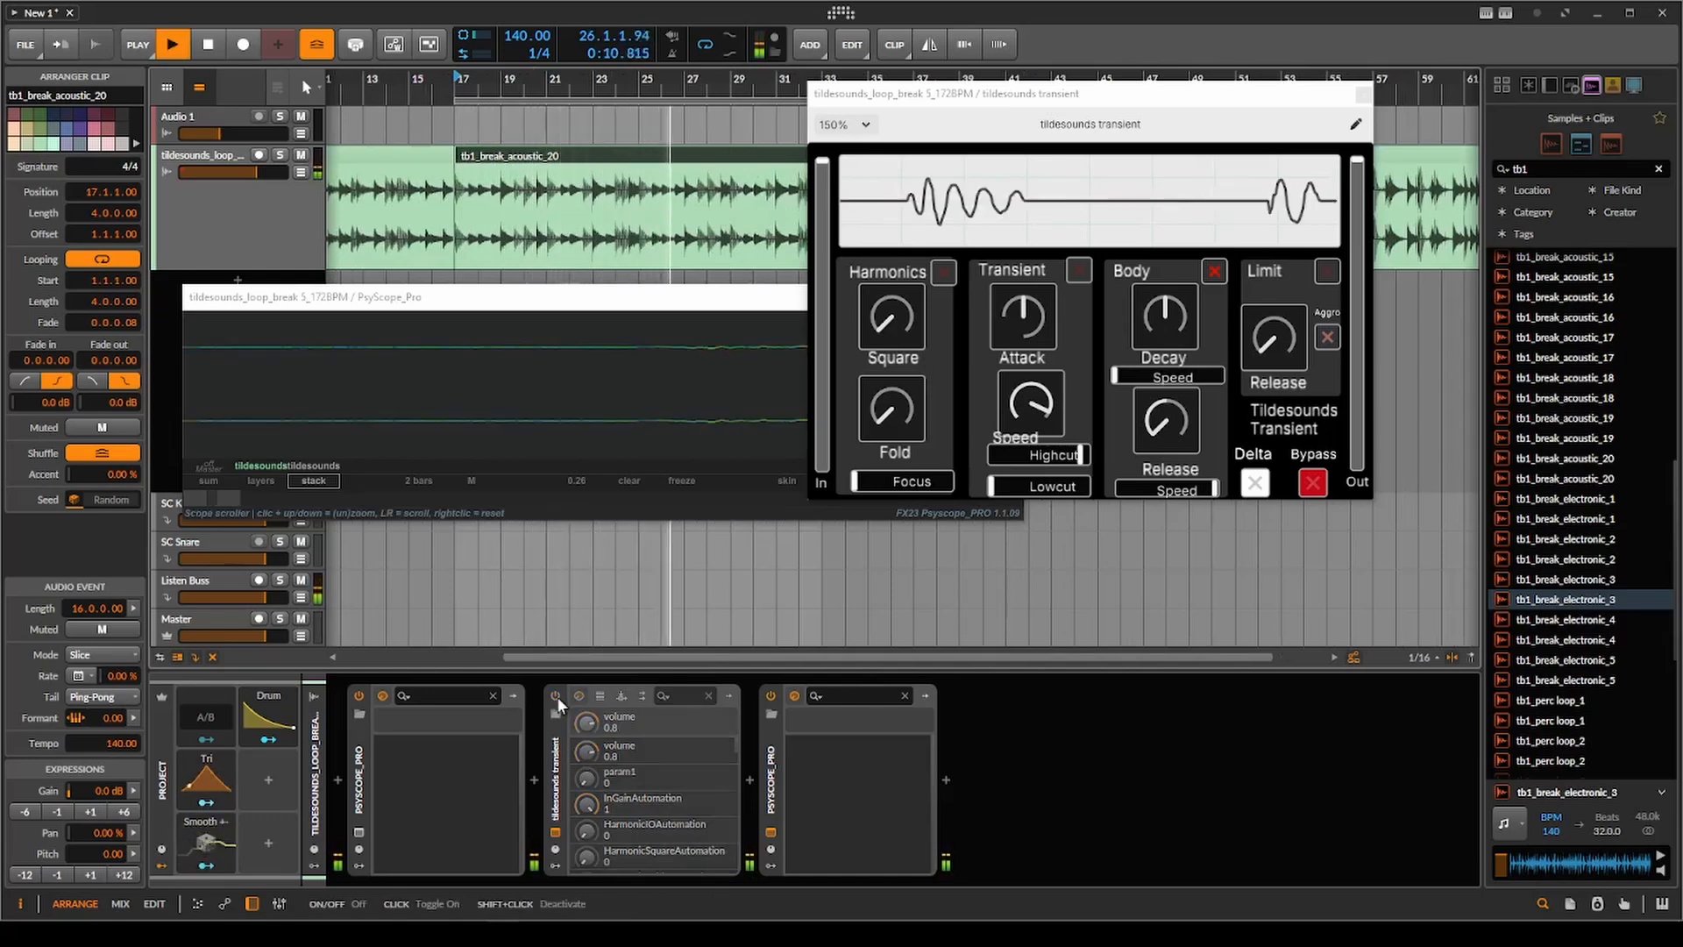
pyautogui.click(556, 696)
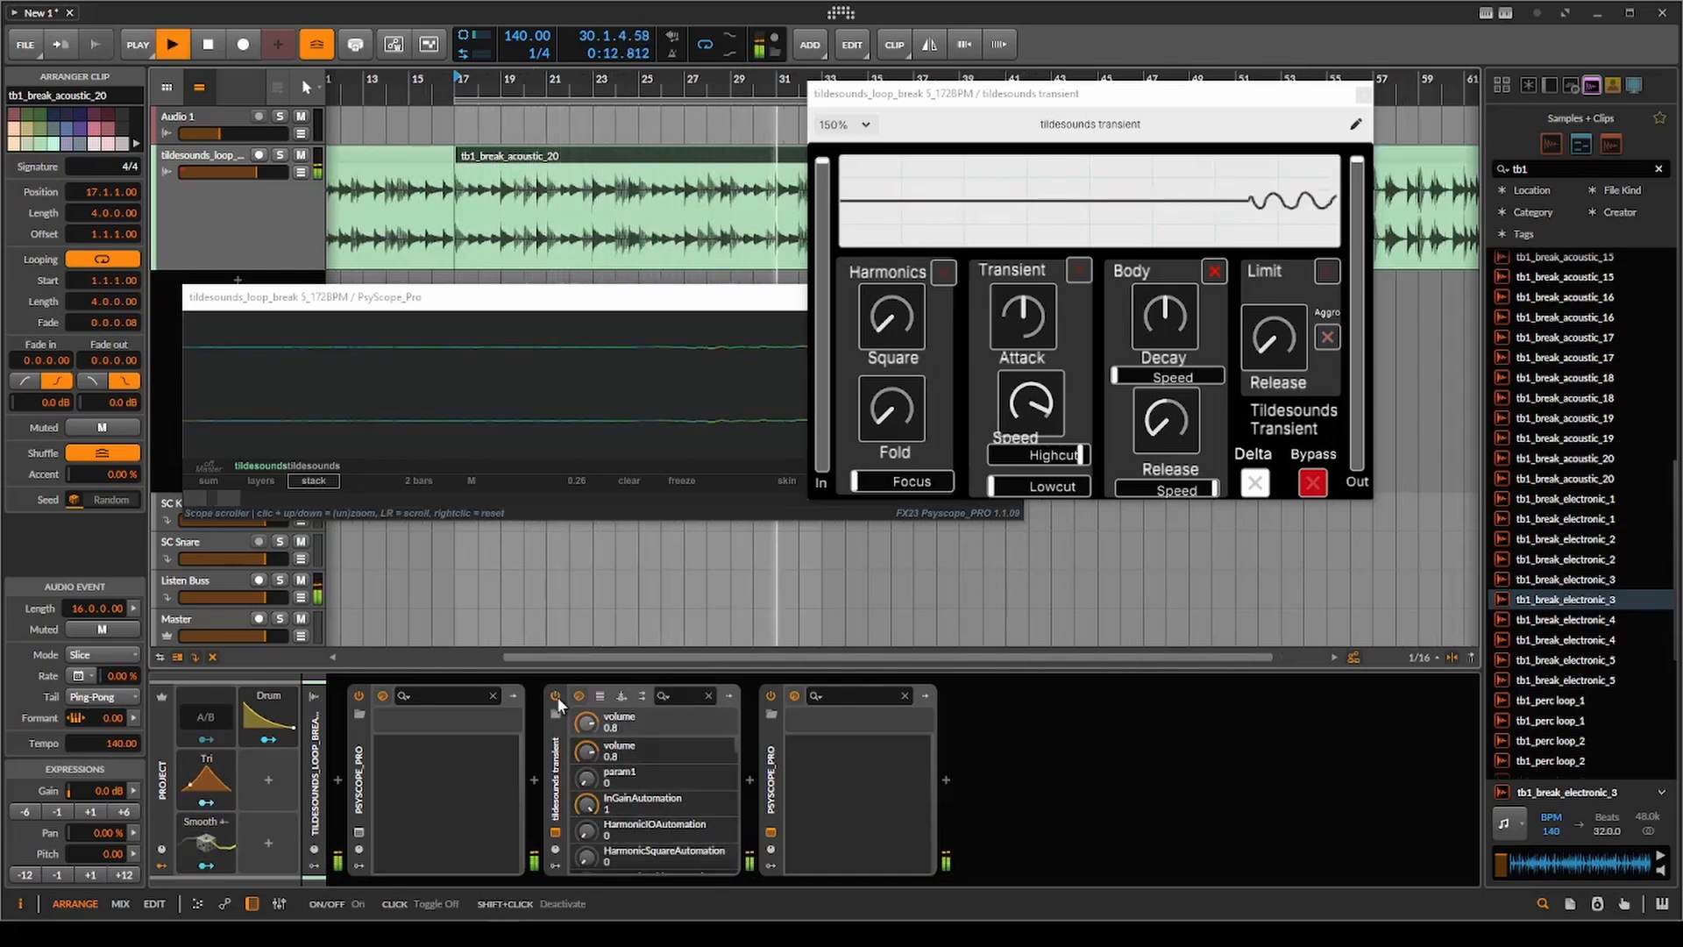
pyautogui.press('space')
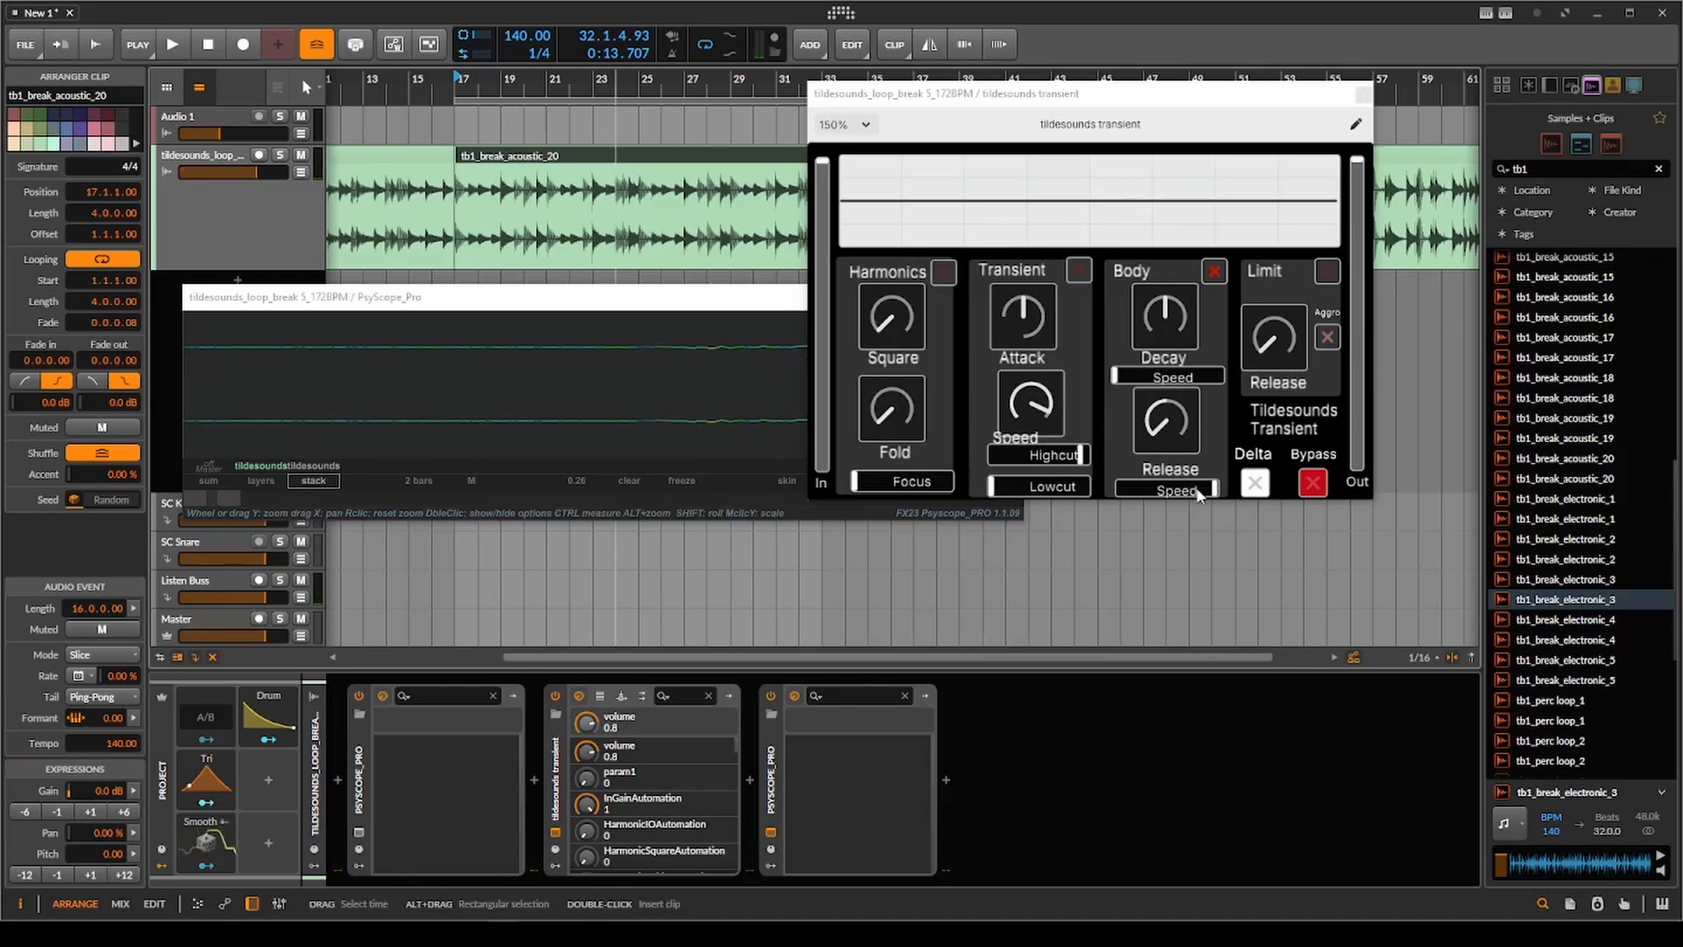
# Replay the clip from bar 17 with Body Release Speed lowered to mid-range, and return that Speed to maximum.
pyautogui.press('space')
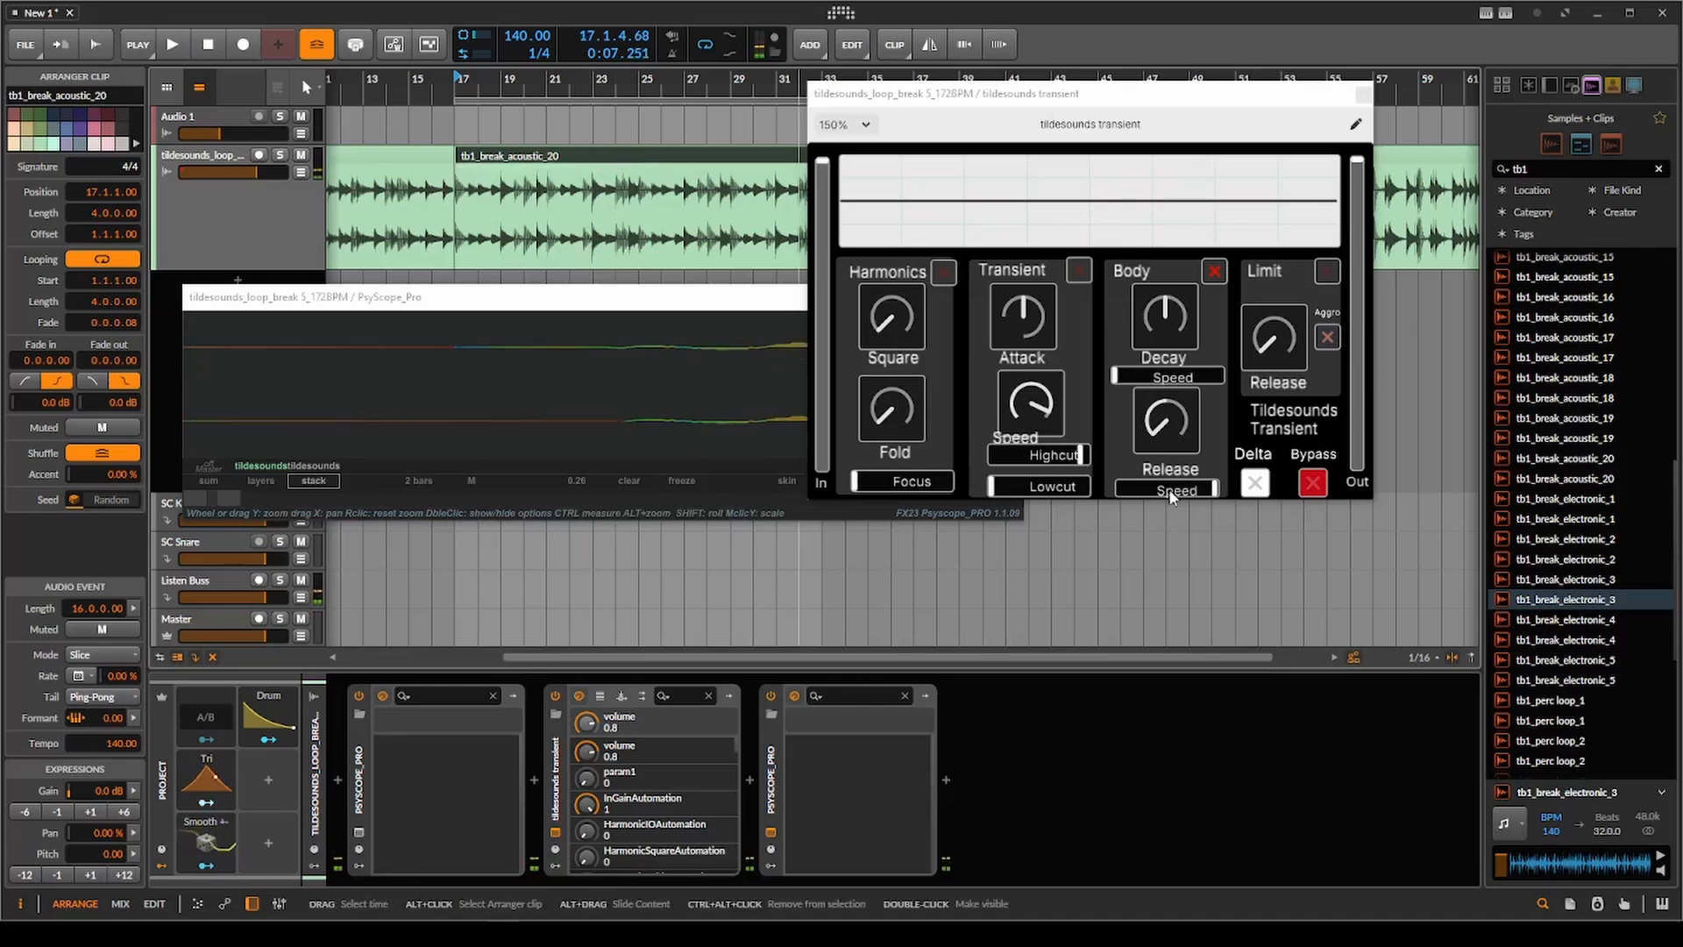
pyautogui.moveTo(1206, 493); pyautogui.dragTo(1166, 498)
pyautogui.press('space')
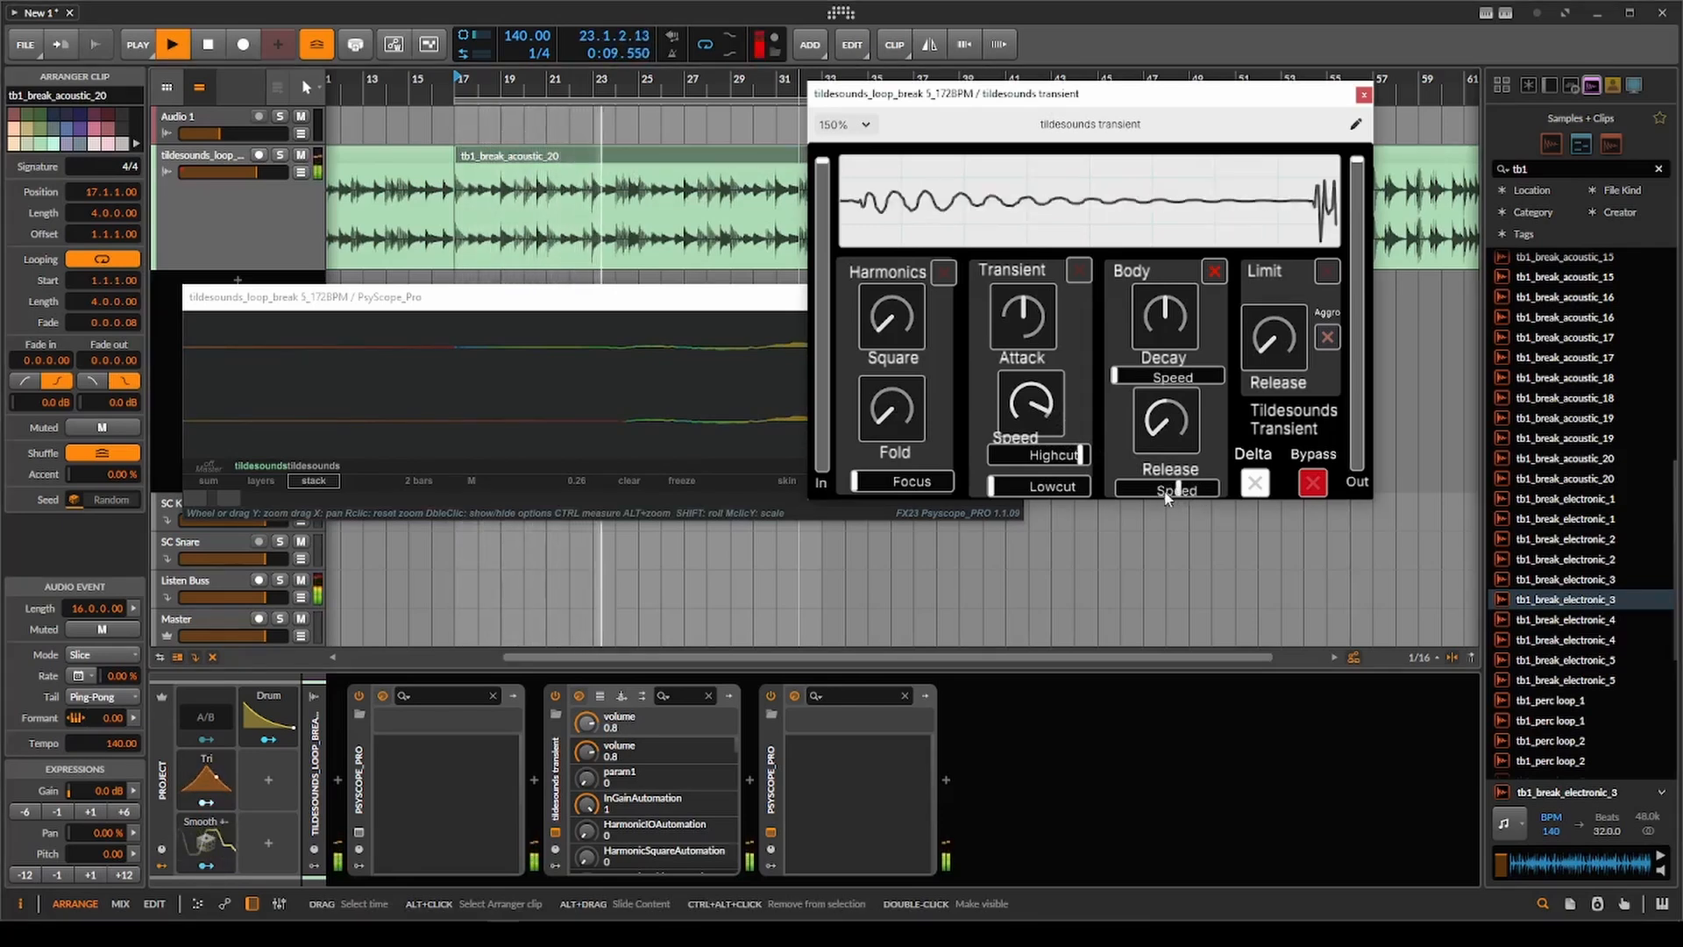
pyautogui.moveTo(1166, 497); pyautogui.dragTo(1210, 512)
pyautogui.press('space')
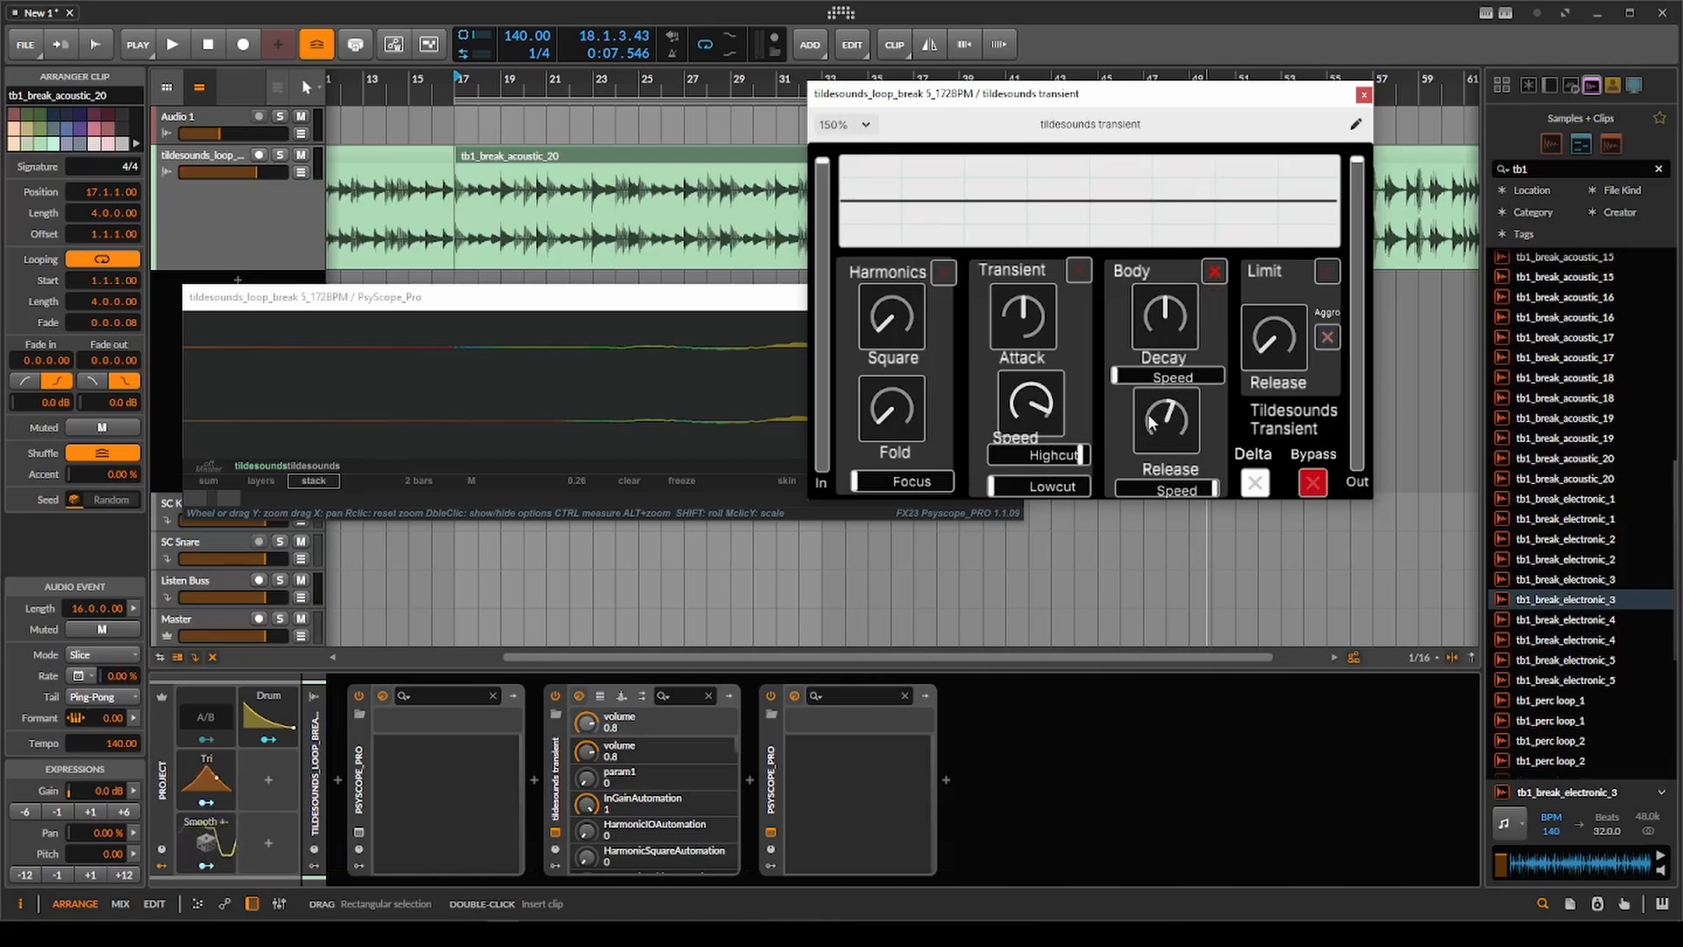
# Raise Body Release to maximum during playback and lower its Speed to about two-thirds.
pyautogui.press('space')
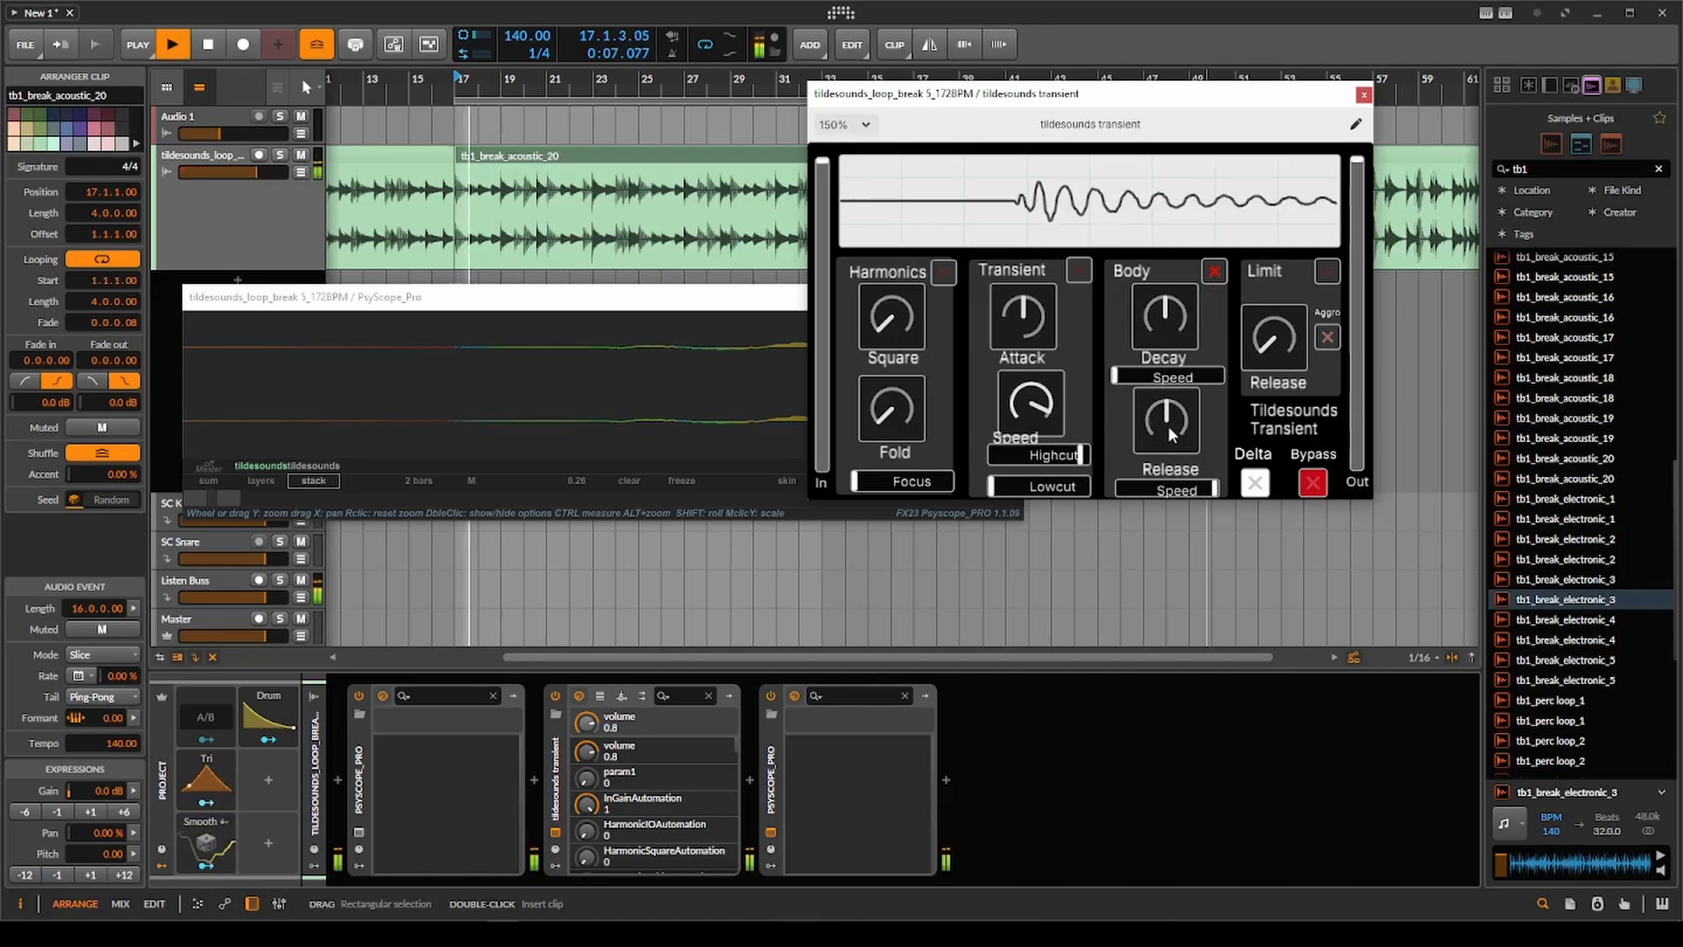
pyautogui.moveTo(1176, 423); pyautogui.dragTo(1198, 344)
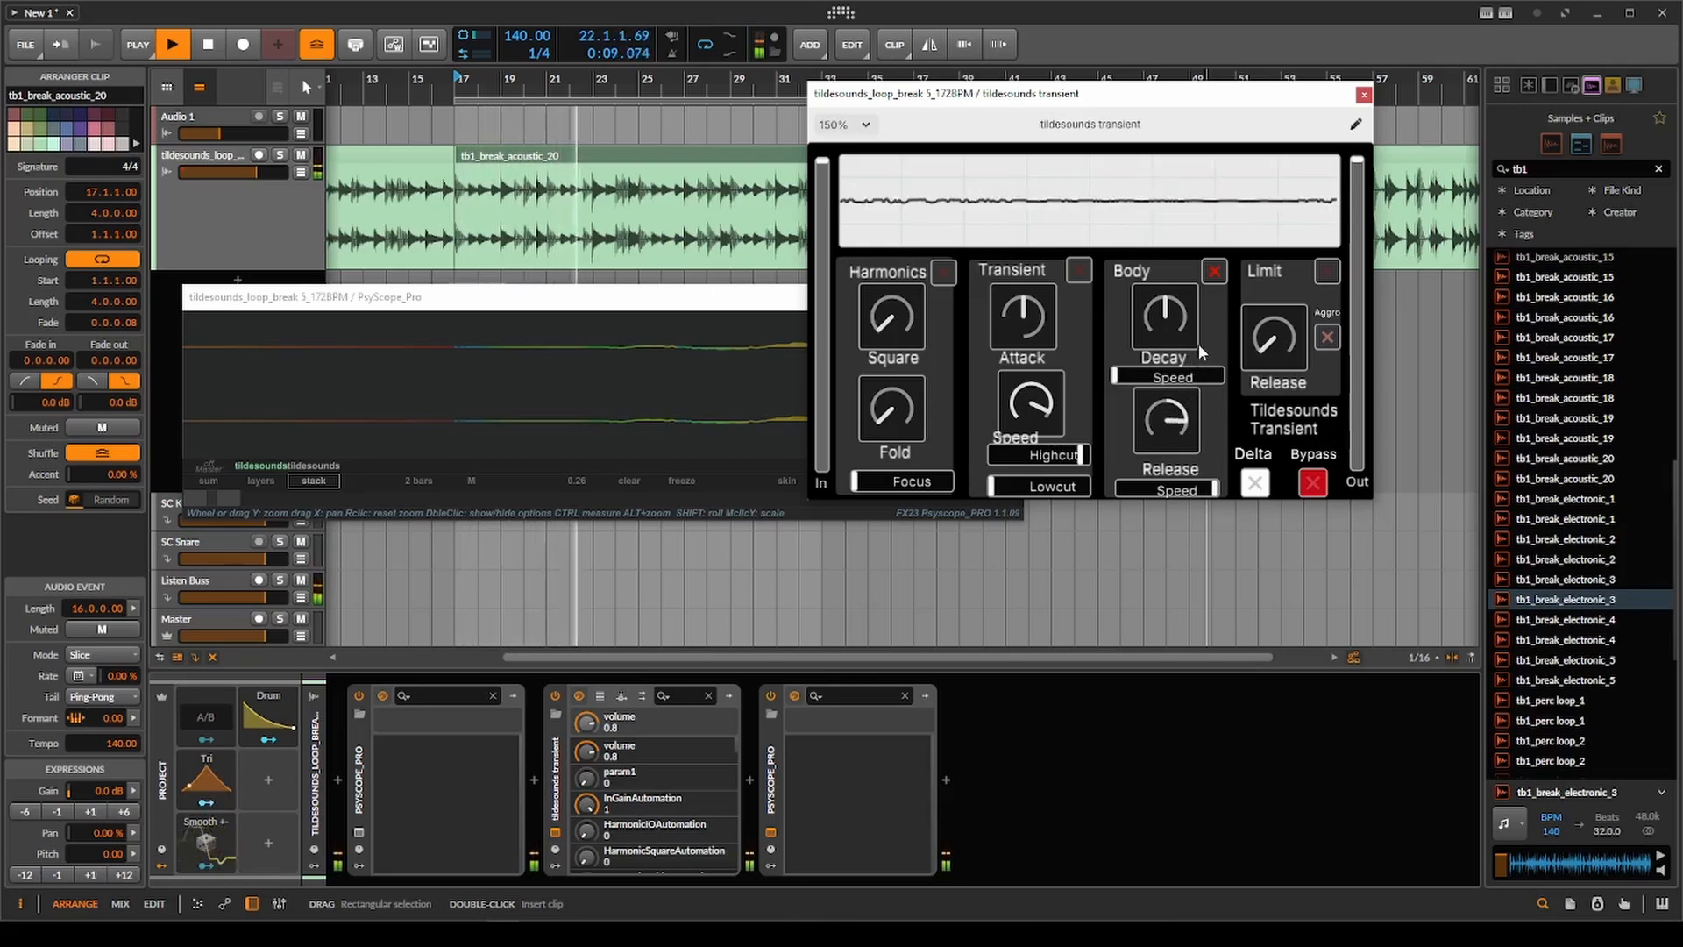
pyautogui.moveTo(1198, 485); pyautogui.dragTo(1170, 490)
pyautogui.moveTo(1169, 425); pyautogui.dragTo(1175, 381)
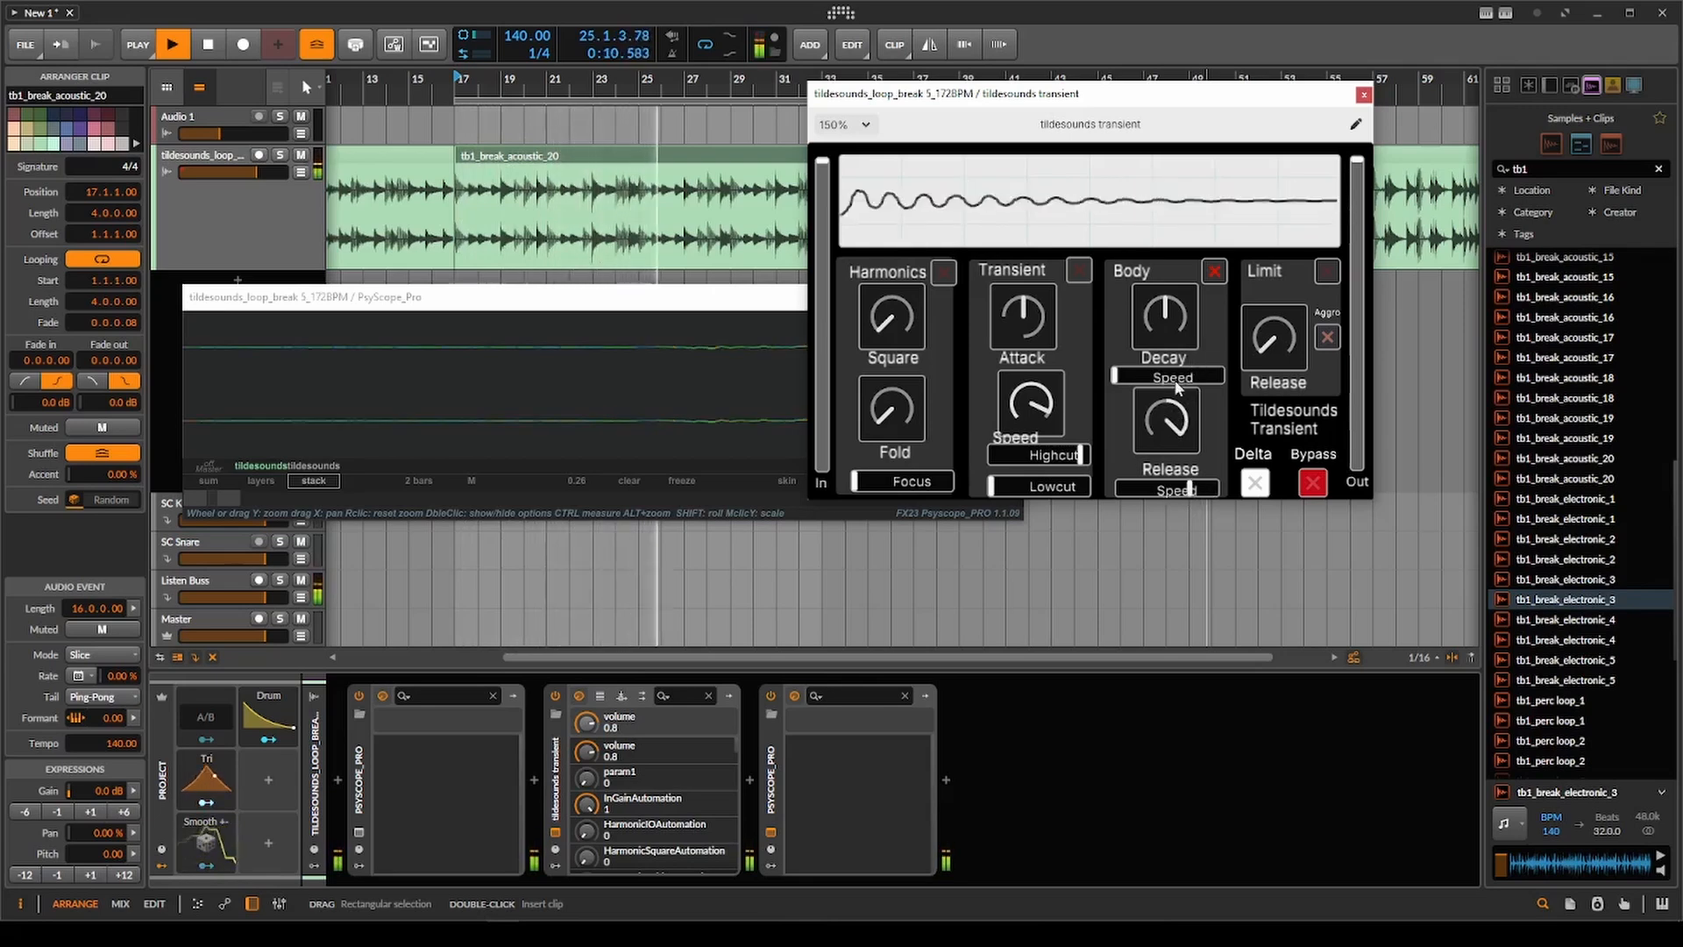
# Toggle the Body section off and on for comparison, and move Release Speed to maximum and back to minimum.
pyautogui.click(1215, 272)
pyautogui.click(1215, 272)
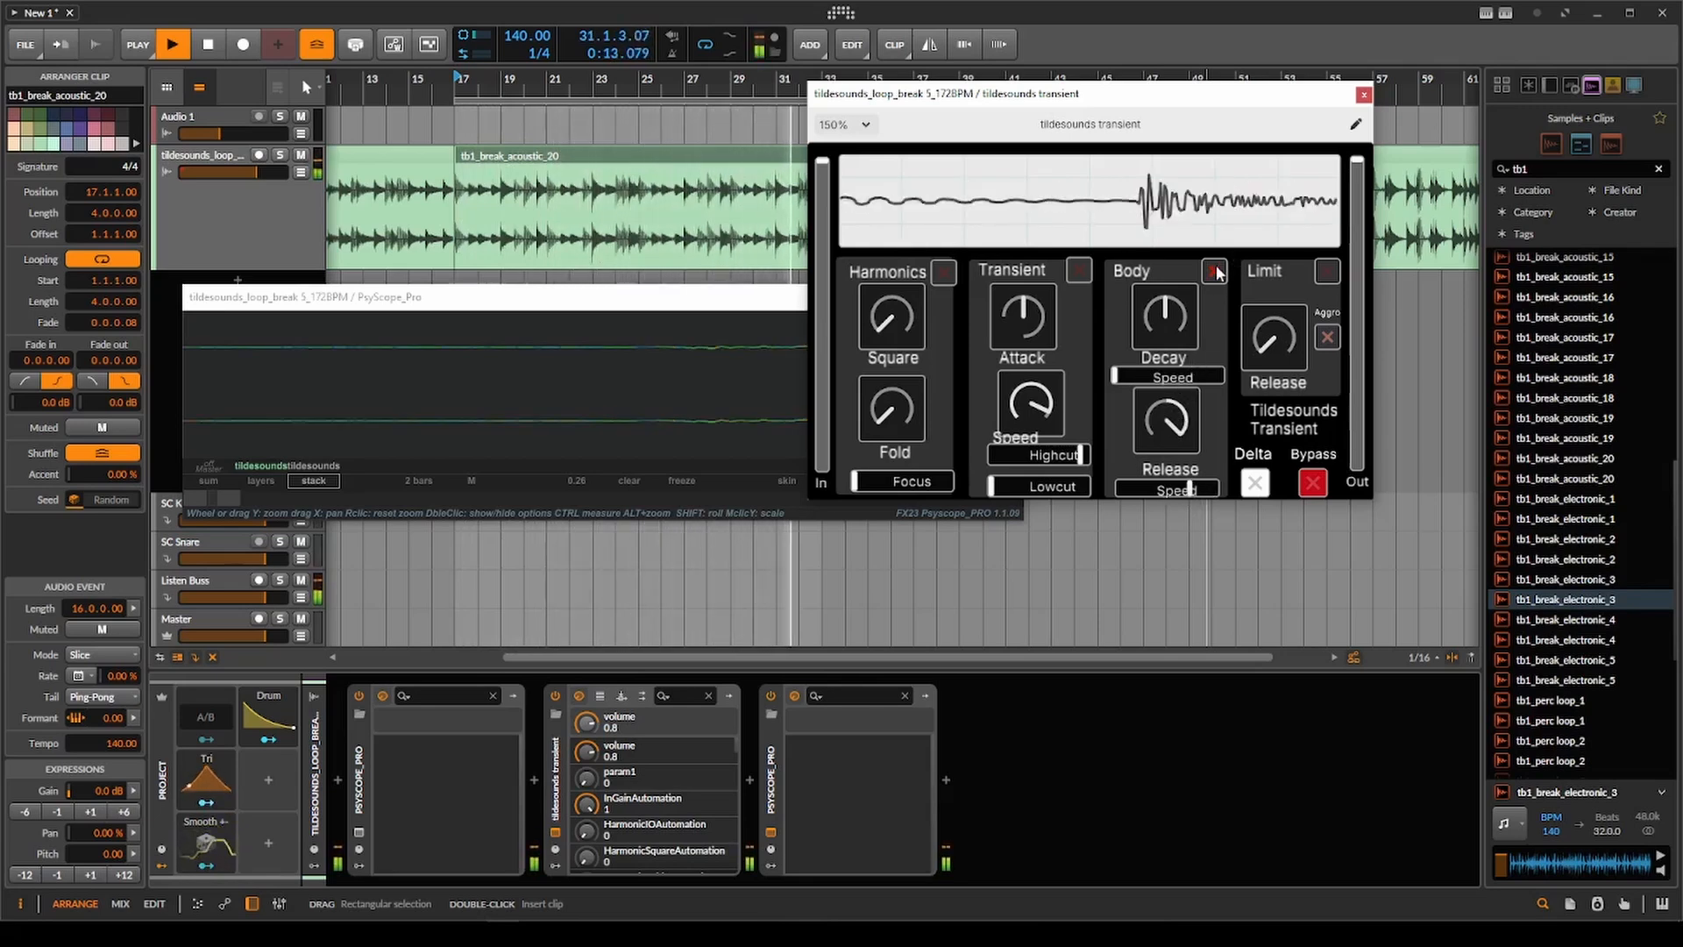
pyautogui.moveTo(1191, 490); pyautogui.dragTo(1247, 485)
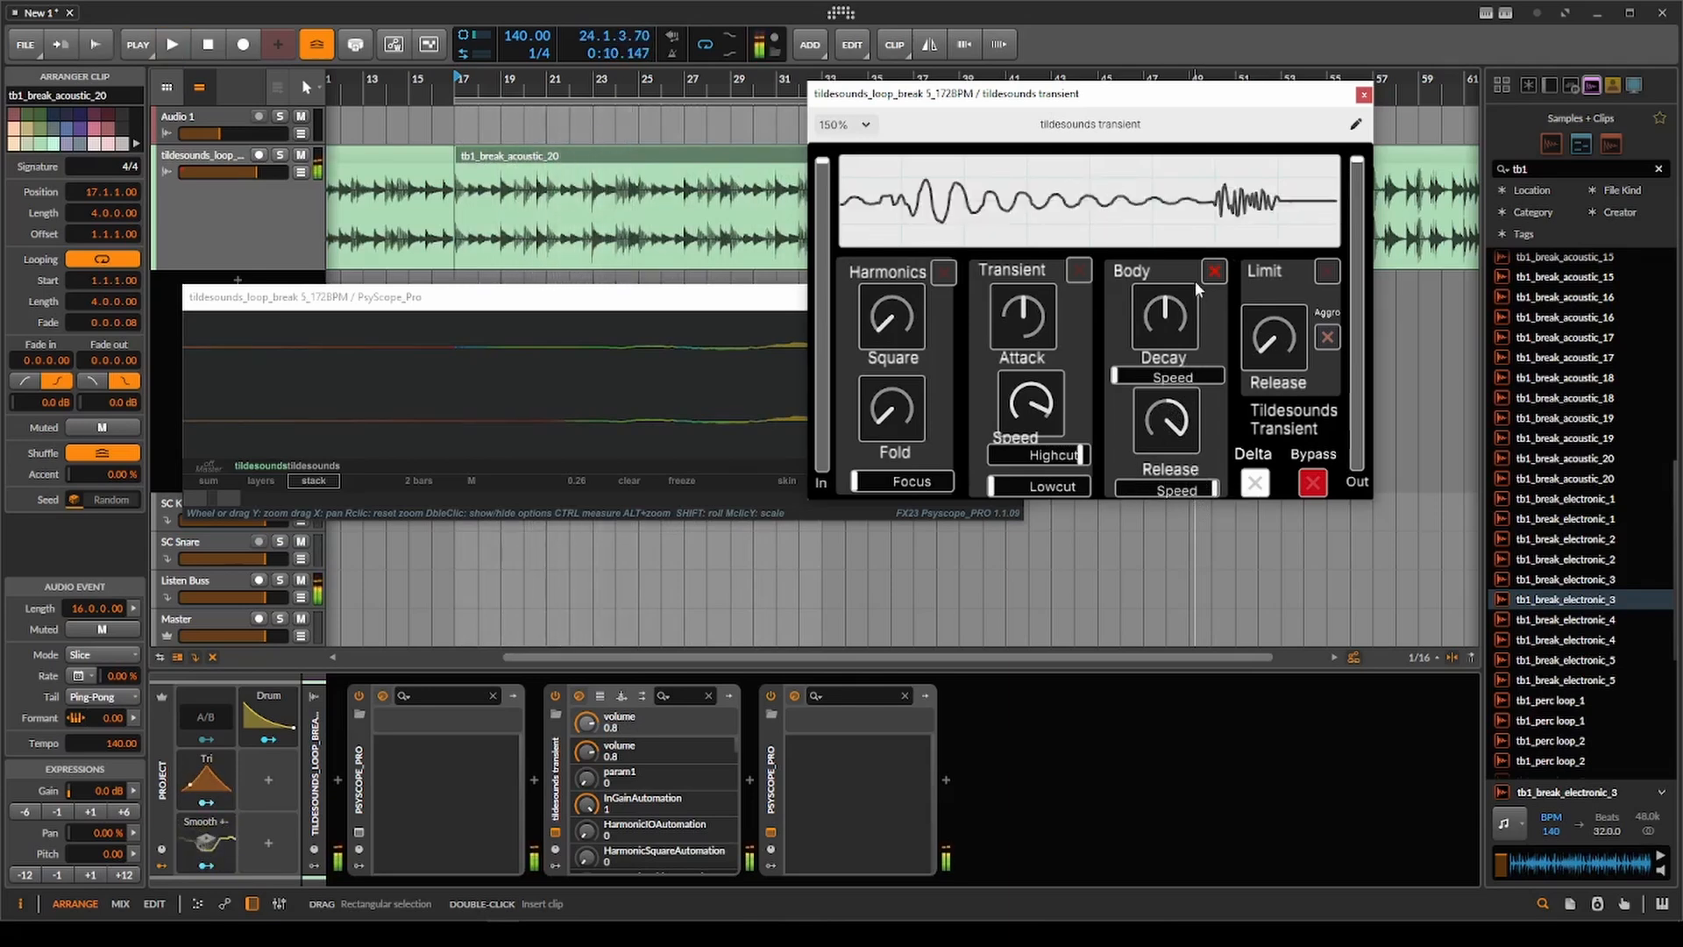
pyautogui.press('space')
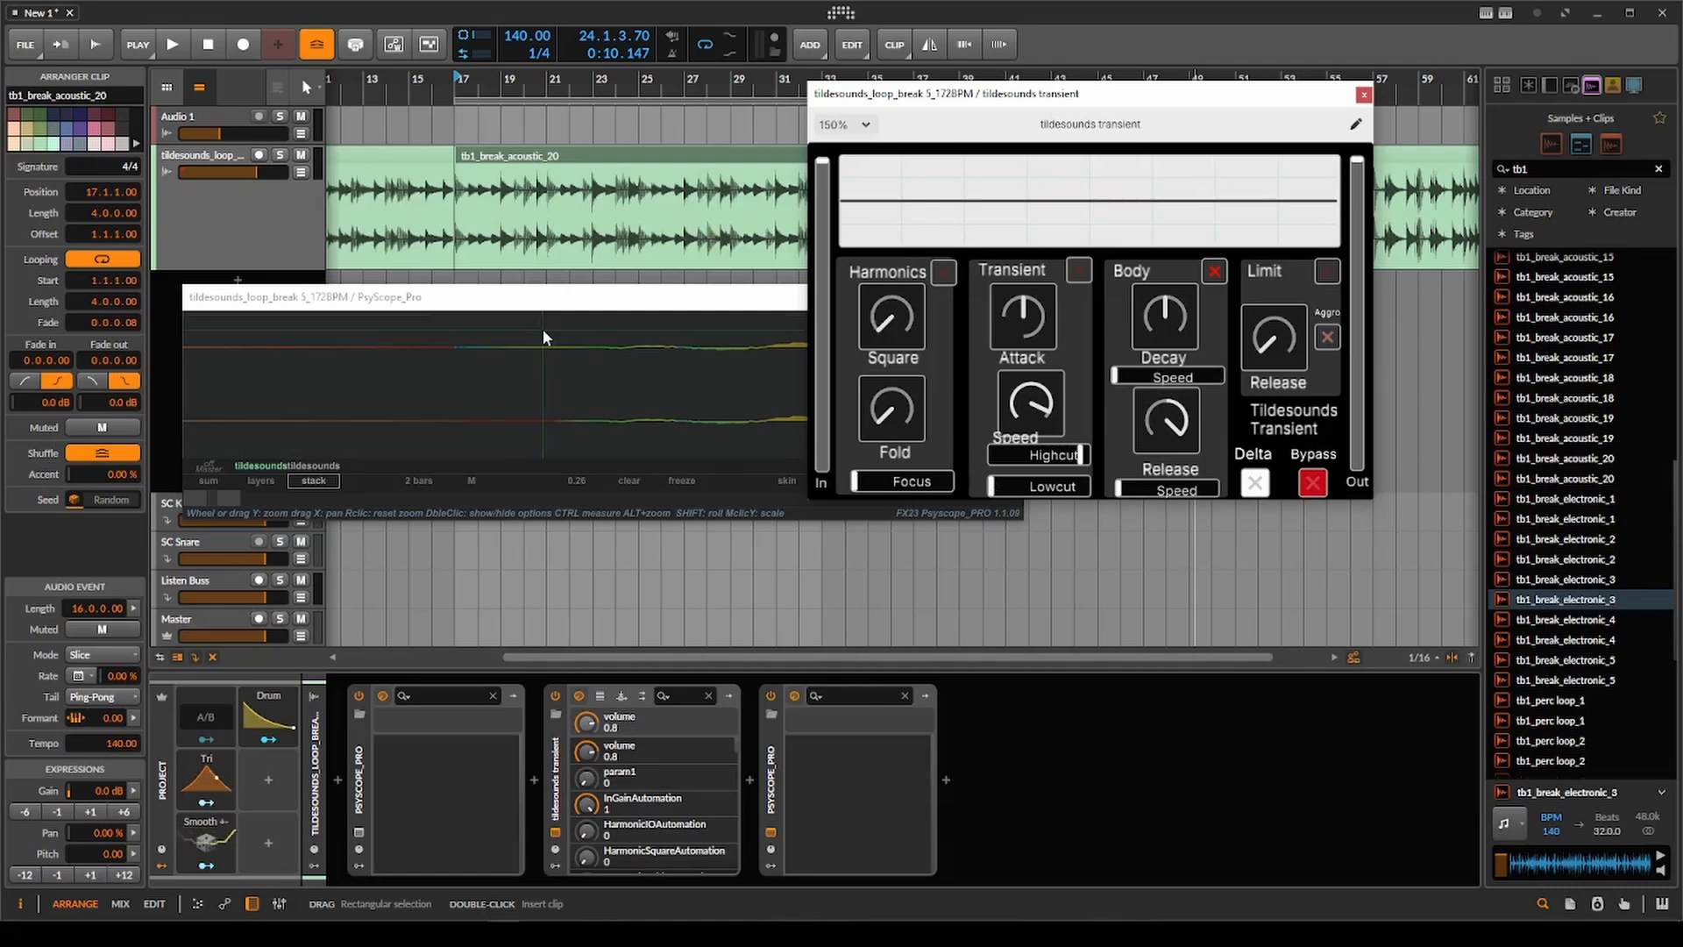
# Turn off the stack layout in PsyScope_Pro and widen its displayed time range.
pyautogui.click(749, 319)
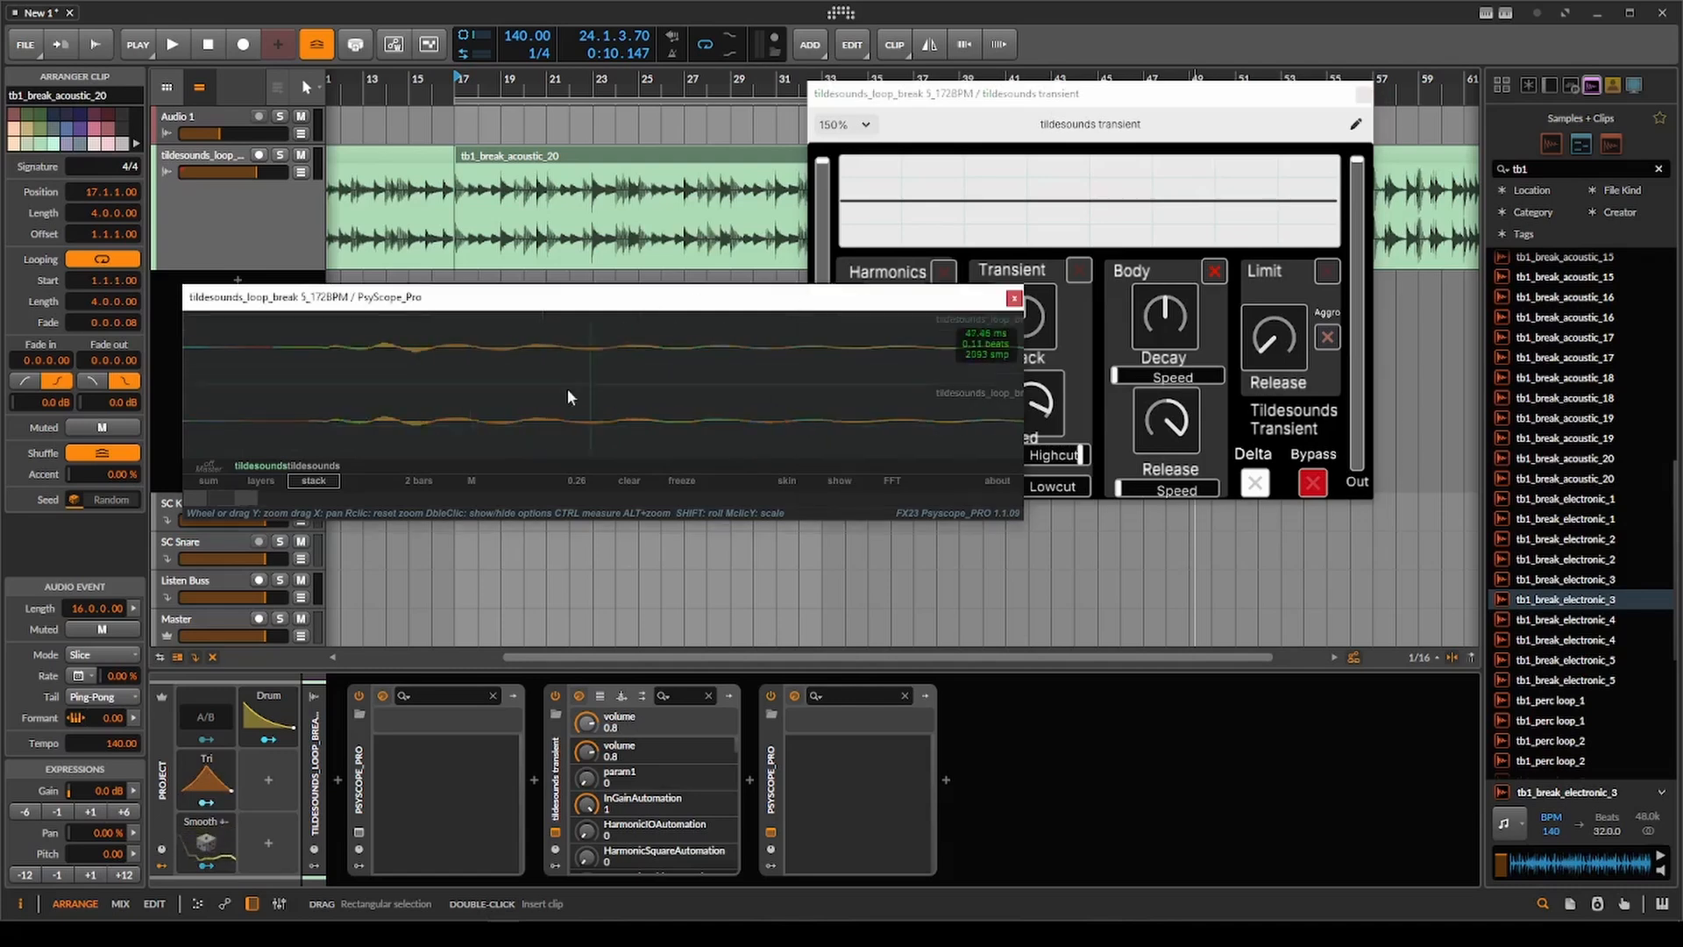
pyautogui.click(311, 481)
pyautogui.scroll(-3, 317, 387)
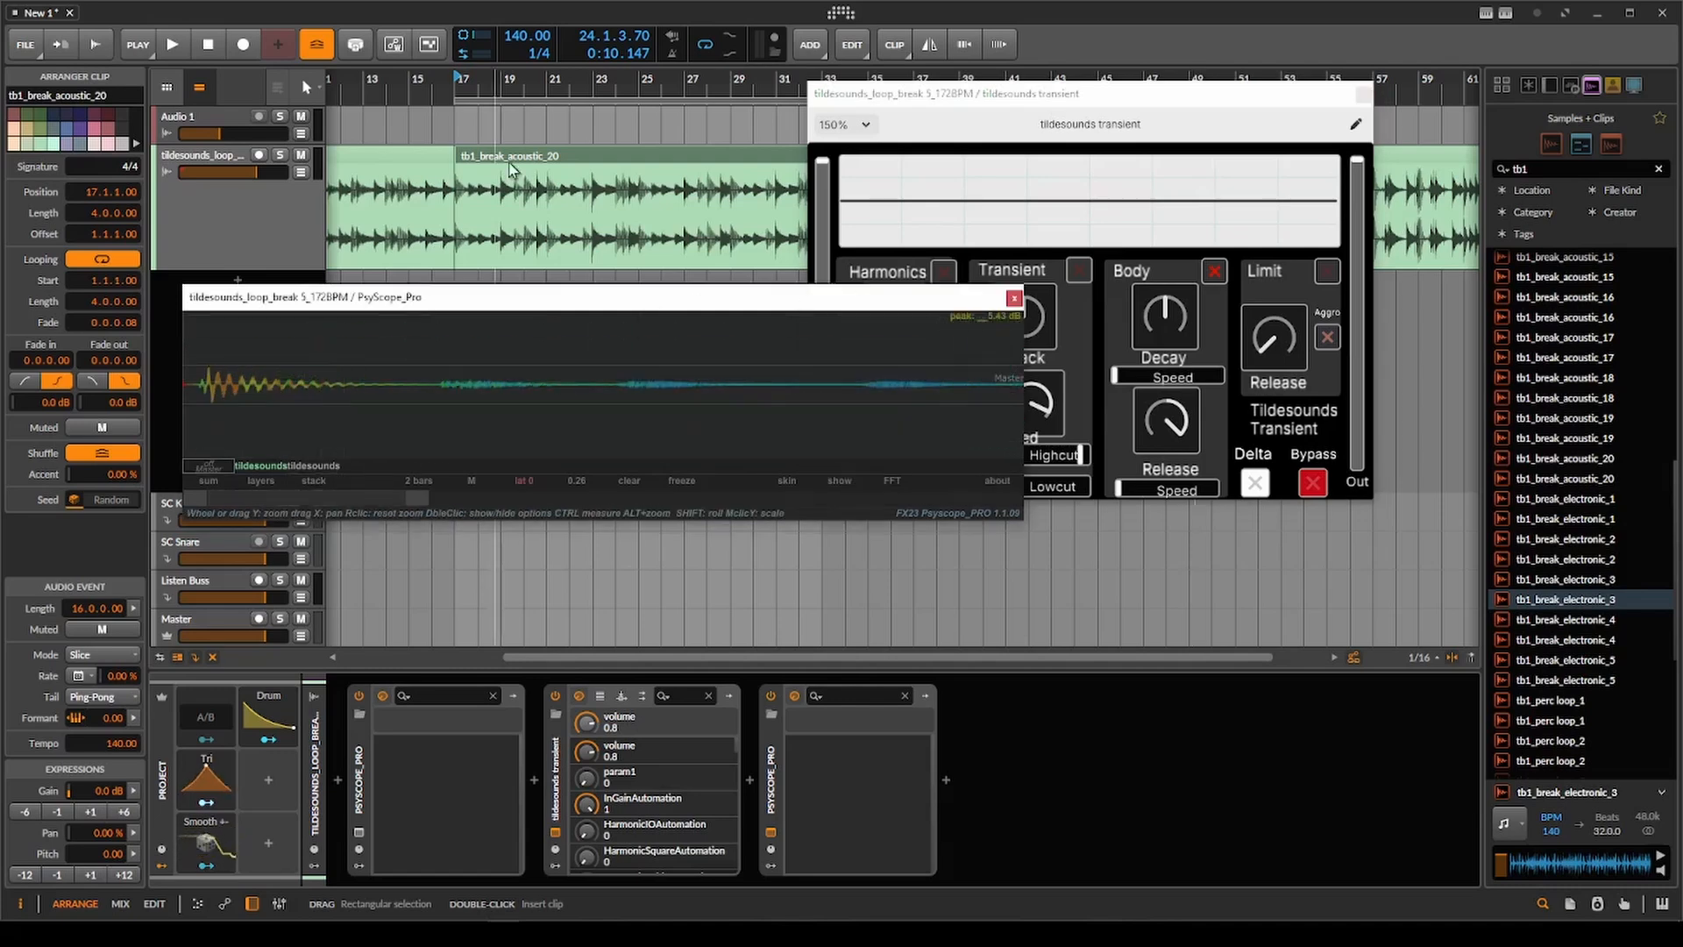
# Set the play position to the start of tb1_break_acoustic_20 at bar 17 and play its opening.
pyautogui.scroll(4, 455, 219)
pyautogui.click(458, 219)
pyautogui.scroll(5, 458, 219)
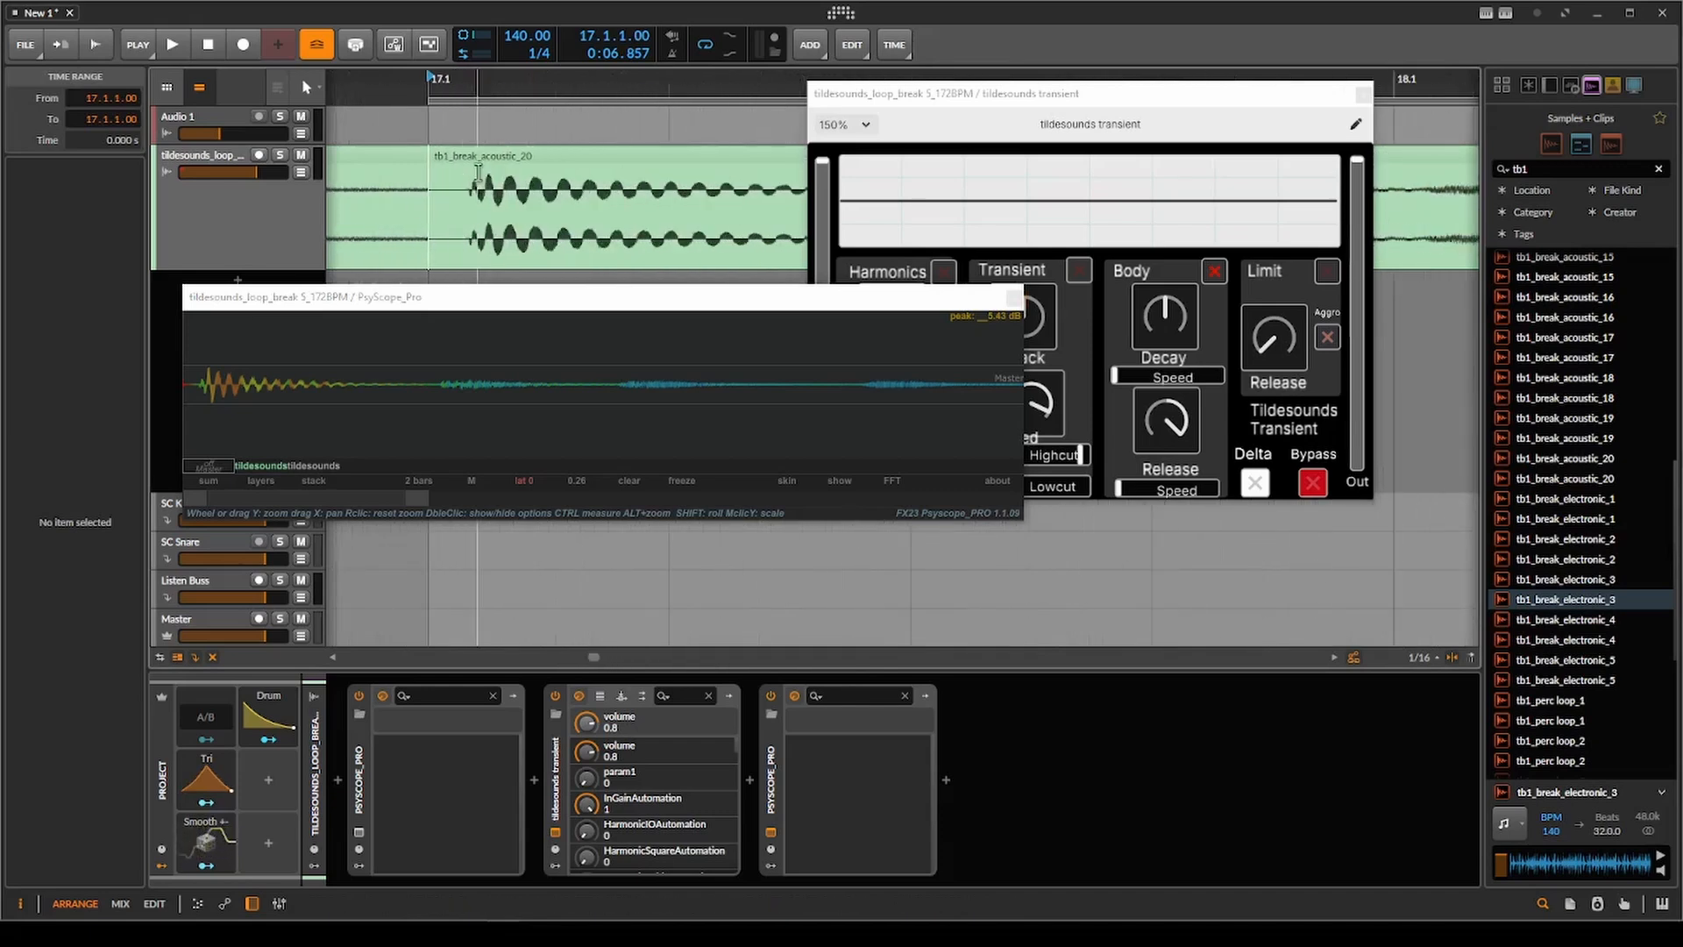
pyautogui.click(884, 121)
pyautogui.press('space')
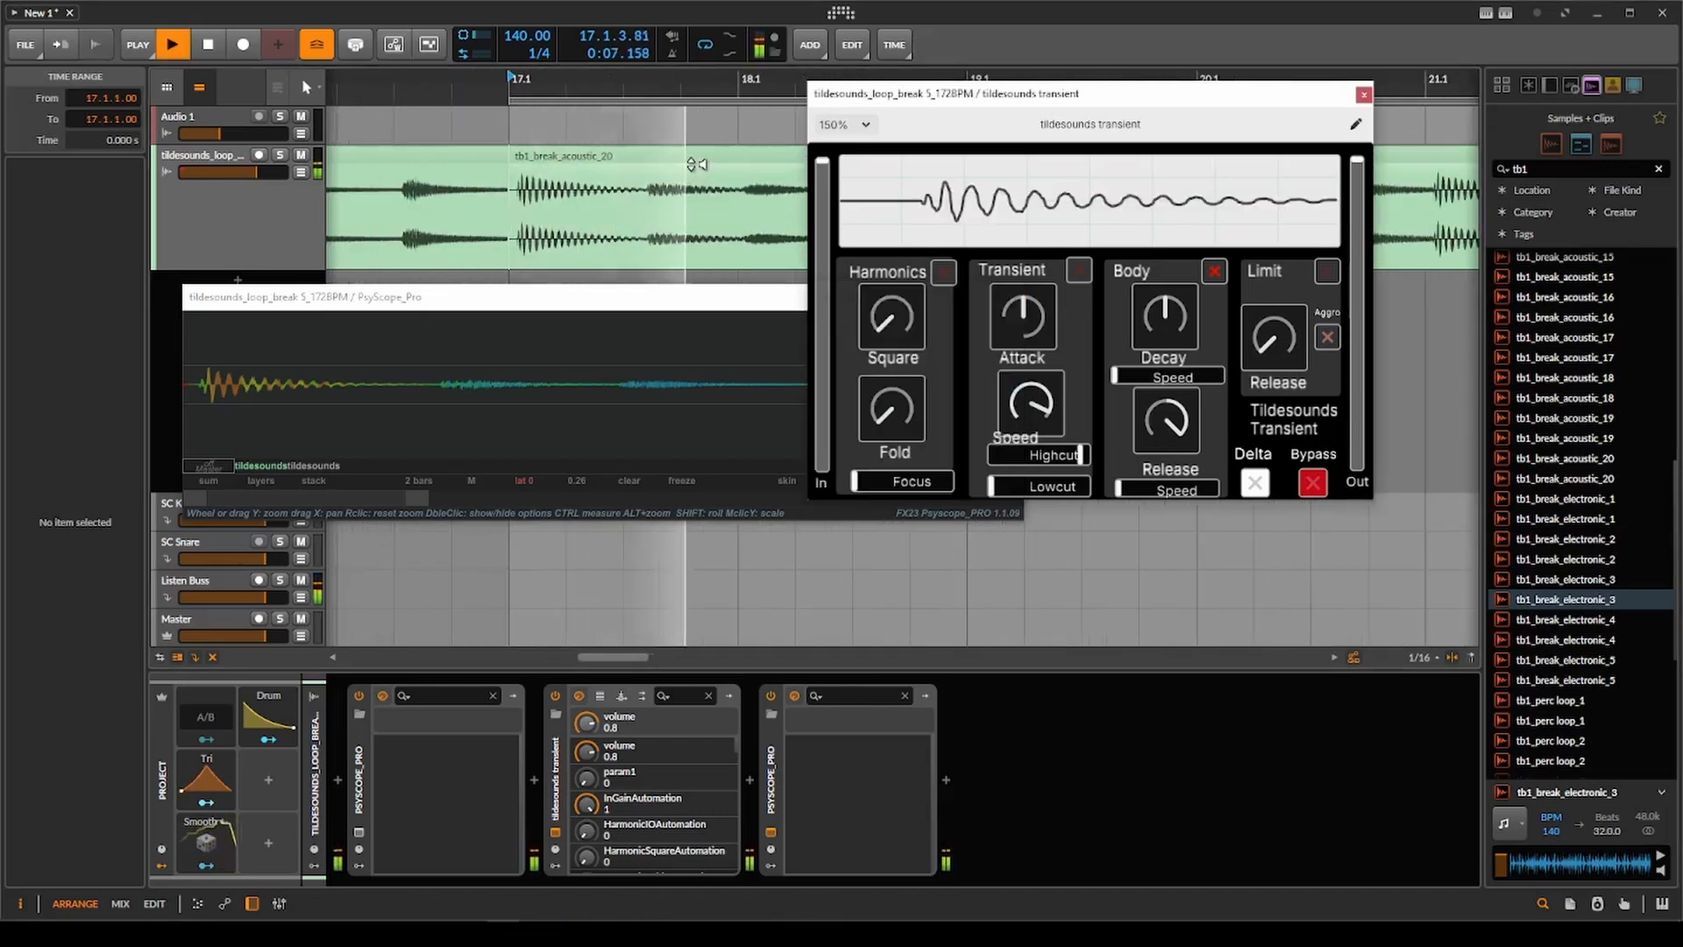
pyautogui.scroll(-5, 691, 167)
pyautogui.press('space')
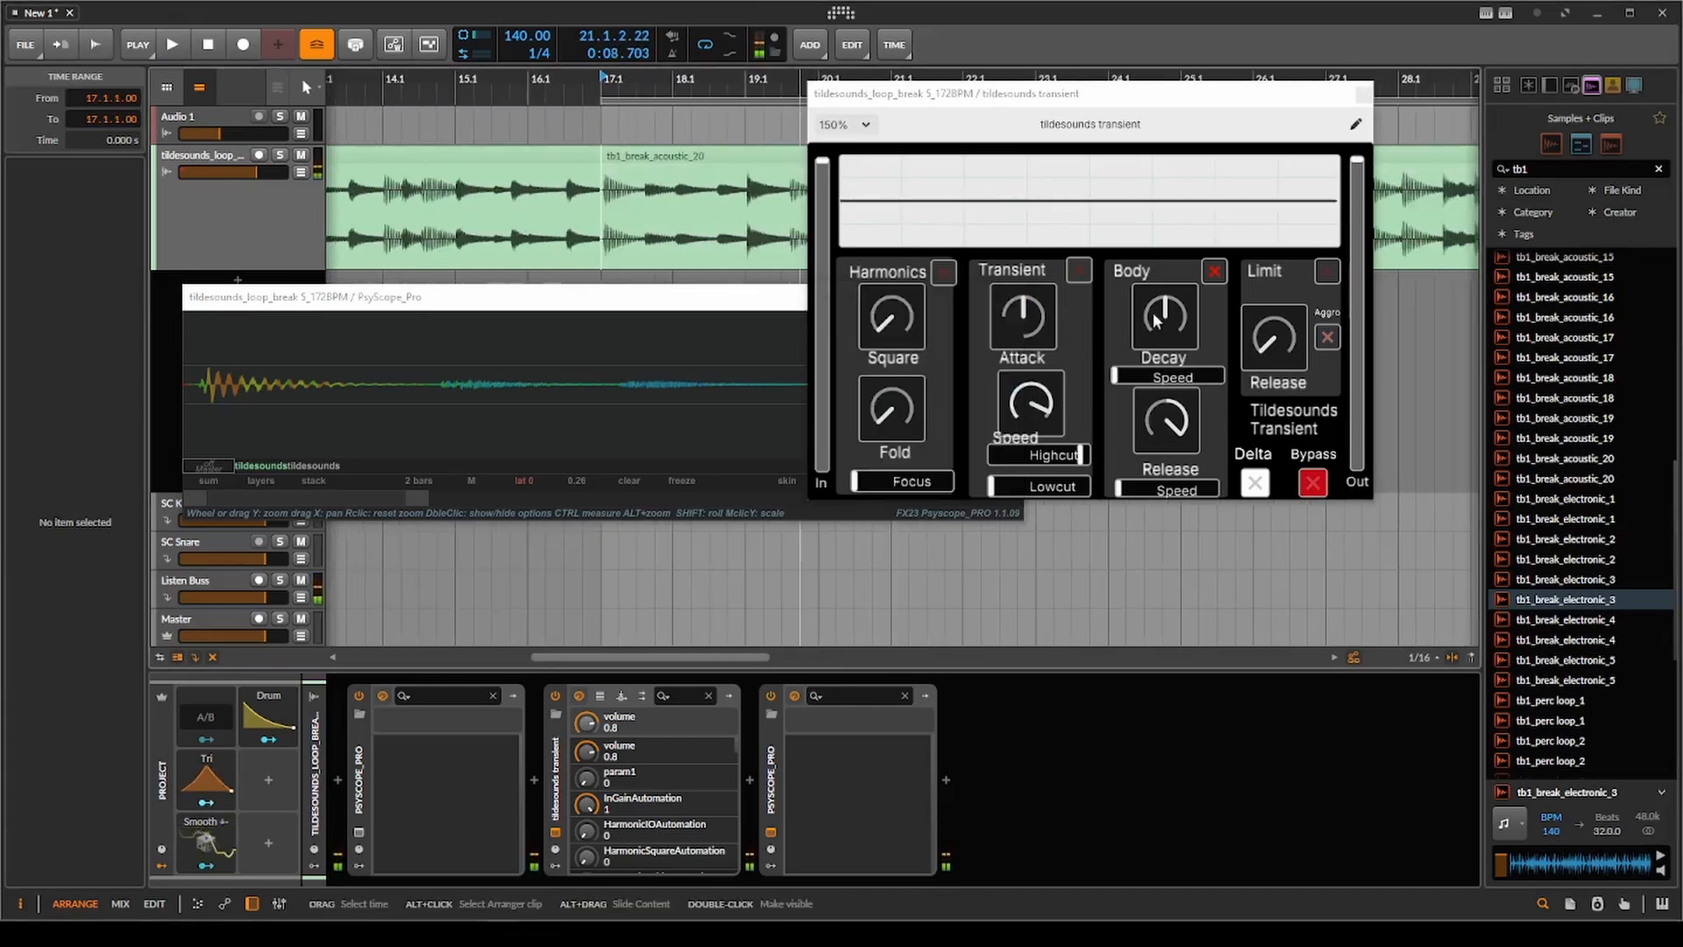
# Set Body Decay to minimum with its Speed at about two-thirds, and replay the clip to compare waveforms.
pyautogui.moveTo(1154, 318)
pyautogui.mouseDown()
pyautogui.moveTo(1159, 433)
pyautogui.moveTo(1227, 381)
pyautogui.mouseUp()
pyautogui.press('space')
pyautogui.press('space')
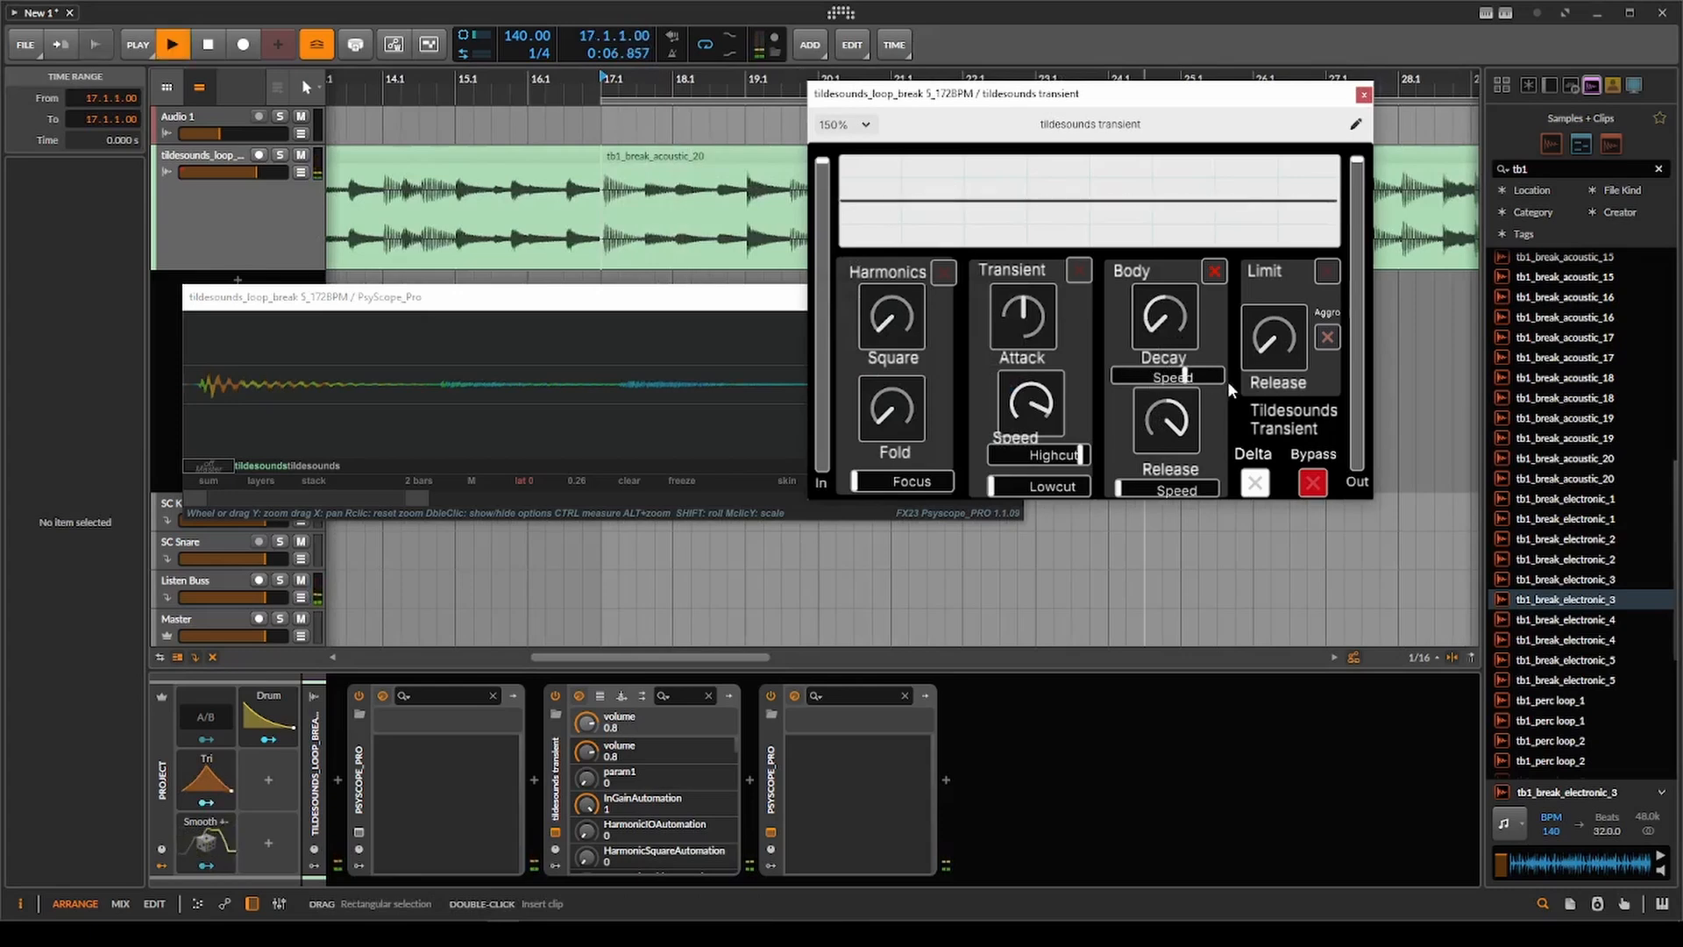
pyautogui.press('space')
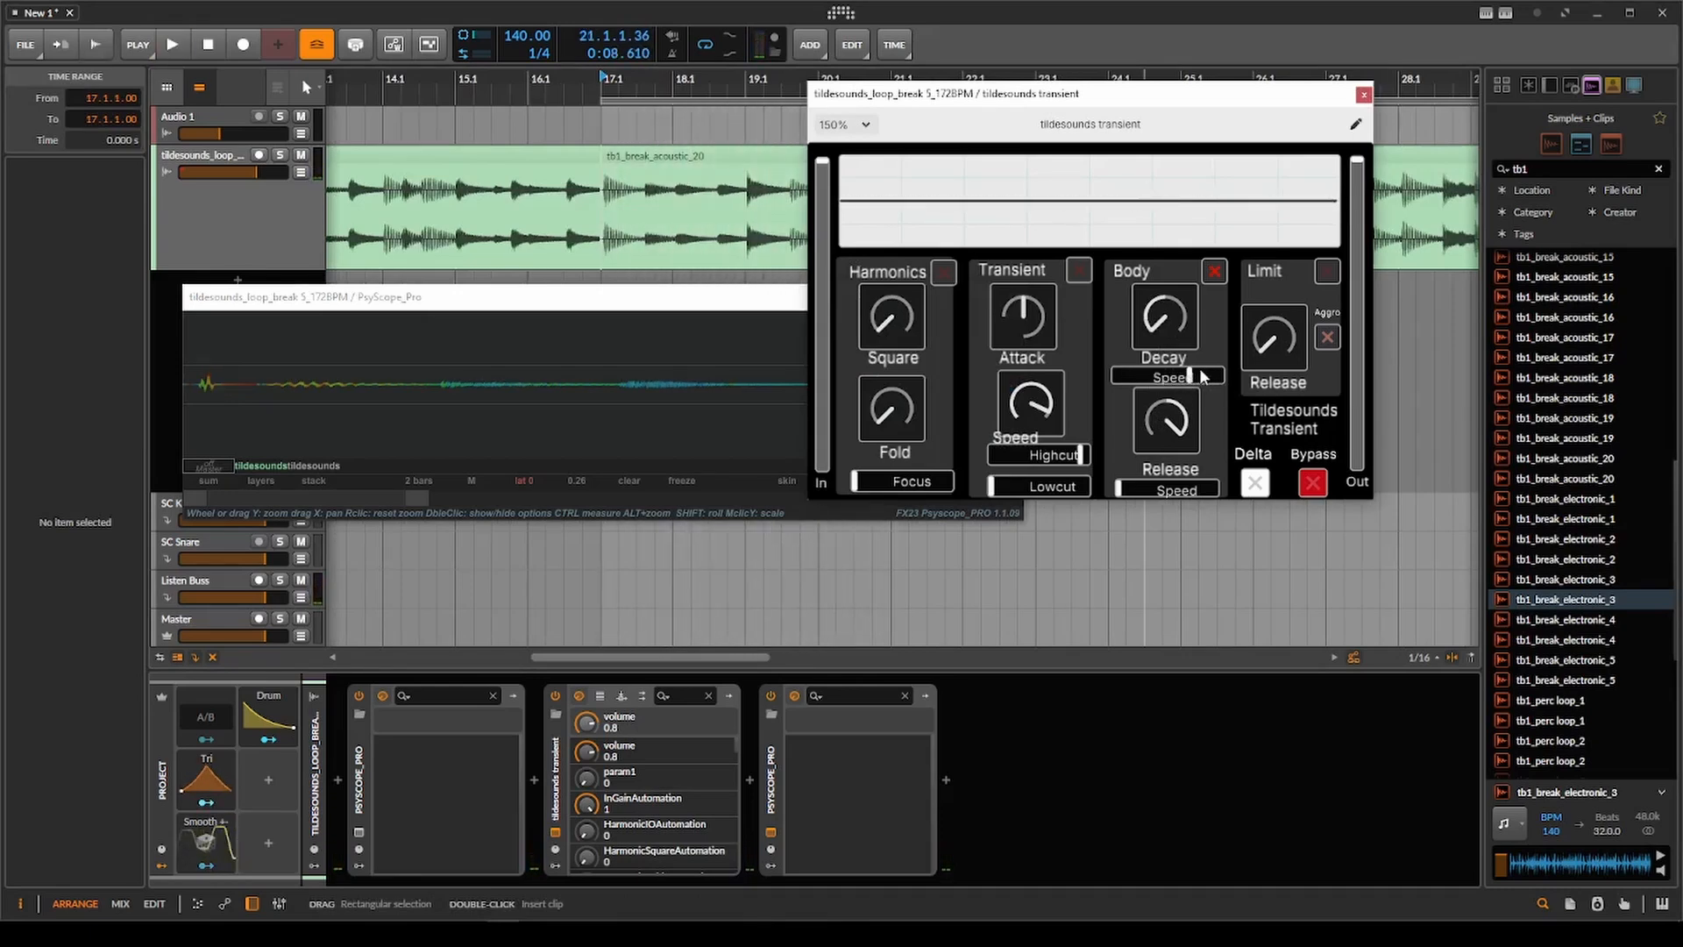
pyautogui.press('space')
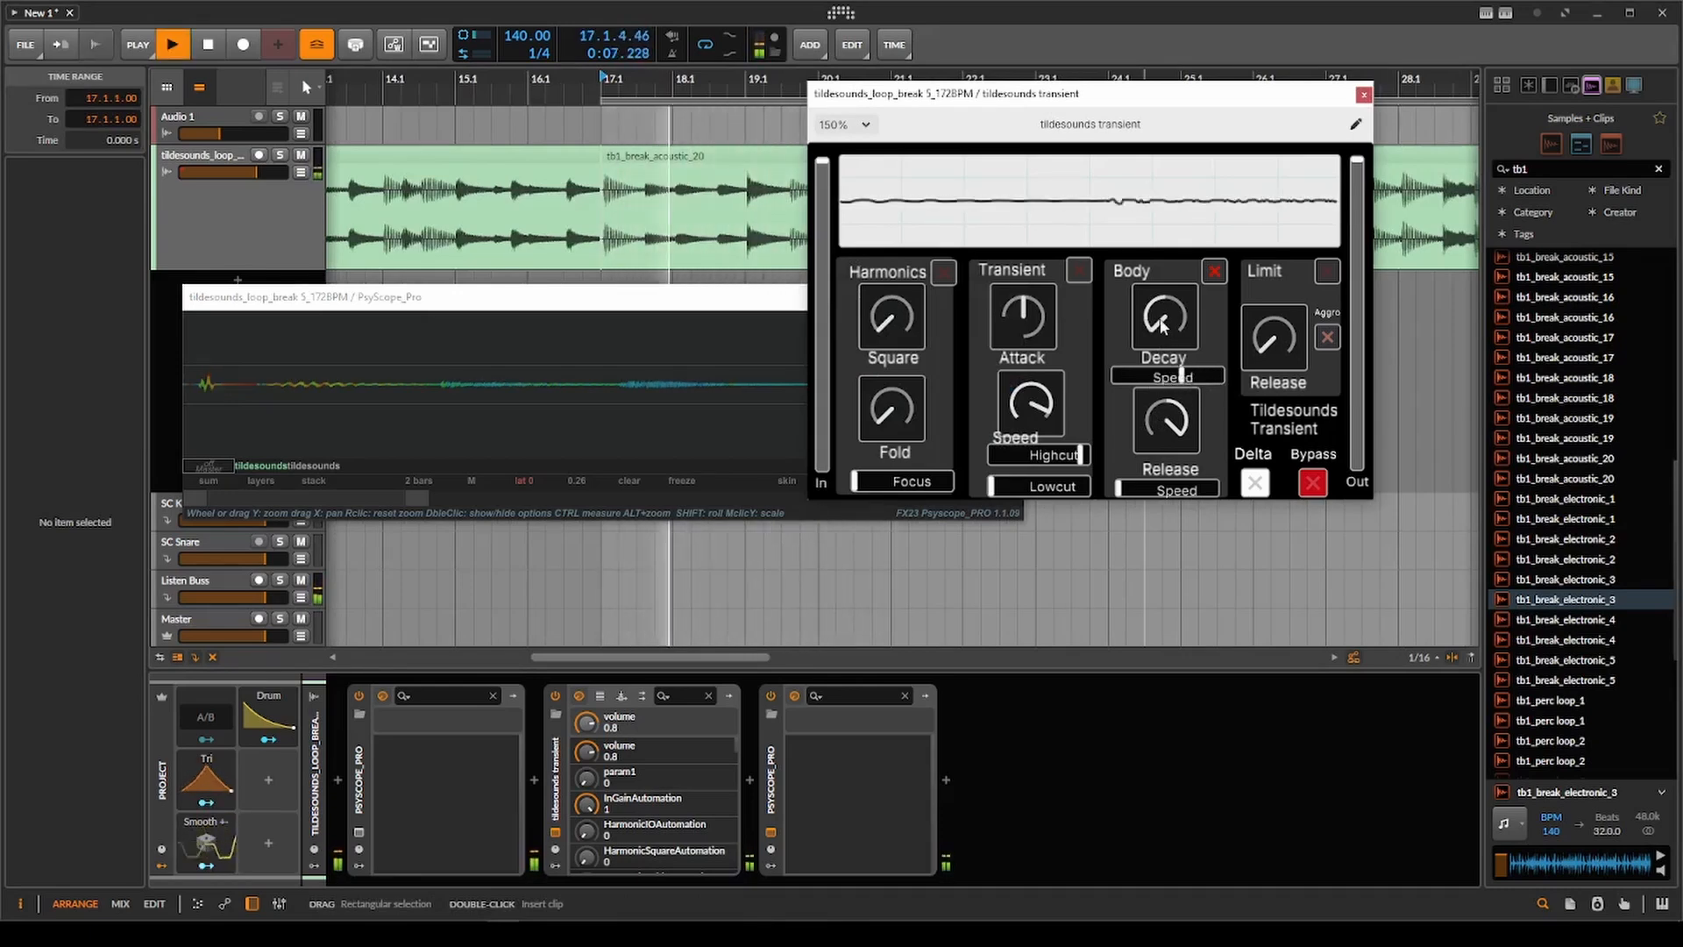
pyautogui.click(733, 398)
pyautogui.press('space')
# Raise Body Decay well above centre and replay the clip from bar 17.
pyautogui.click(1164, 332)
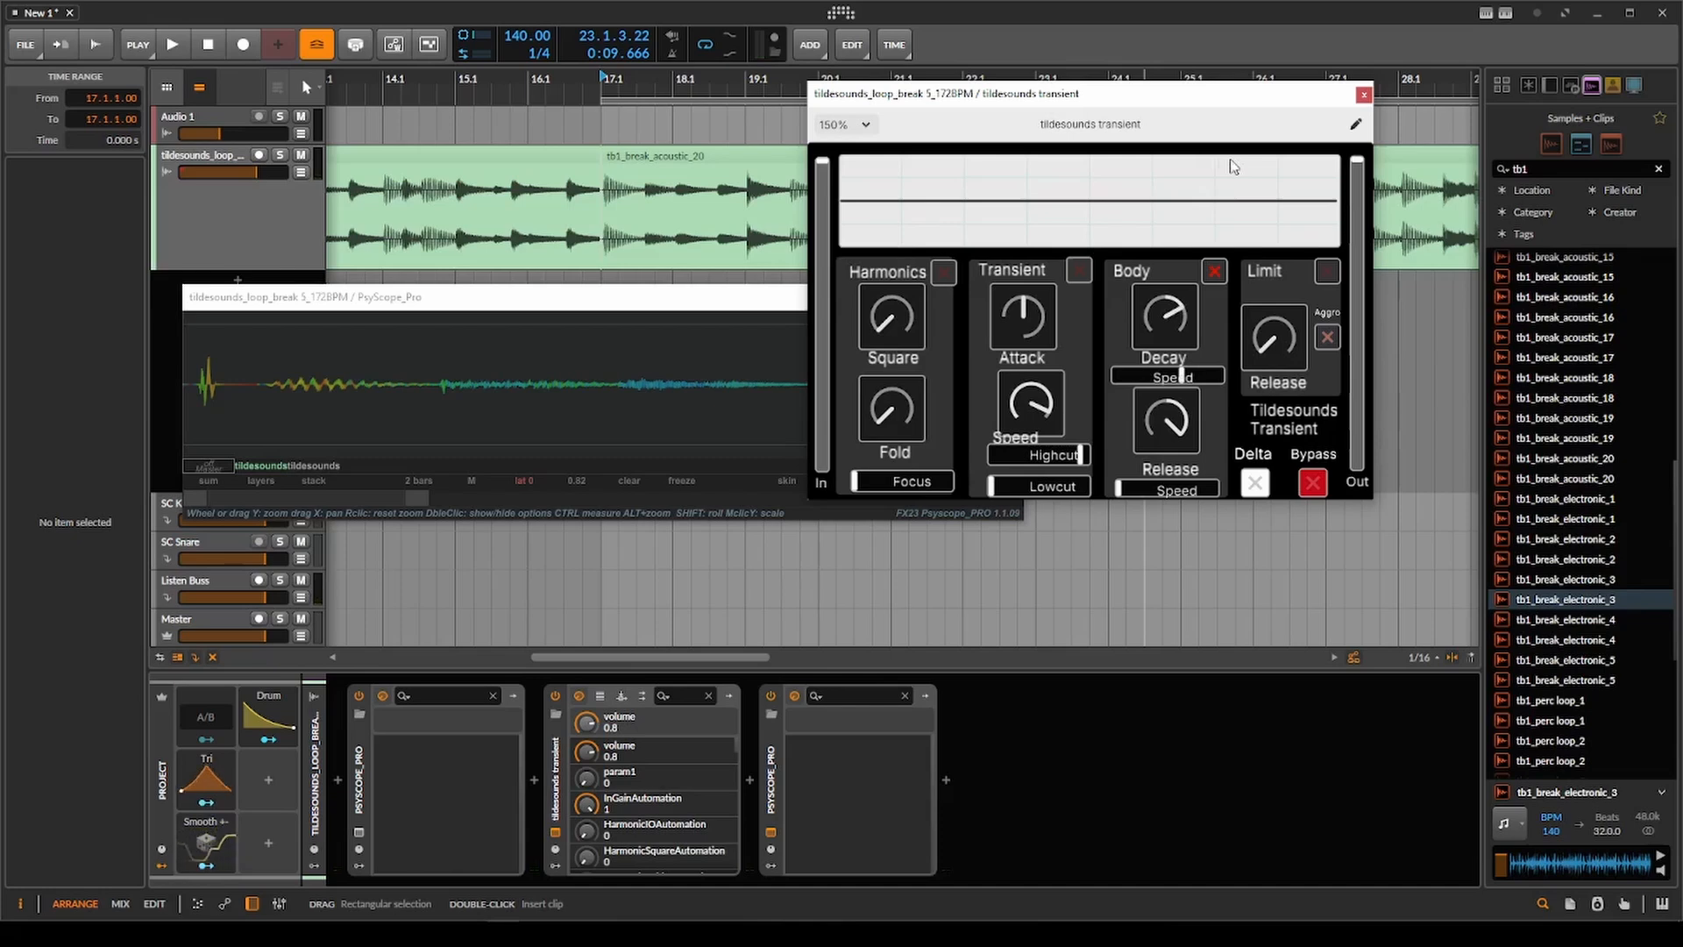
pyautogui.press('space')
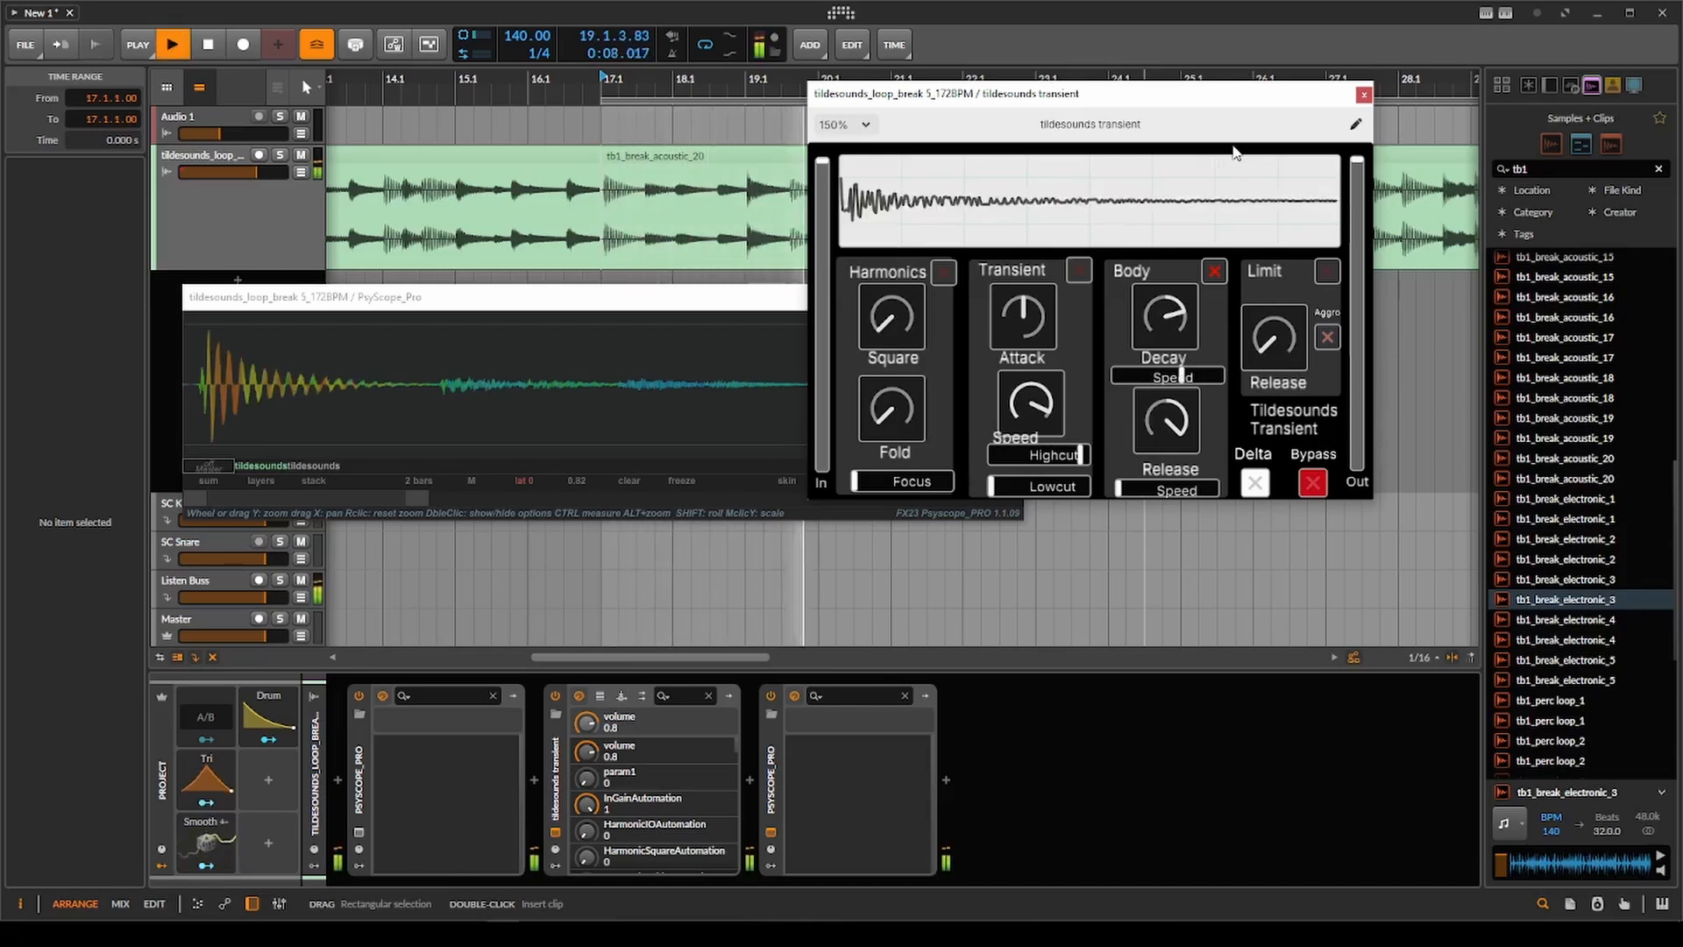
pyautogui.press('space')
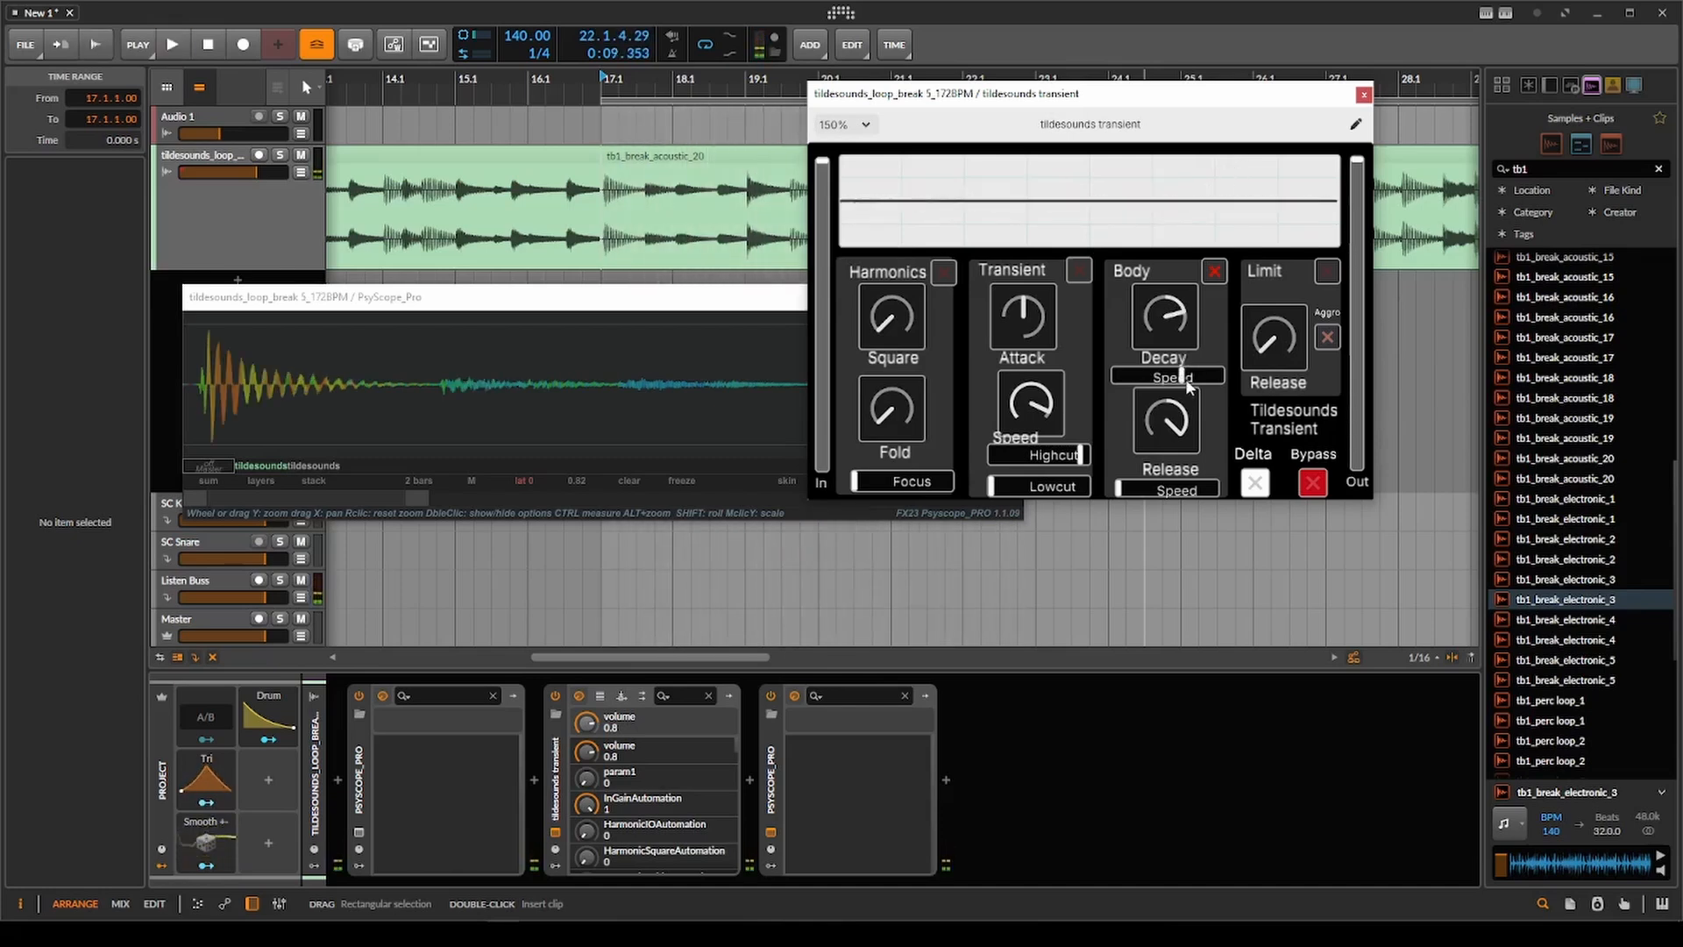
# Raise Body Decay to maximum while sweeping its Speed to minimum and back to about three-quarters, and return Decay to centre.
pyautogui.press('space')
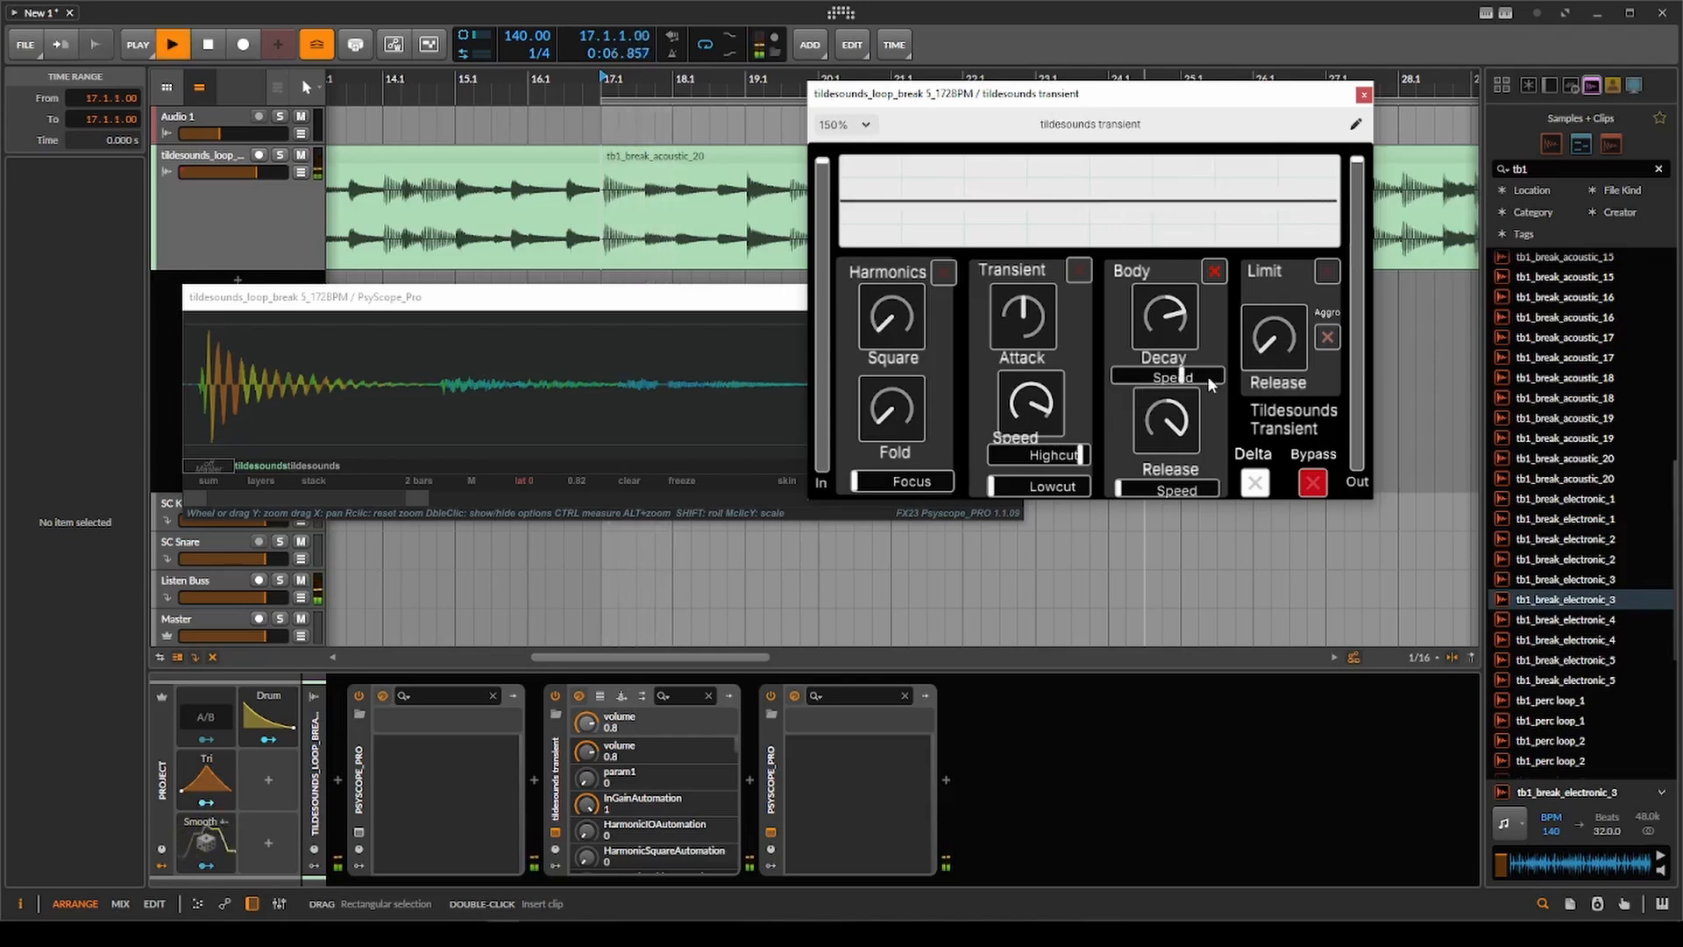
pyautogui.moveTo(1210, 384); pyautogui.dragTo(1098, 383)
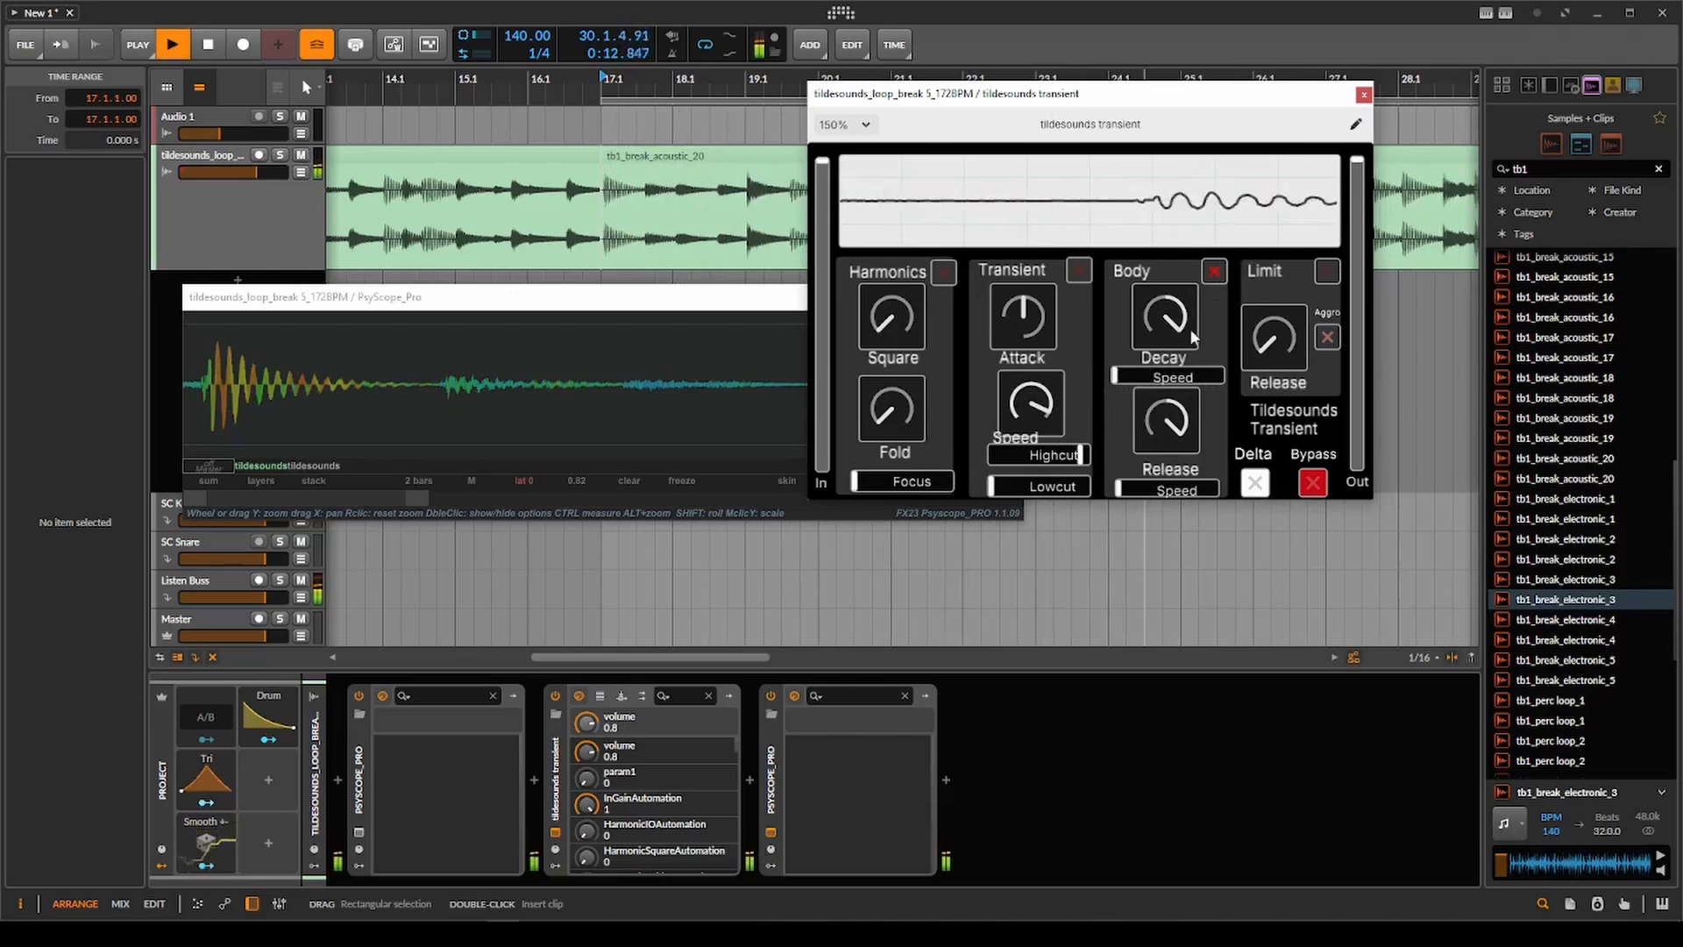
pyautogui.moveTo(1159, 378); pyautogui.dragTo(1277, 377)
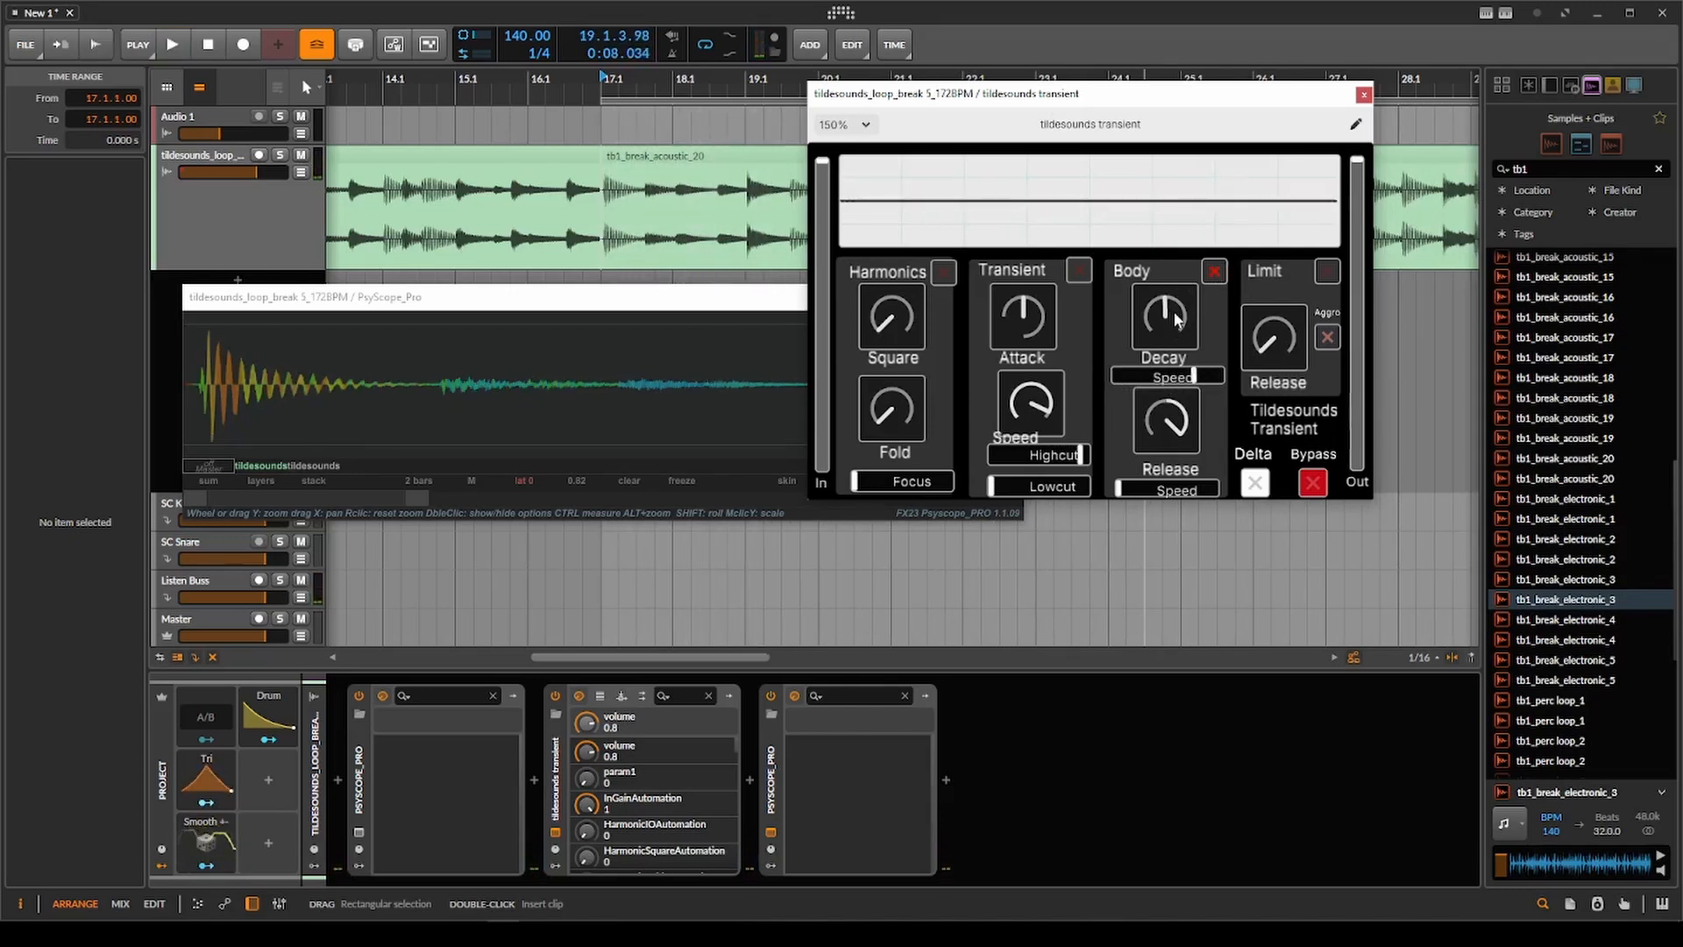
# Enable Transient with Attack raised, lower Body Release to minimum, centre Body Decay, and play tb1_break_acoustic_20 from bar 17.
pyautogui.moveTo(1168, 335); pyautogui.dragTo(1166, 353)
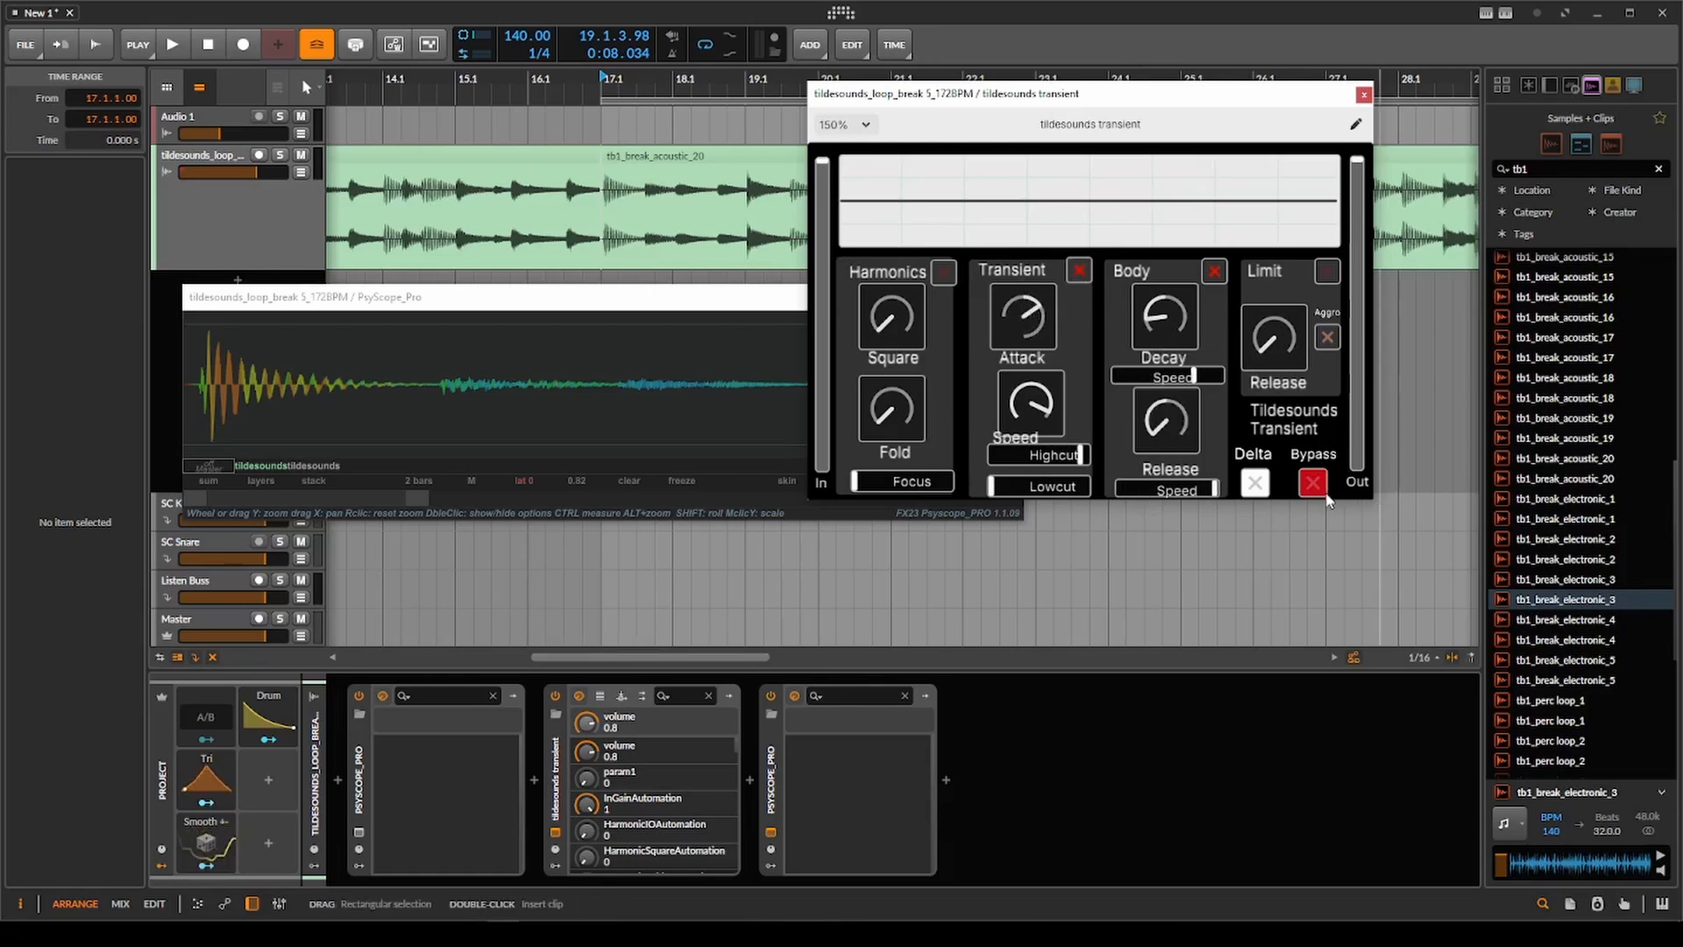
pyautogui.click(605, 226)
pyautogui.scroll(-2, 606, 233)
pyautogui.doubleClick(1167, 322)
pyautogui.press('space')
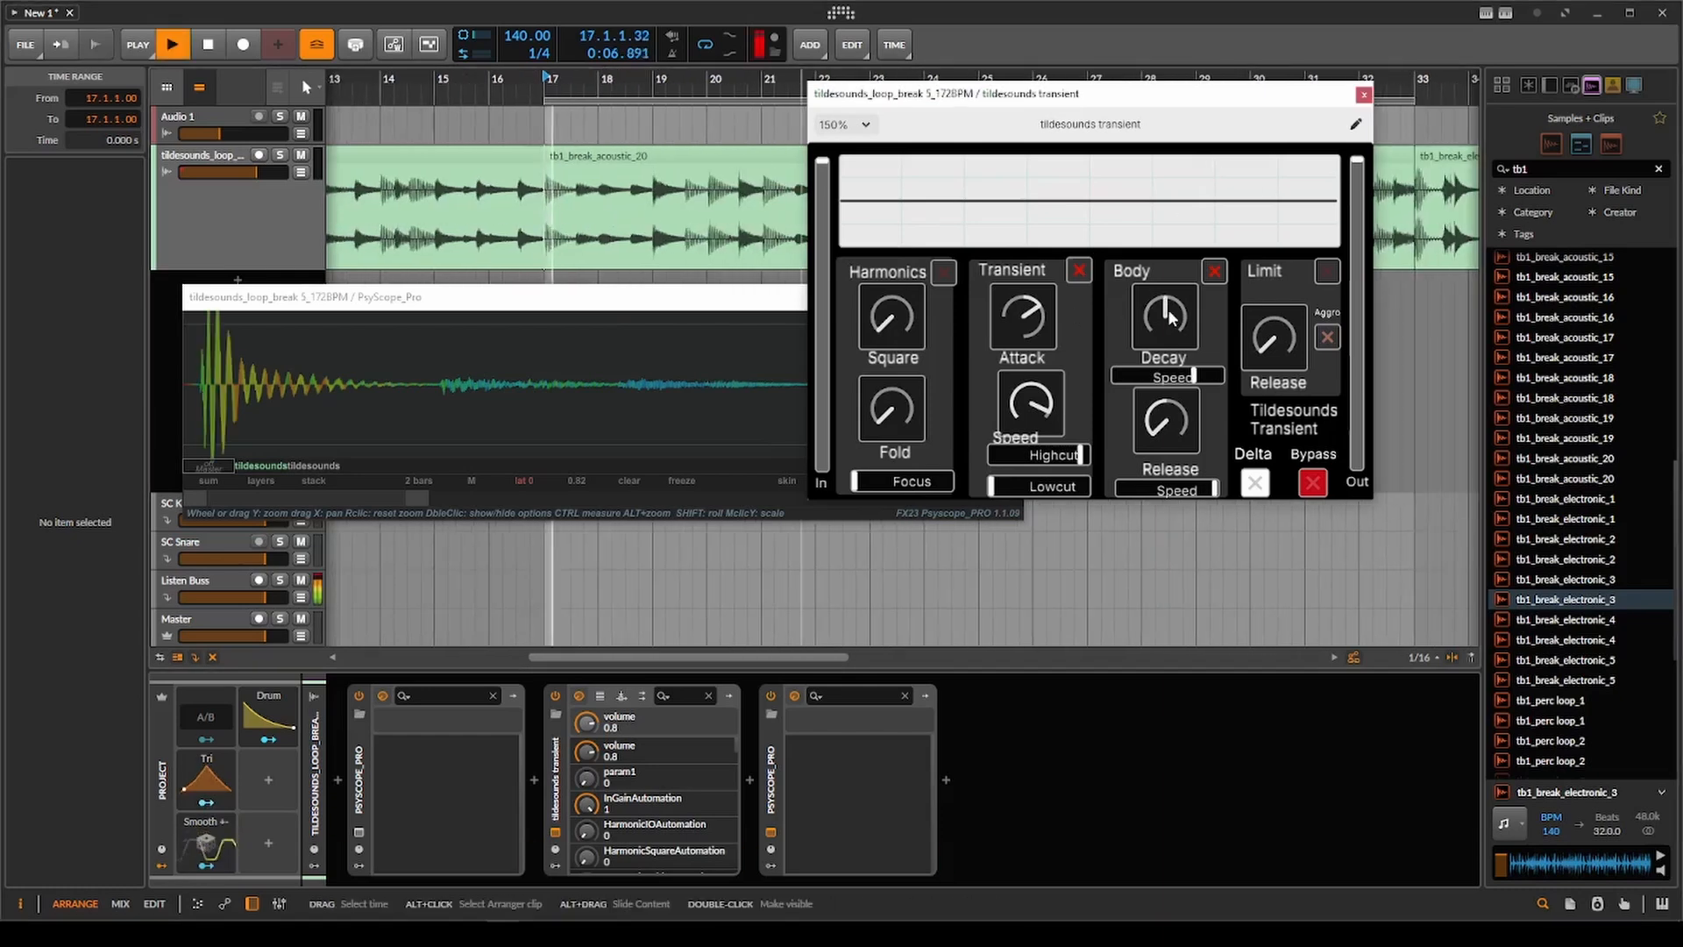
# Raise Transient Attack slightly, move its Lowcut to about halfway and Highcut just below maximum, and replay the clip.
pyautogui.moveTo(1031, 325); pyautogui.dragTo(1032, 316)
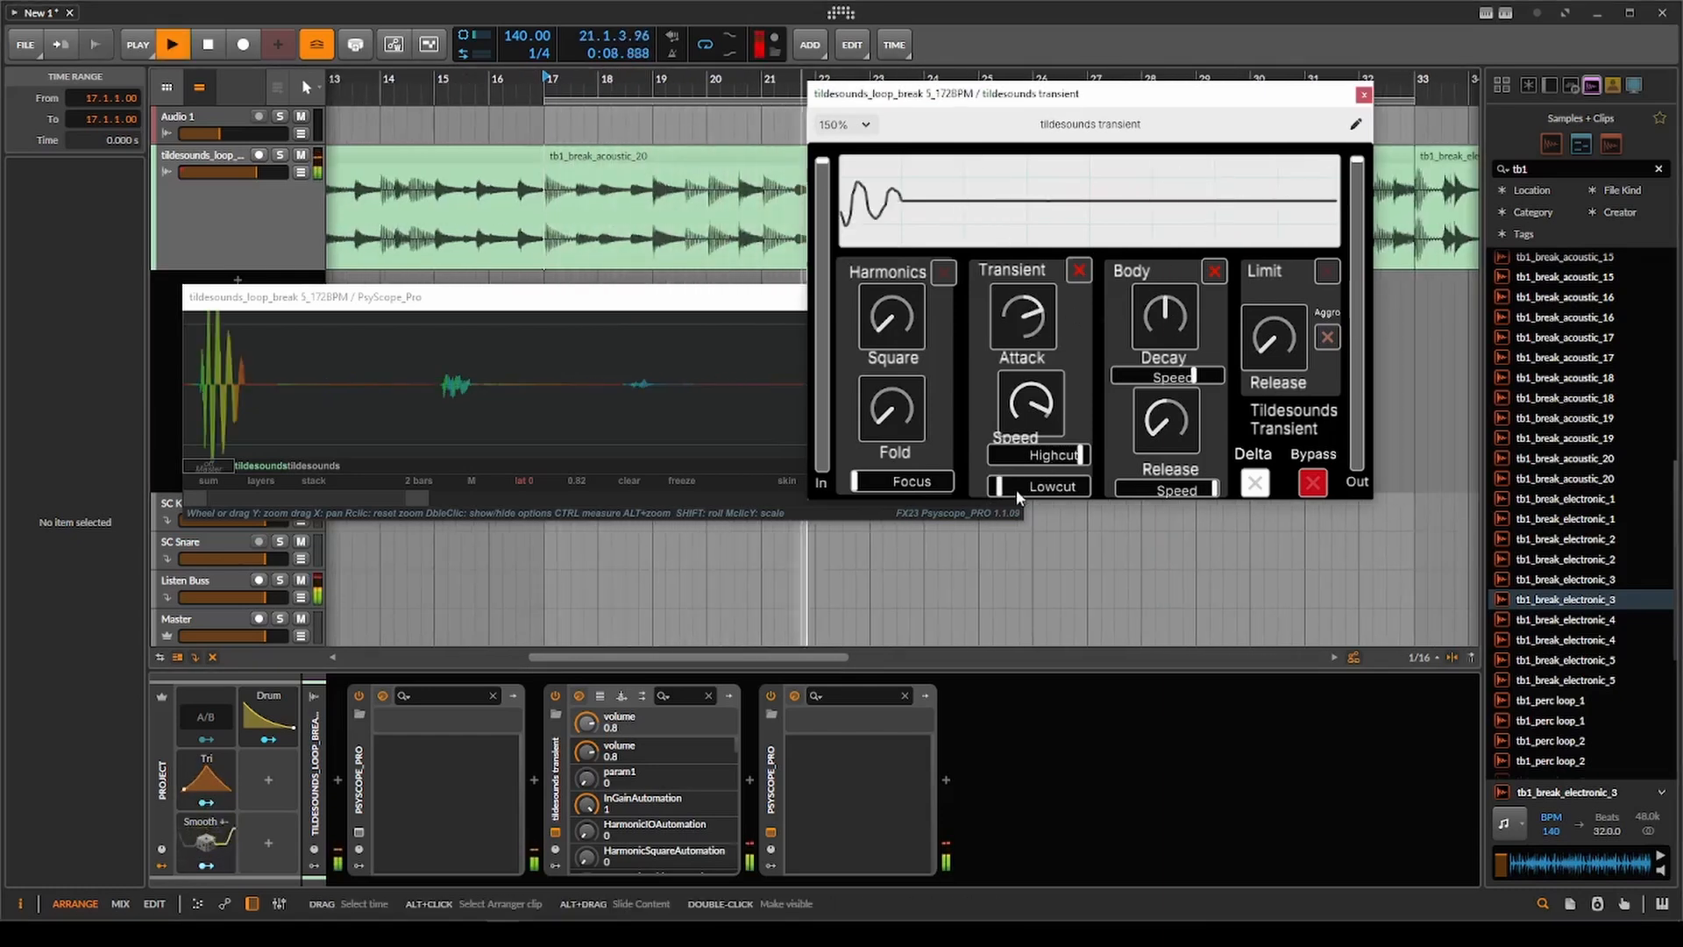
pyautogui.moveTo(1016, 489); pyautogui.dragTo(1080, 458)
pyautogui.press('space')
pyautogui.press('space')
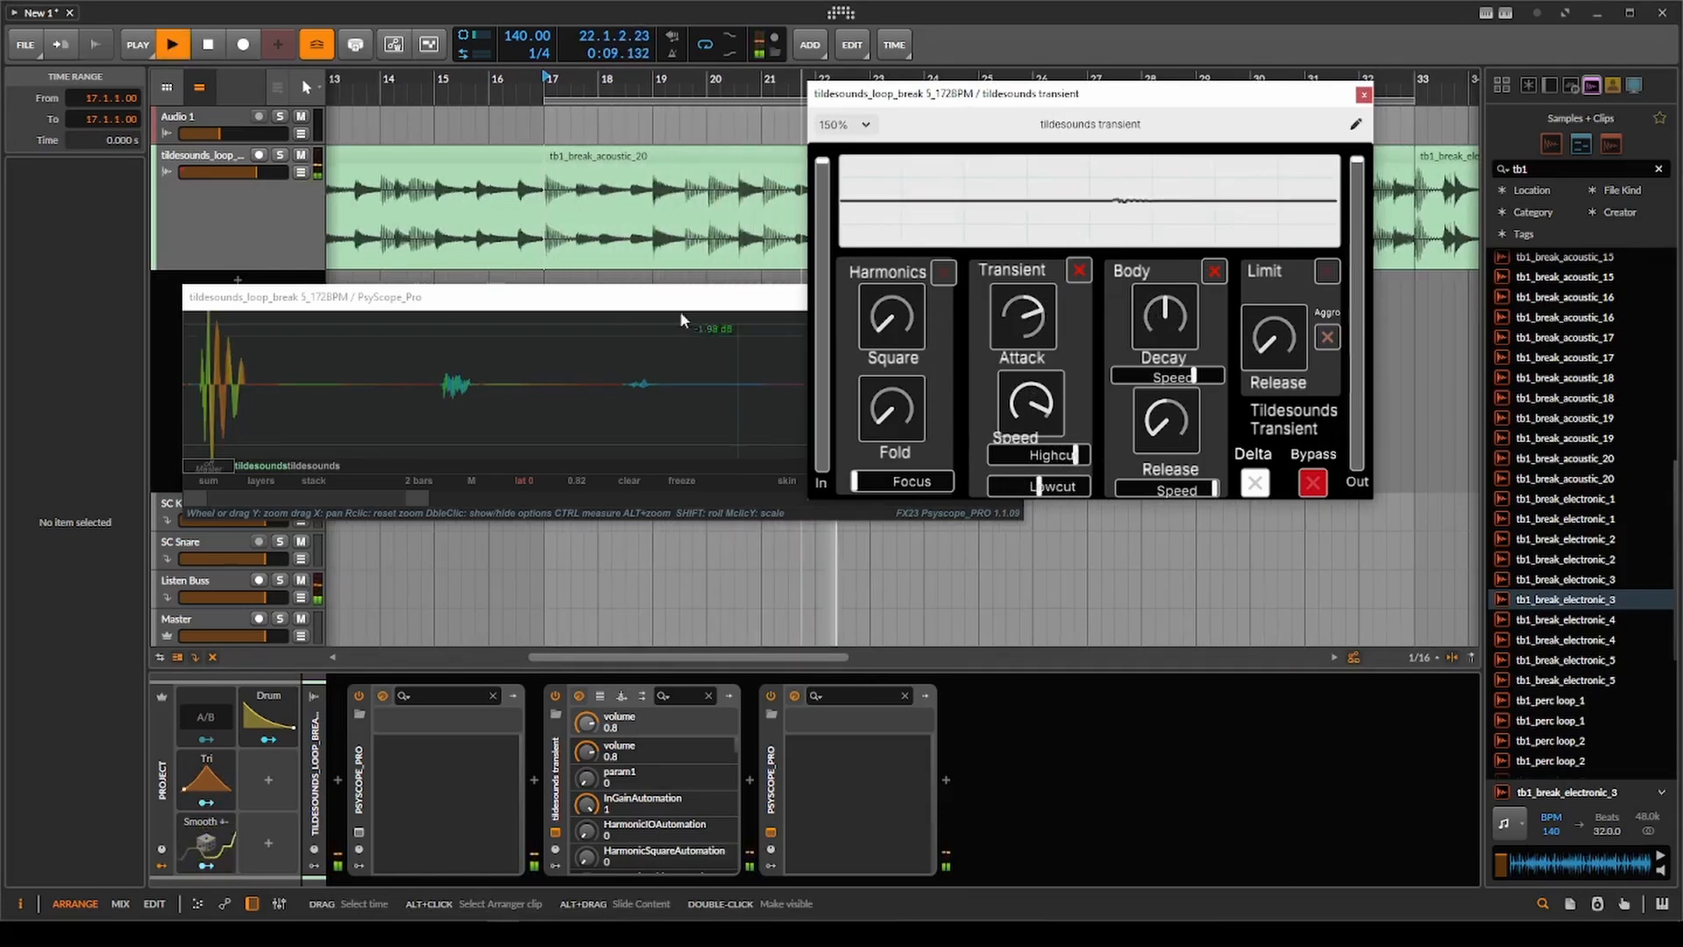
pyautogui.press('space')
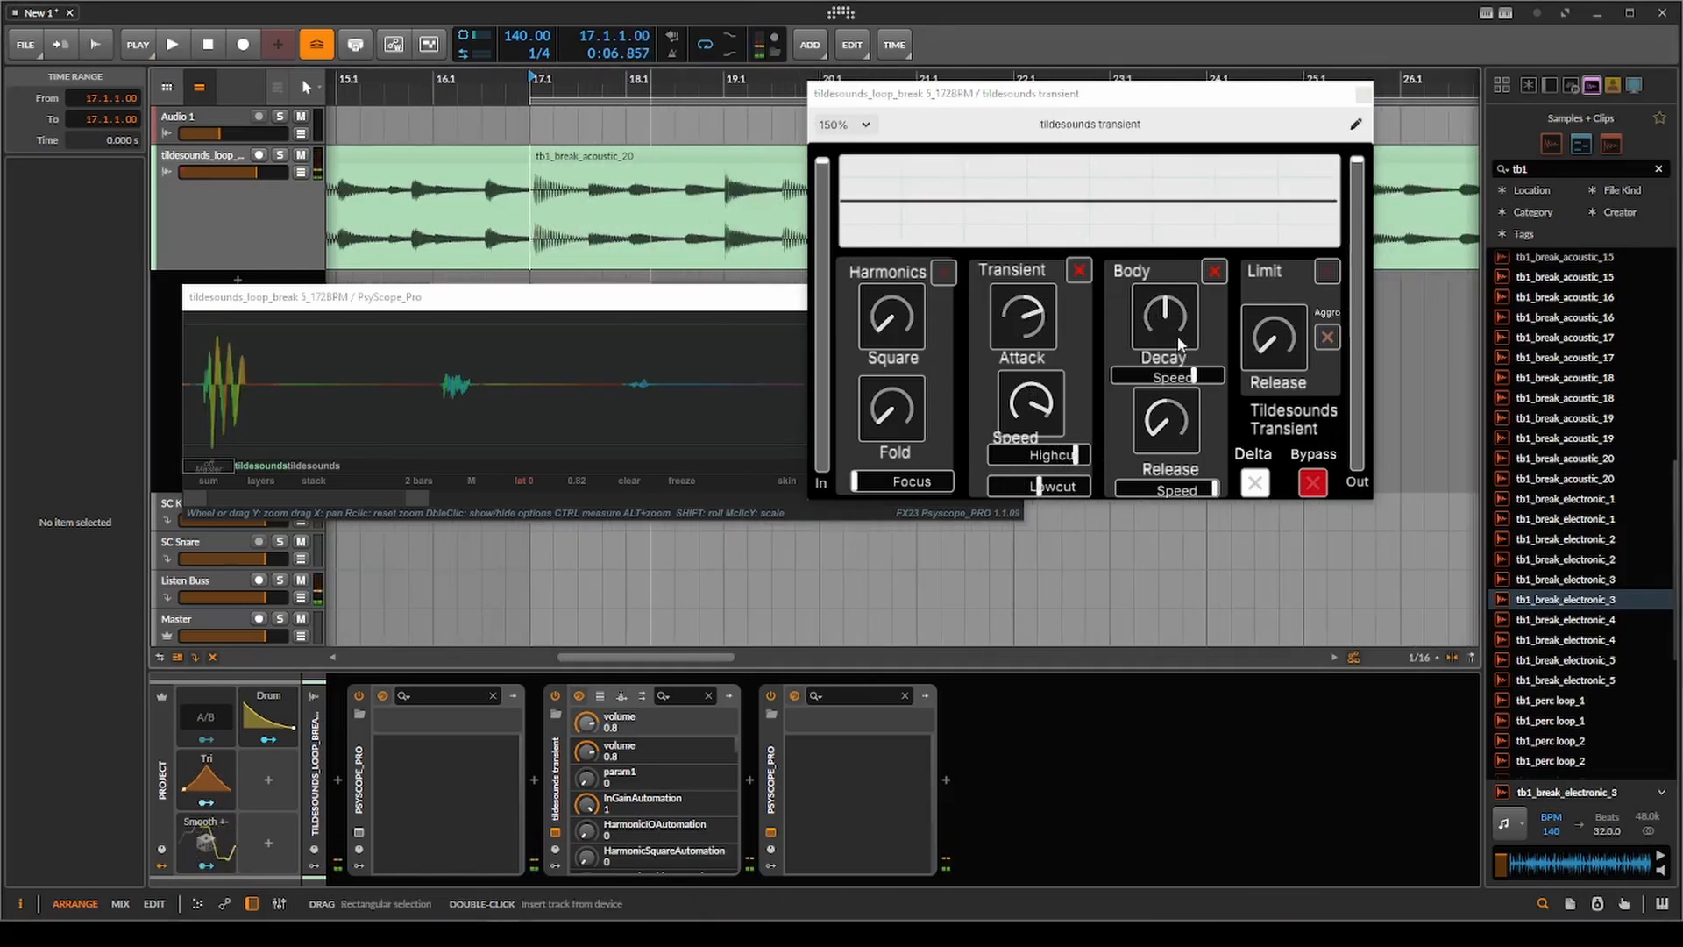
# Lower Body Decay to minimum while playing the clip from bar 17.
pyautogui.press('space')
pyautogui.moveTo(1177, 321); pyautogui.dragTo(1186, 474)
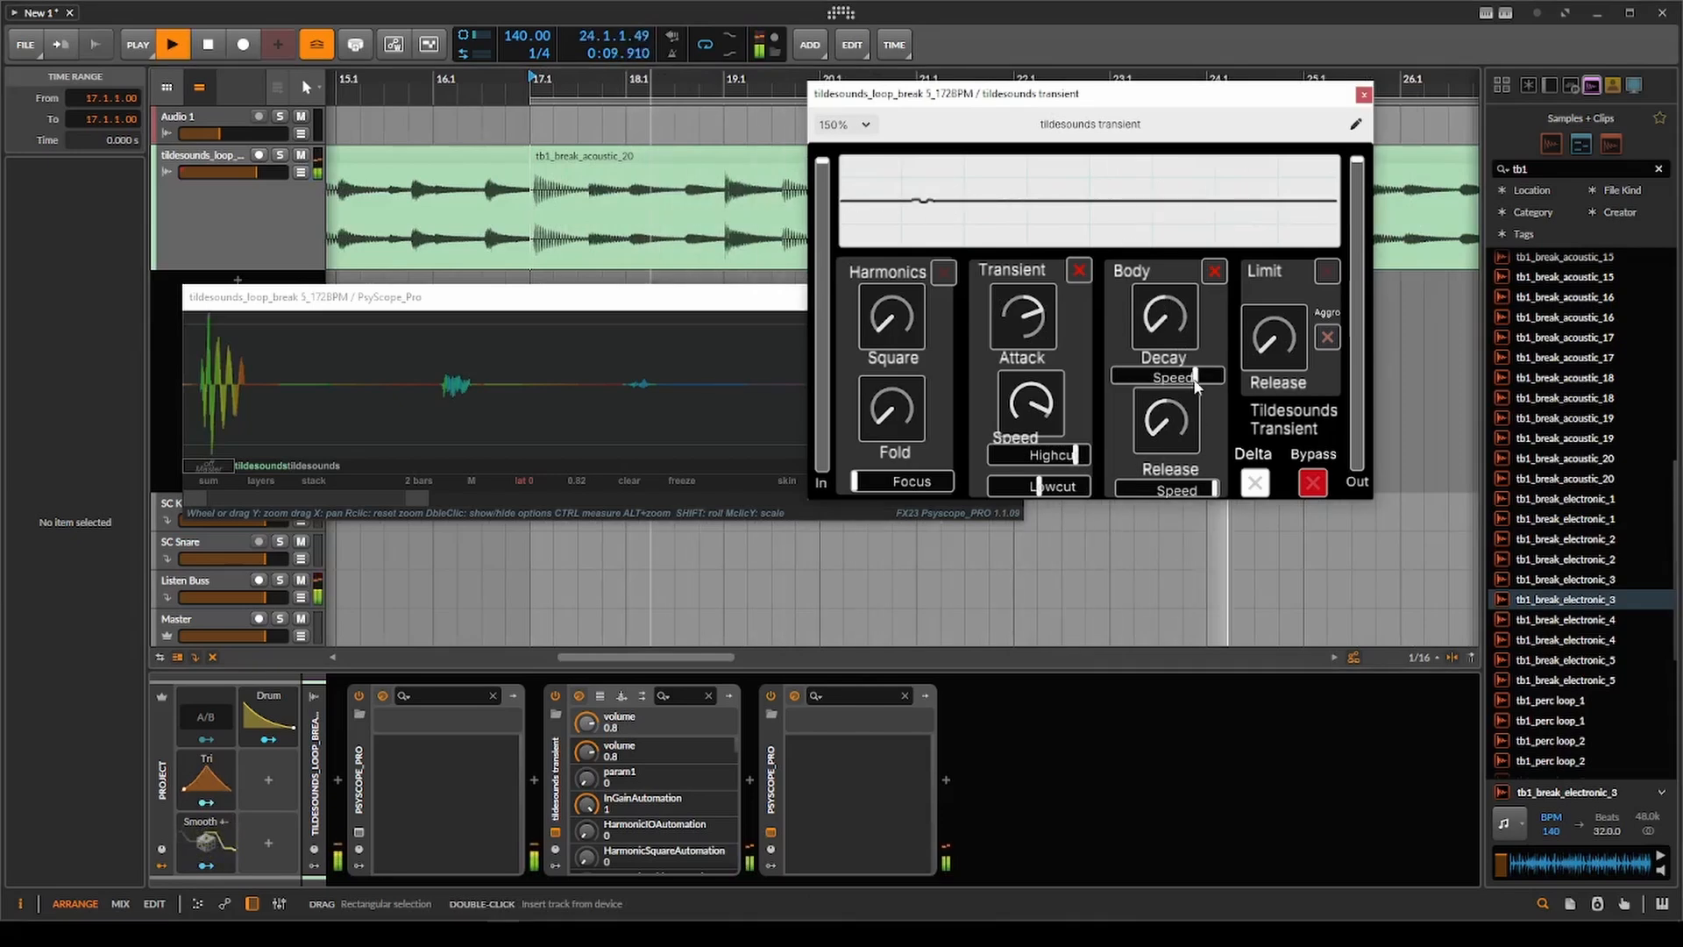
pyautogui.click(642, 246)
pyautogui.press('space')
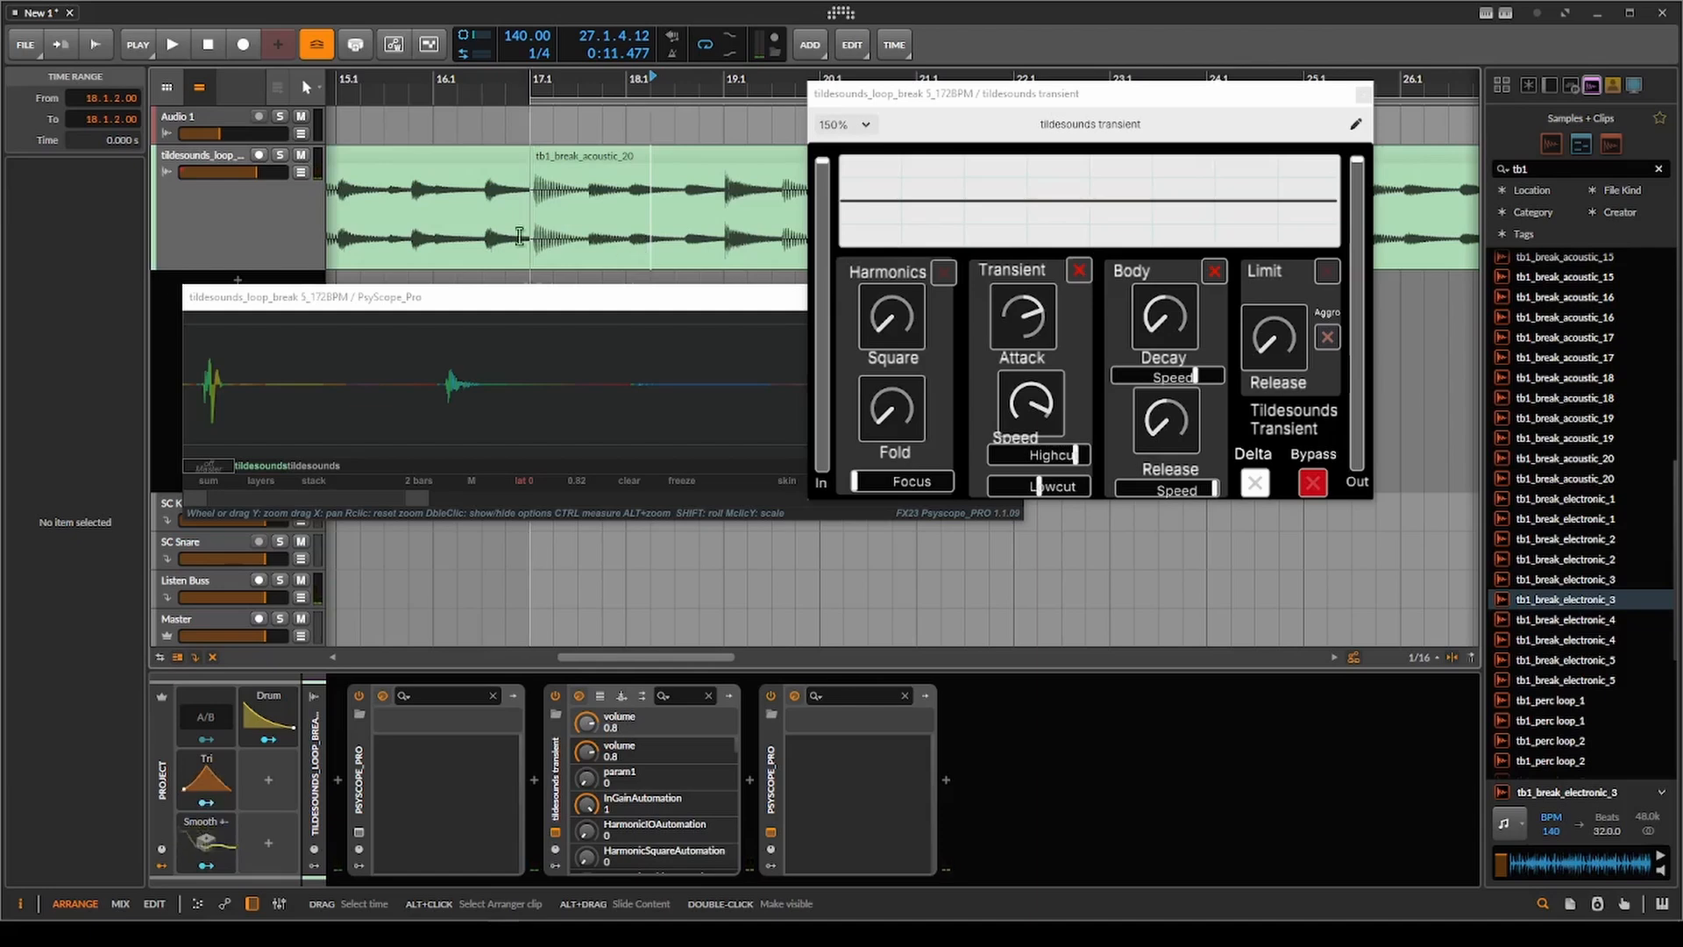
# Set the play position back to the start of tb1_break_acoustic_20 at bar 17 and replay its opening.
pyautogui.moveTo(560, 221); pyautogui.dragTo(493, 211)
pyautogui.click(481, 217)
pyautogui.press('space')
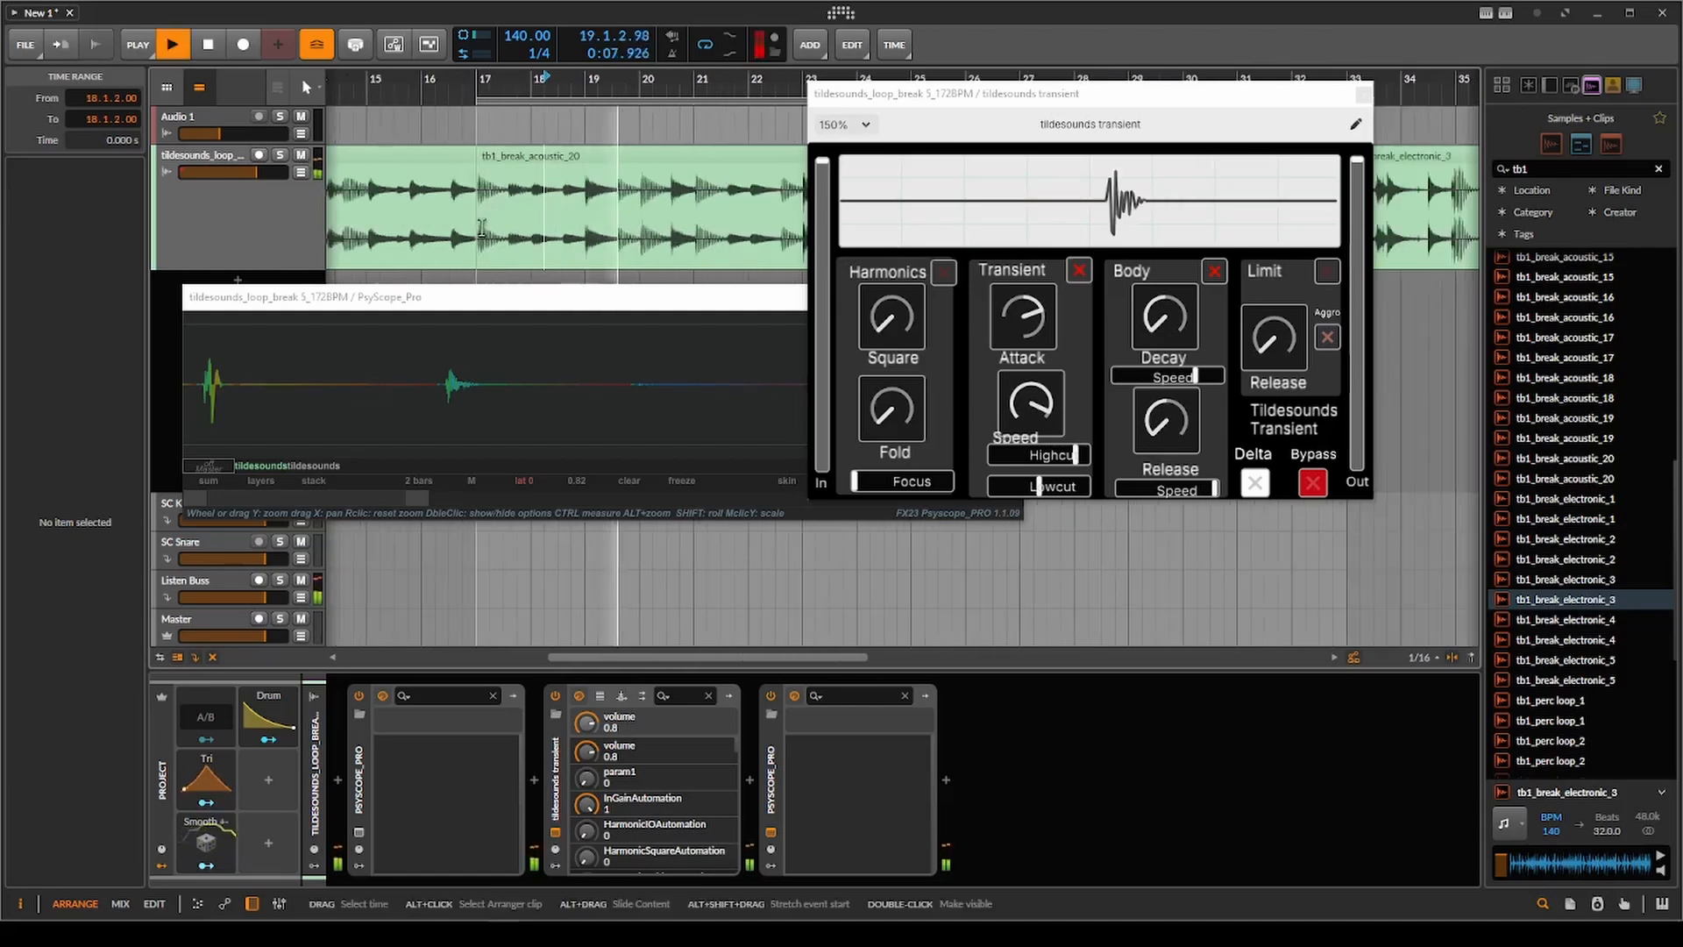
pyautogui.scroll(-2, 696, 268)
pyautogui.press('space')
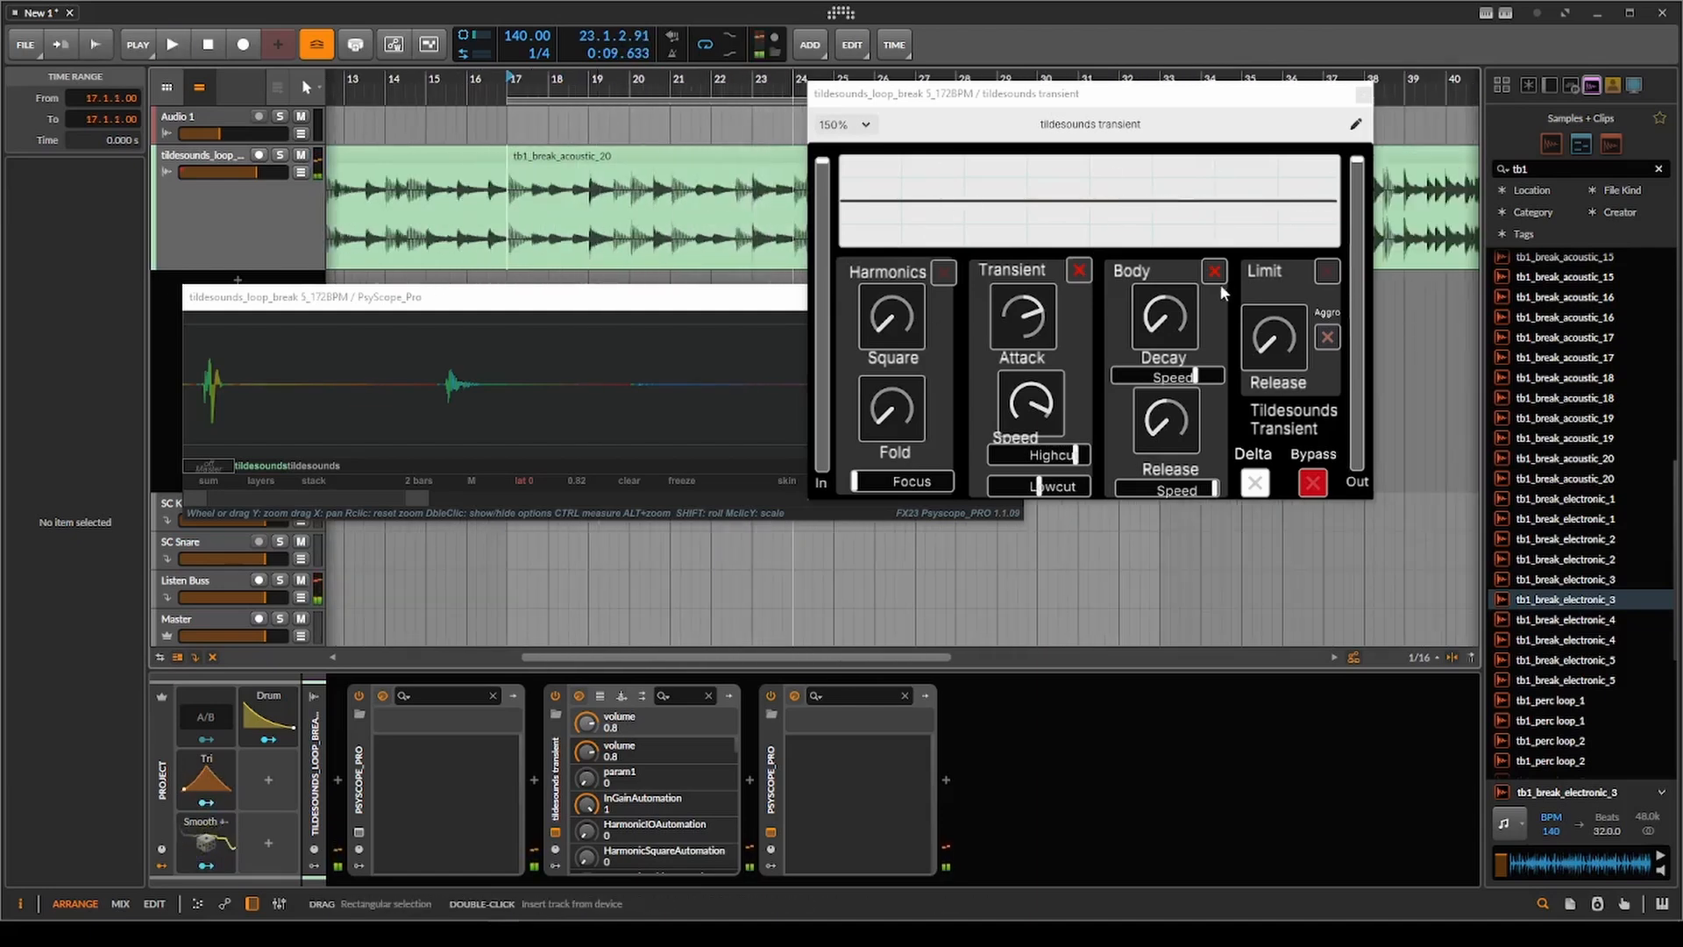
# Switch off Transient and Body with Attack, Decay and Release centred, and enable Limit with Aggro off.
pyautogui.click(1174, 312)
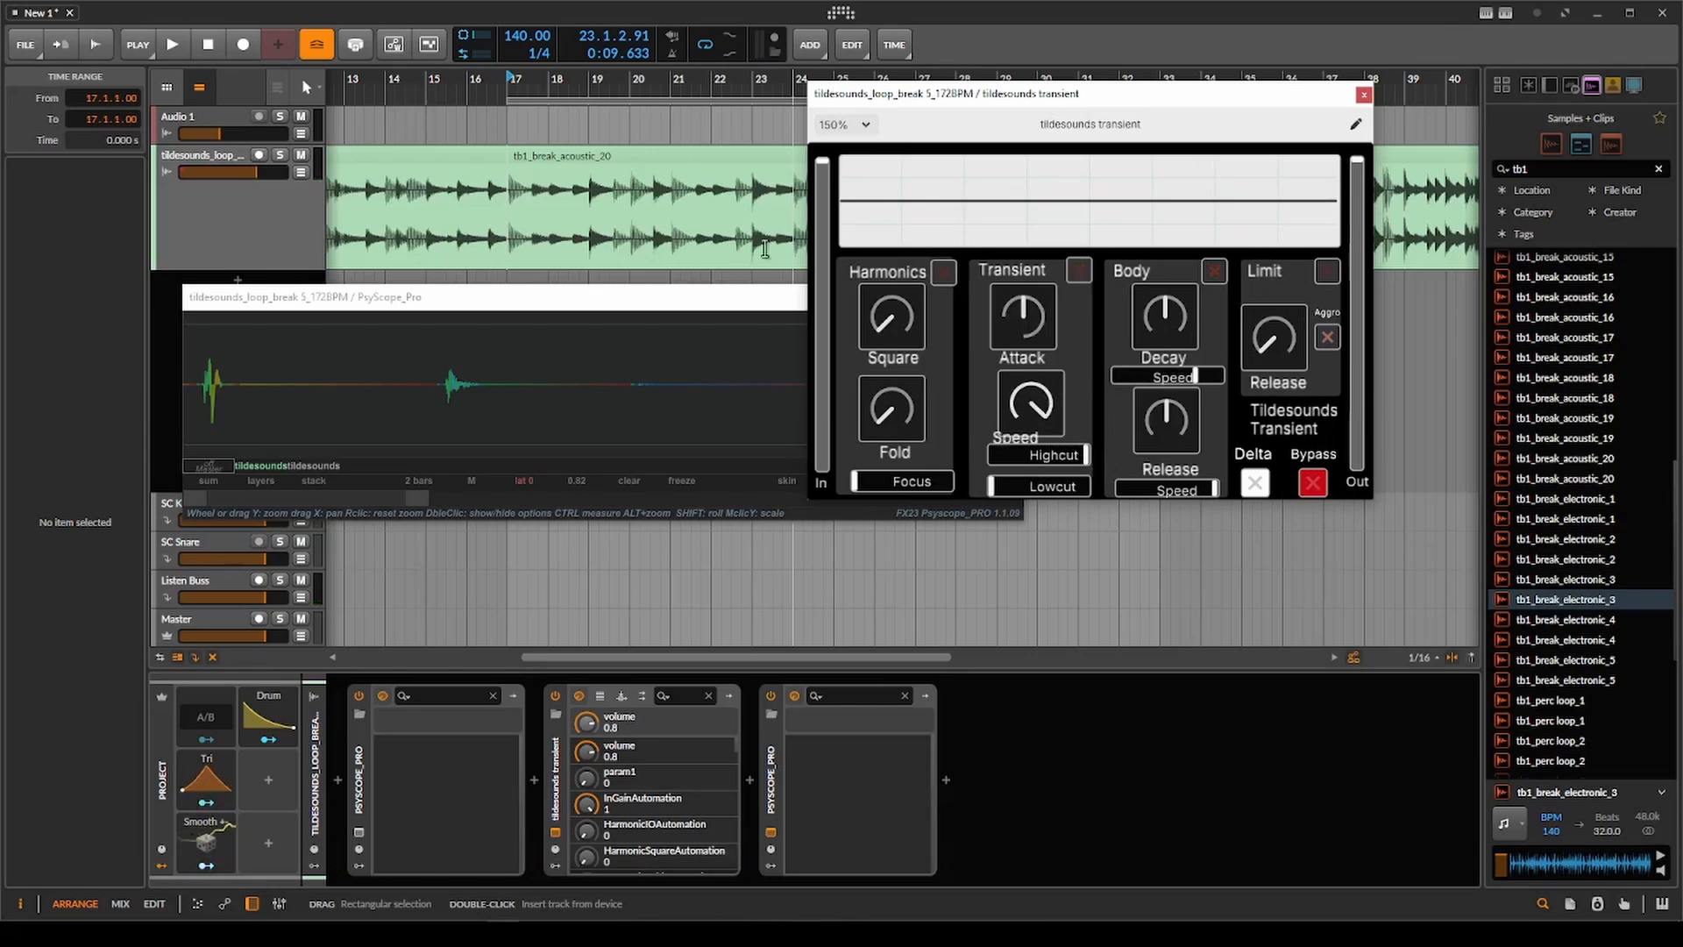
pyautogui.scroll(-5, 605, 232)
pyautogui.scroll(3, 522, 204)
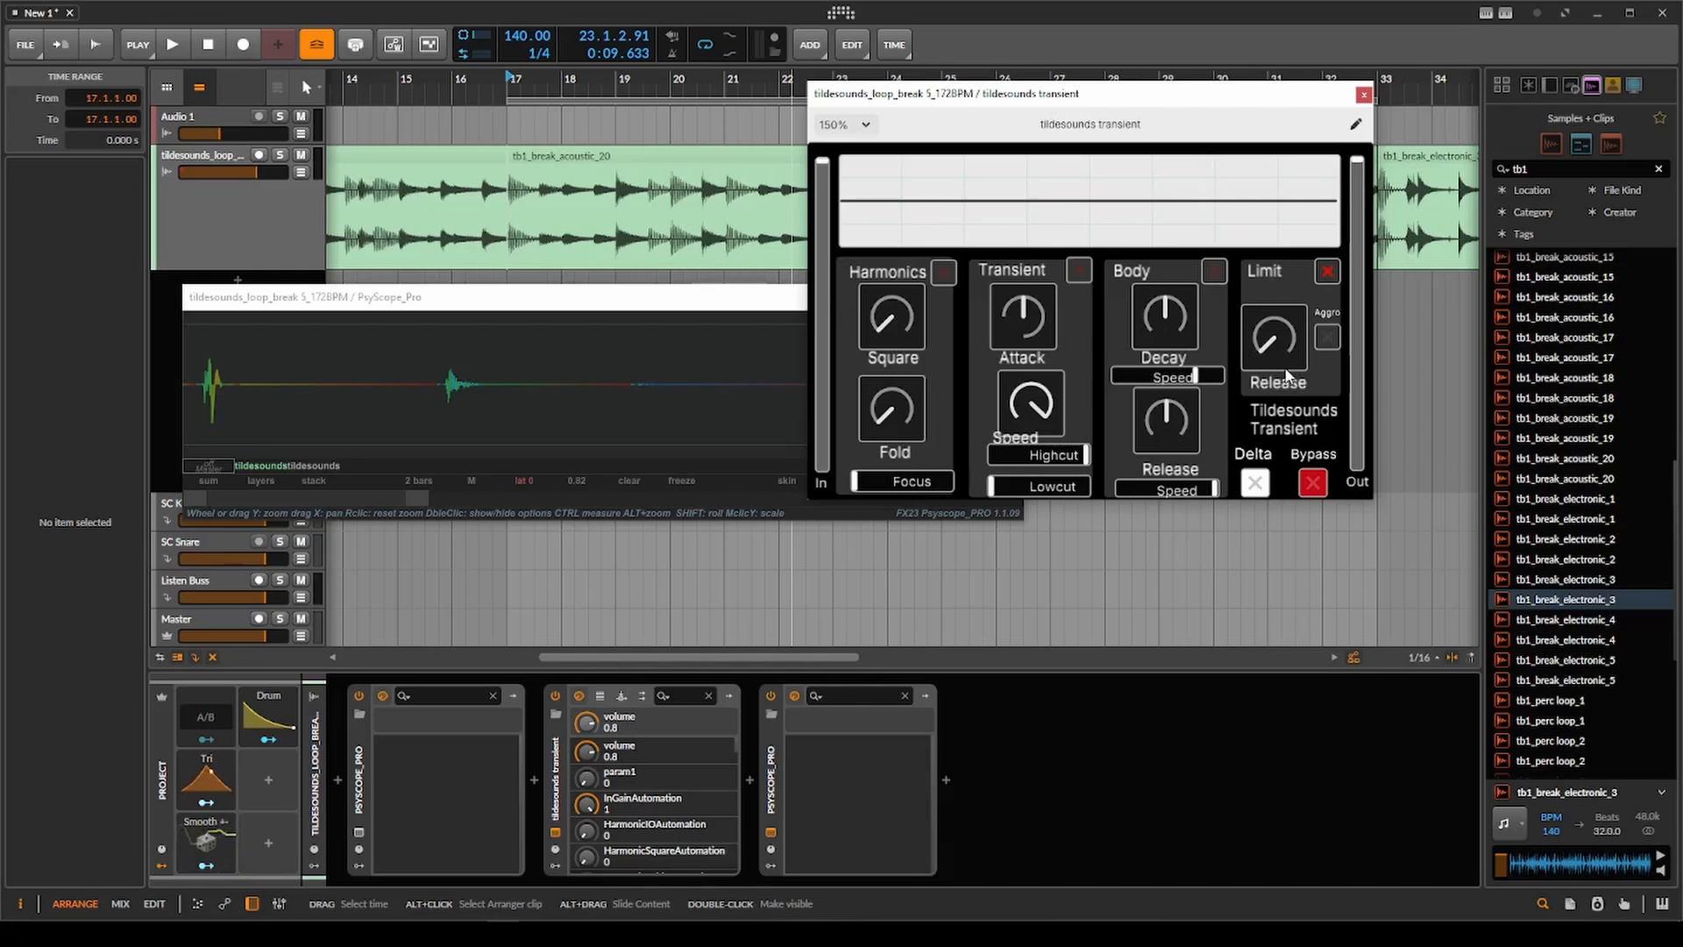
pyautogui.scroll(-2, 535, 239)
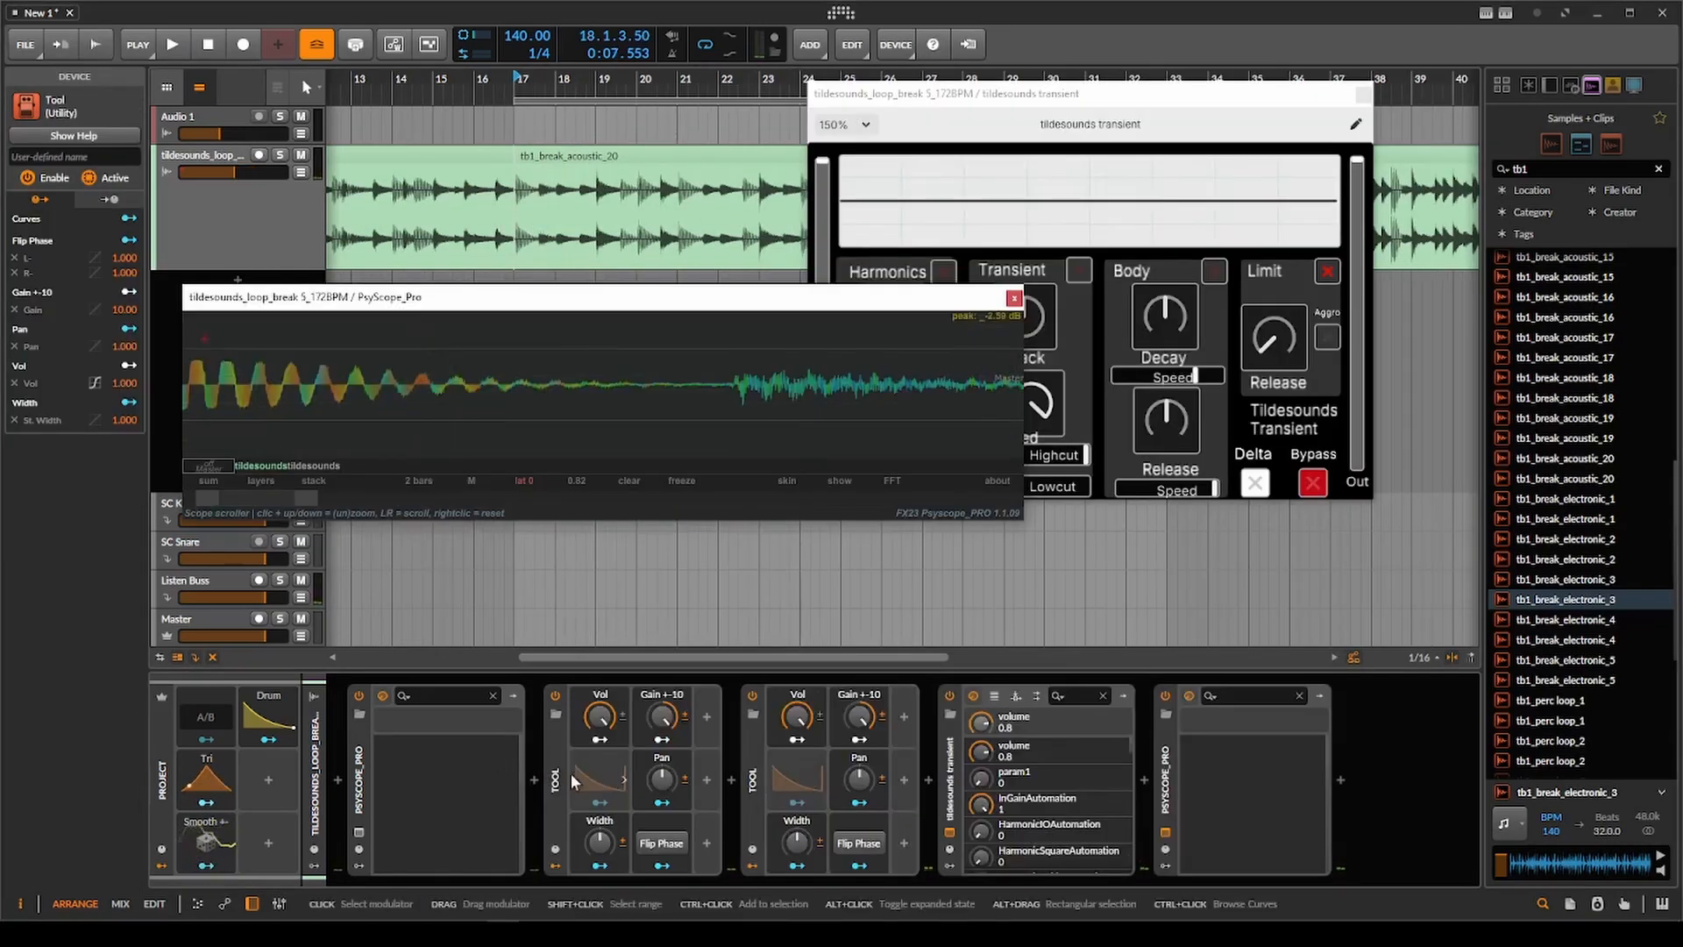
# Duplicate the Tool gain device so that three precede the transient plugin, and play the driven signal.
pyautogui.hotkey('ctrl', 'd')
pyautogui.scroll(-3, 596, 394)
pyautogui.press('space')
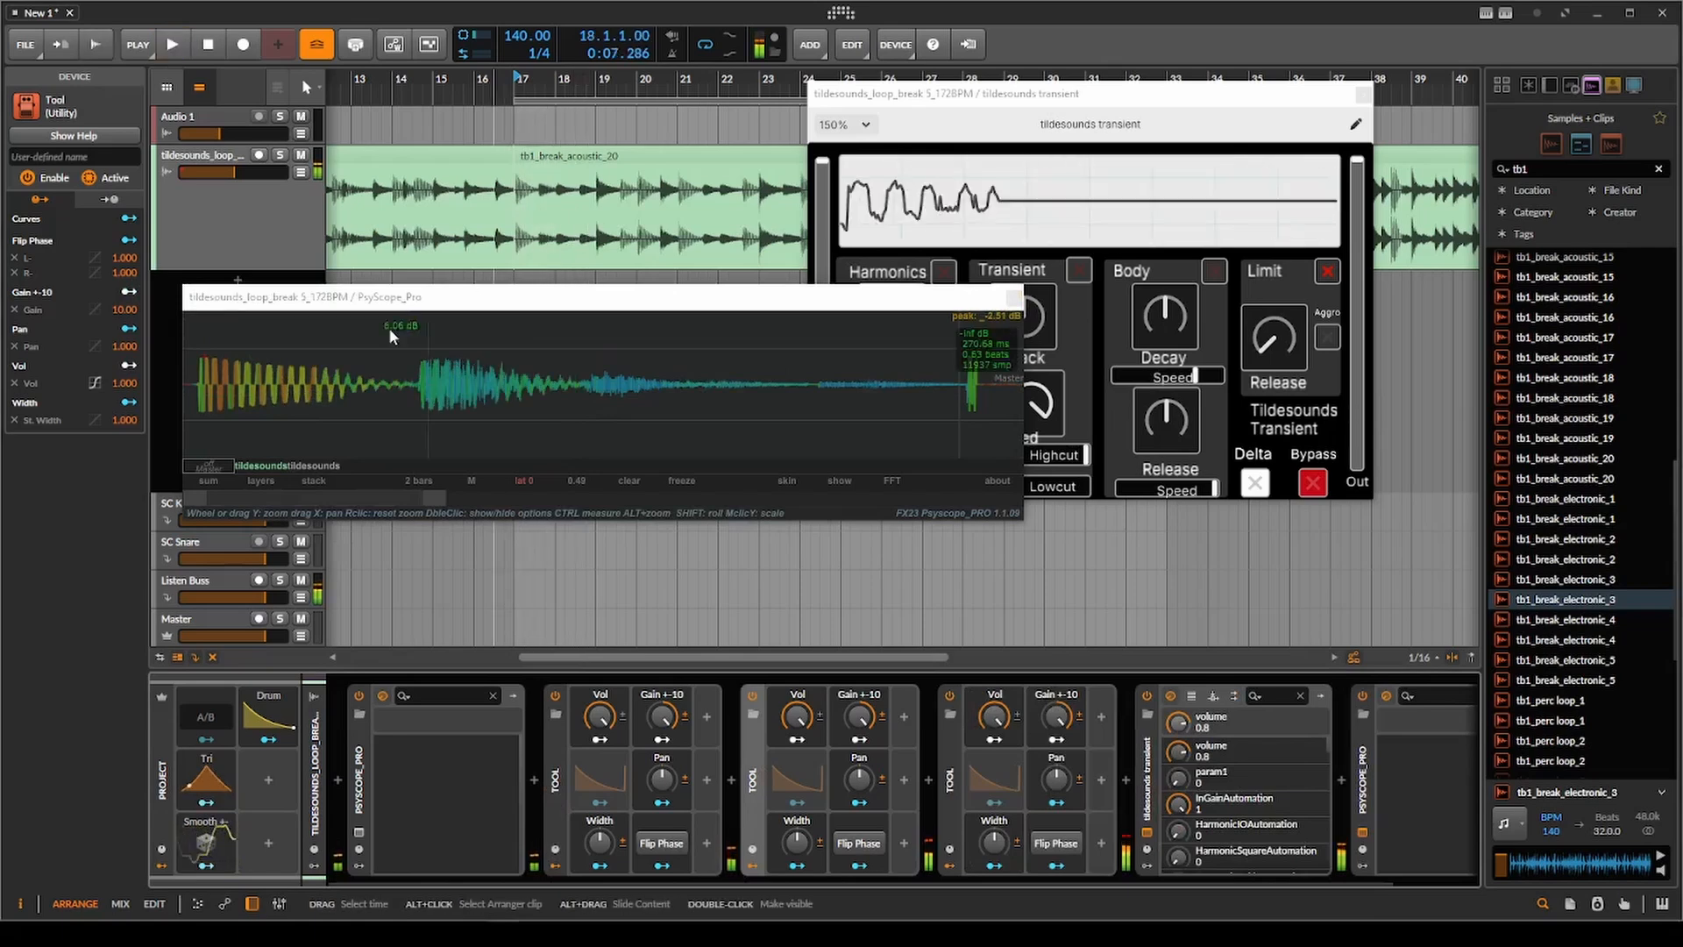
pyautogui.press('space')
# Set the play position to bar 17 and play the clip to examine the limited waveform.
pyautogui.scroll(-1, 270, 373)
pyautogui.scroll(-2, 535, 218)
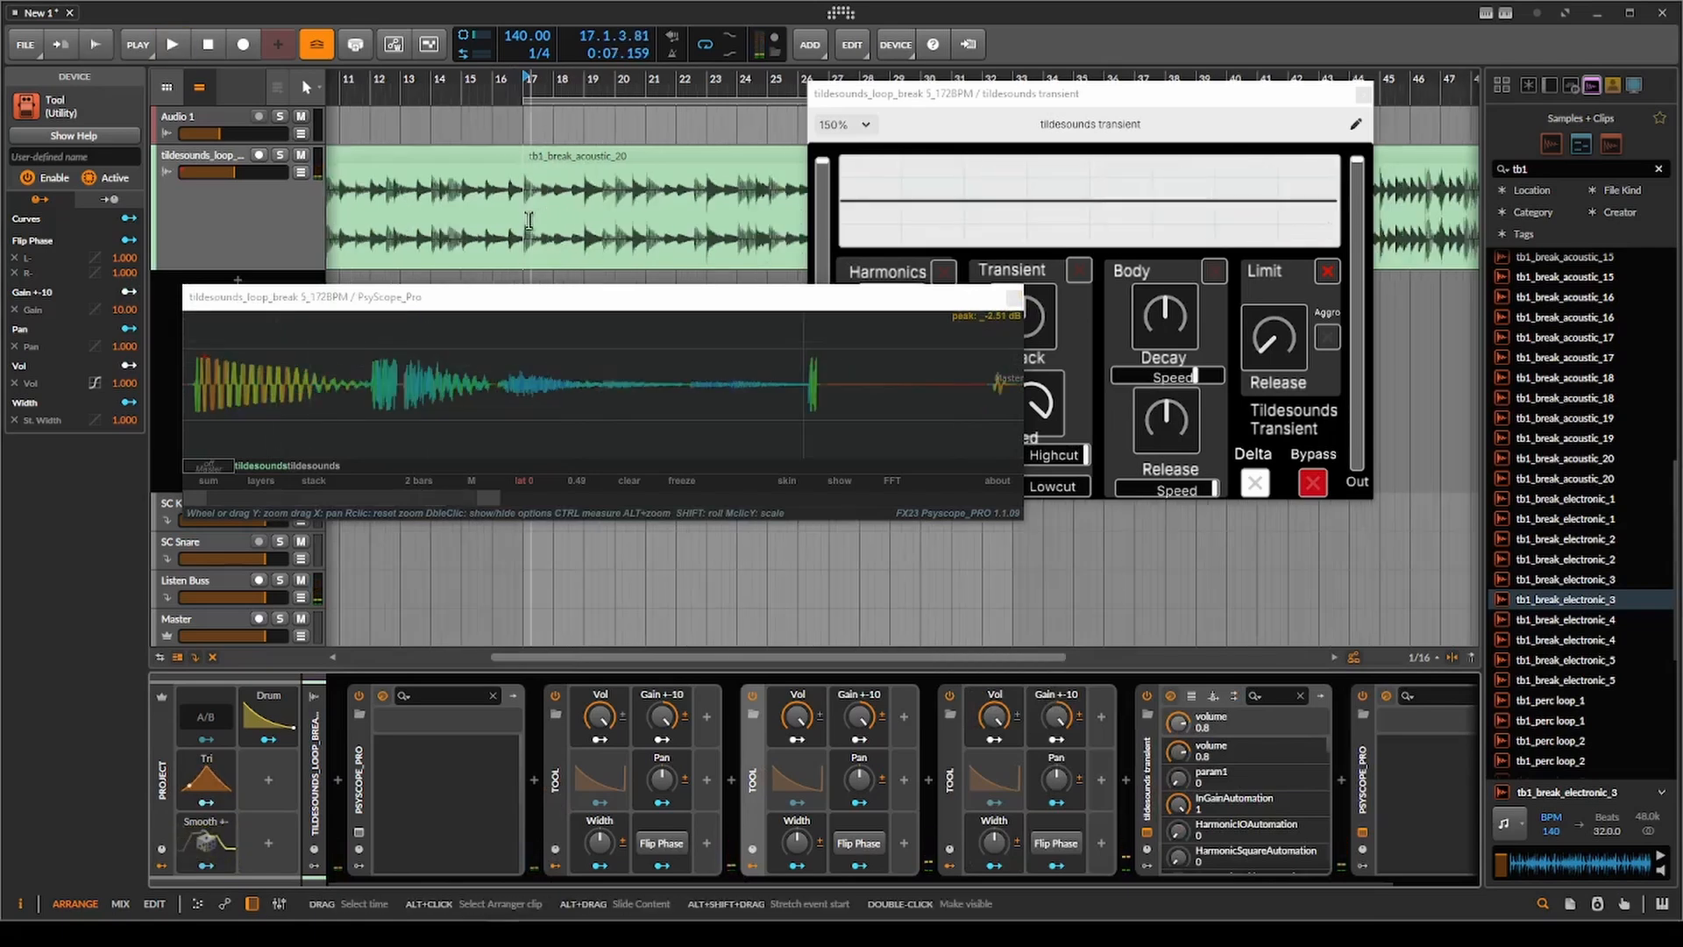
pyautogui.click(524, 223)
pyautogui.scroll(2, 186, 373)
pyautogui.press('space')
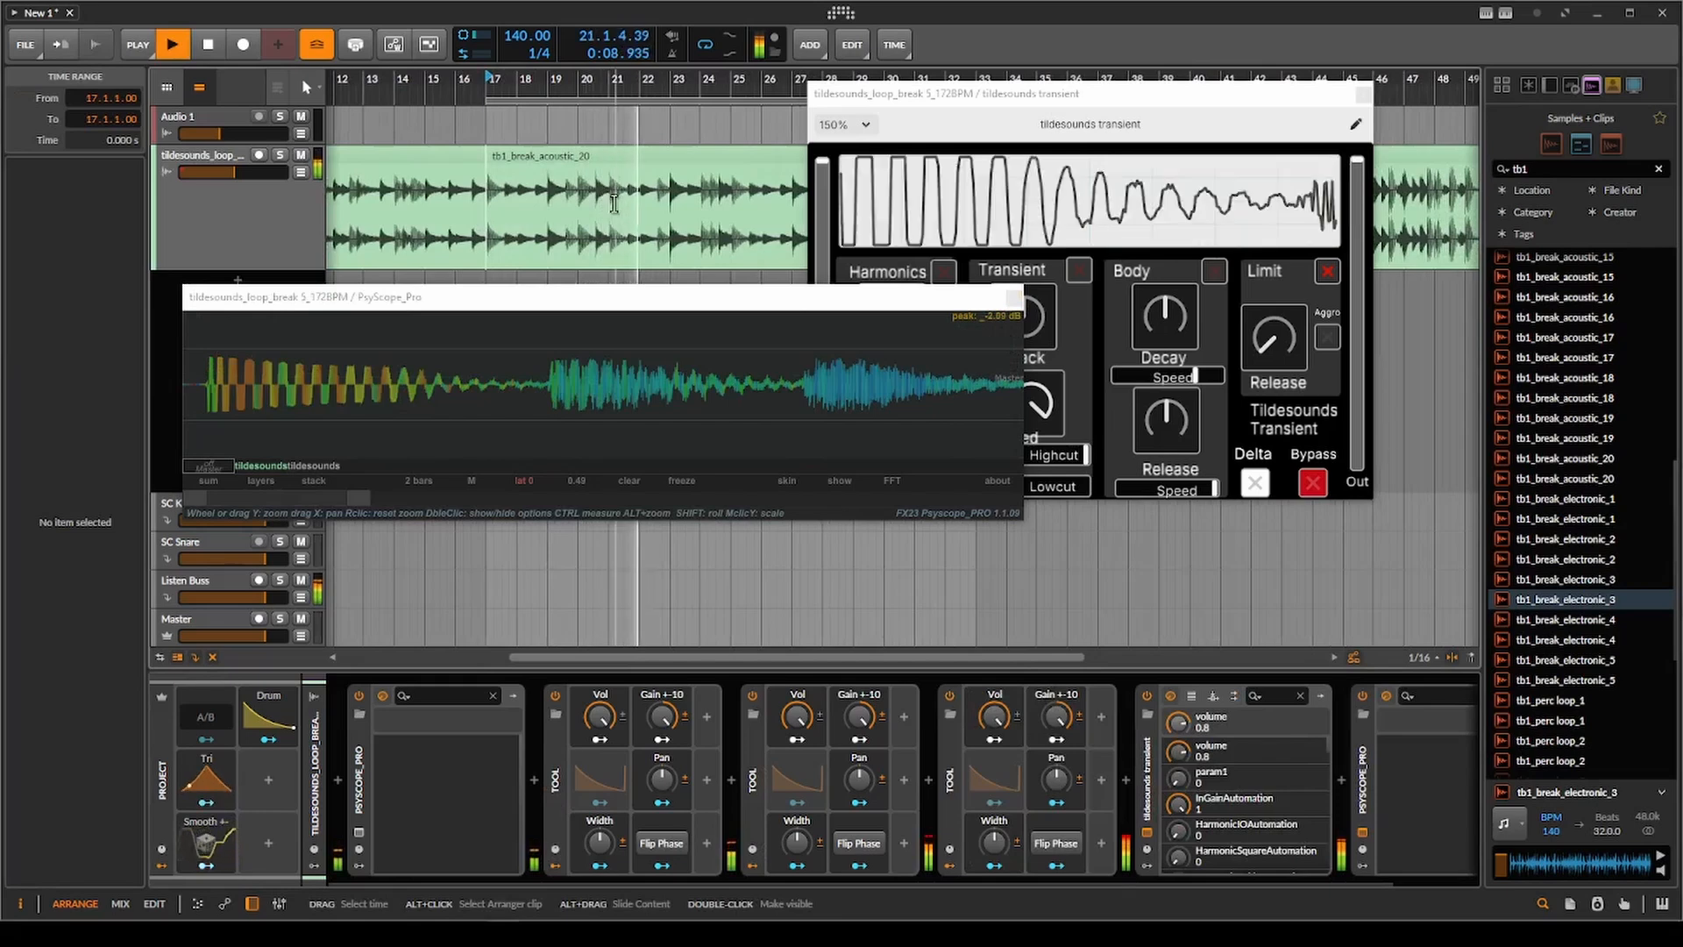
pyautogui.press('space')
# Raise Limit Release to well above centre while playing the clip from bar 17.
pyautogui.click(1294, 353)
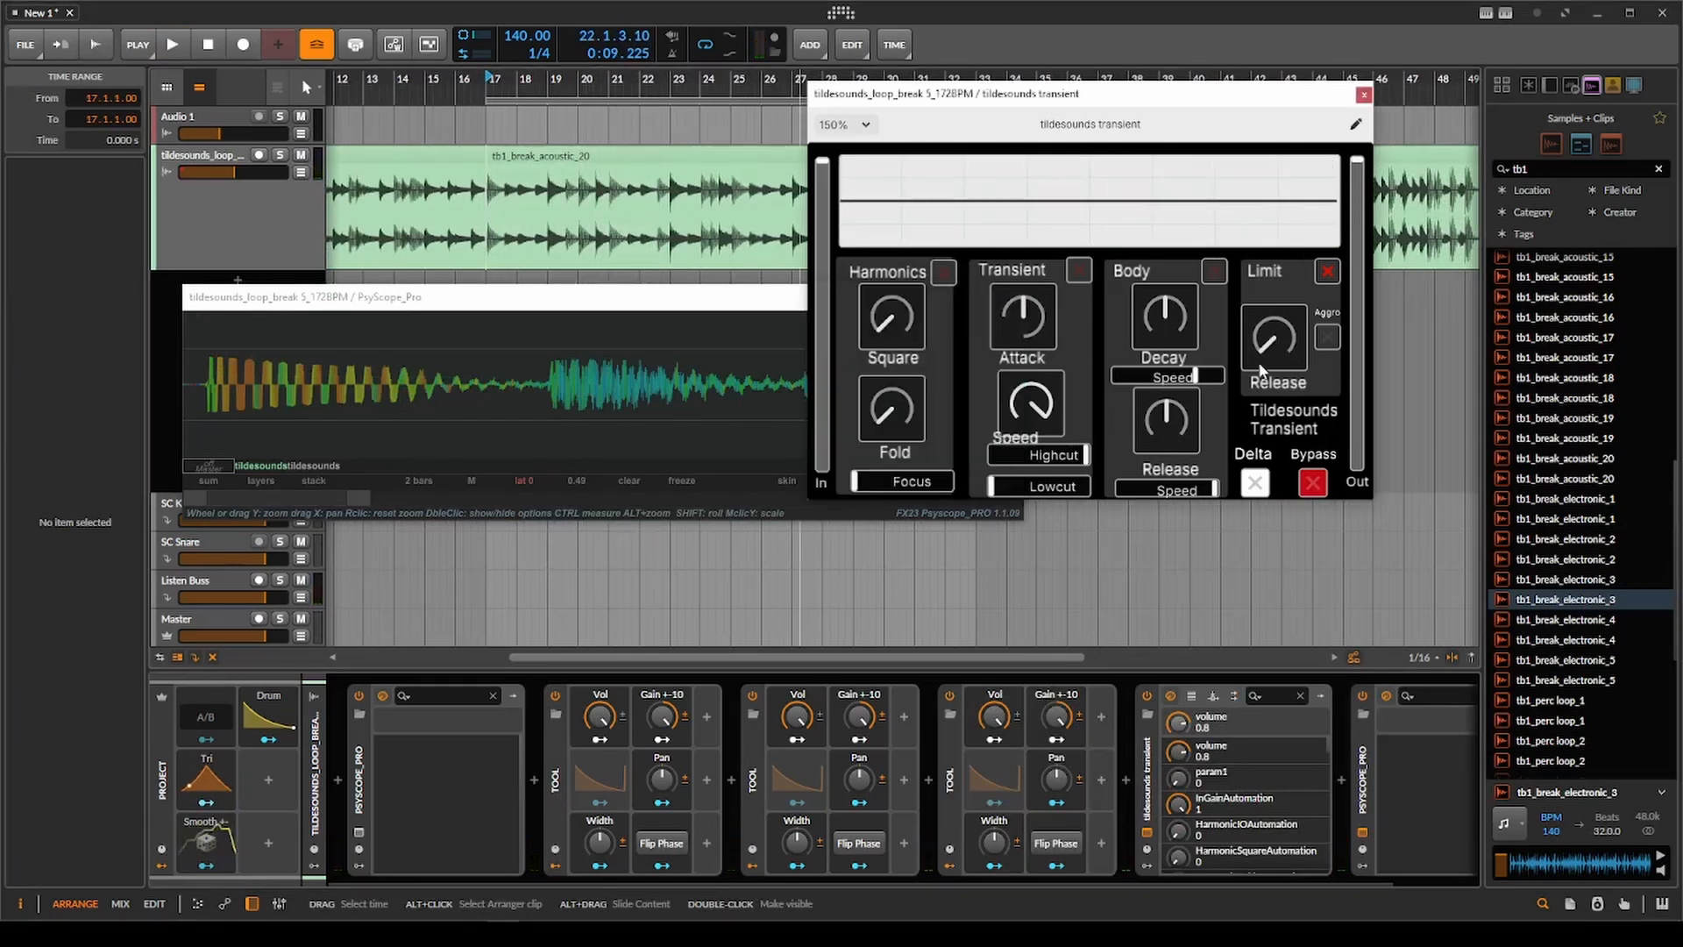
pyautogui.press('space')
pyautogui.moveTo(1261, 360); pyautogui.dragTo(1341, 113)
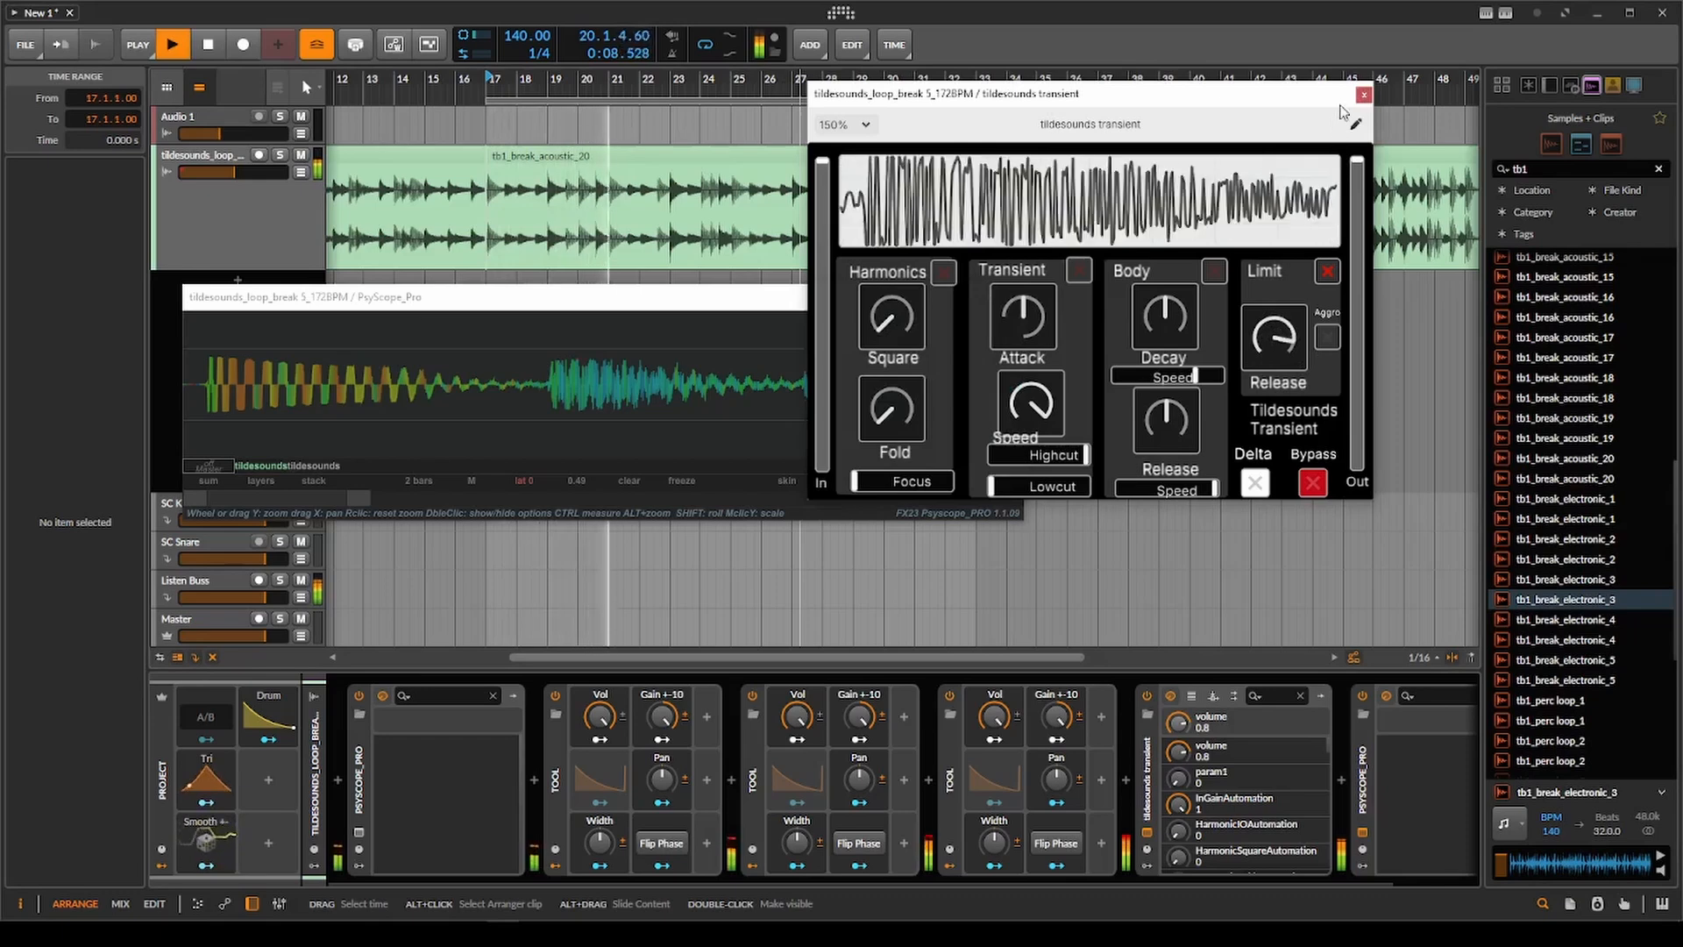
pyautogui.press('space')
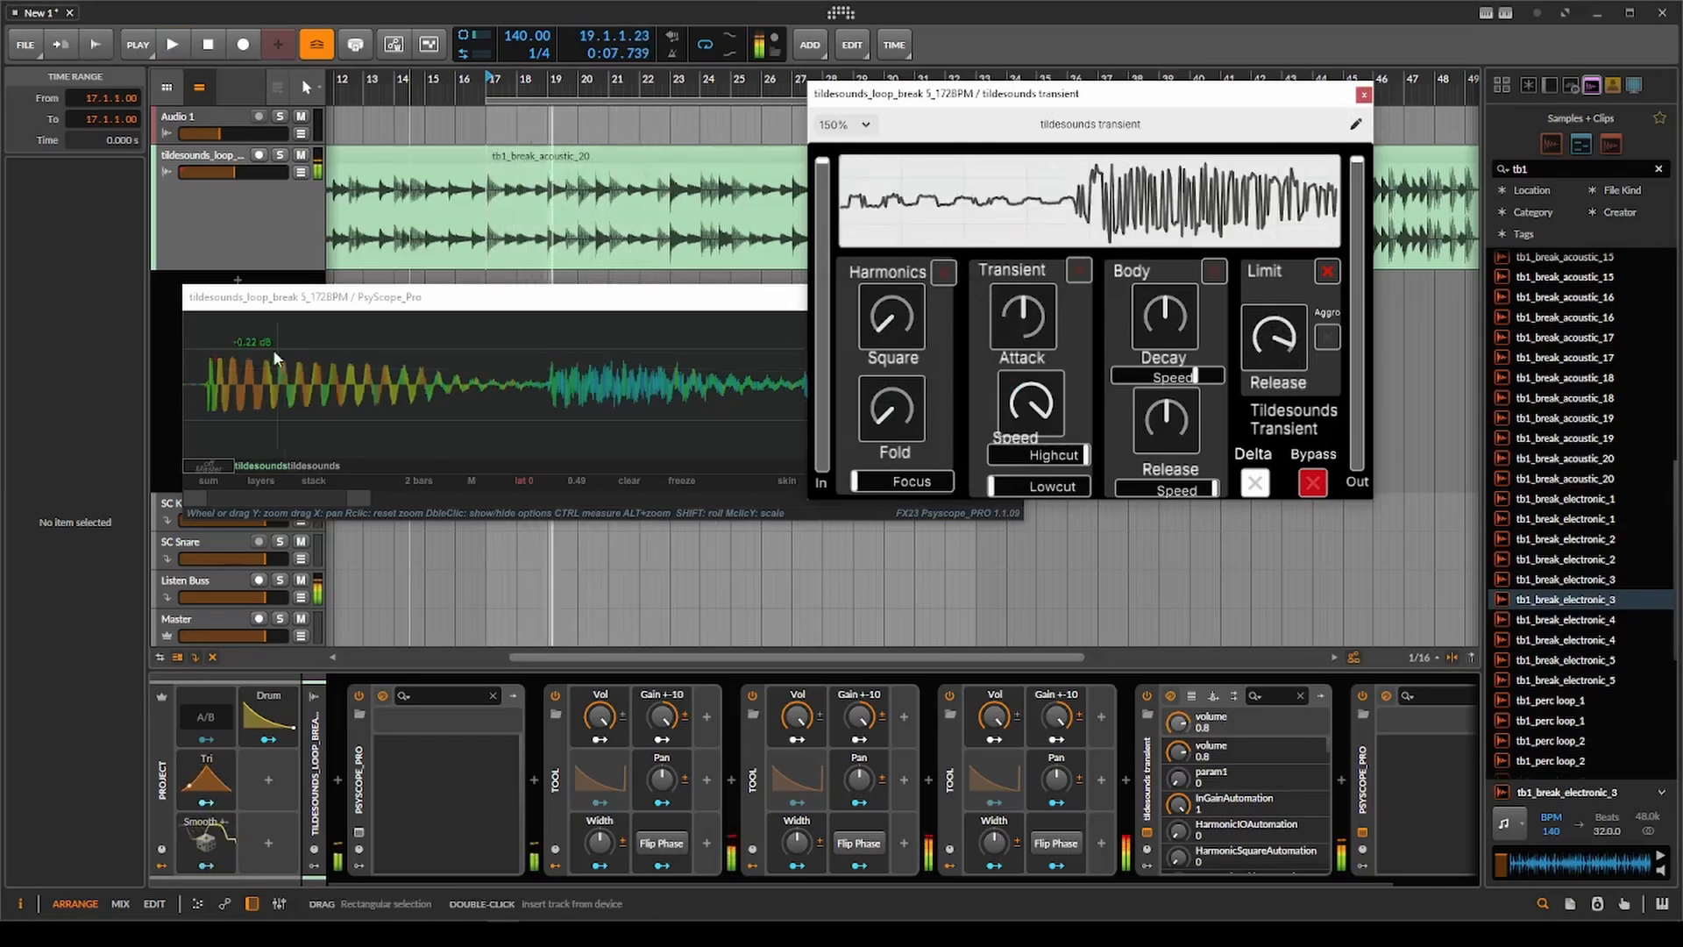
# Reduce the vertical scaling of the waveform in PsyScope_Pro to about 0.28.
pyautogui.scroll(4, 274, 358)
pyautogui.click(274, 358)
pyautogui.scroll(-4, 307, 385)
pyautogui.moveTo(319, 379); pyautogui.dragTo(324, 413)
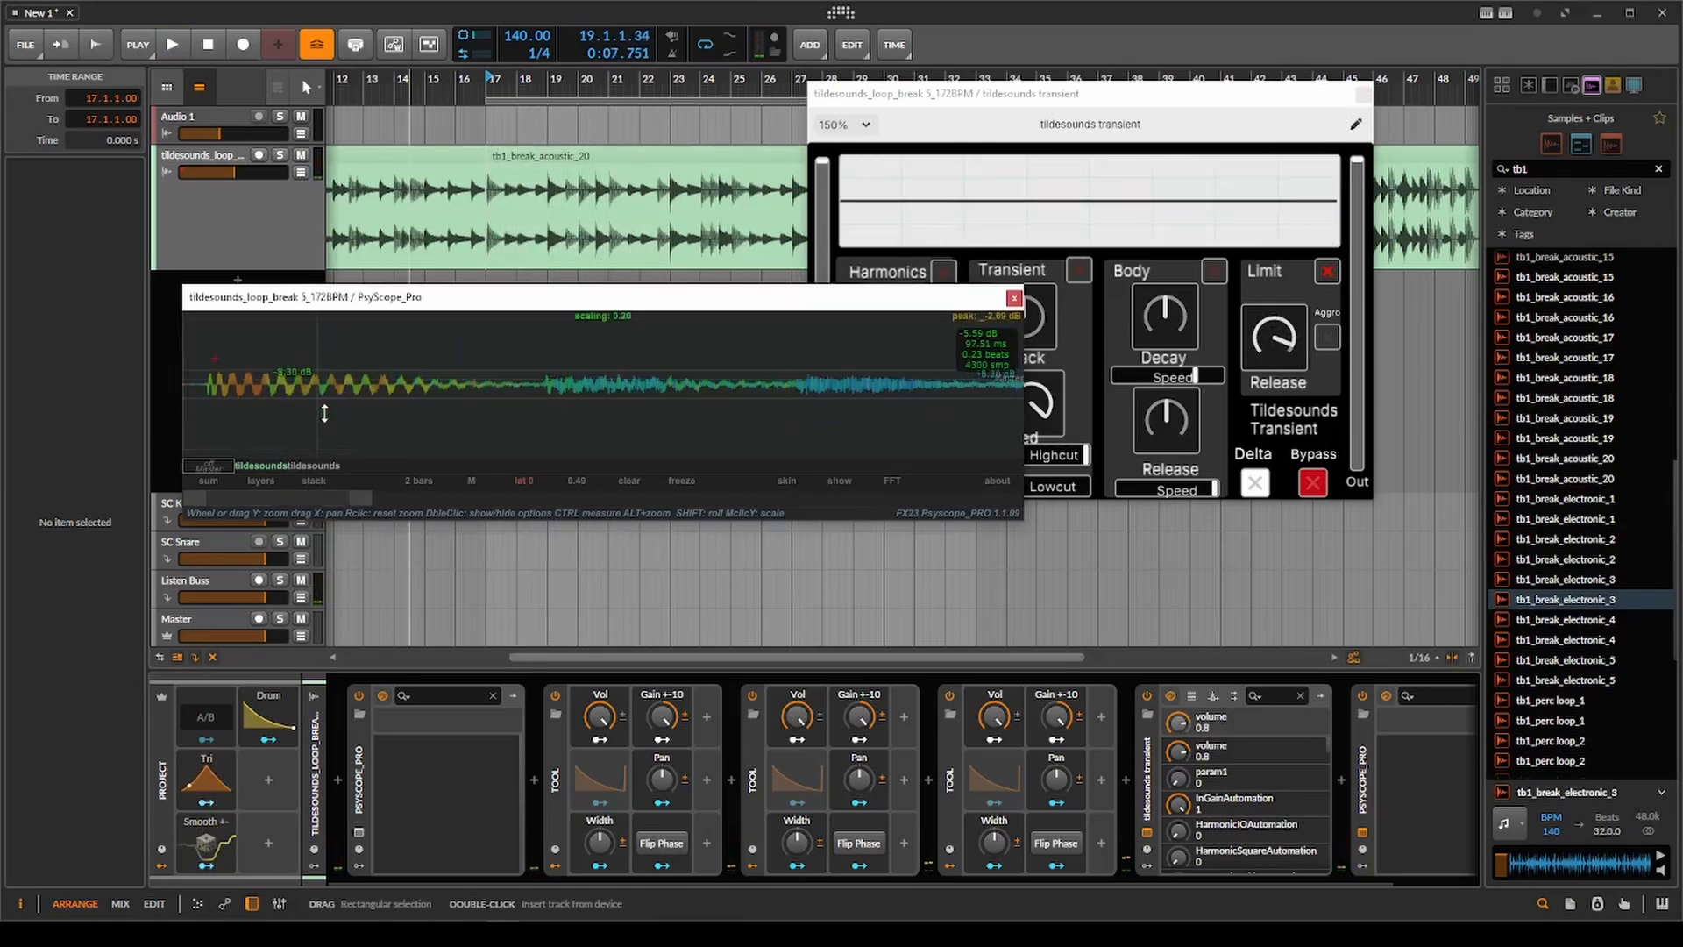
pyautogui.scroll(-2, 445, 229)
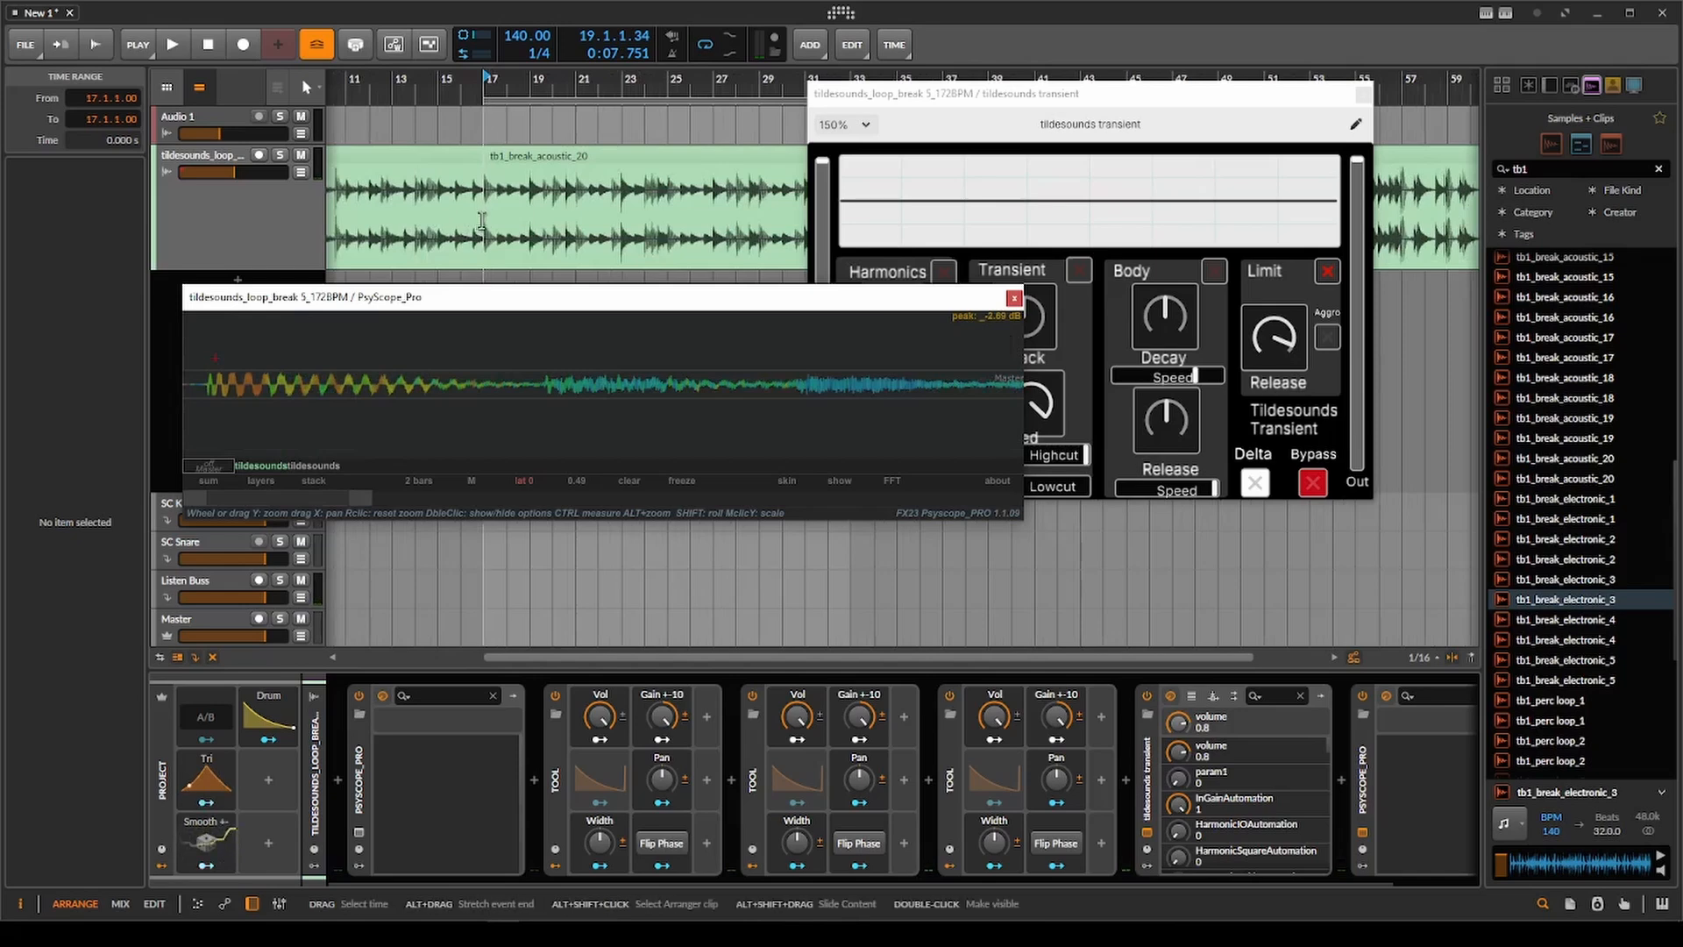
# Play the clip from bar 17 and lower Limit Release to minimum.
pyautogui.press('space')
pyautogui.click(1278, 341)
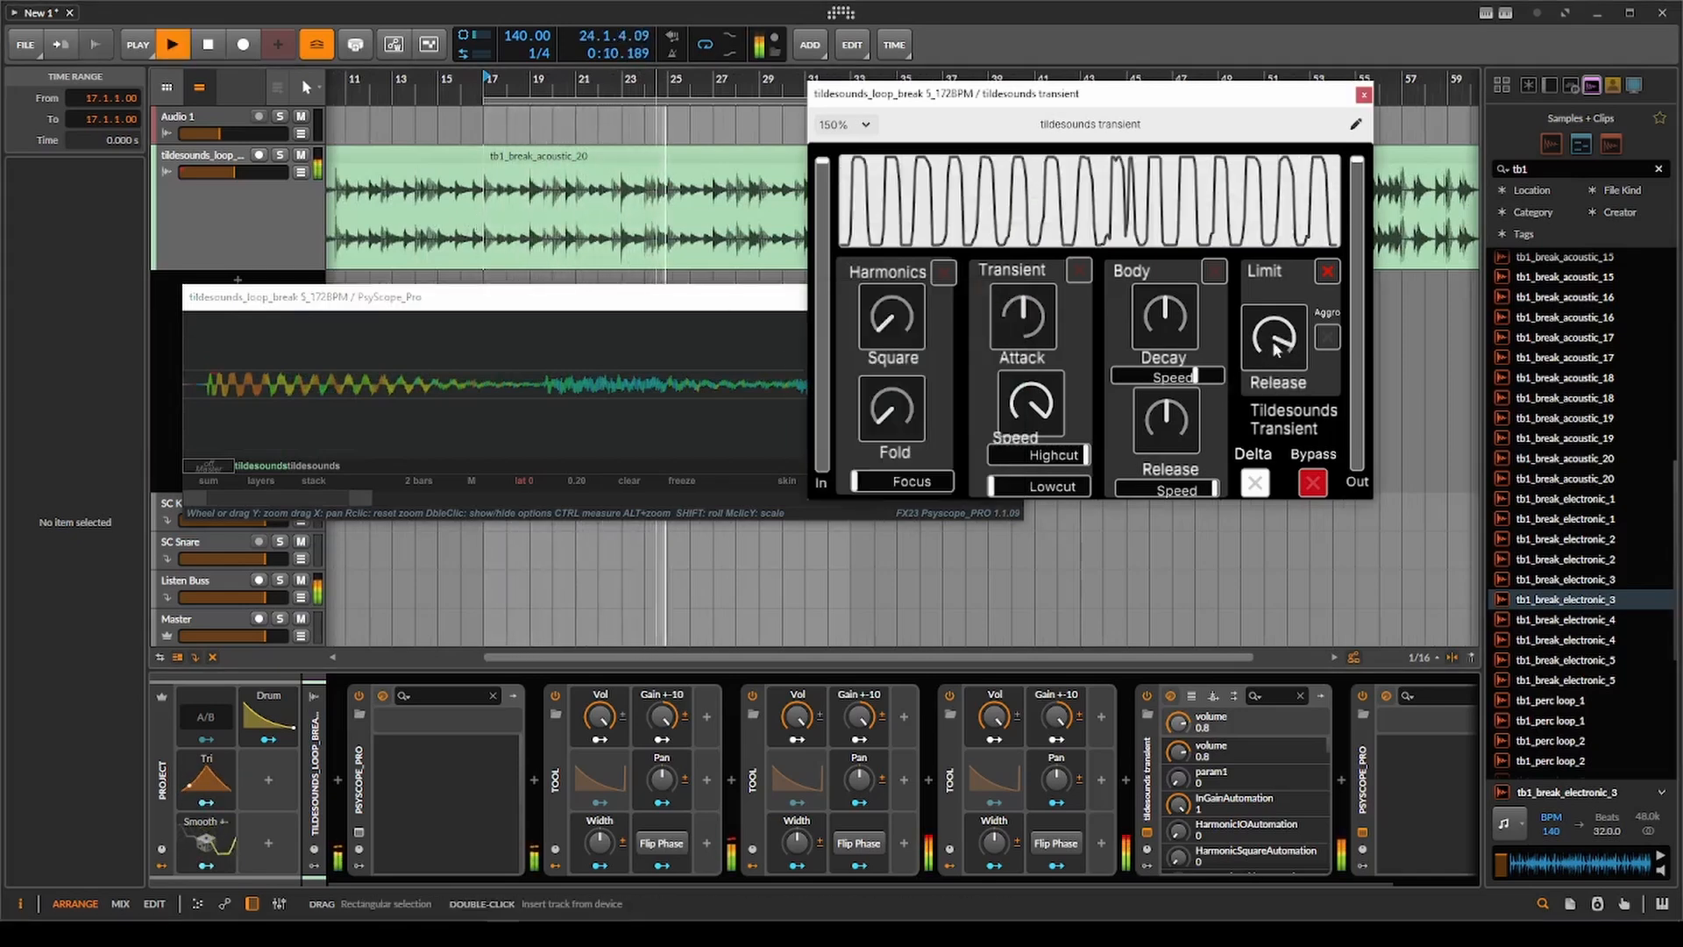
pyautogui.moveTo(1277, 346); pyautogui.dragTo(1288, 669)
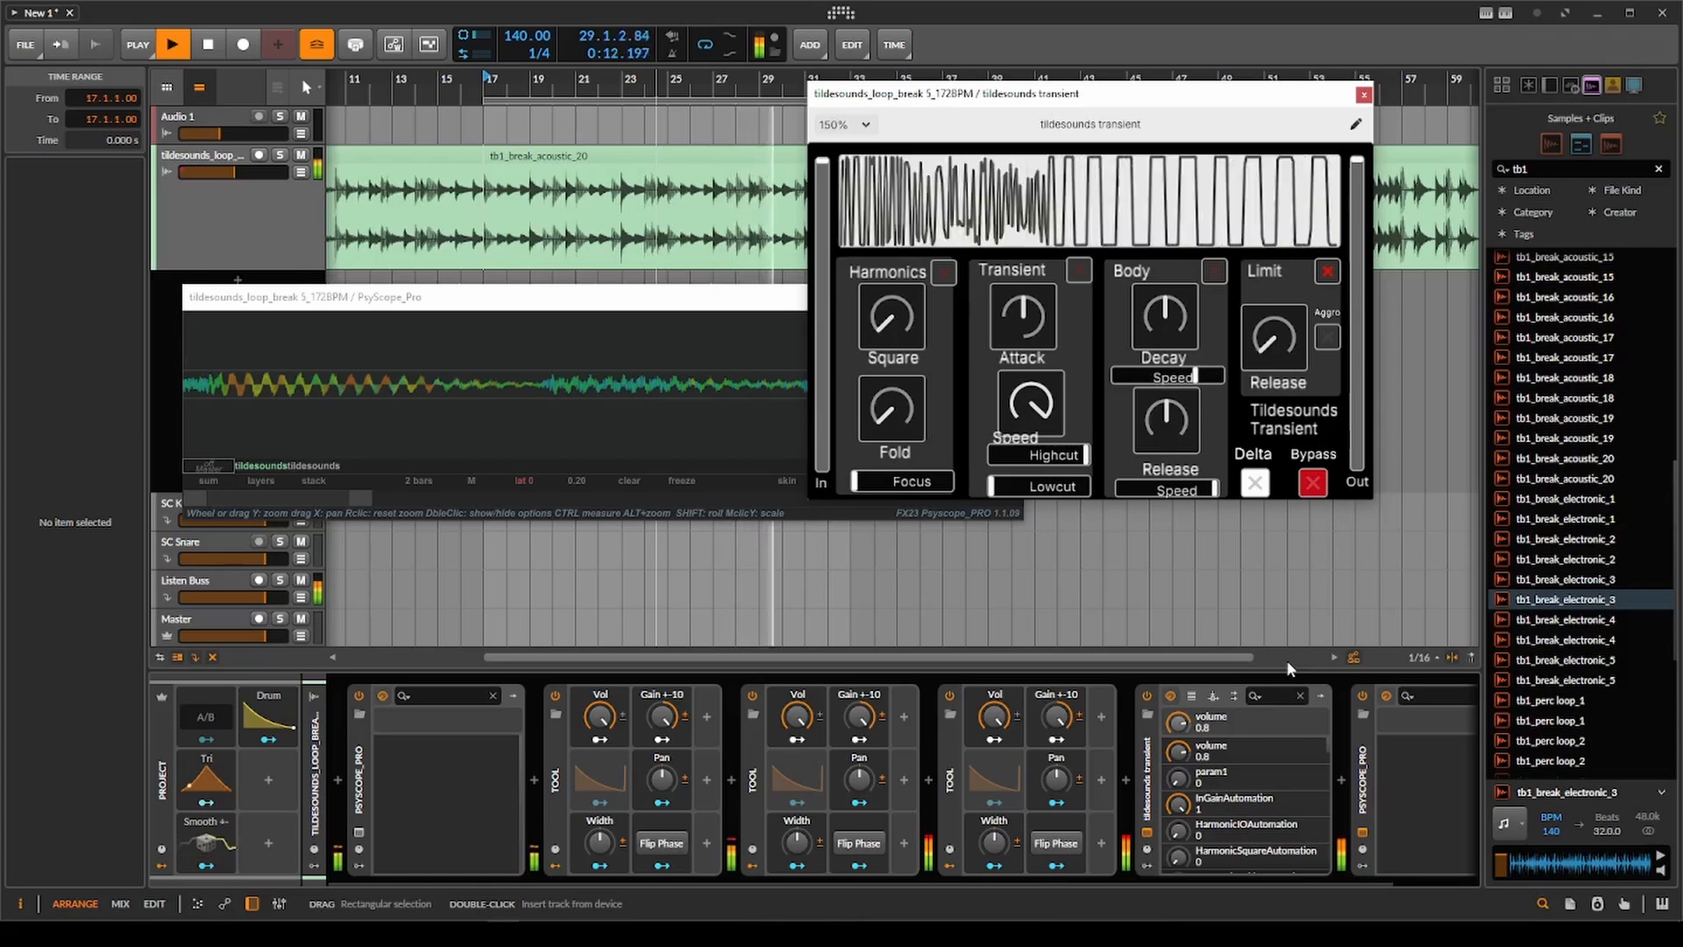
pyautogui.press('space')
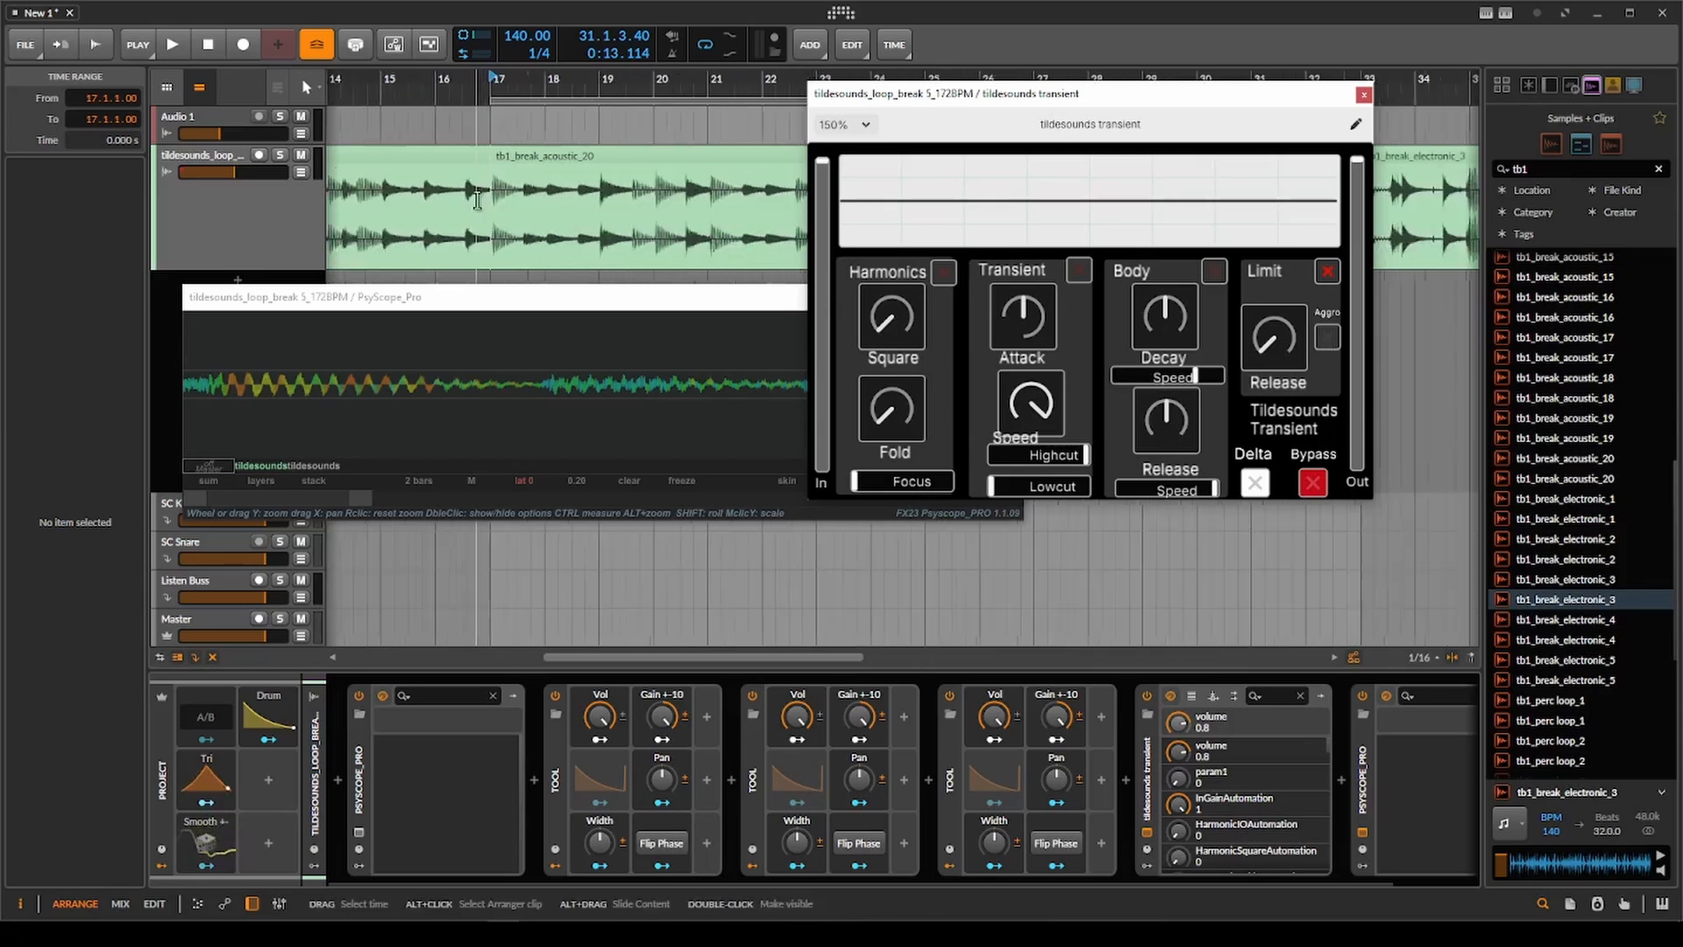
# Raise Limit Release to maximum and turn on Aggro, replaying the first hits from bar 17 to compare waveforms.
pyautogui.scroll(8, 454, 176)
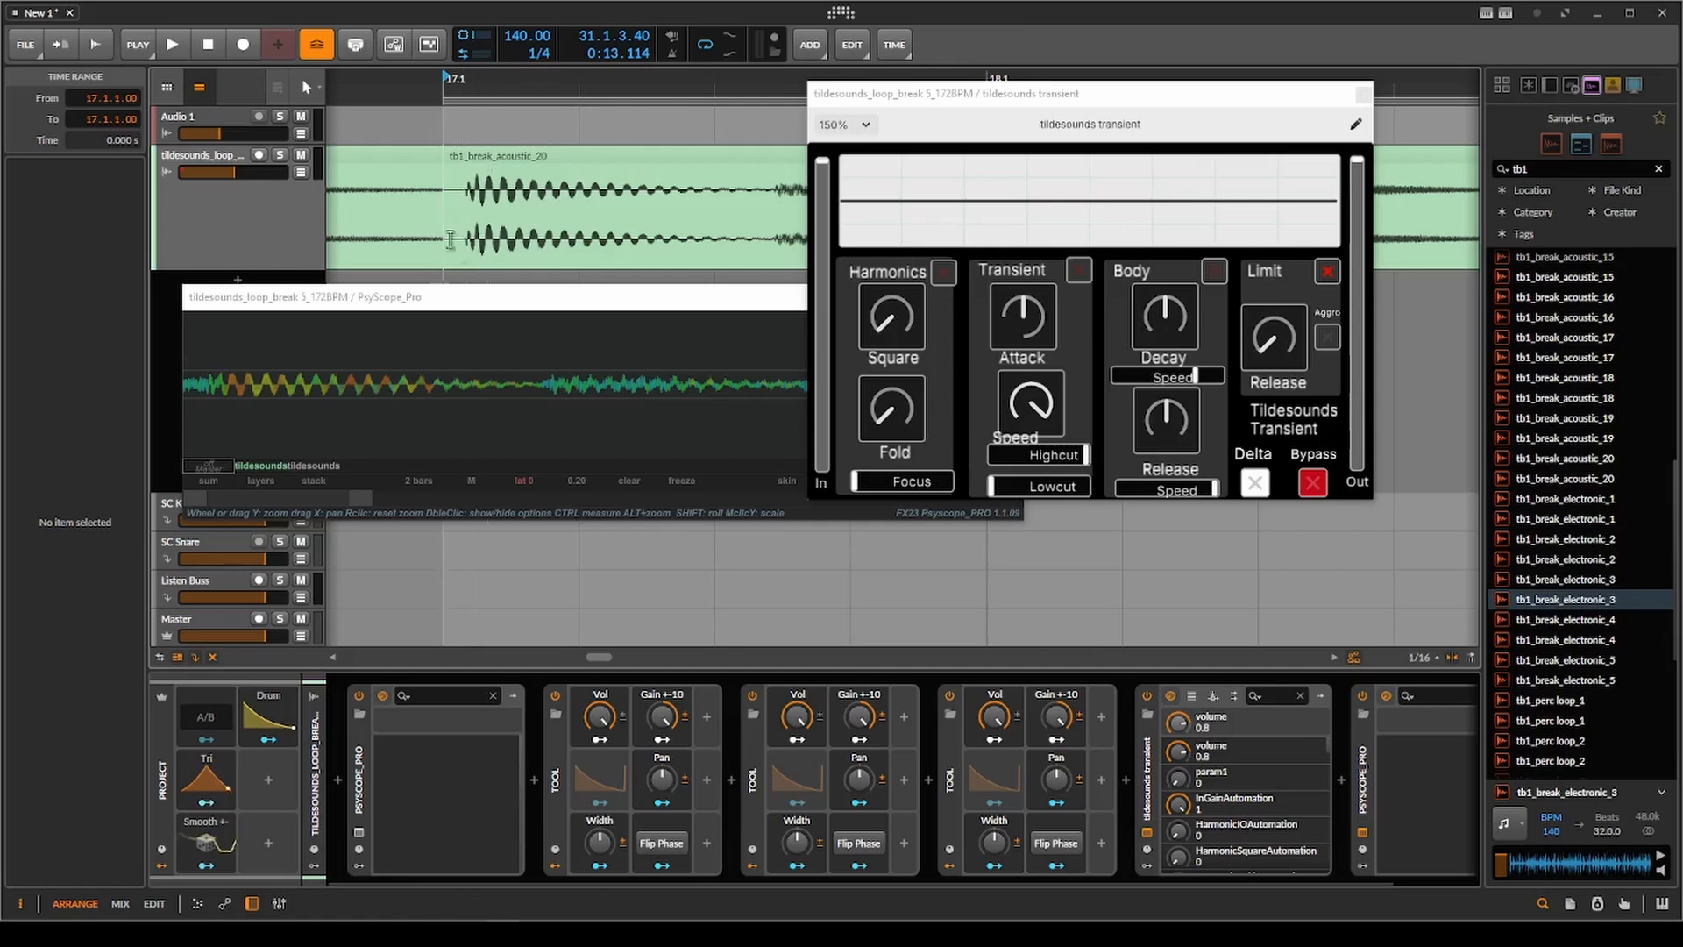
pyautogui.scroll(3, 486, 221)
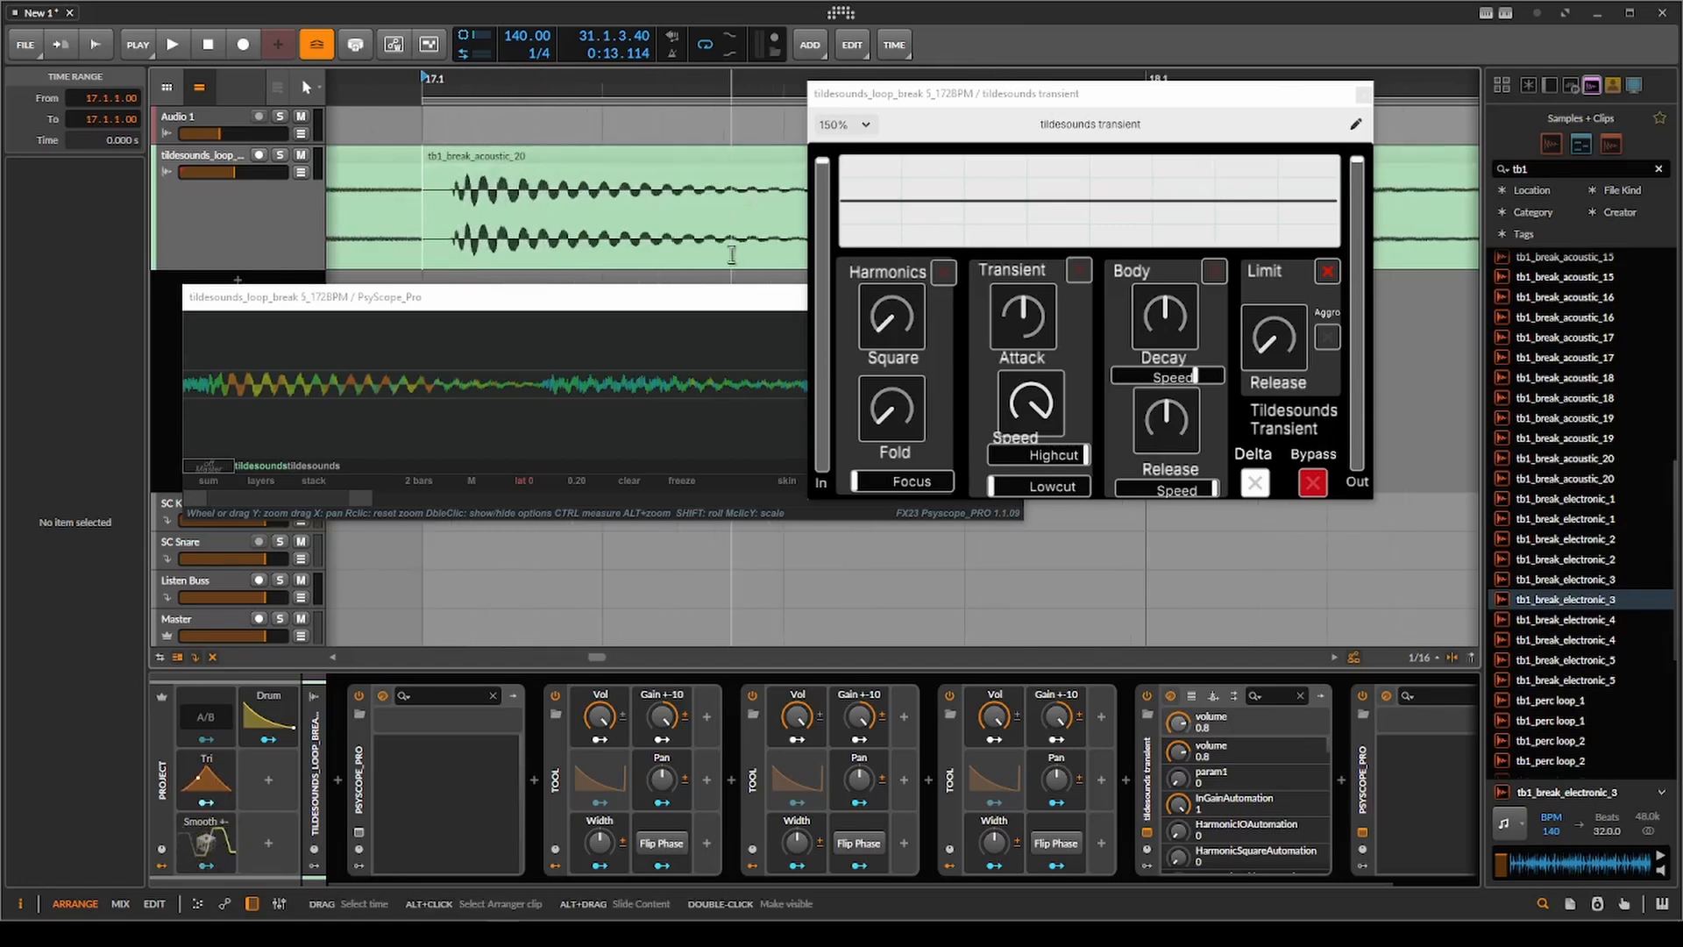
pyautogui.scroll(-4, 732, 254)
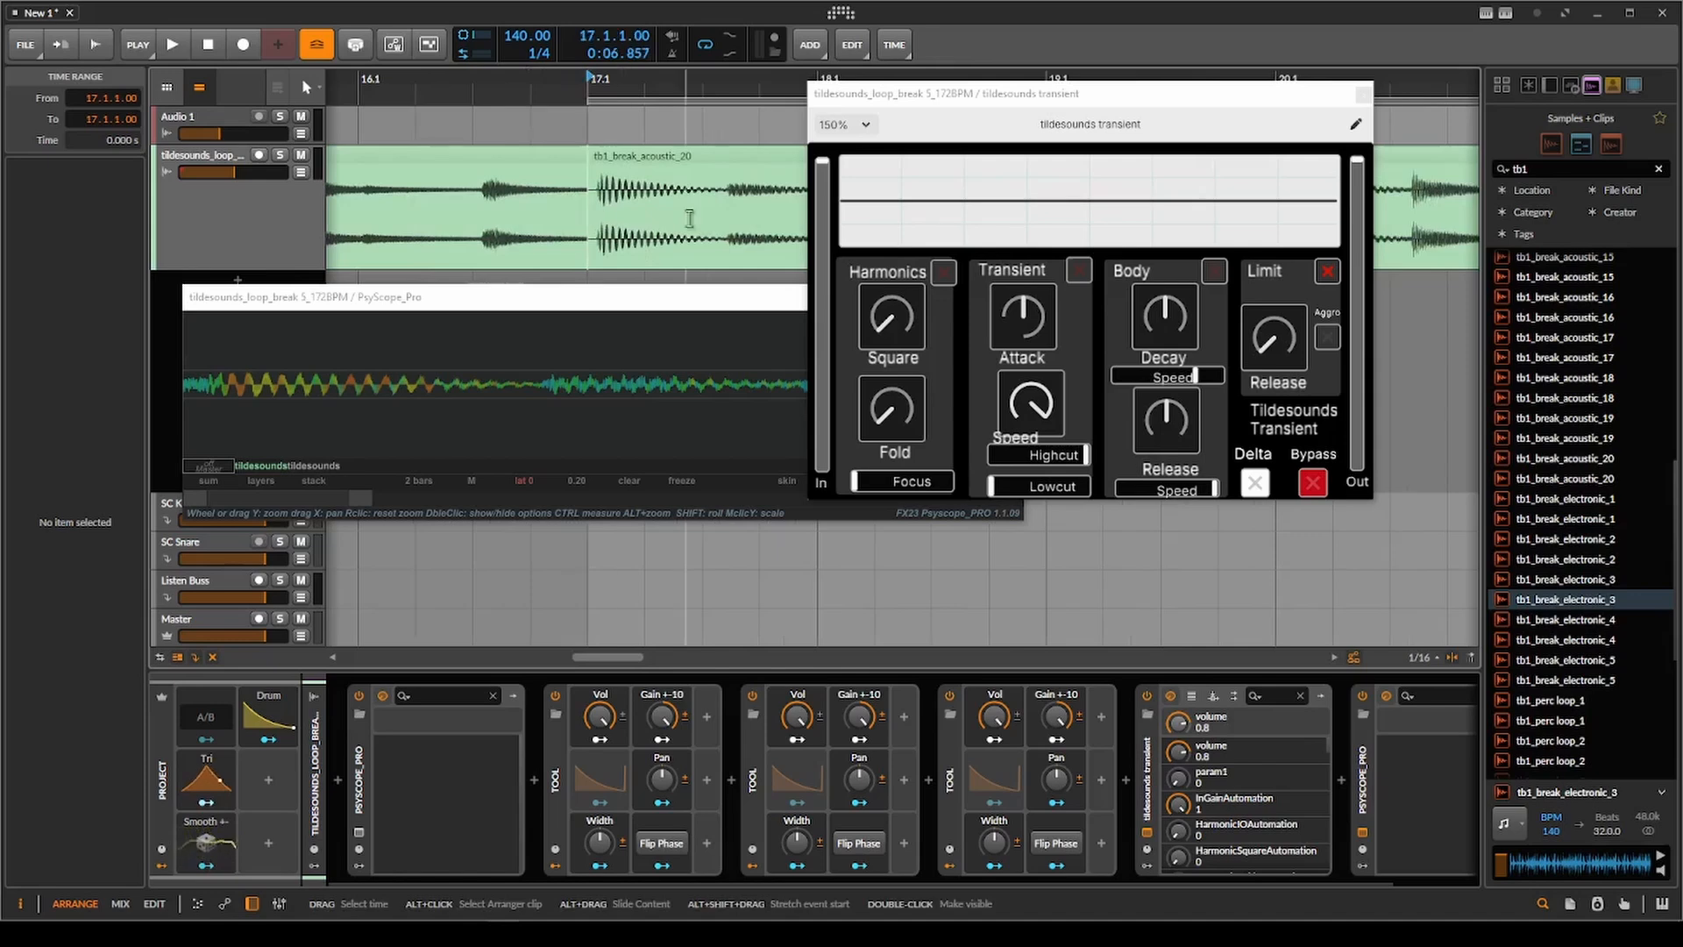
pyautogui.scroll(-3, 690, 218)
pyautogui.press('space')
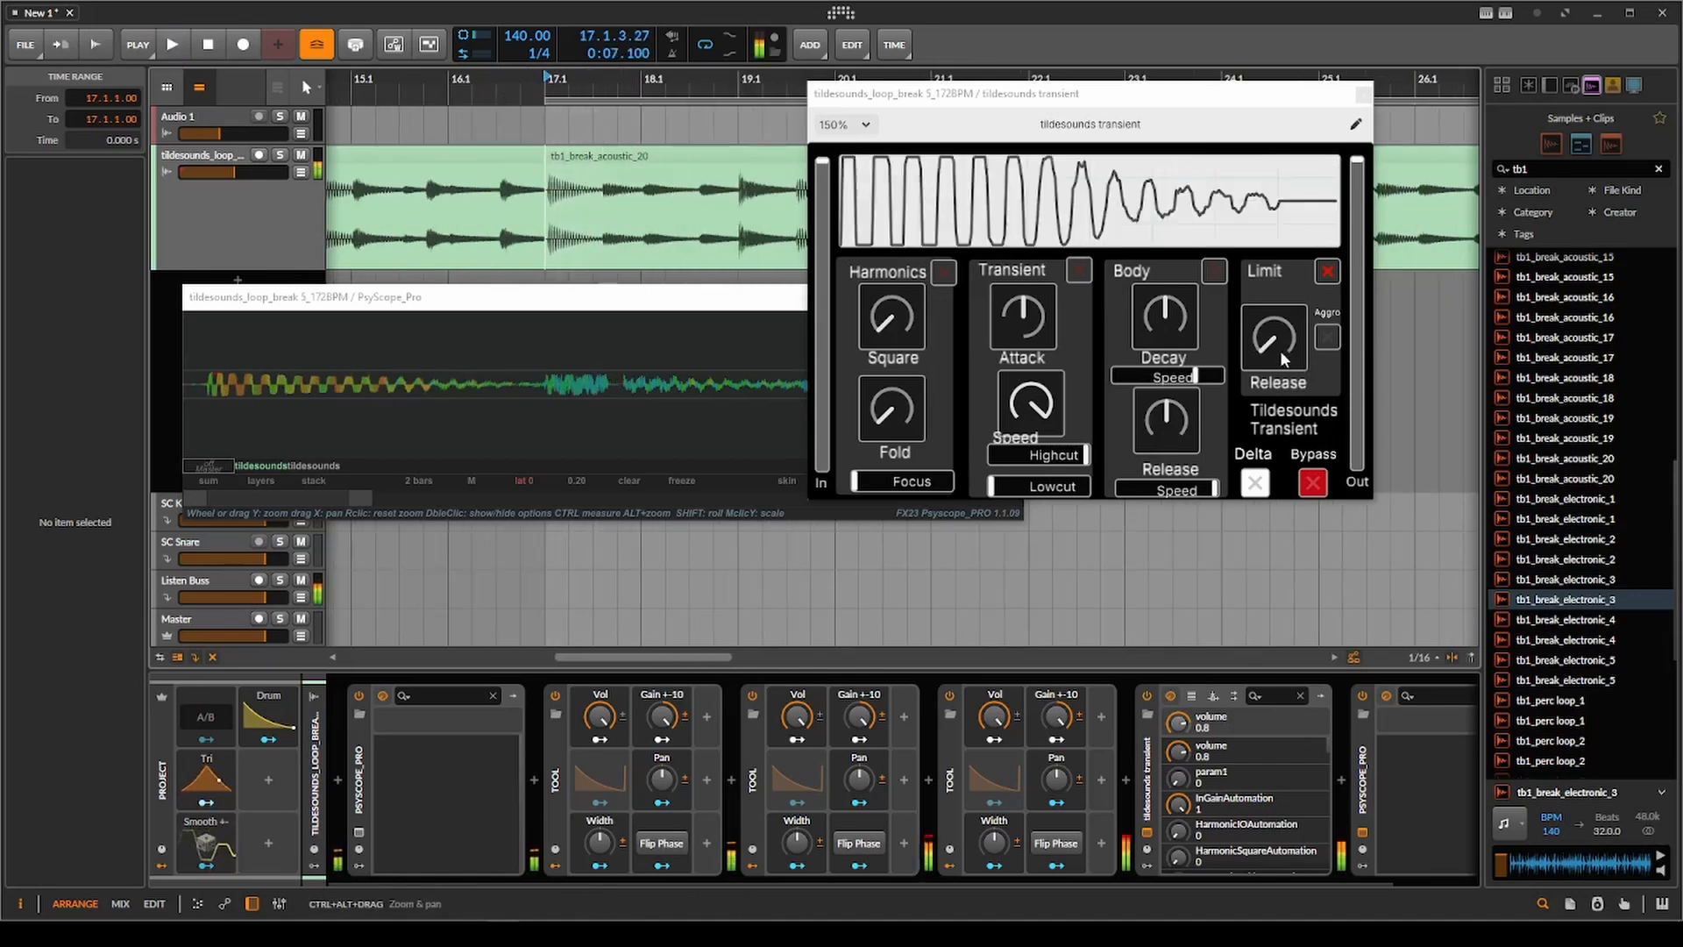
pyautogui.moveTo(1280, 350); pyautogui.dragTo(1263, 347)
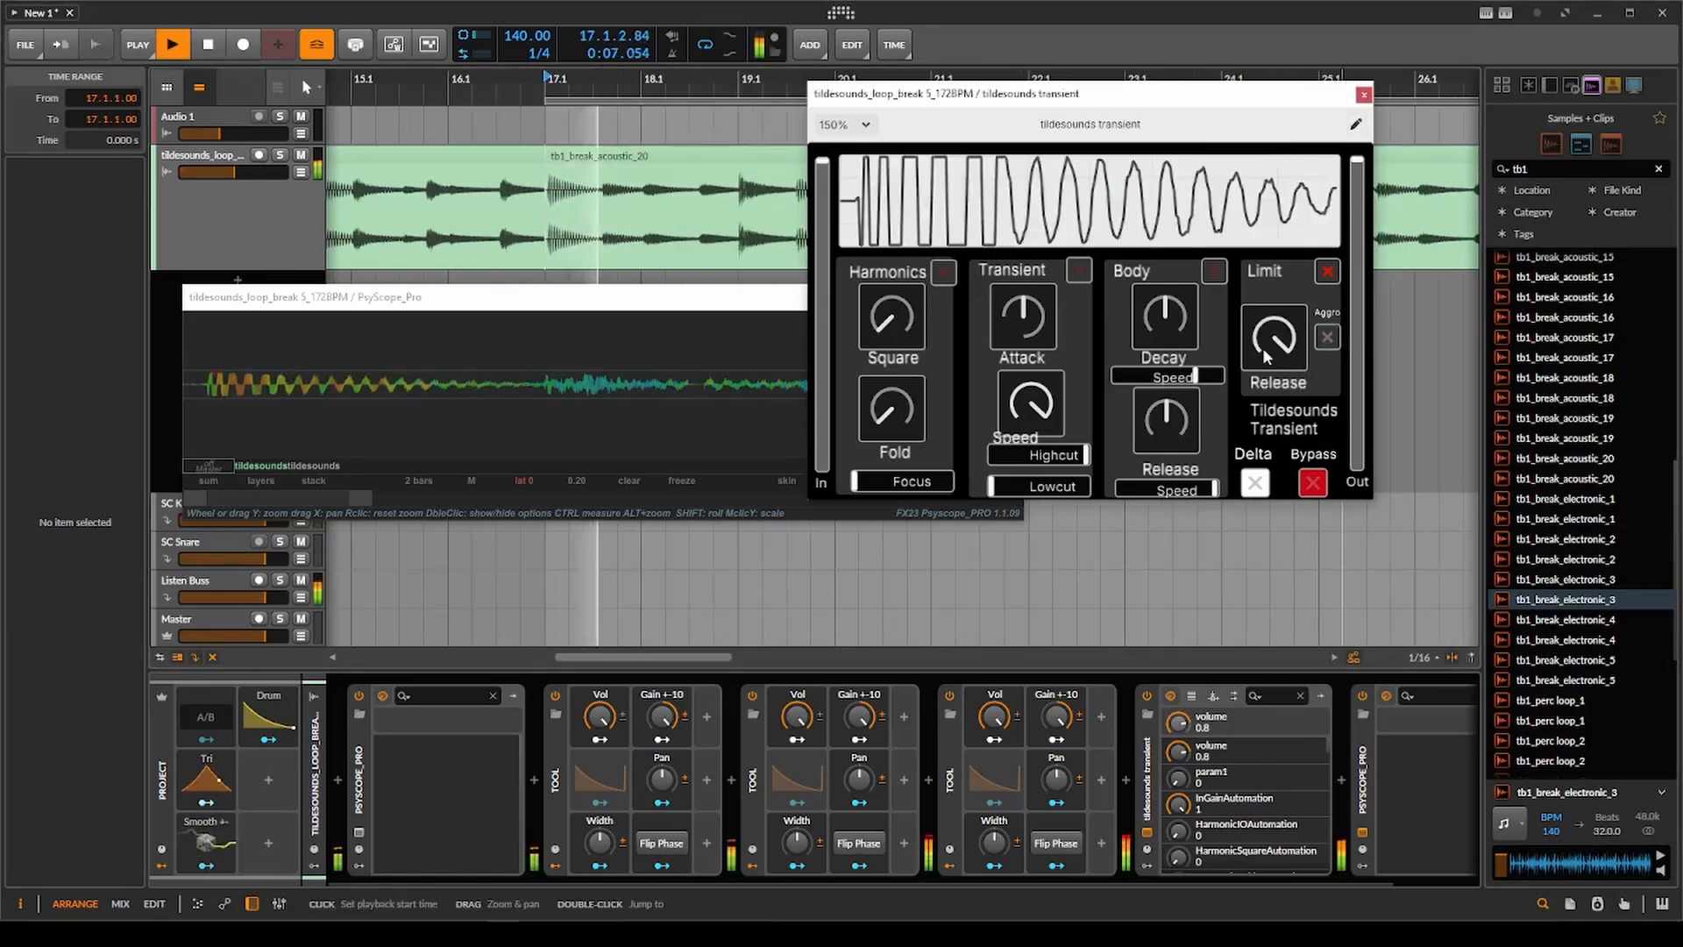
pyautogui.press('space')
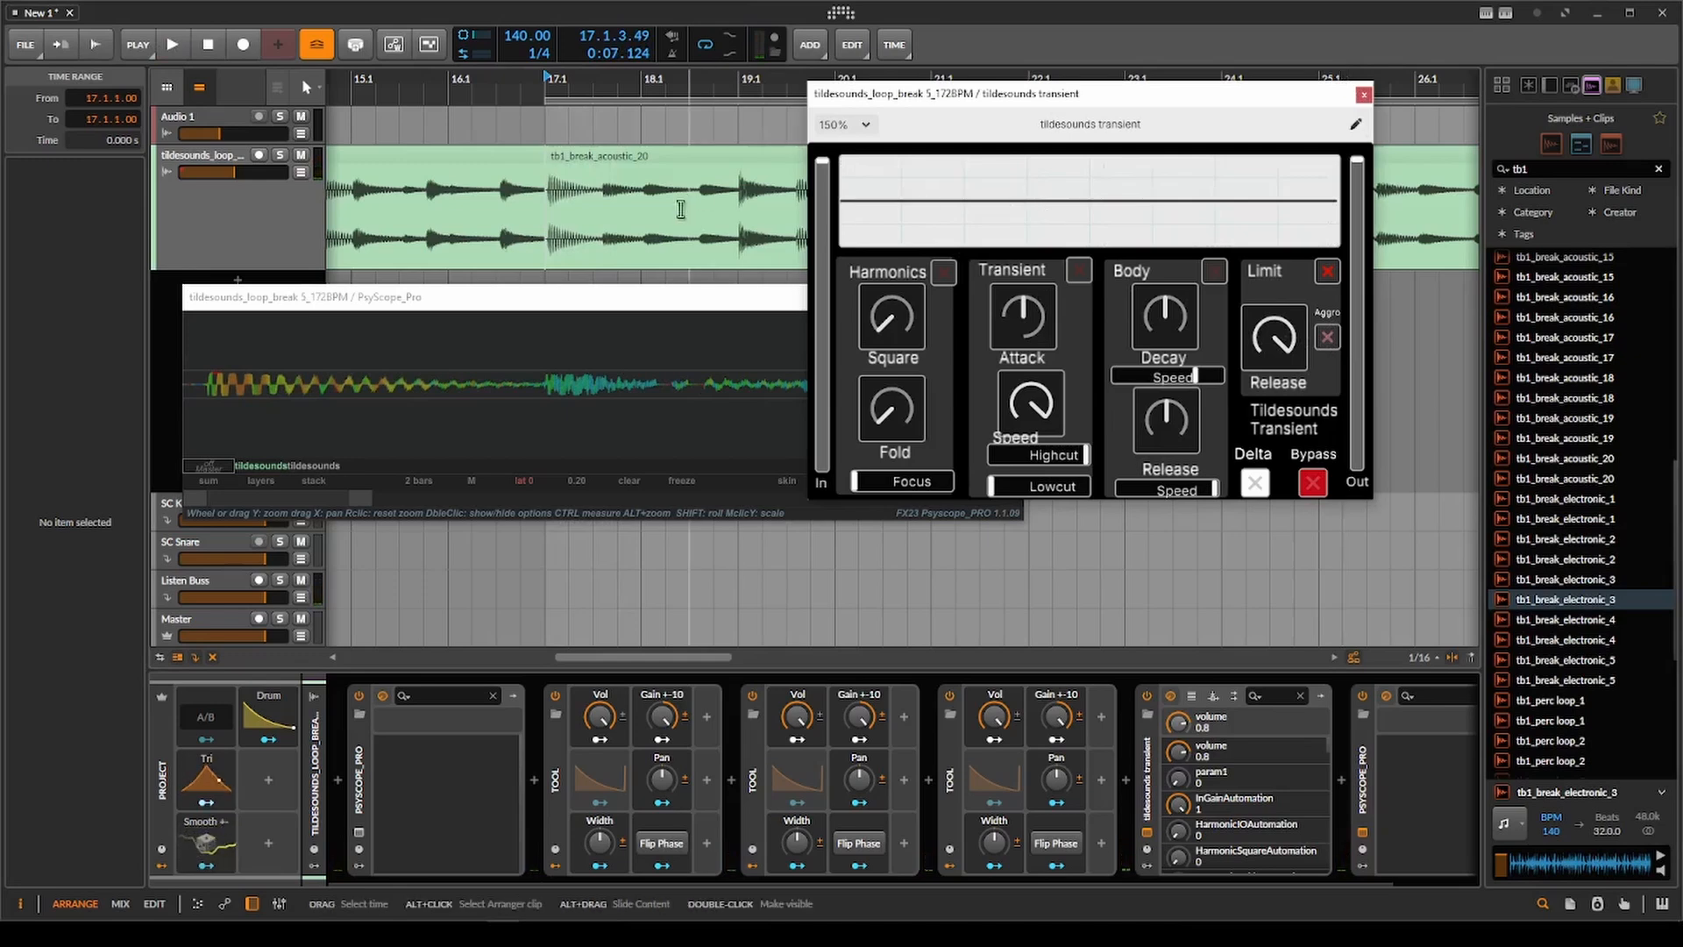
pyautogui.scroll(2, 681, 209)
pyautogui.press('space')
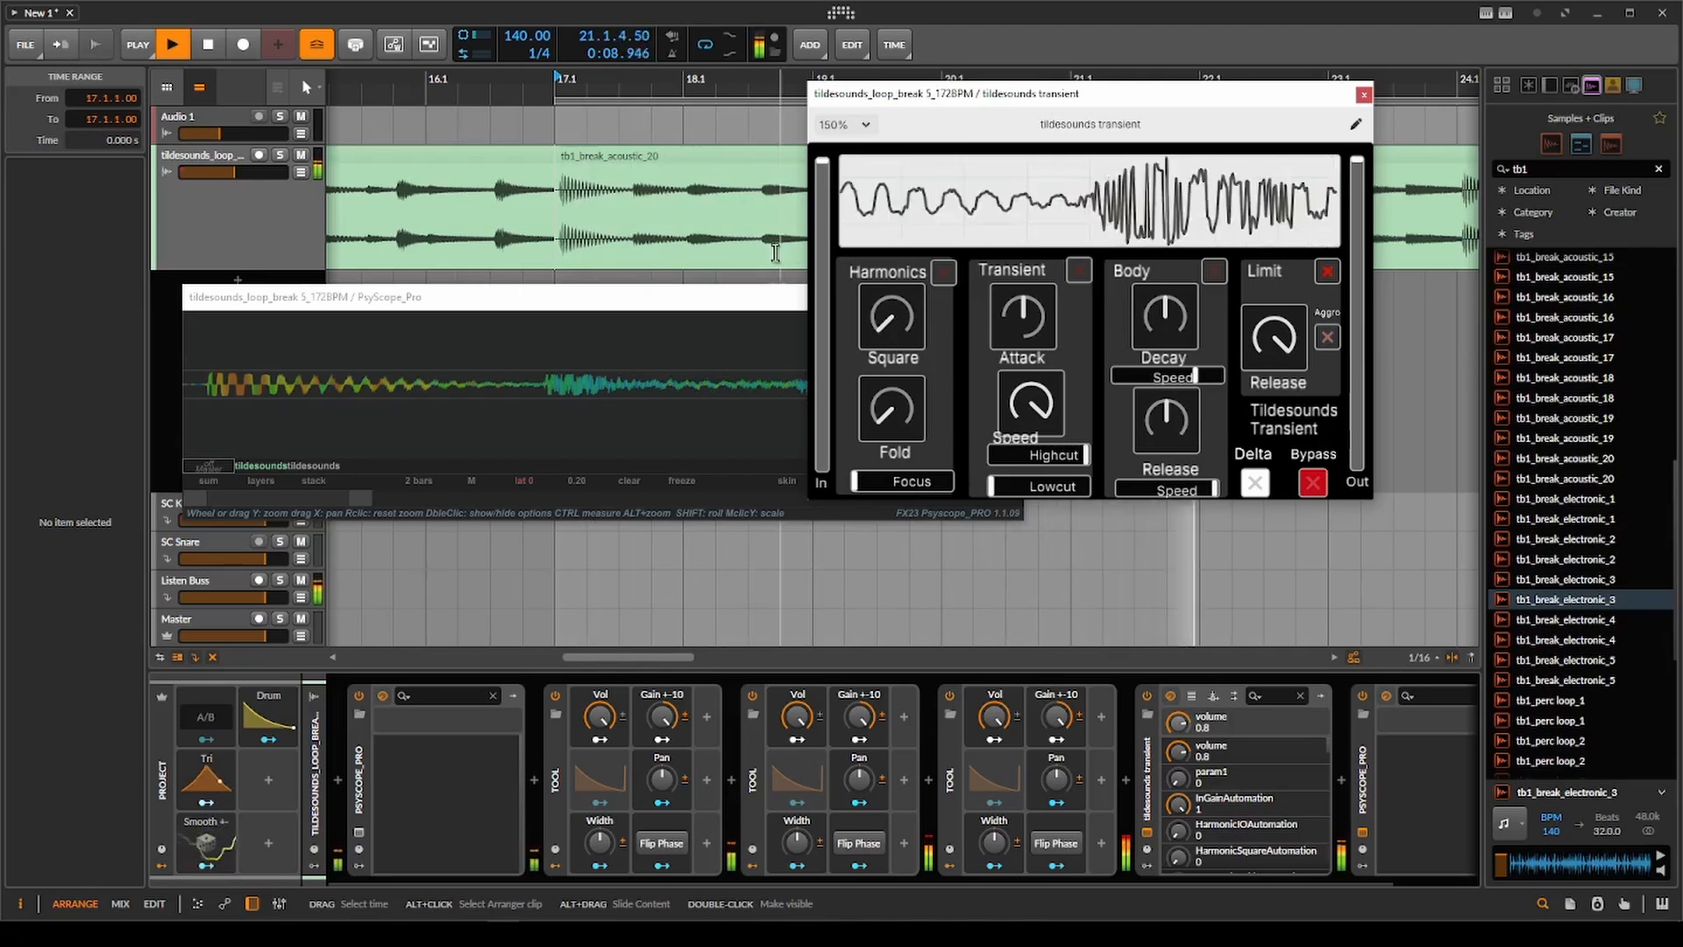
pyautogui.press('space')
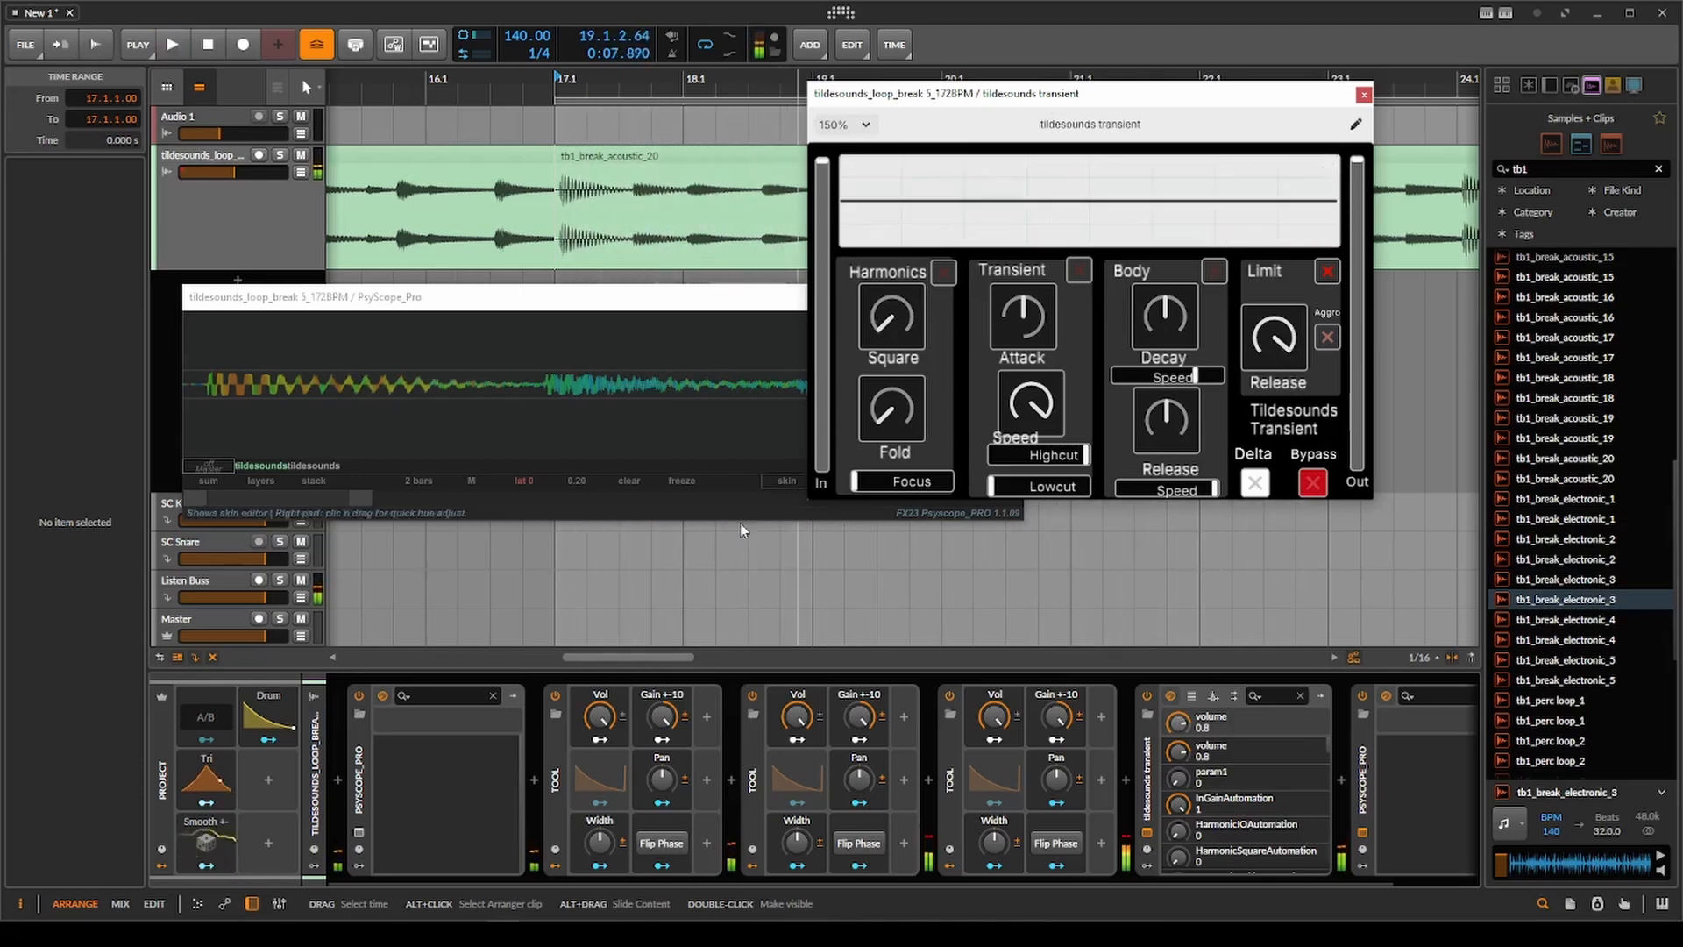
# Delete the first Tool gain device from the chain and replay the clip.
pyautogui.click(555, 775)
pyautogui.press('Delete')
pyautogui.press('space')
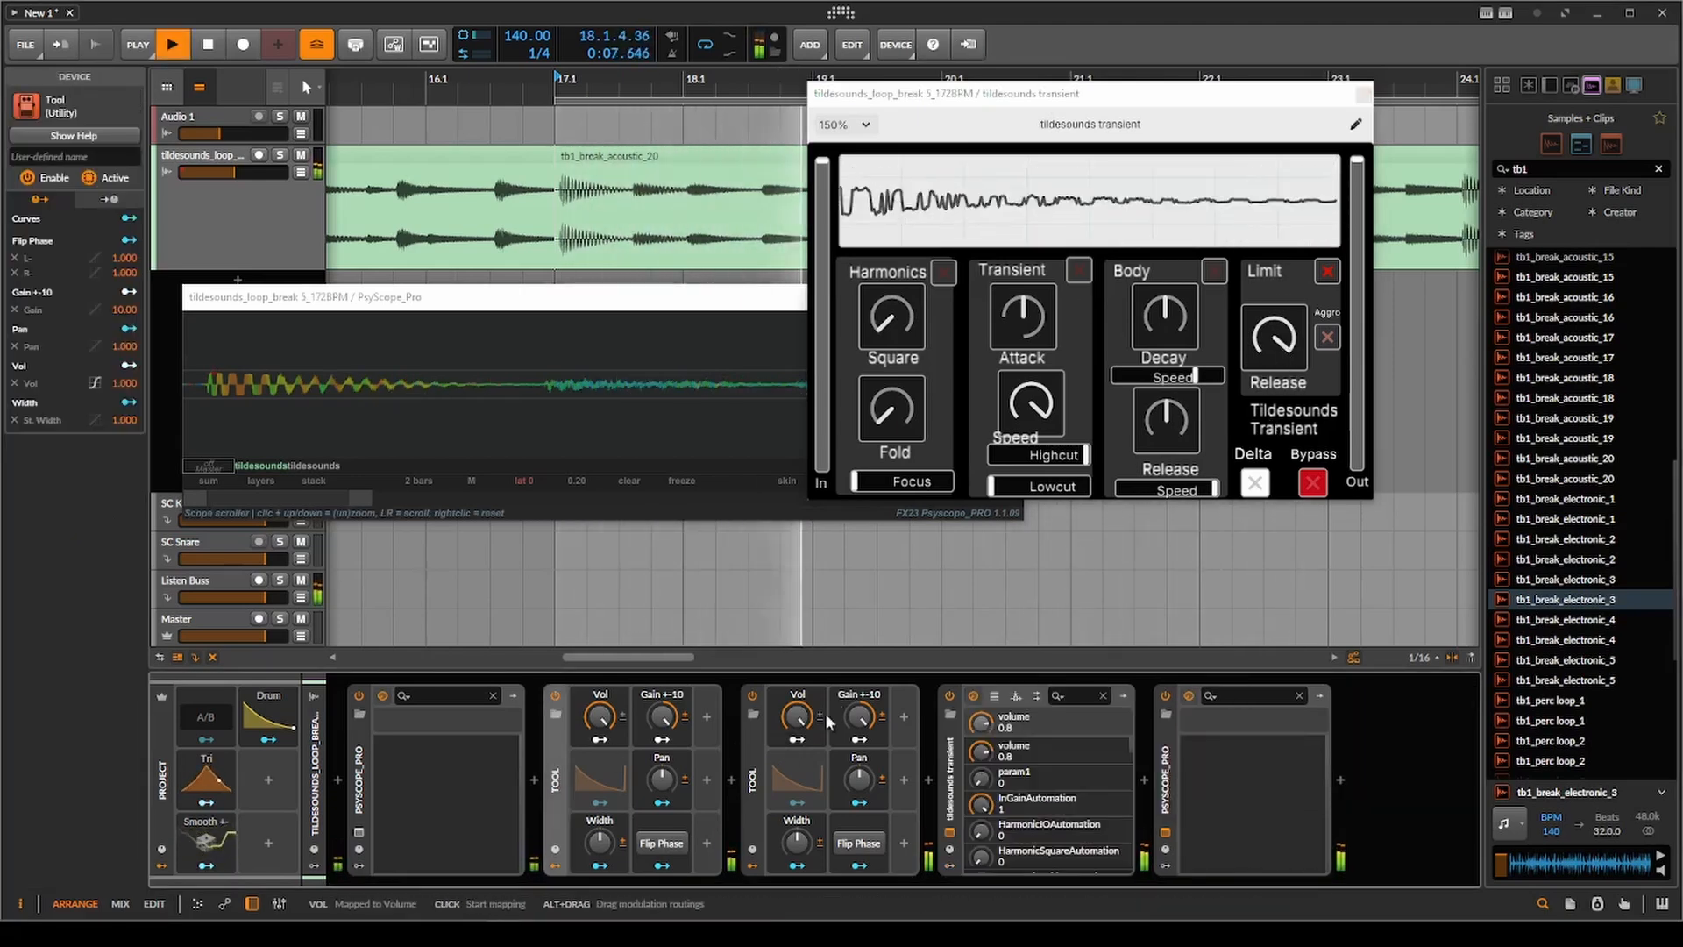
# Toggle Limit off and back on during playback, set its Release to minimum, and replay the clip with Aggro on.
pyautogui.click(1328, 271)
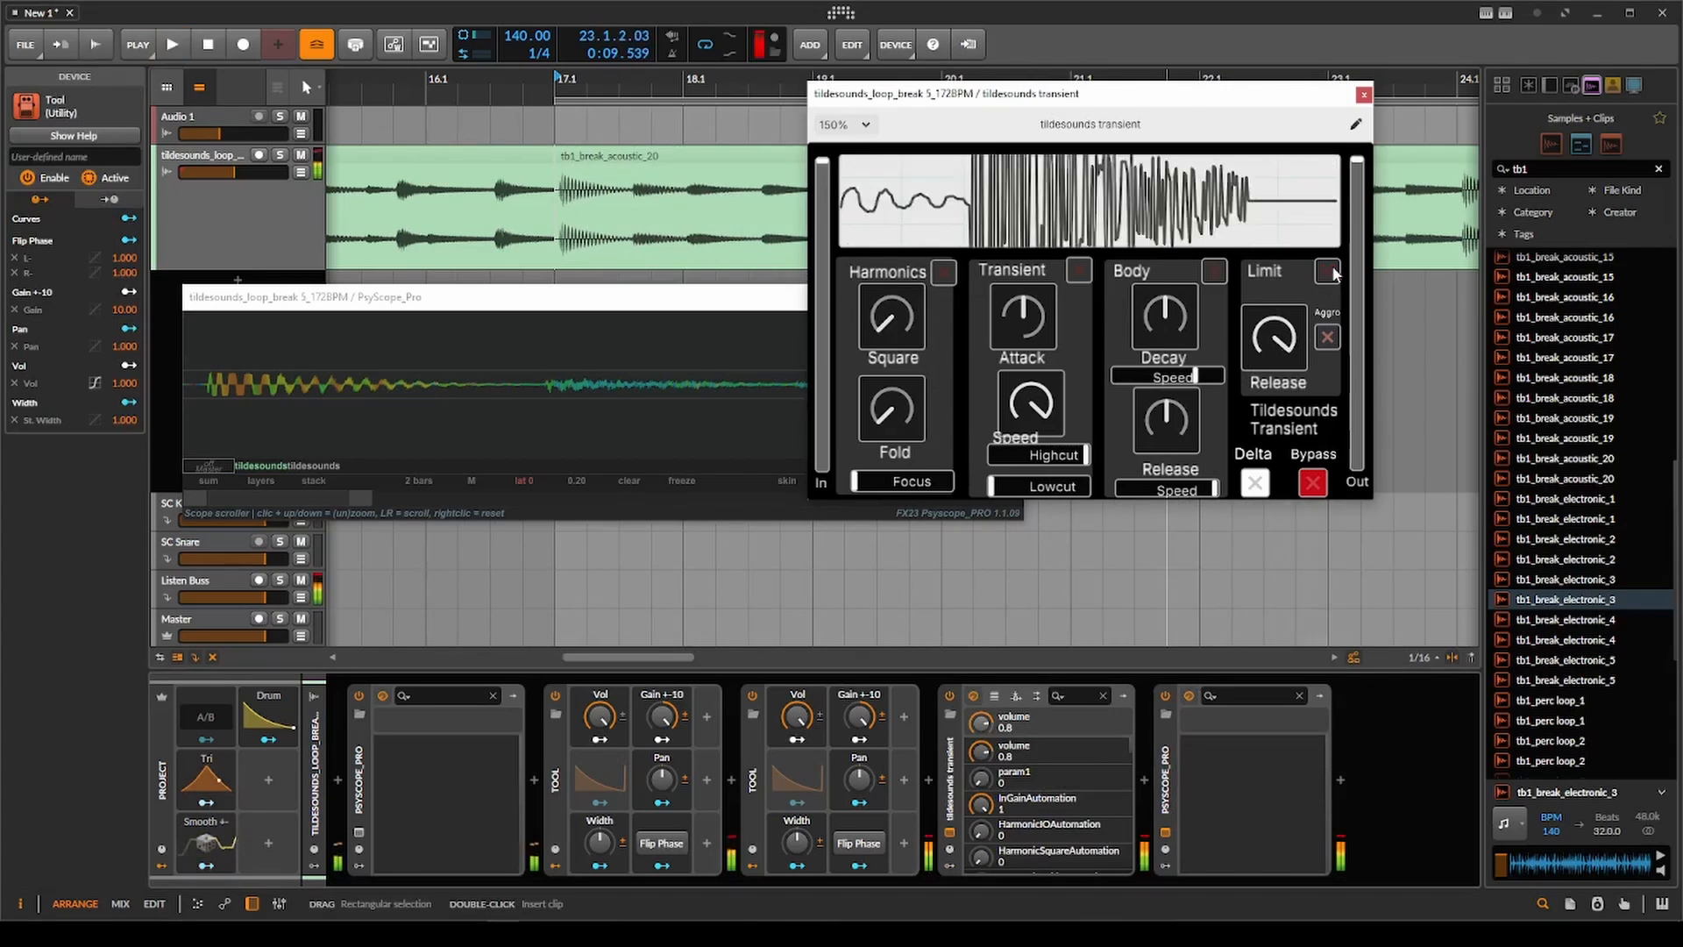
pyautogui.click(1329, 272)
pyautogui.press('space')
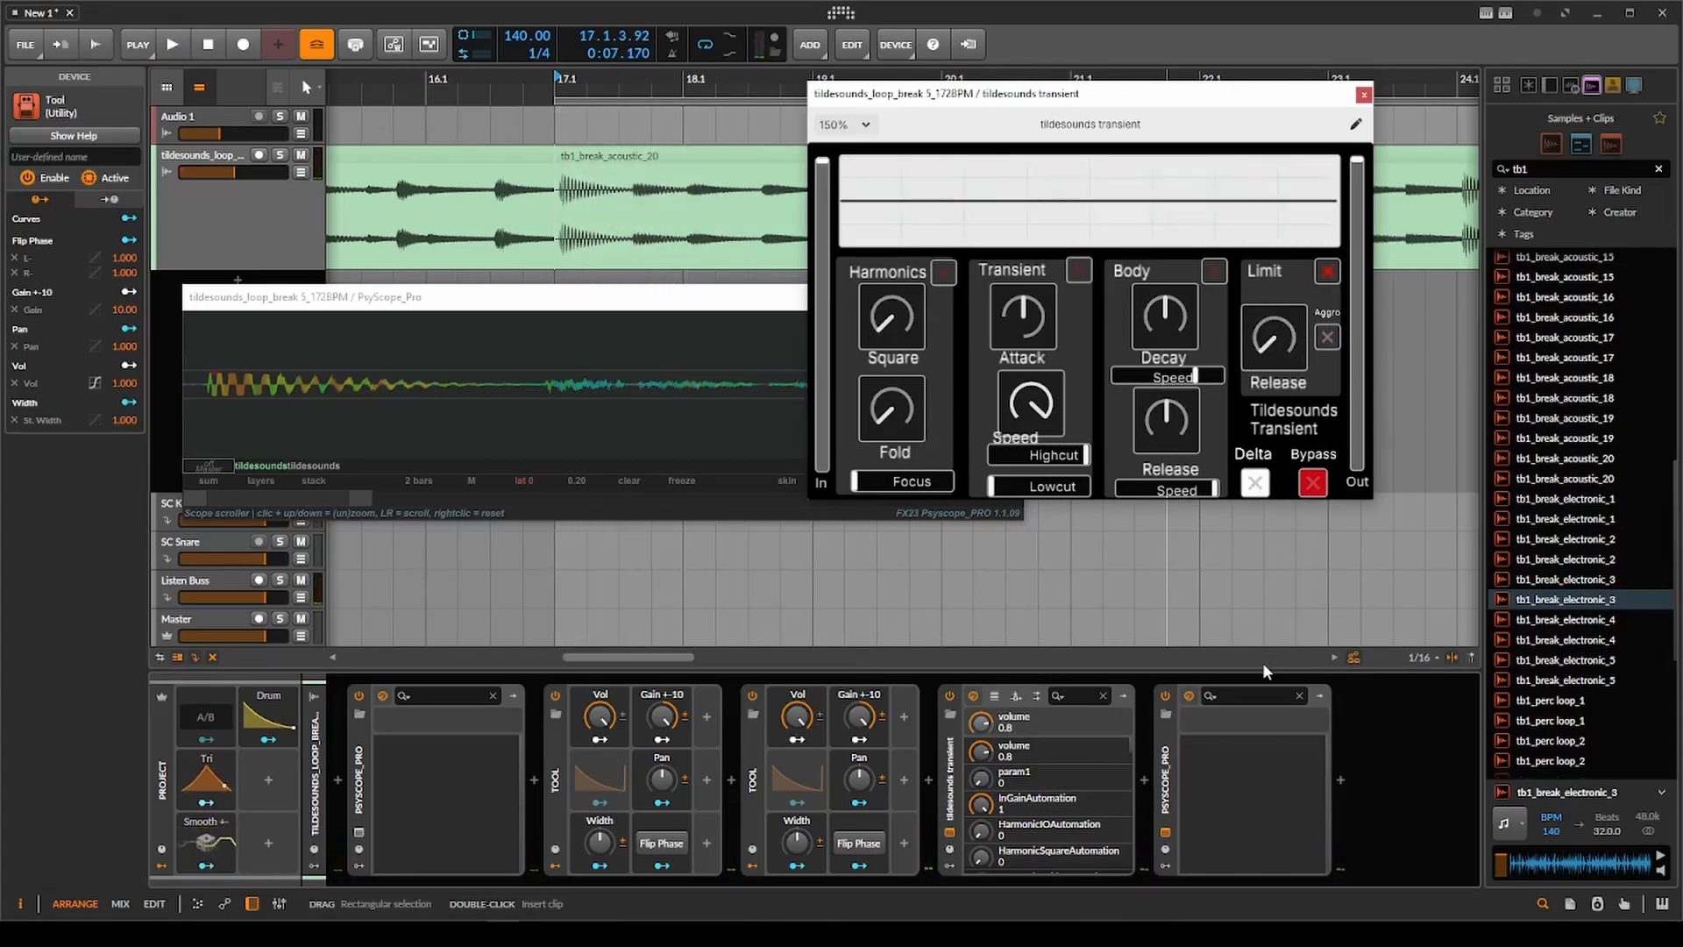
pyautogui.press('space')
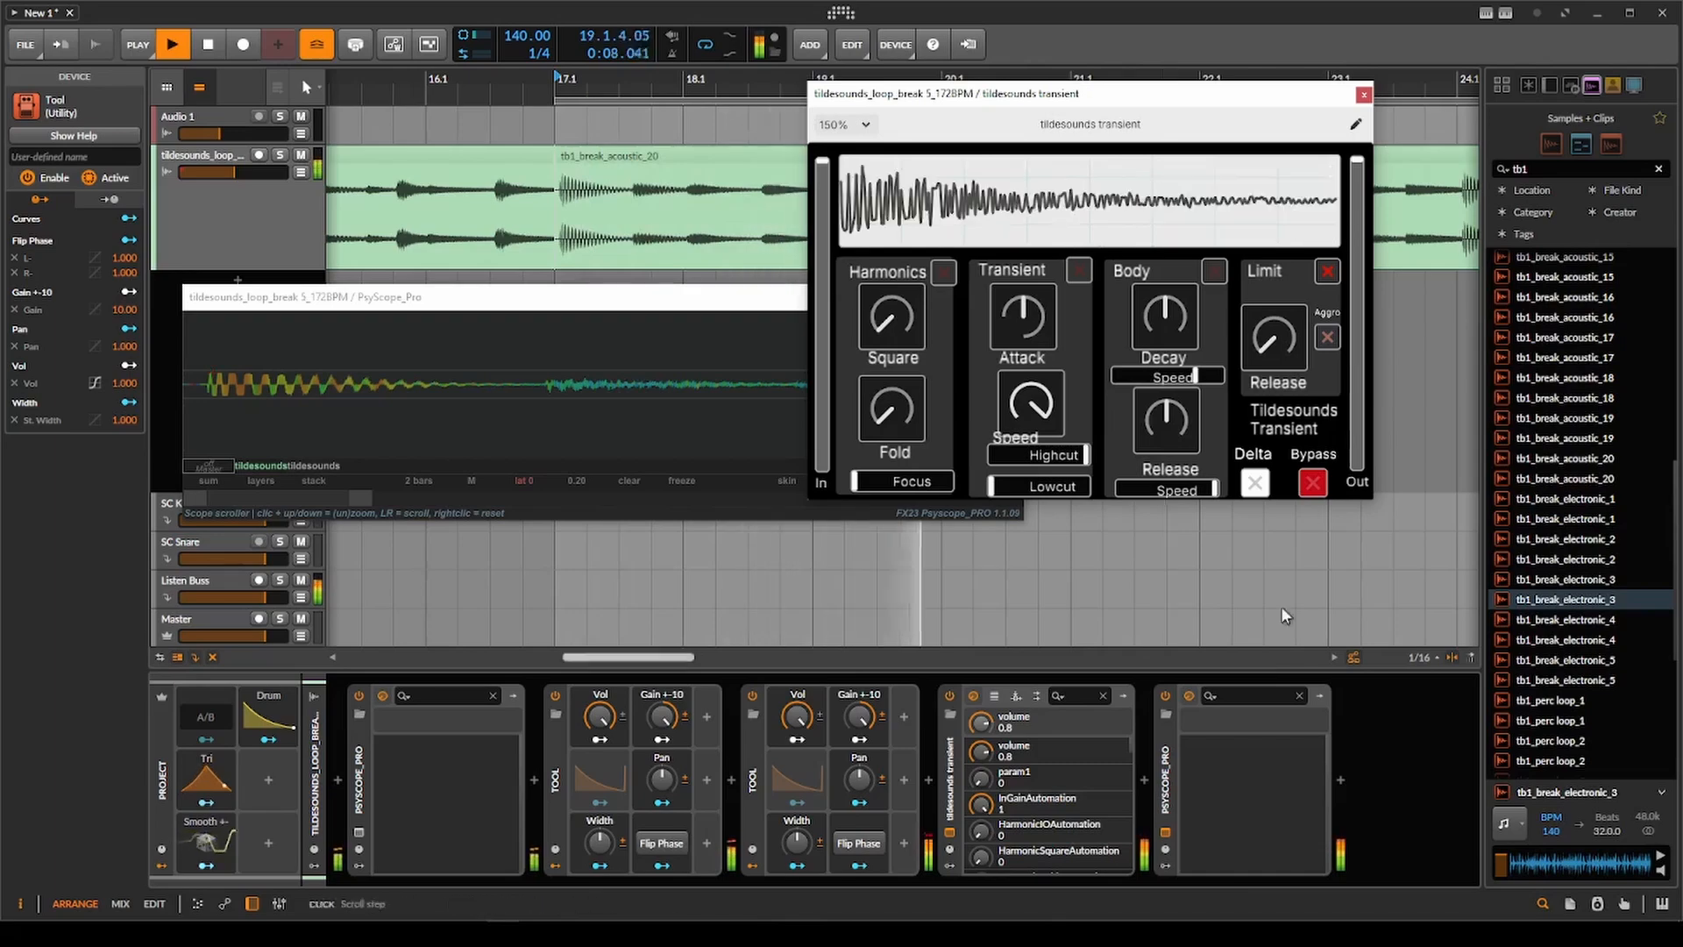
# Close the tildesounds transient and PsyScope_Pro windows and stop playback.
pyautogui.click(1364, 94)
pyautogui.click(1014, 297)
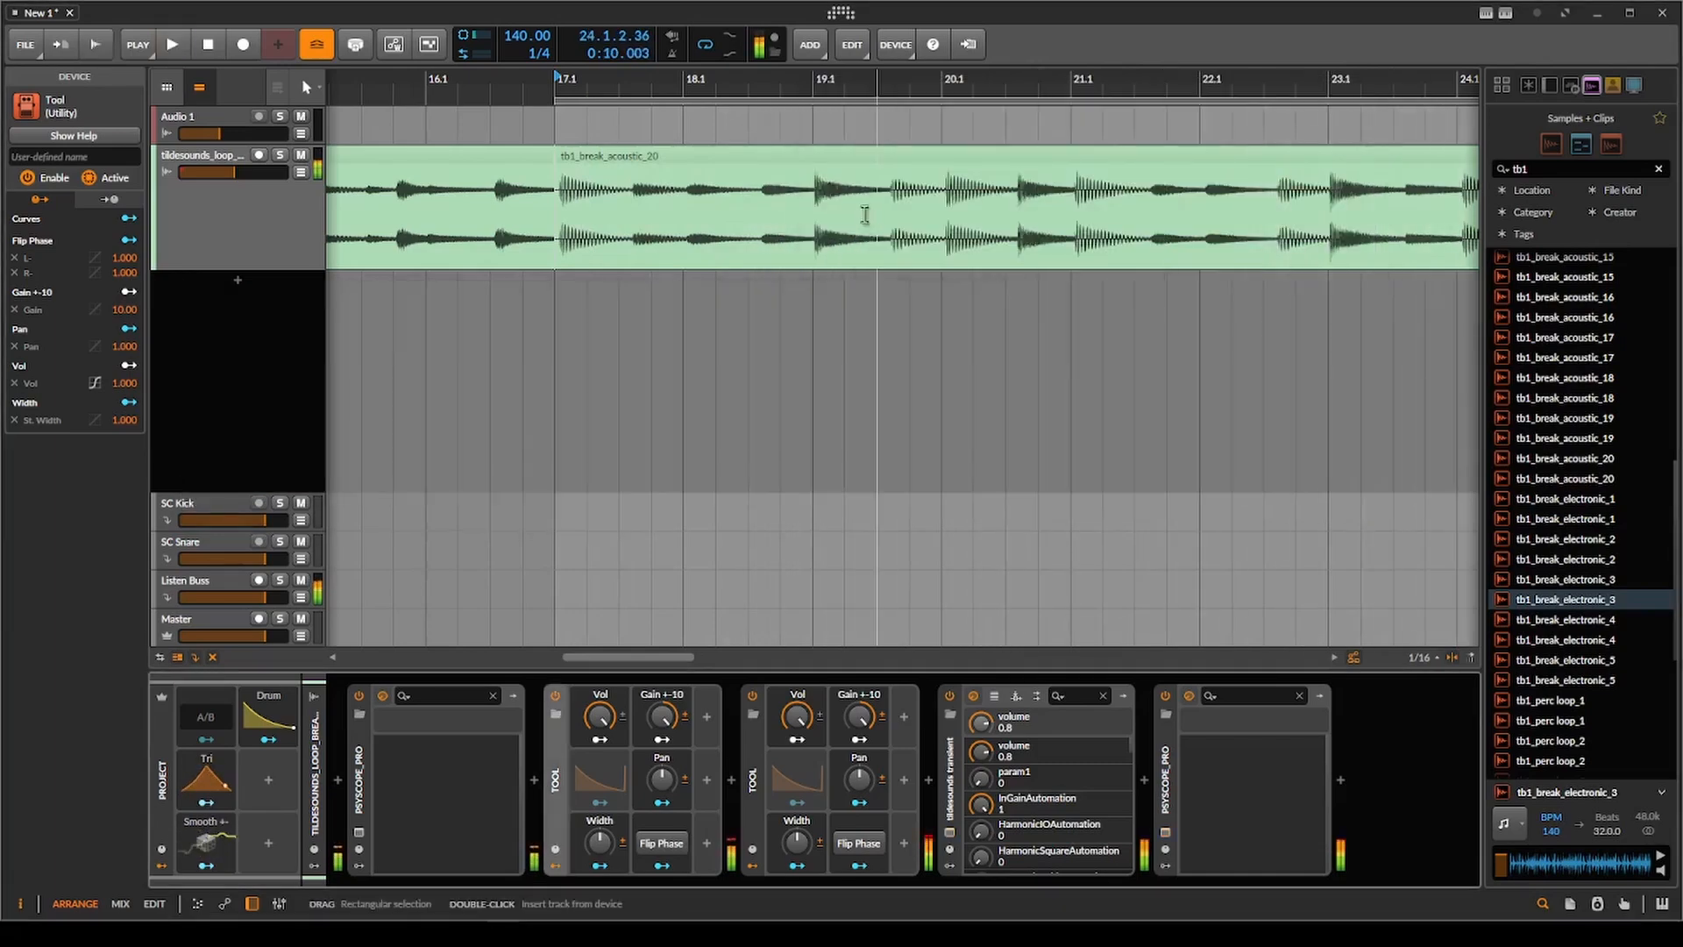
pyautogui.click(866, 214)
pyautogui.press('space')
# Move the play start to bar 1 and select the tb1_break_acoustic_18 clip.
pyautogui.scroll(-5, 669, 334)
pyautogui.moveTo(631, 342); pyautogui.dragTo(807, 345)
pyautogui.scroll(-3, 806, 345)
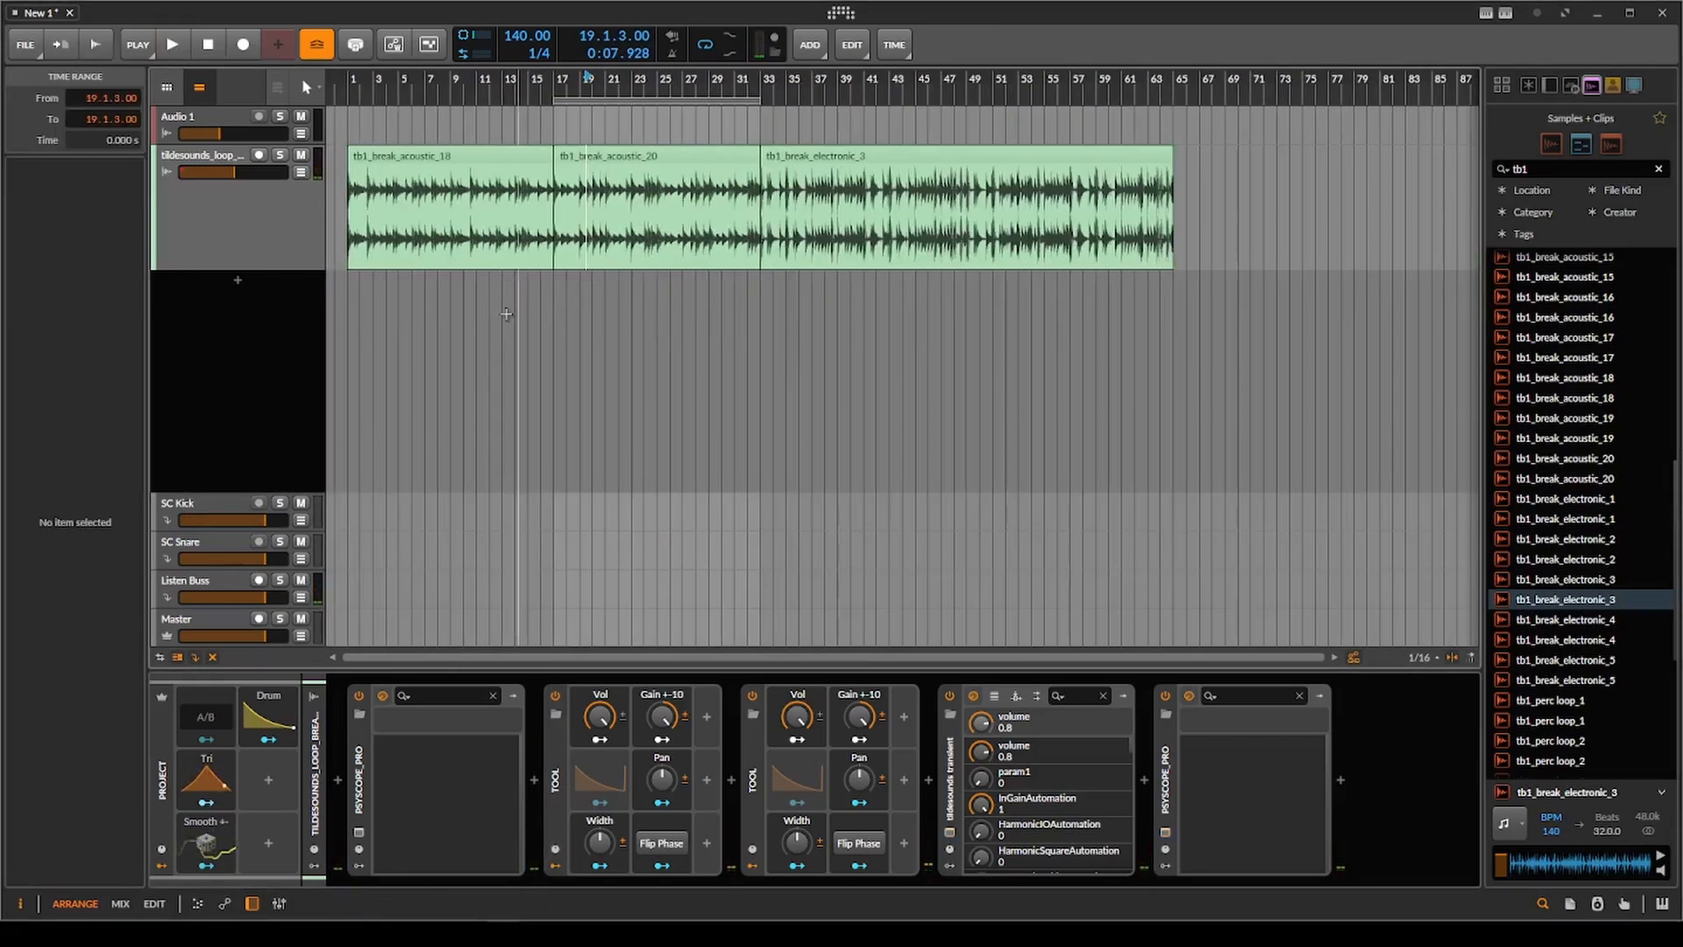
pyautogui.scroll(3, 505, 325)
pyautogui.scroll(-3, 385, 255)
pyautogui.scroll(5, 359, 219)
pyautogui.click(351, 219)
pyautogui.scroll(-5, 368, 215)
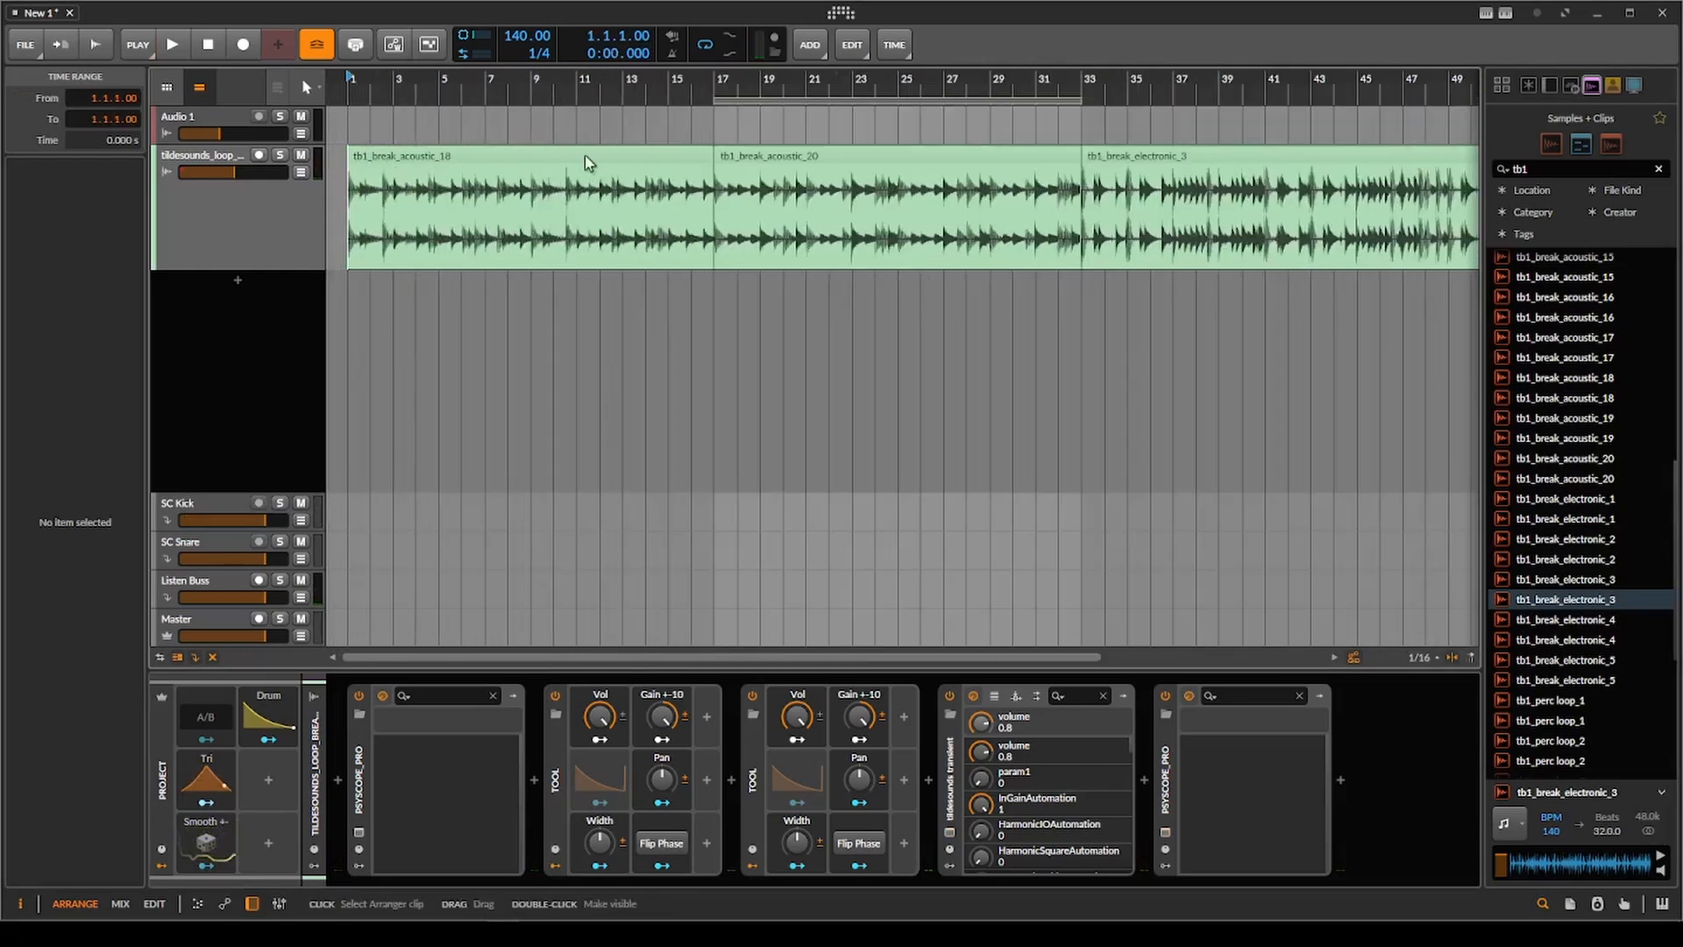
pyautogui.click(586, 157)
# Make the drum loop track taller and reselect the tb1_break_acoustic_18 clip with the play start at bar 1.
pyautogui.scroll(4, 491, 211)
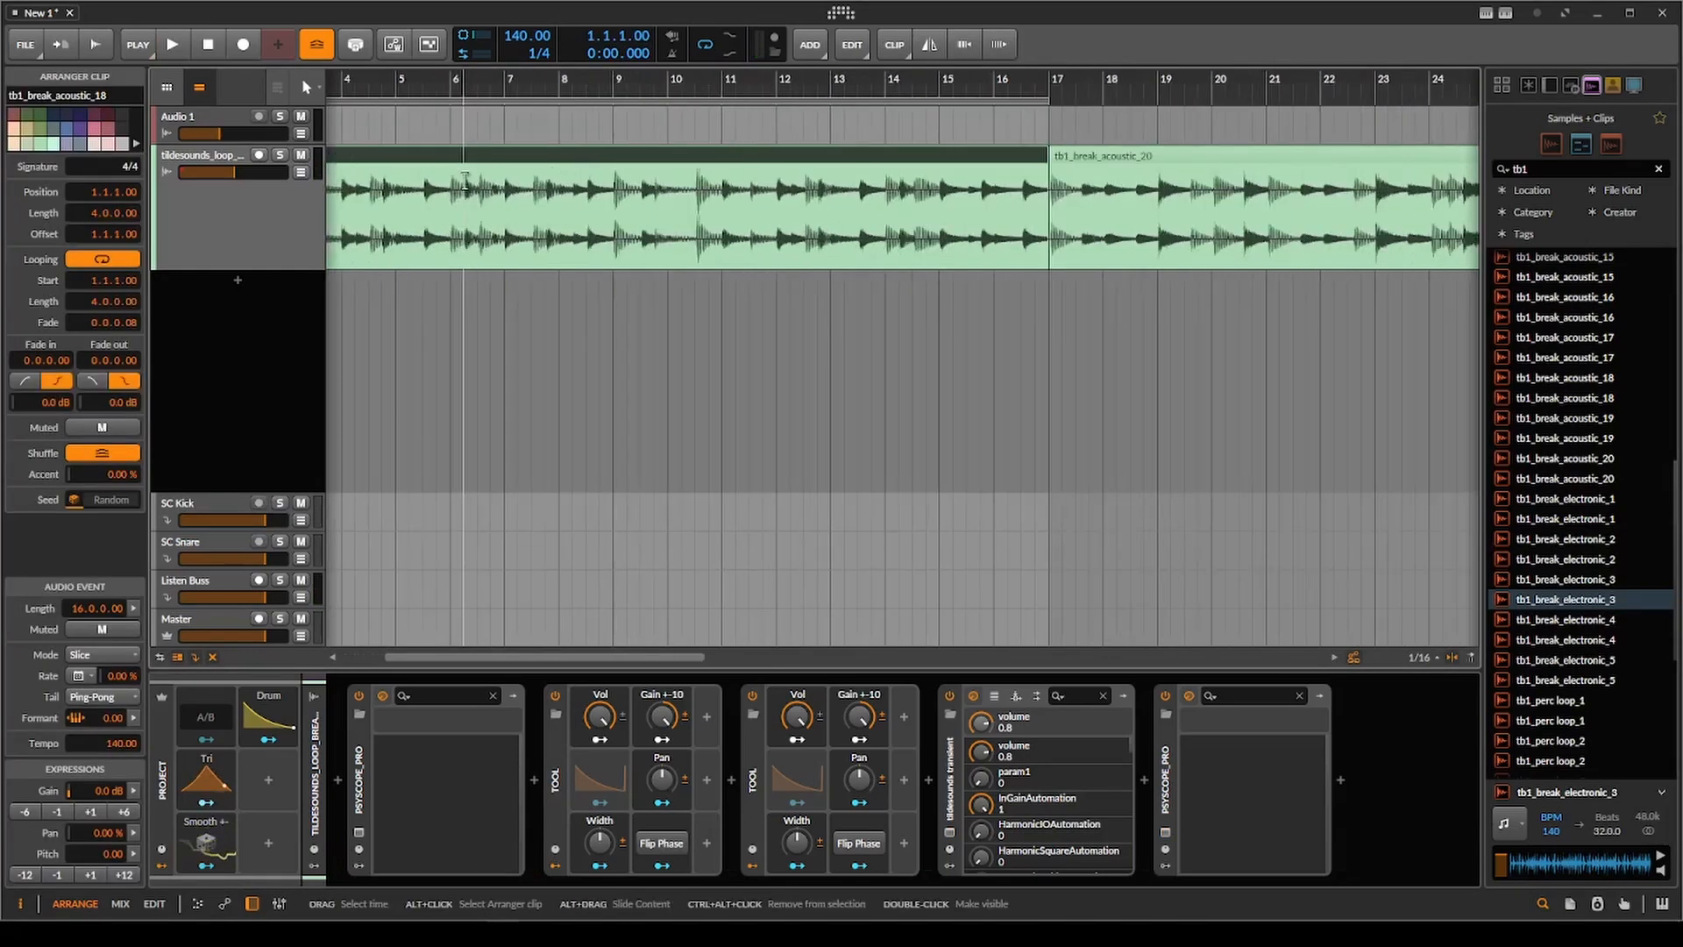
pyautogui.moveTo(439, 215); pyautogui.dragTo(606, 259)
pyautogui.scroll(4, 207, 213)
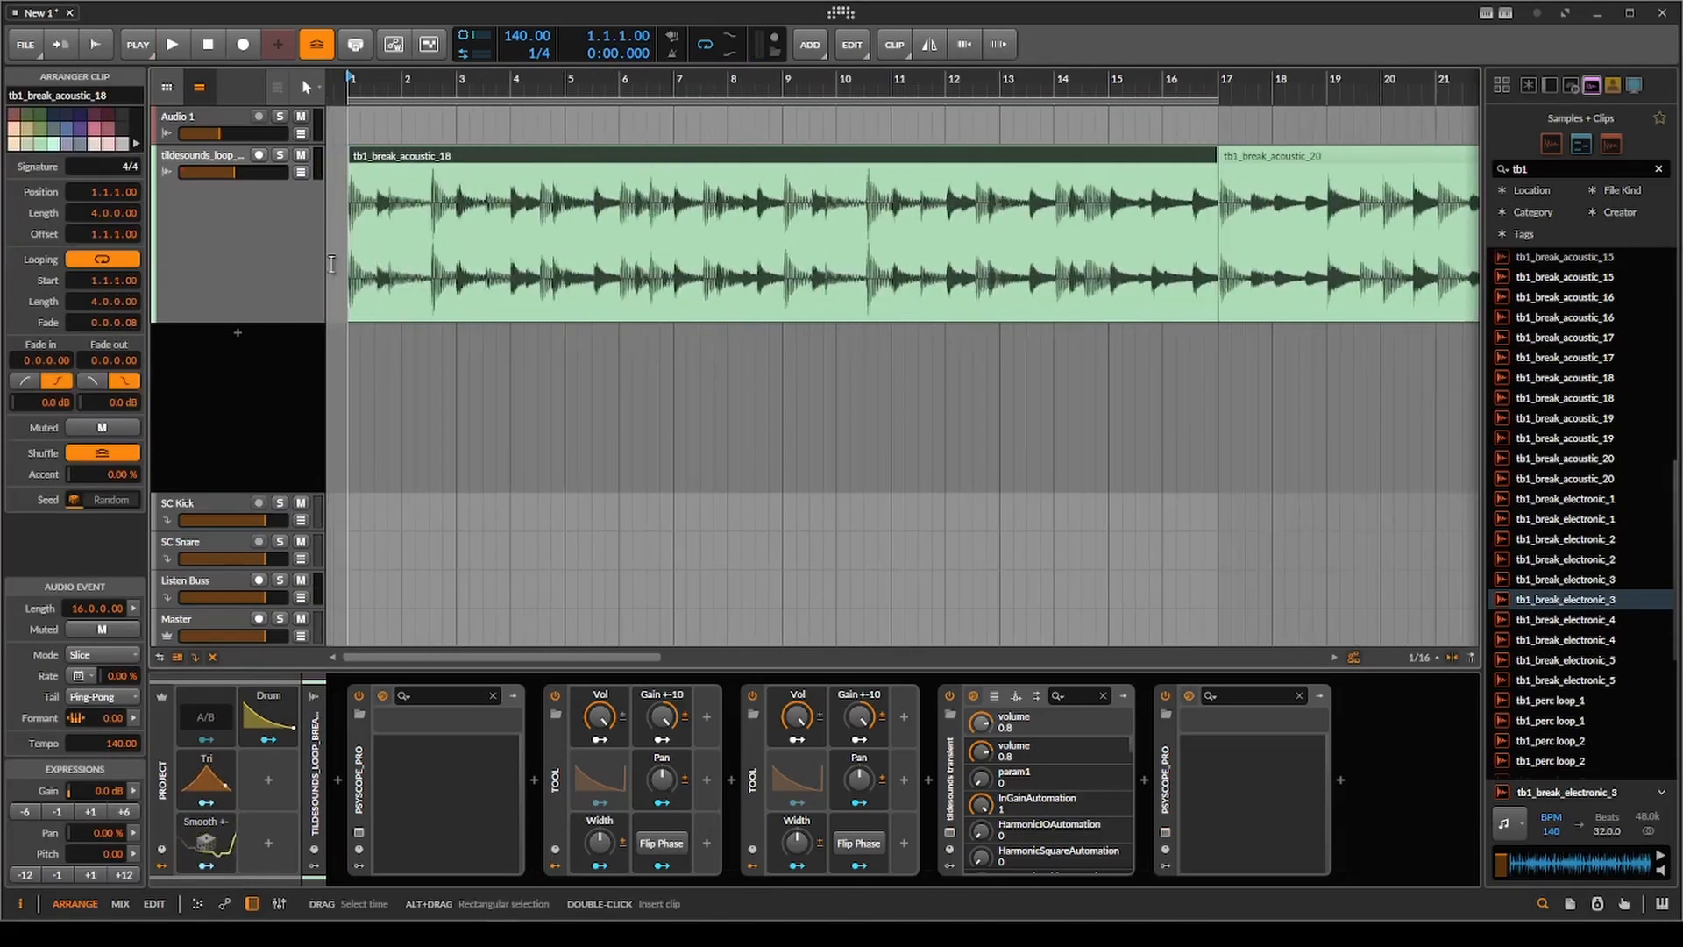
pyautogui.click(352, 246)
pyautogui.scroll(-3, 582, 240)
pyautogui.click(603, 155)
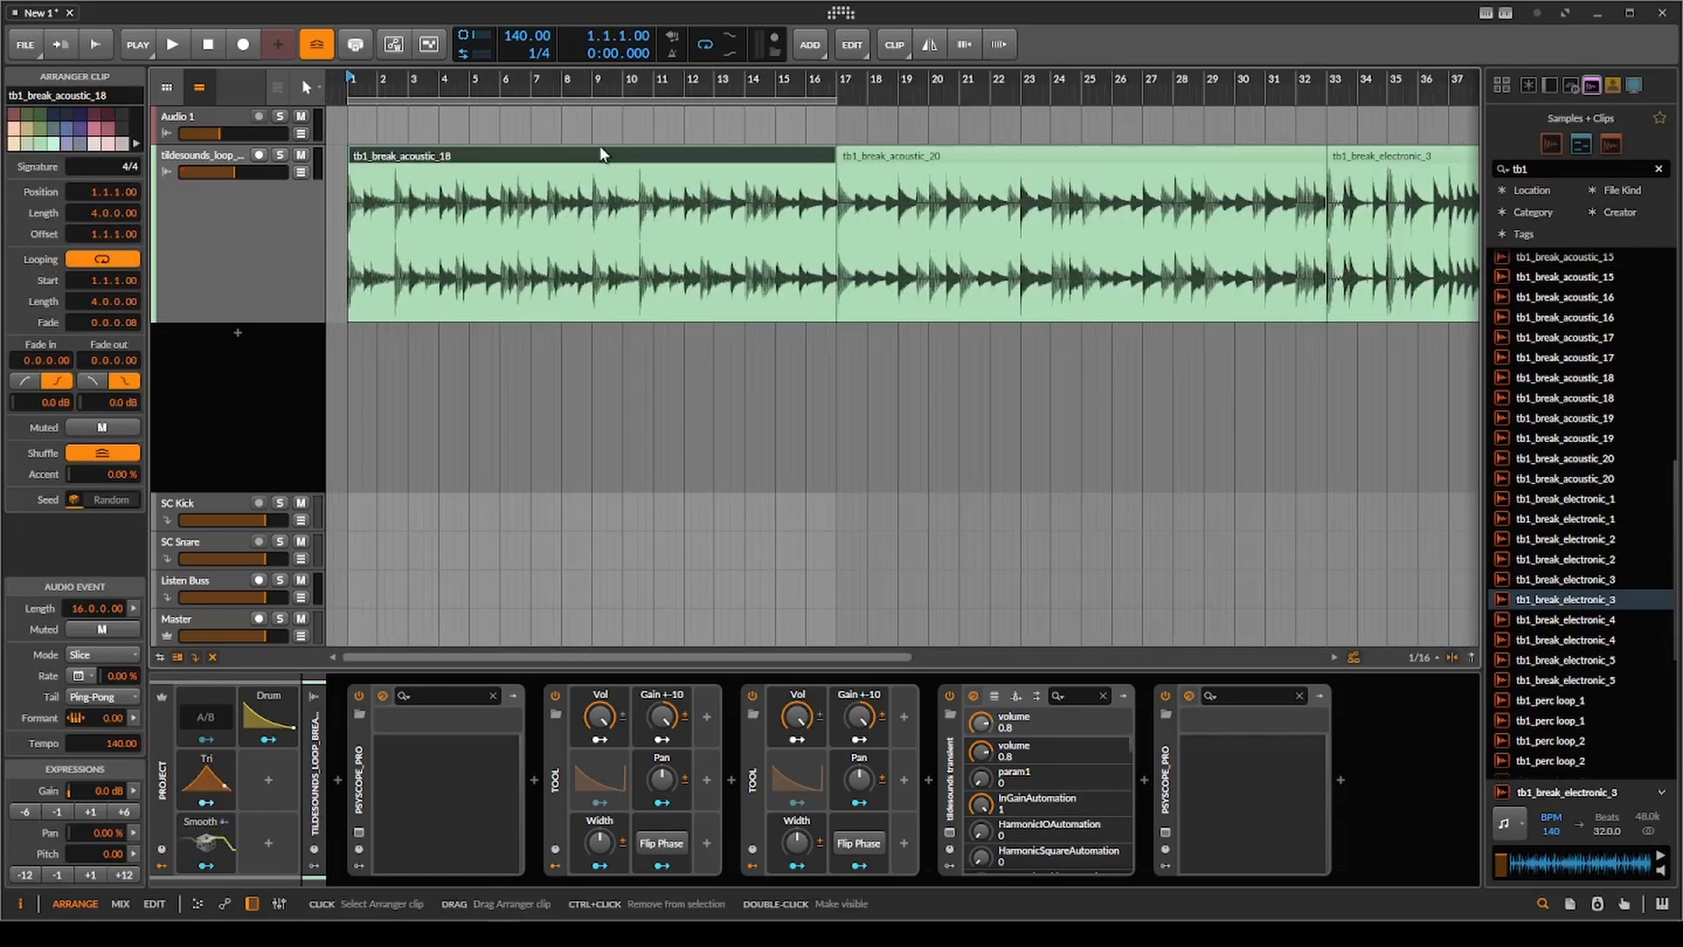
# Play the clip from bar 1, delete the first remaining Tool device from the chain, and replay the clip.
pyautogui.press('space')
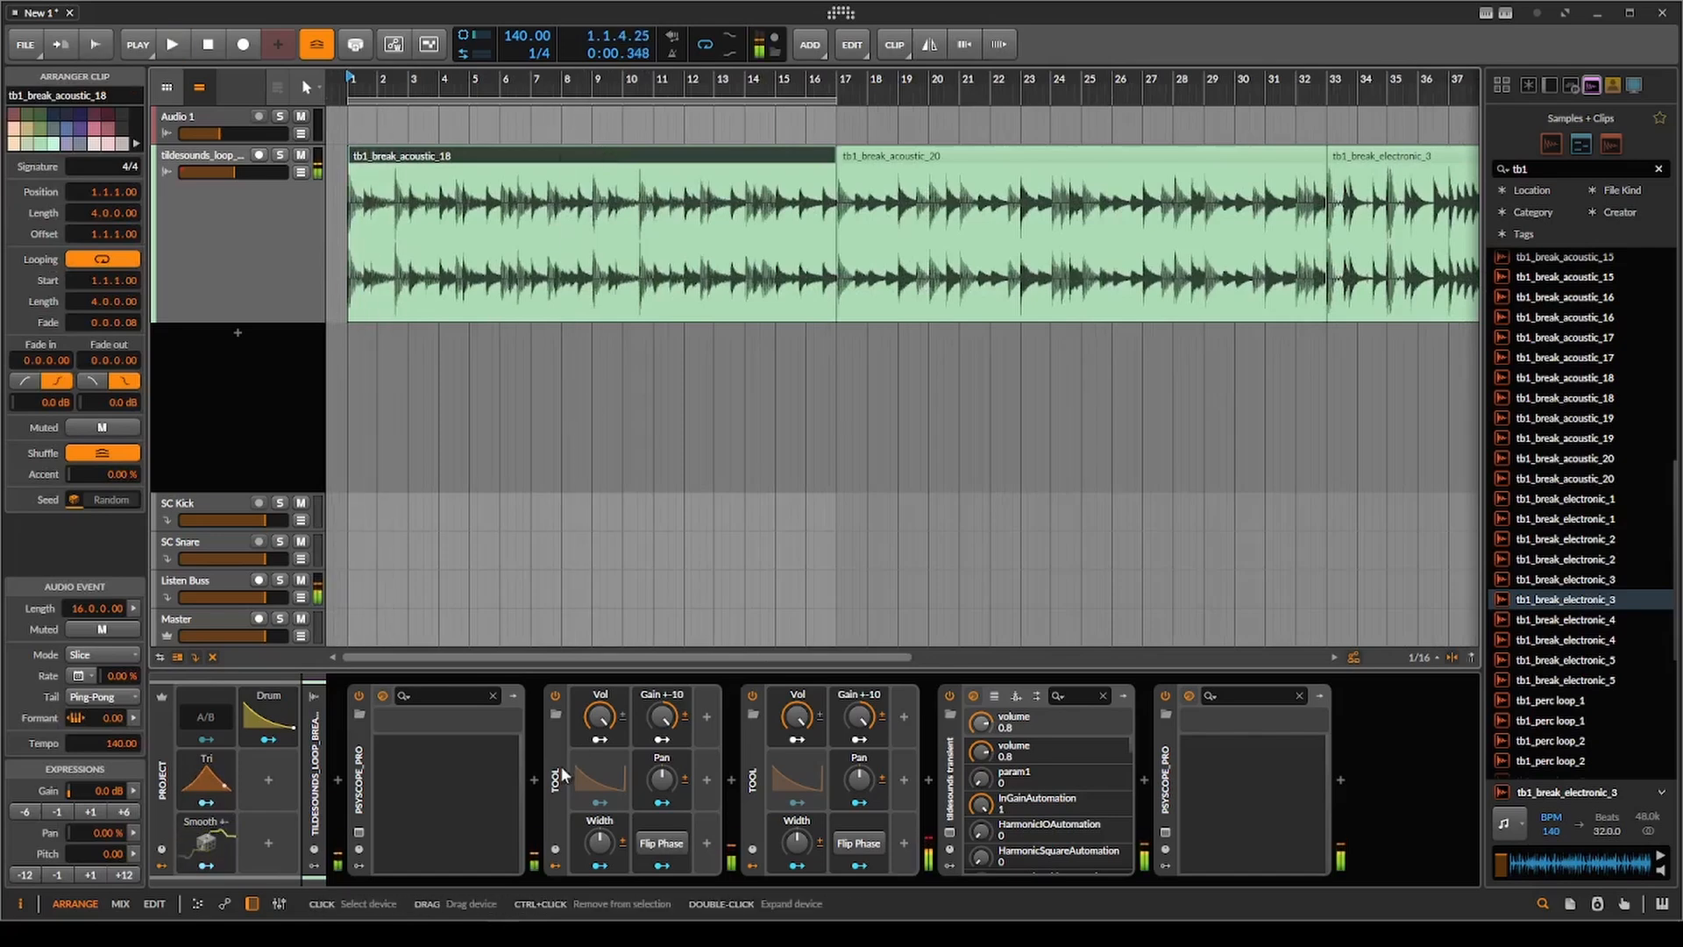
pyautogui.click(562, 773)
pyautogui.press('Delete')
pyautogui.press('space')
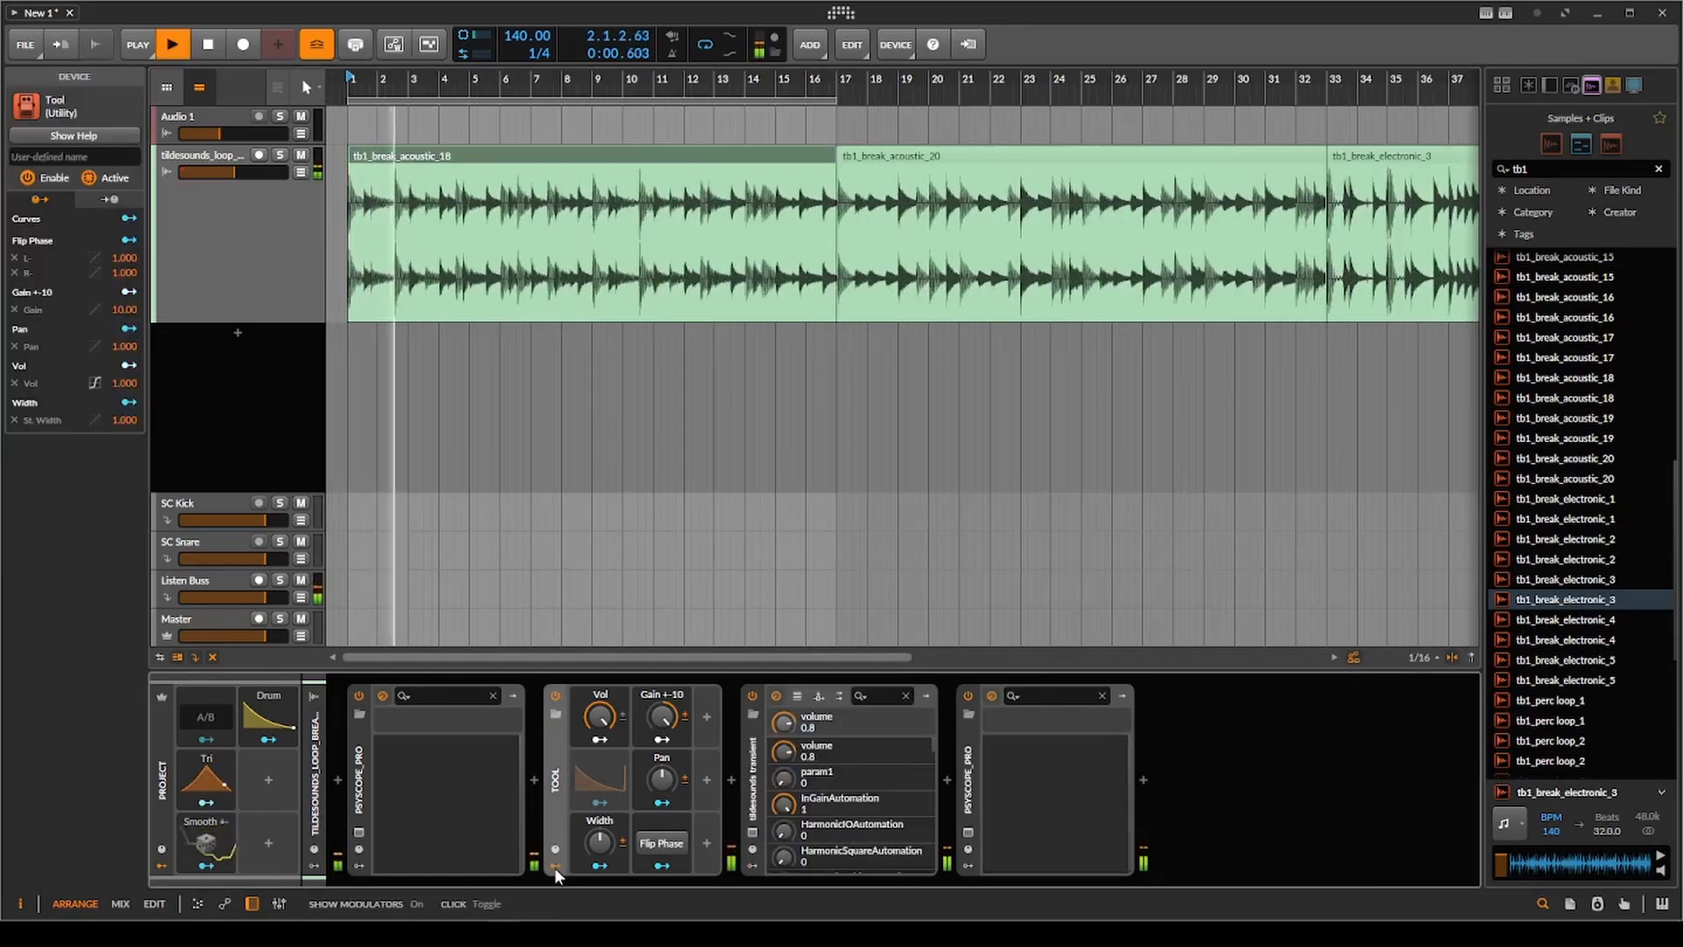
pyautogui.press('space')
# Reopen the tildesounds transient plugin, turn Limit off, and play the tb1_break_acoustic_18 clip from bar 1.
pyautogui.click(752, 832)
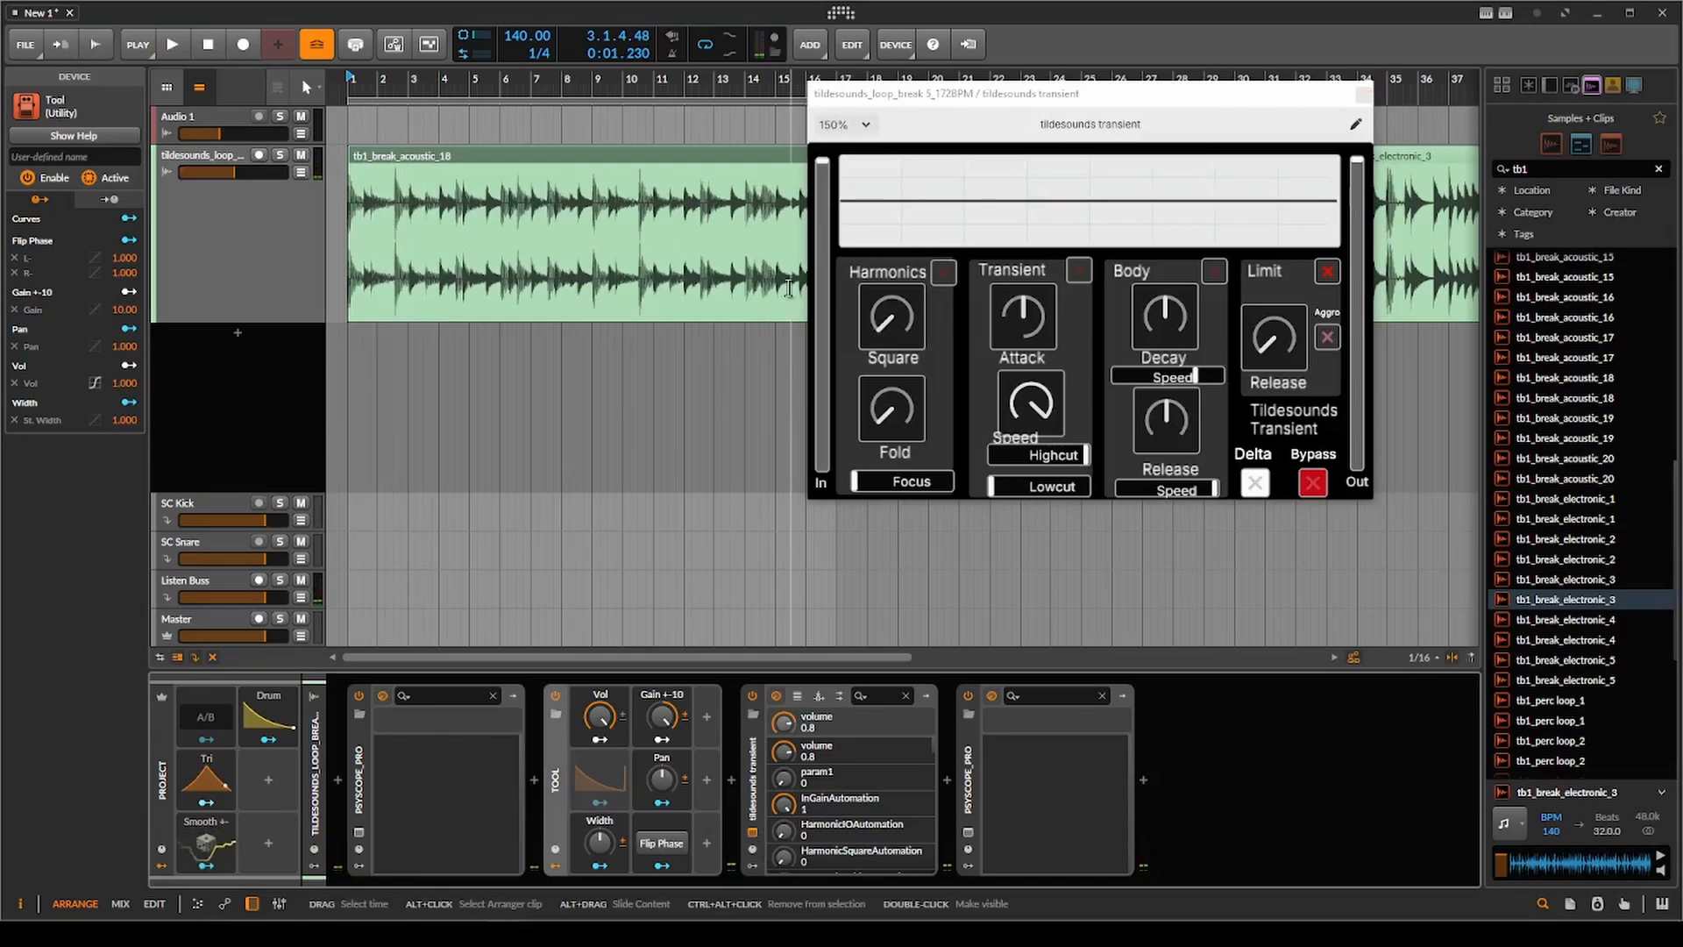
pyautogui.moveTo(824, 209); pyautogui.dragTo(832, 274)
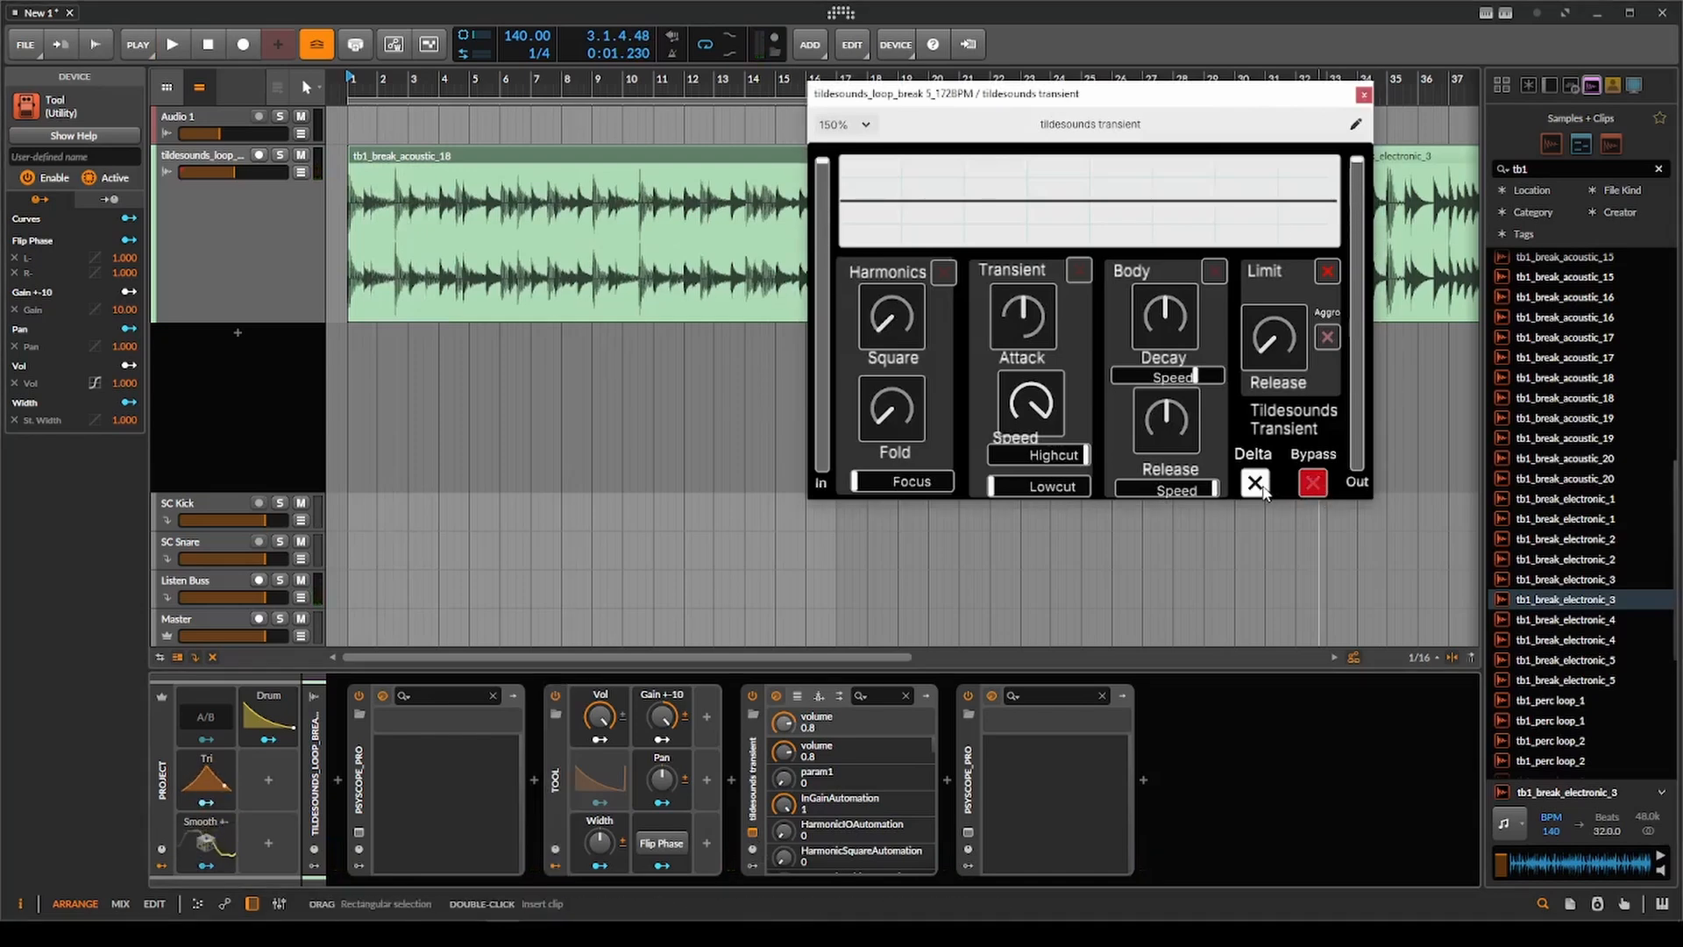
pyautogui.scroll(-2, 546, 188)
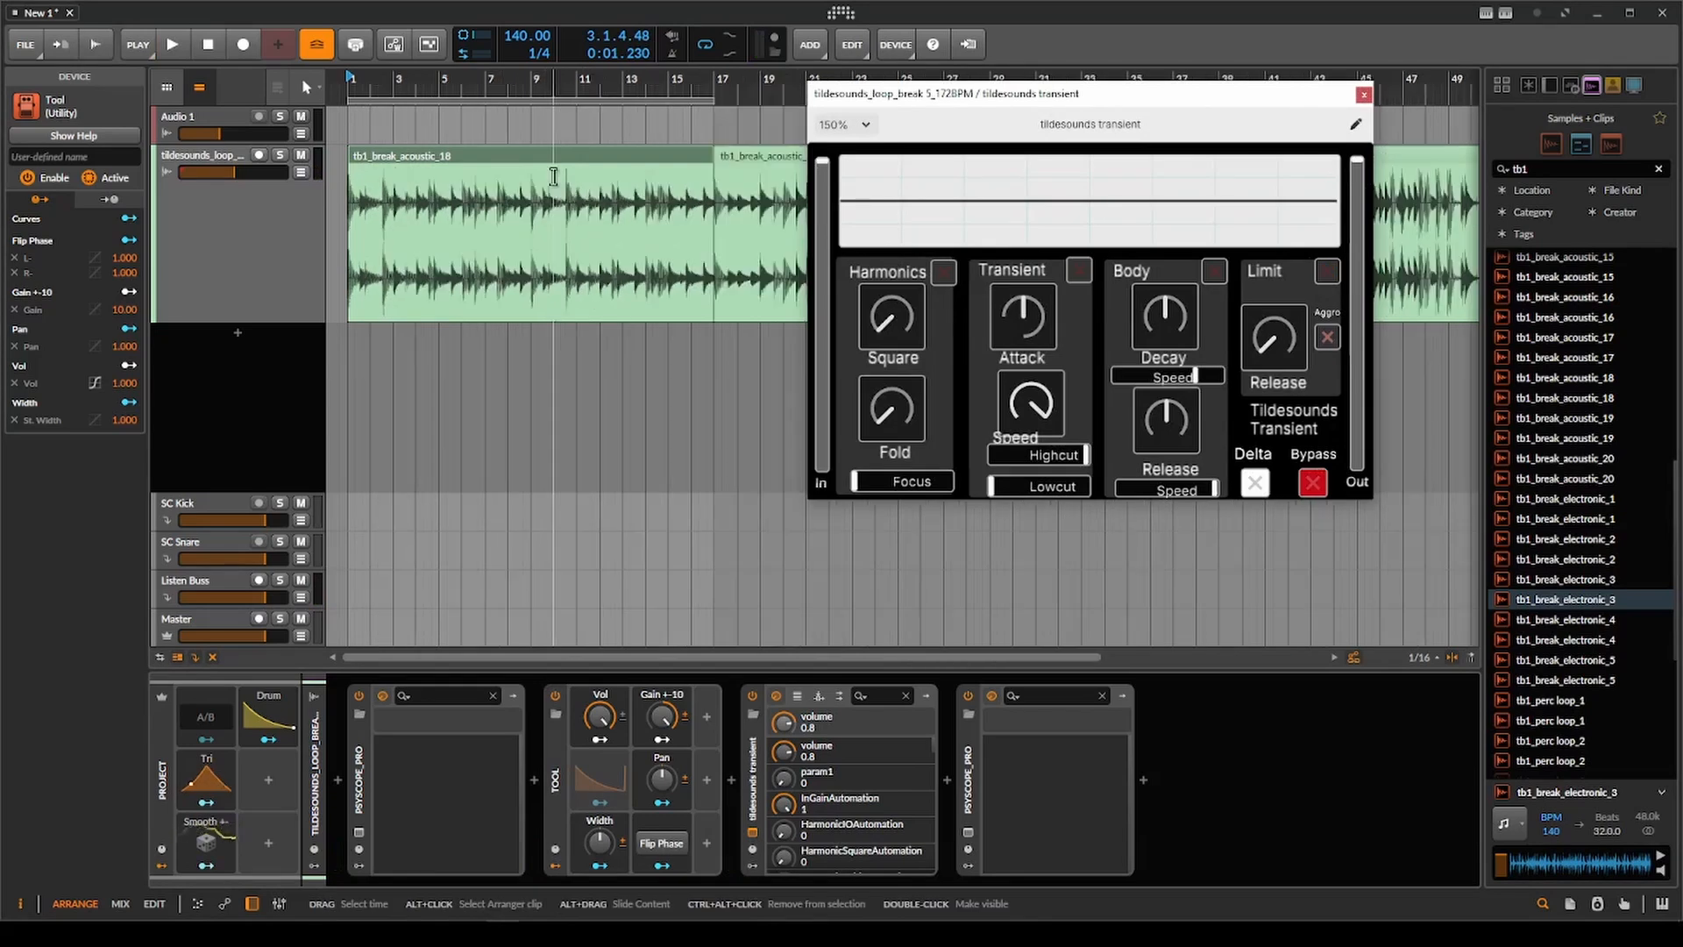
pyautogui.click(568, 160)
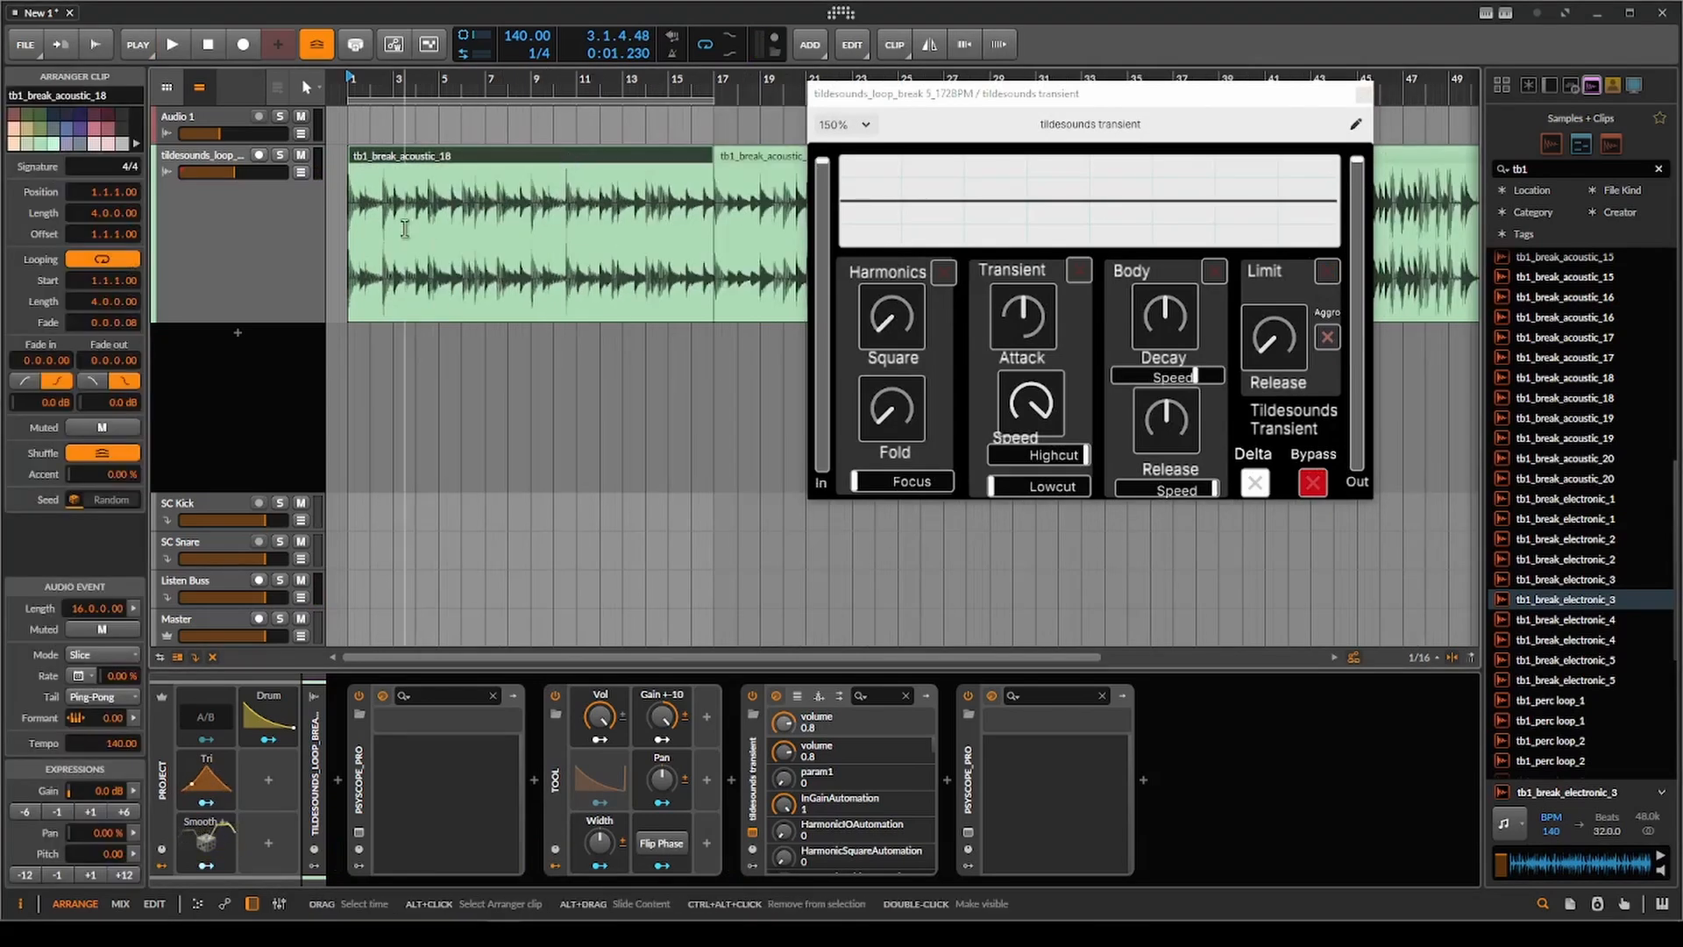
pyautogui.scroll(2, 596, 245)
pyautogui.press('space')
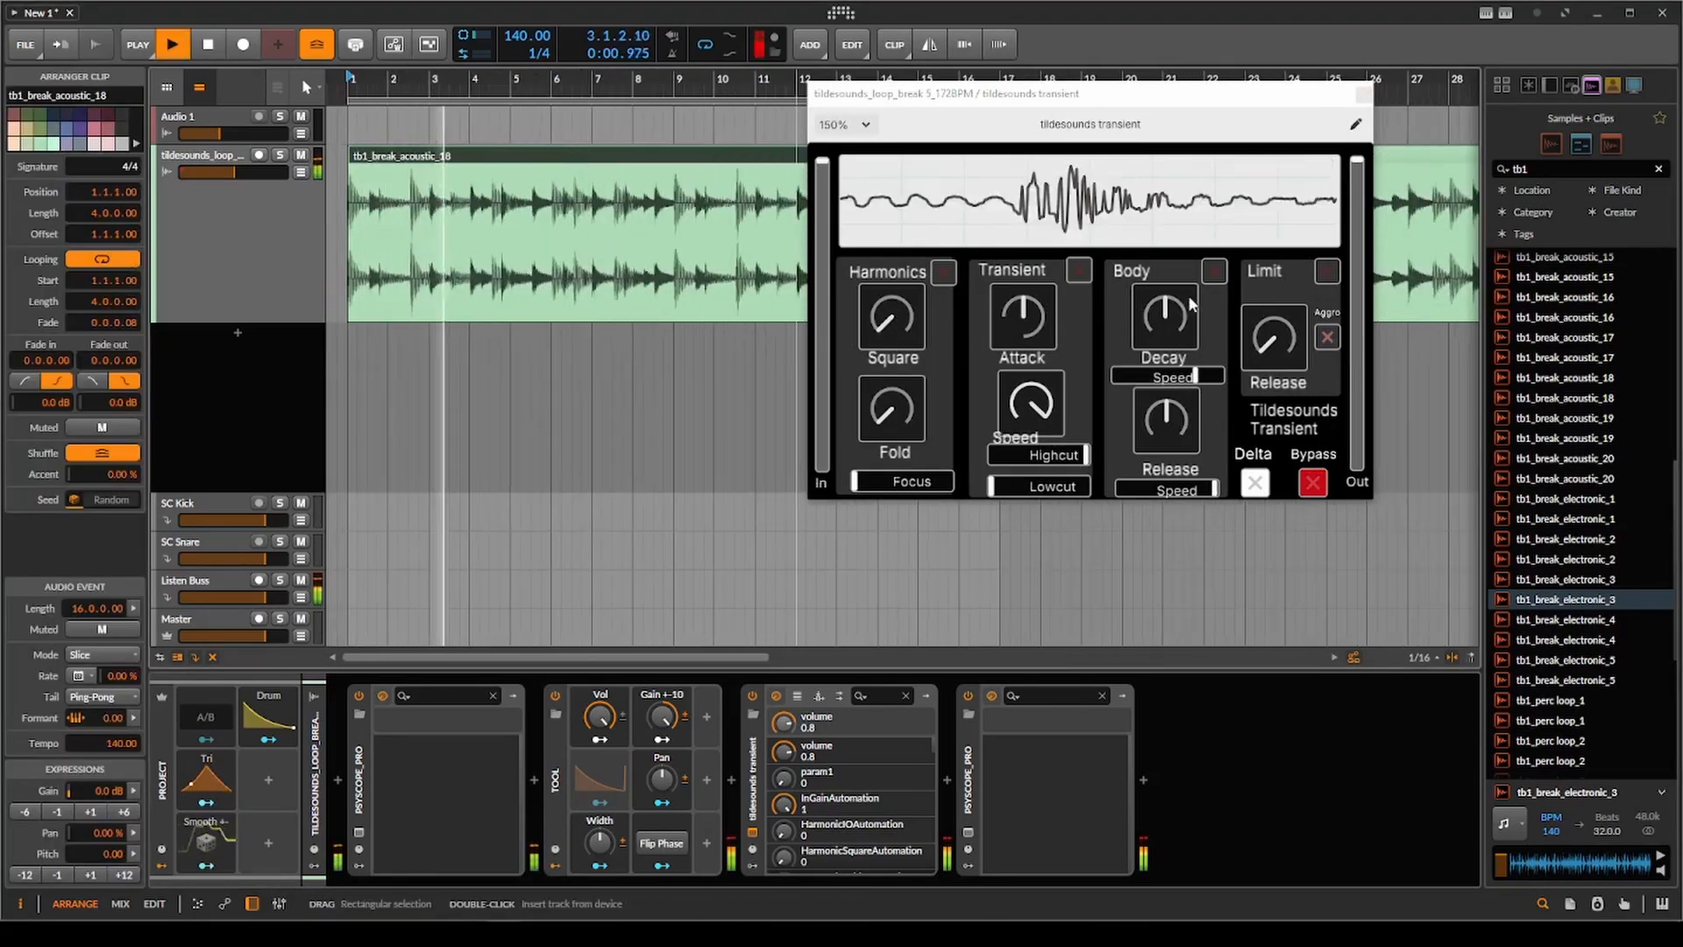
# Turn on Transient with Attack raised high, lower its Speed, and raise Lowcut to about halfway while replaying the clip.
pyautogui.press('space')
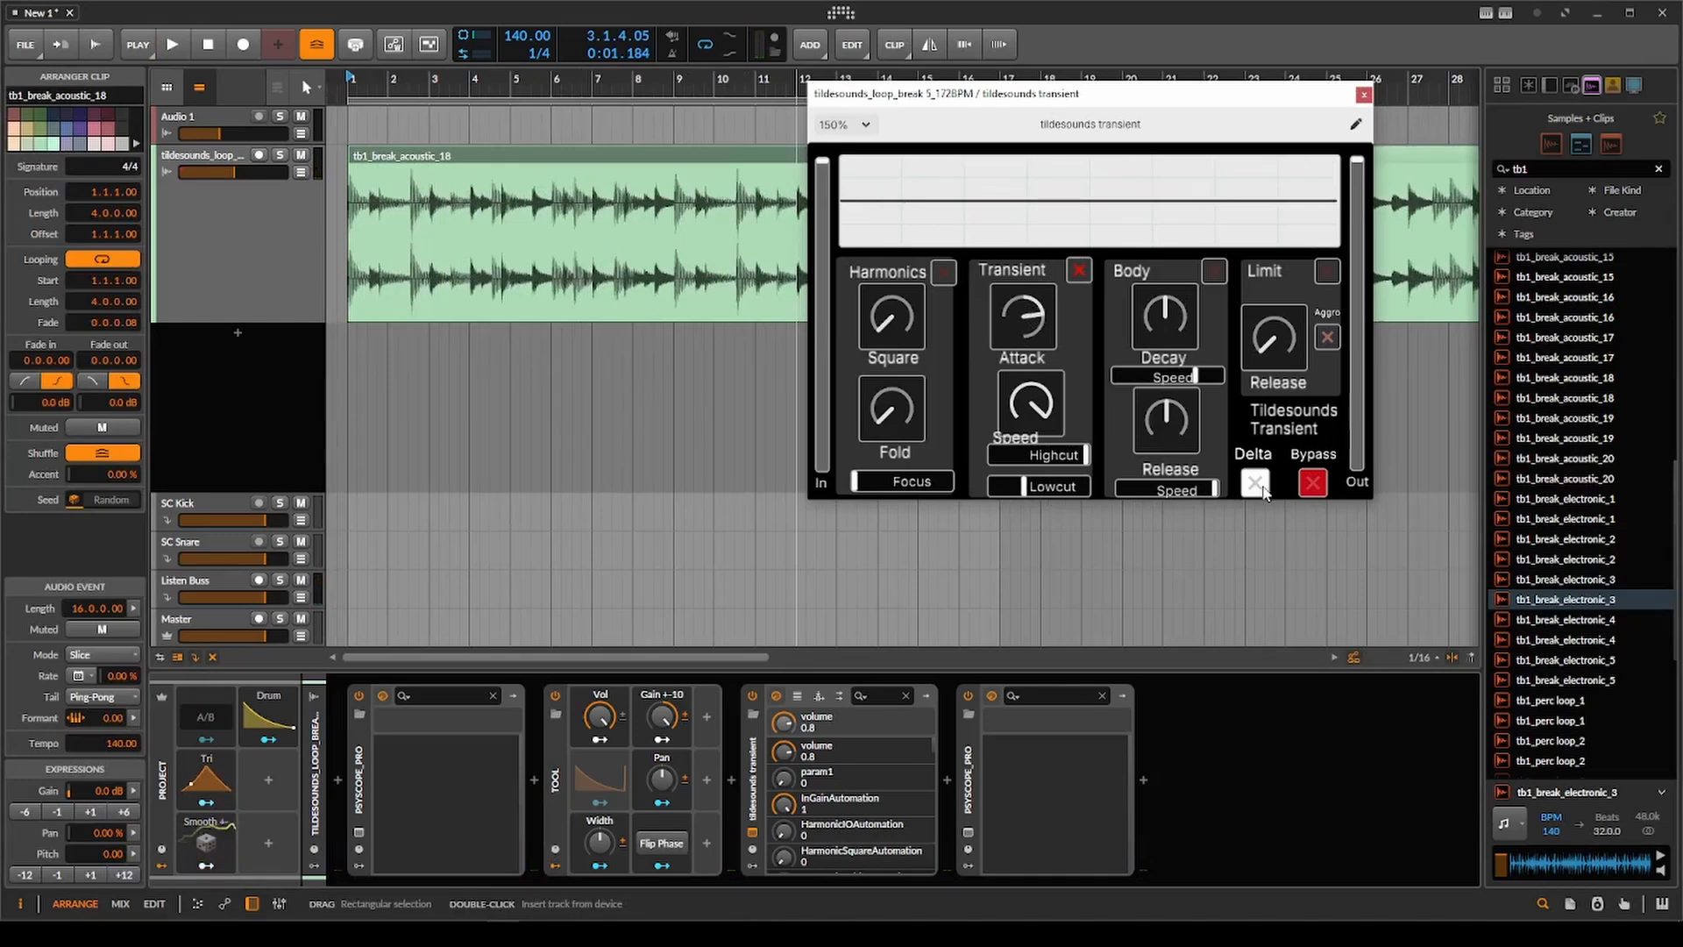
pyautogui.press('space')
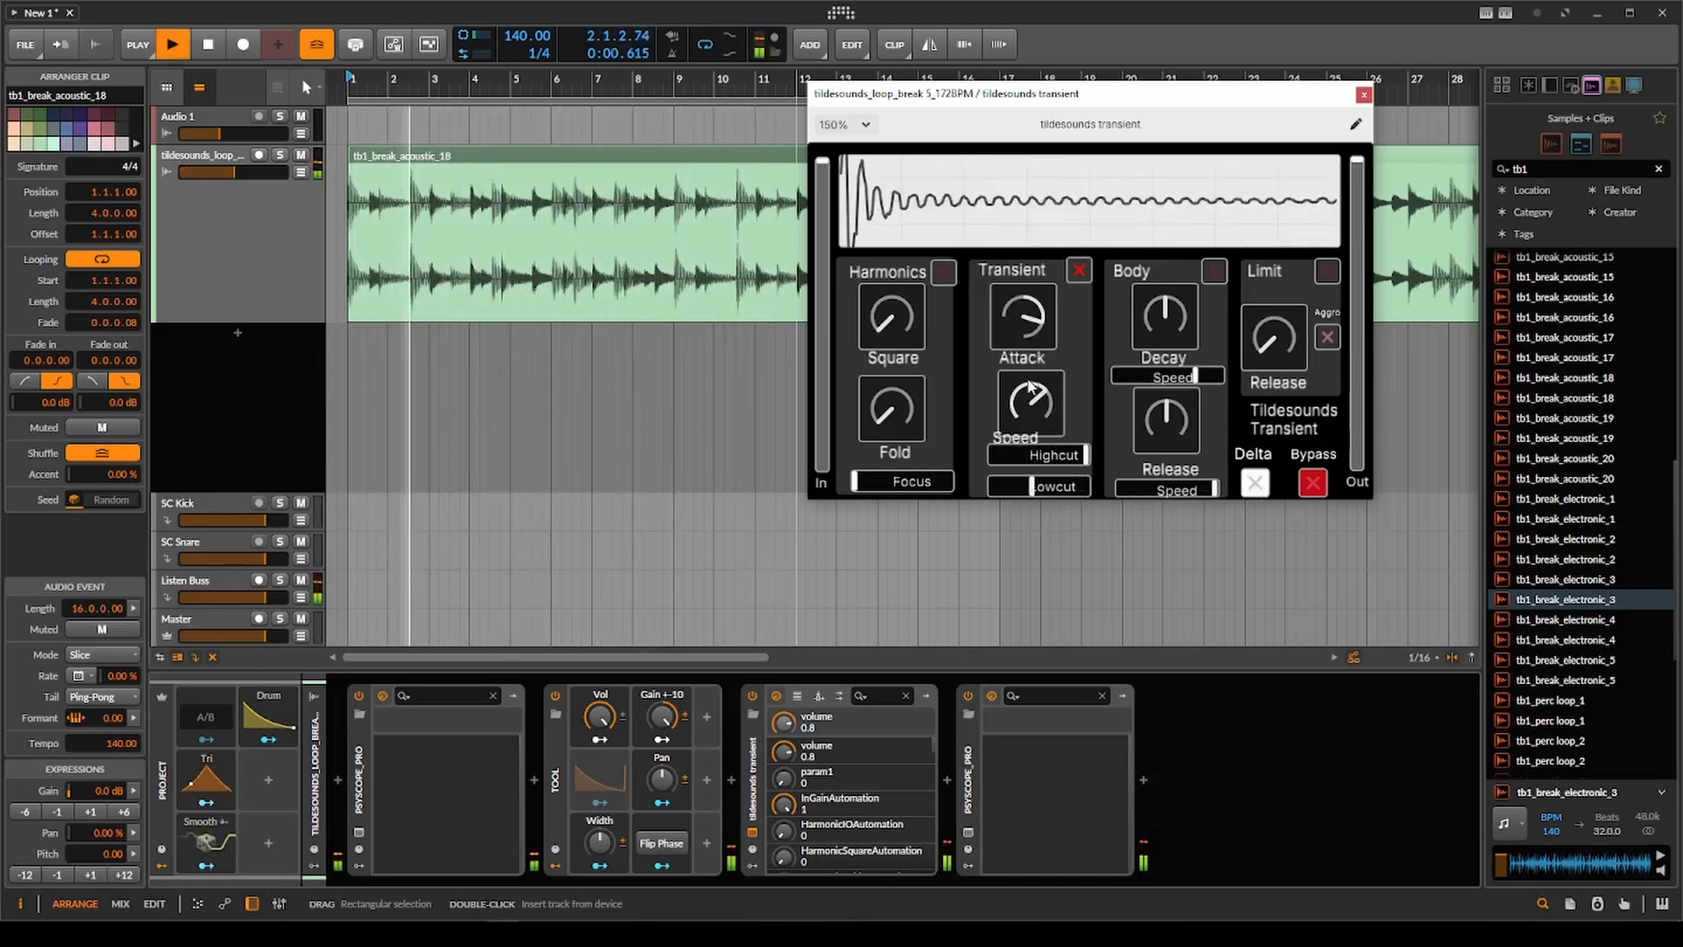
pyautogui.moveTo(1027, 325); pyautogui.dragTo(1025, 330)
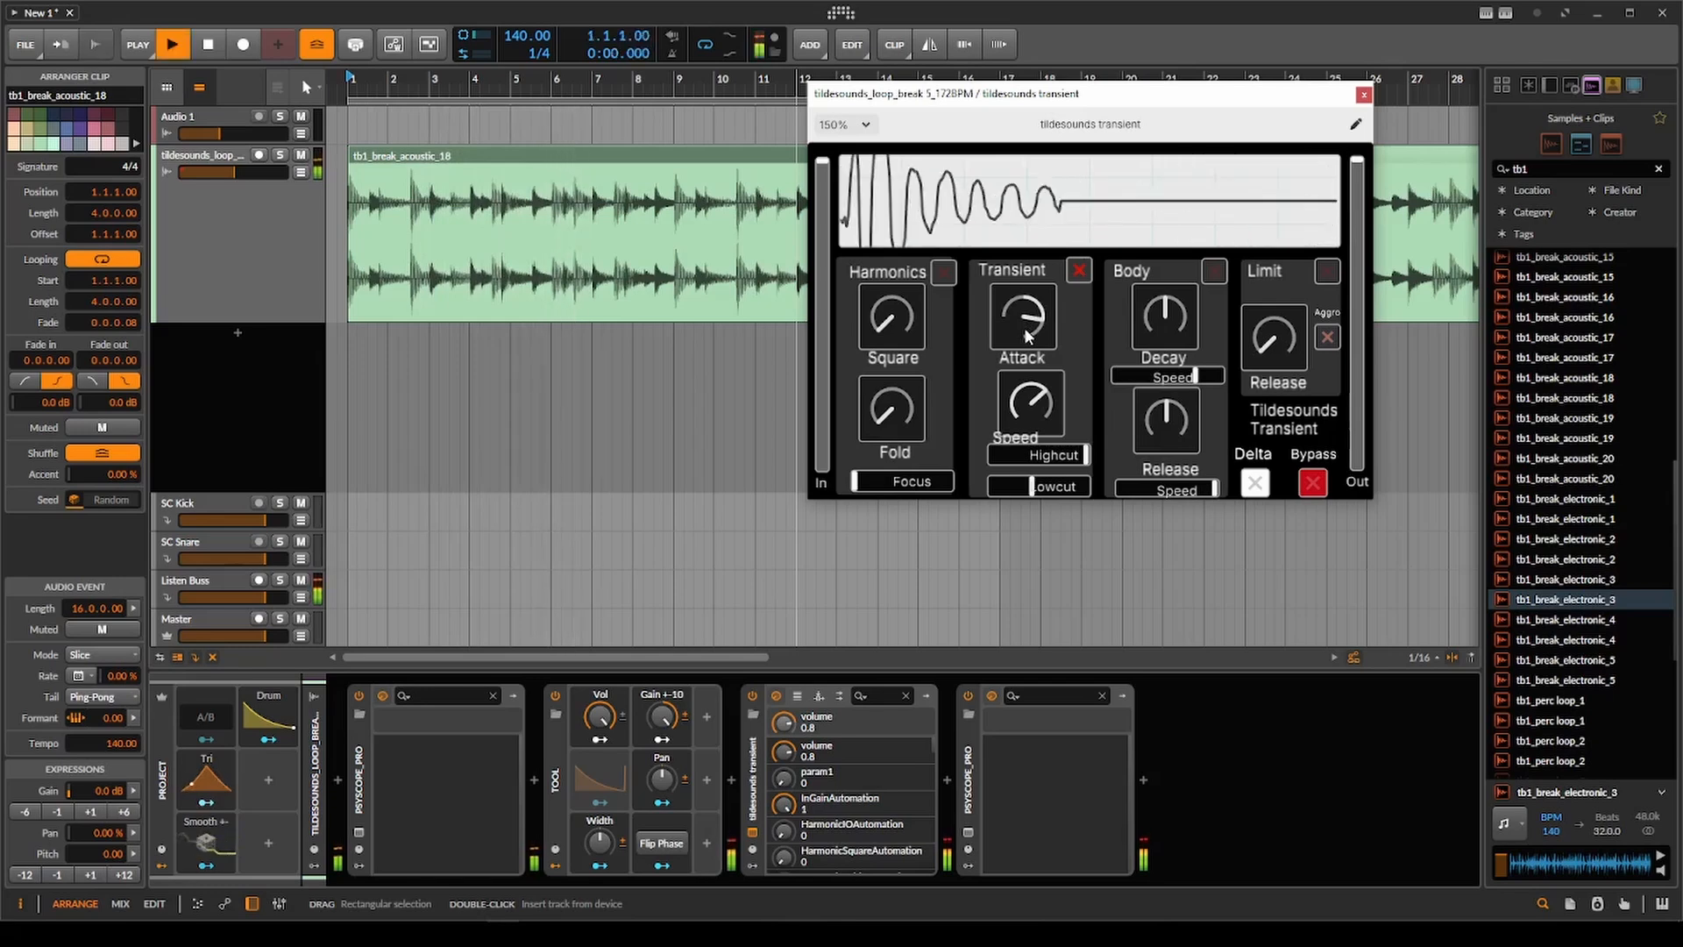
# Turn on Limit during playback, compare Aggro on and off, raise Release to just under halfway, and leave Aggro off.
pyautogui.click(1337, 273)
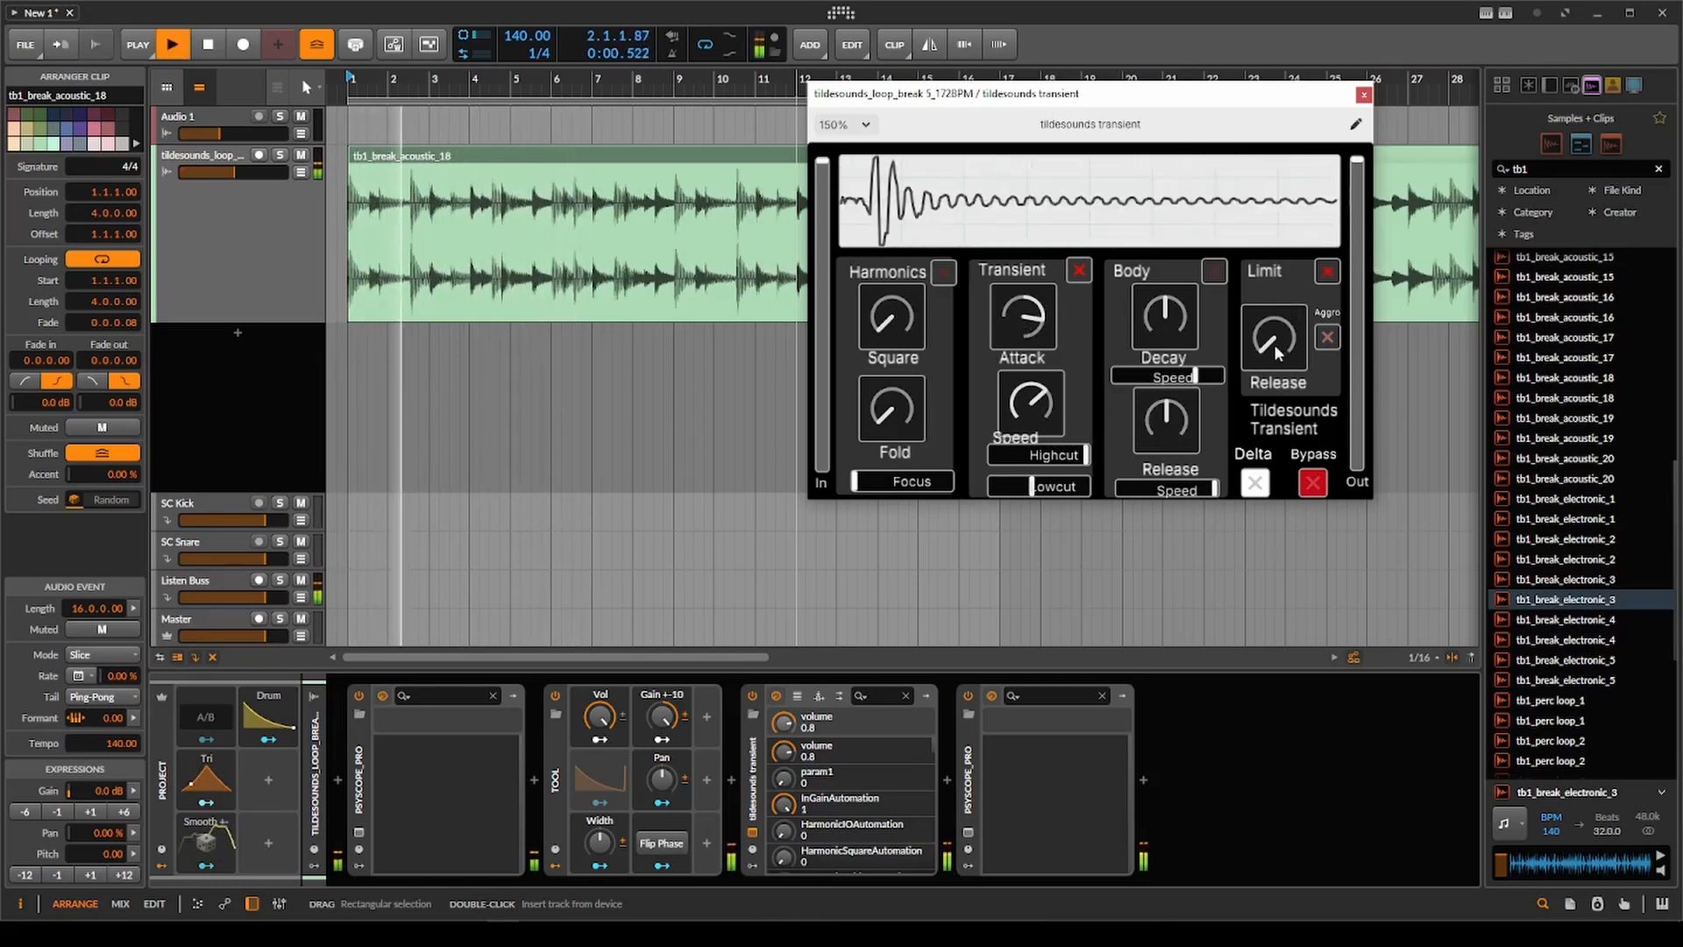
pyautogui.click(1326, 340)
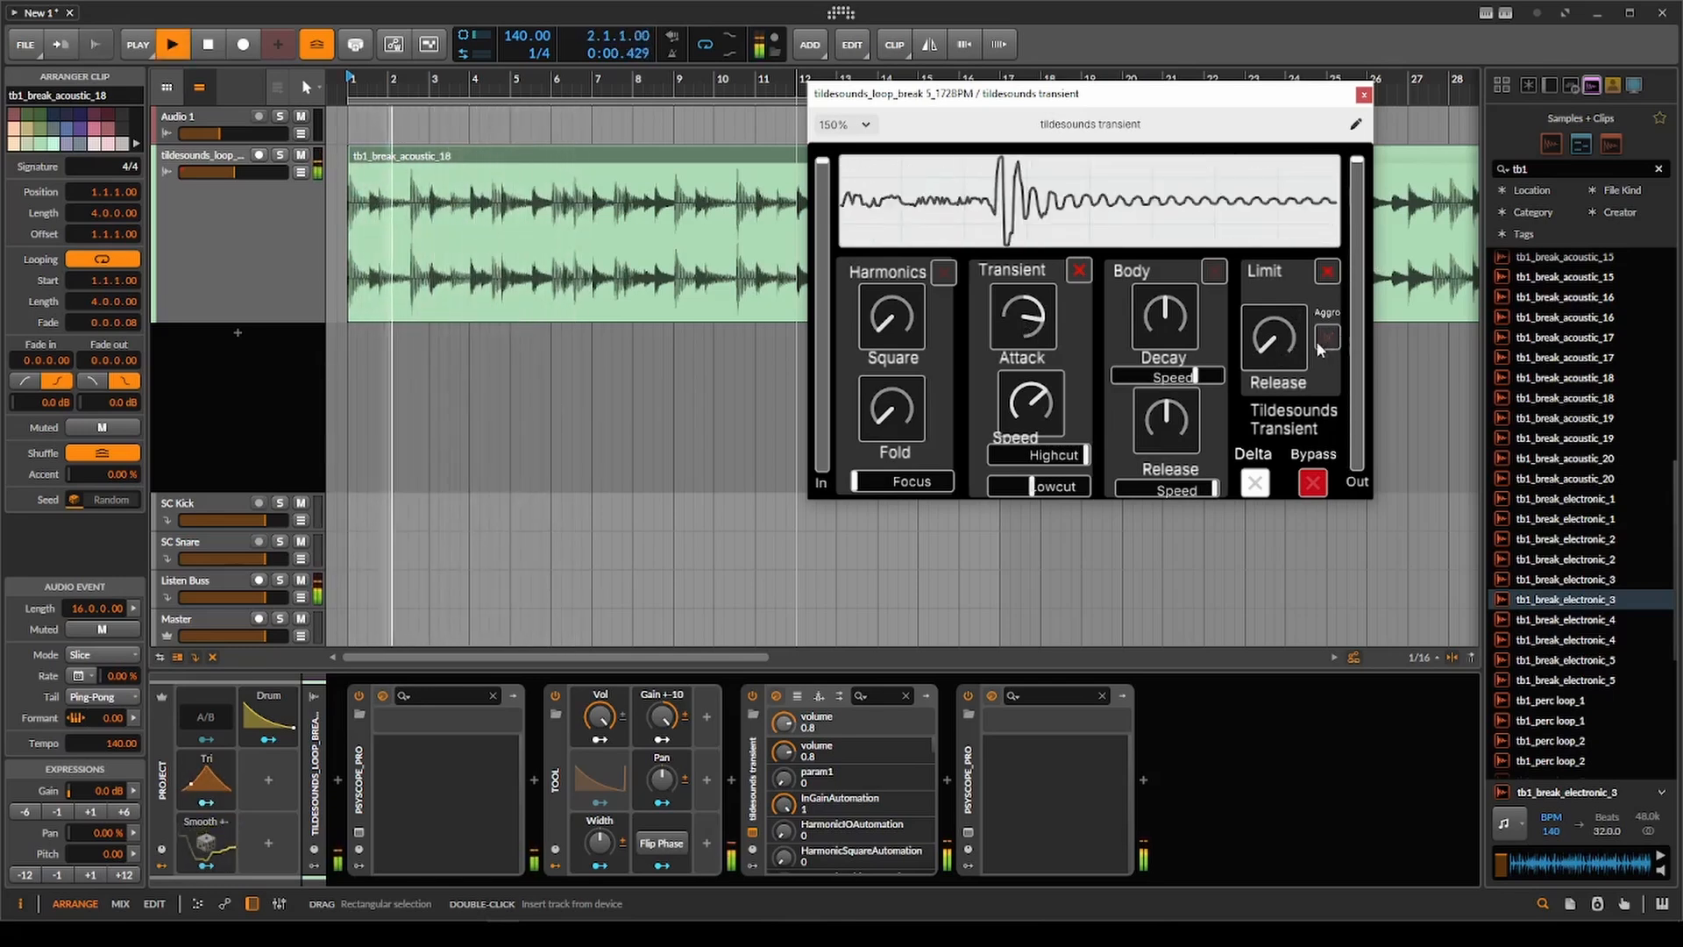
pyautogui.click(1326, 339)
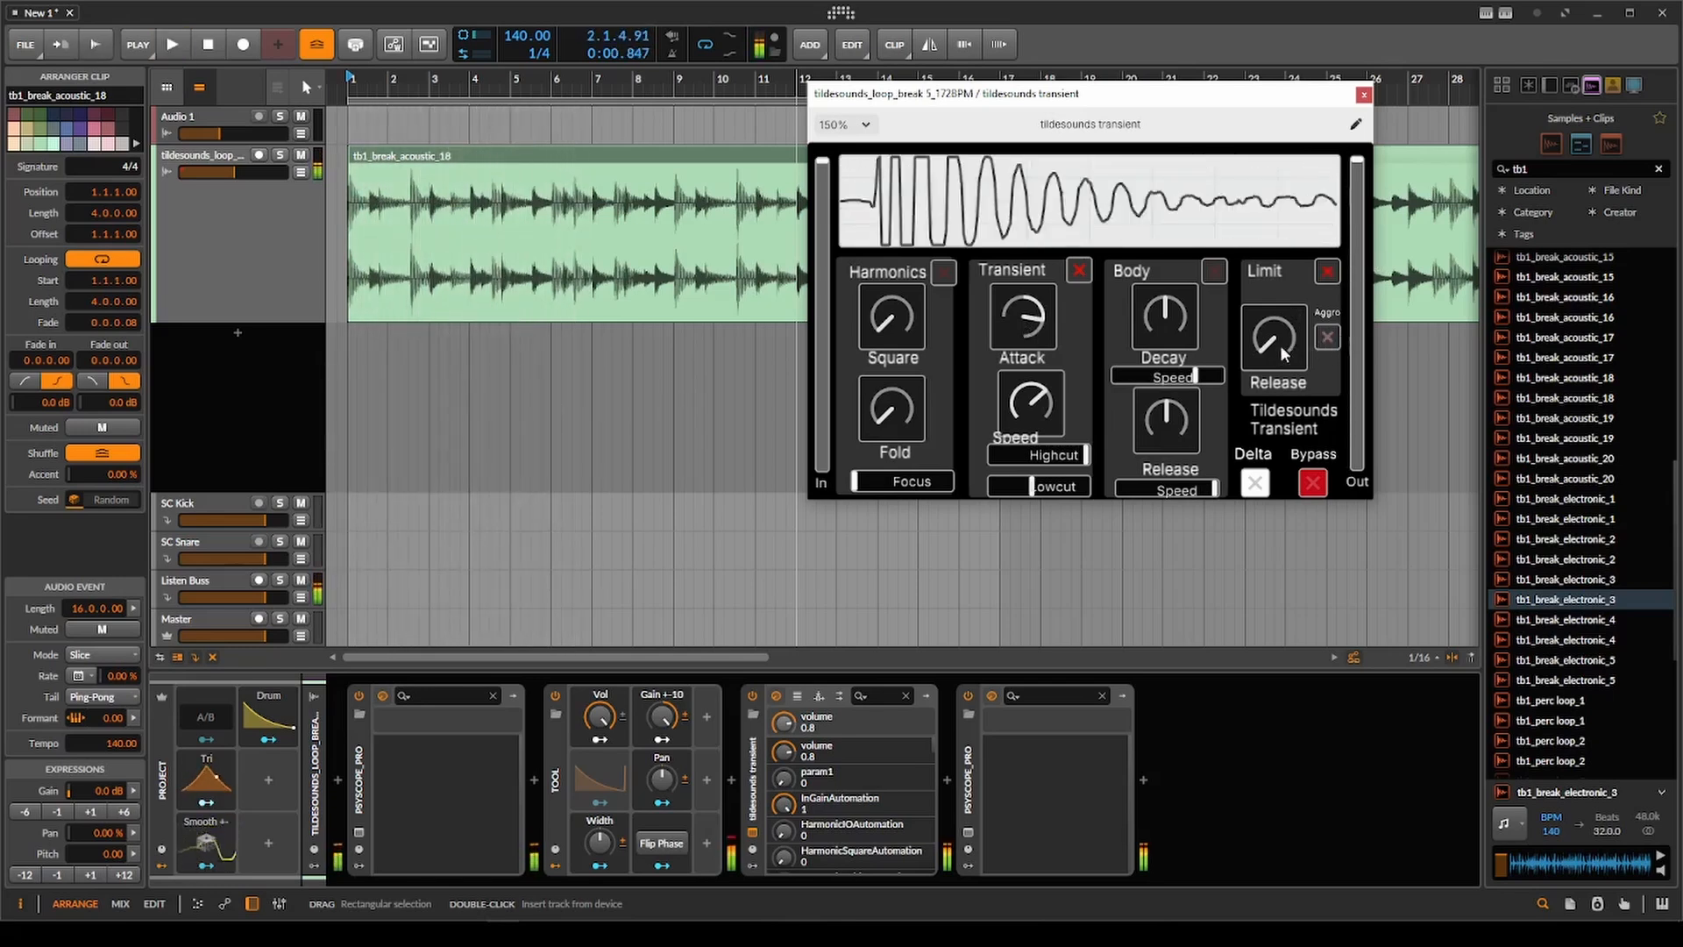
pyautogui.click(1327, 338)
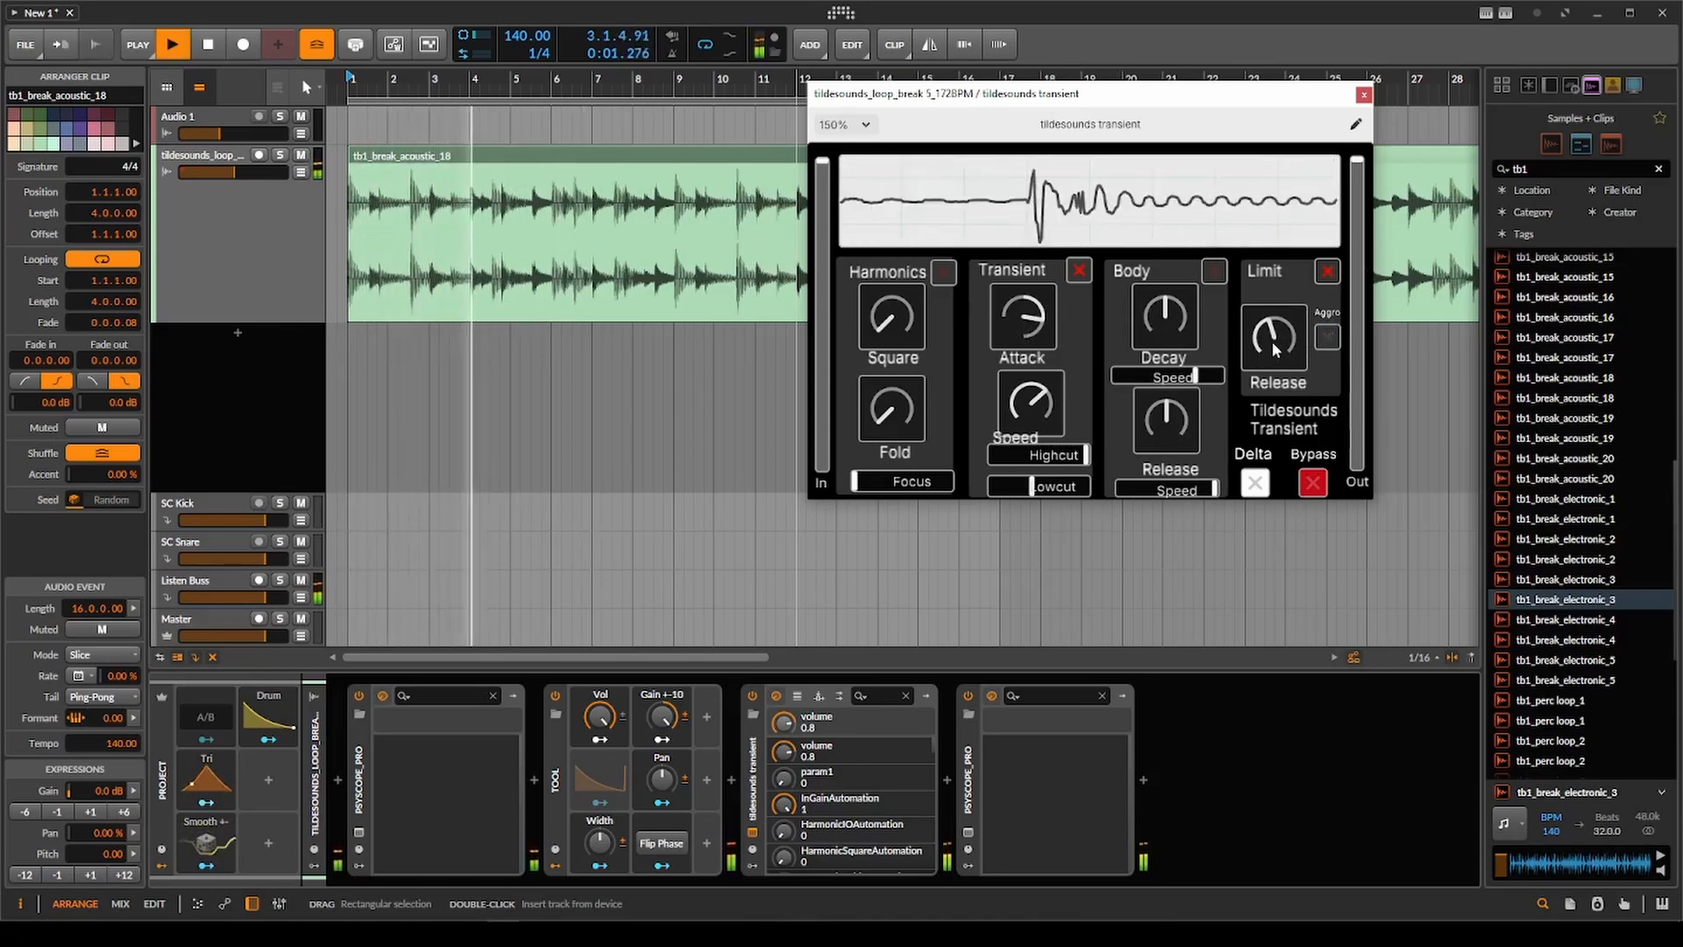
pyautogui.press('space')
pyautogui.press('space')
pyautogui.press('space')
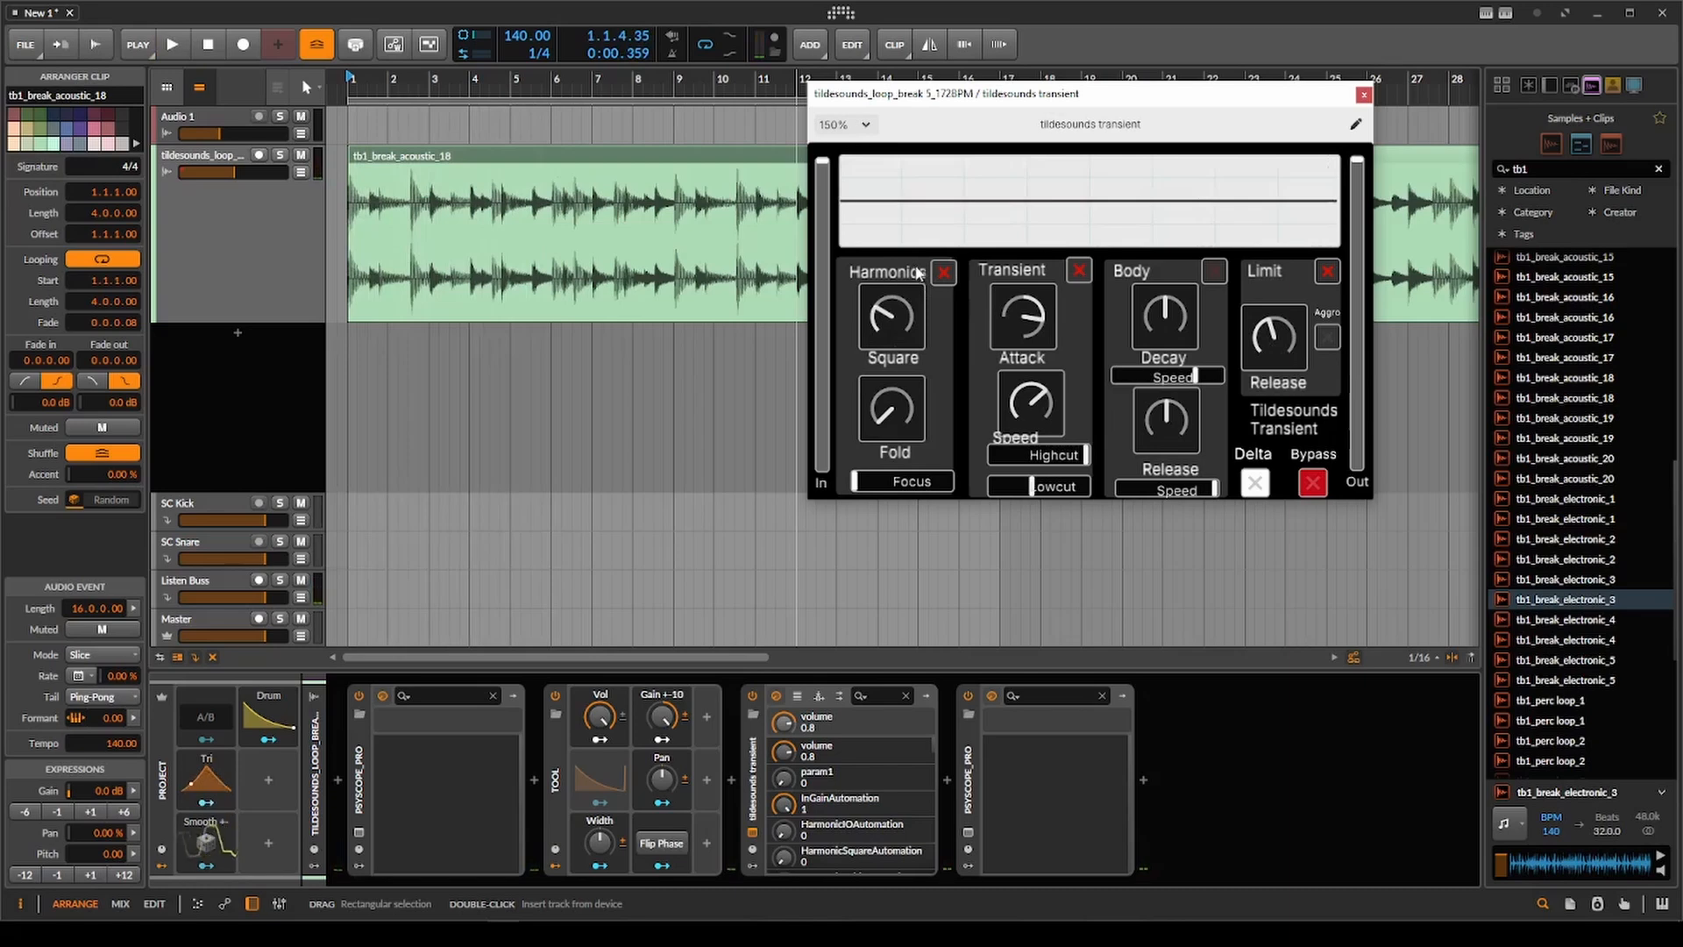
# Turn on Harmonics with Focus at maximum and raise Square to maximum, replaying the first hit from bar 1.
pyautogui.press('space')
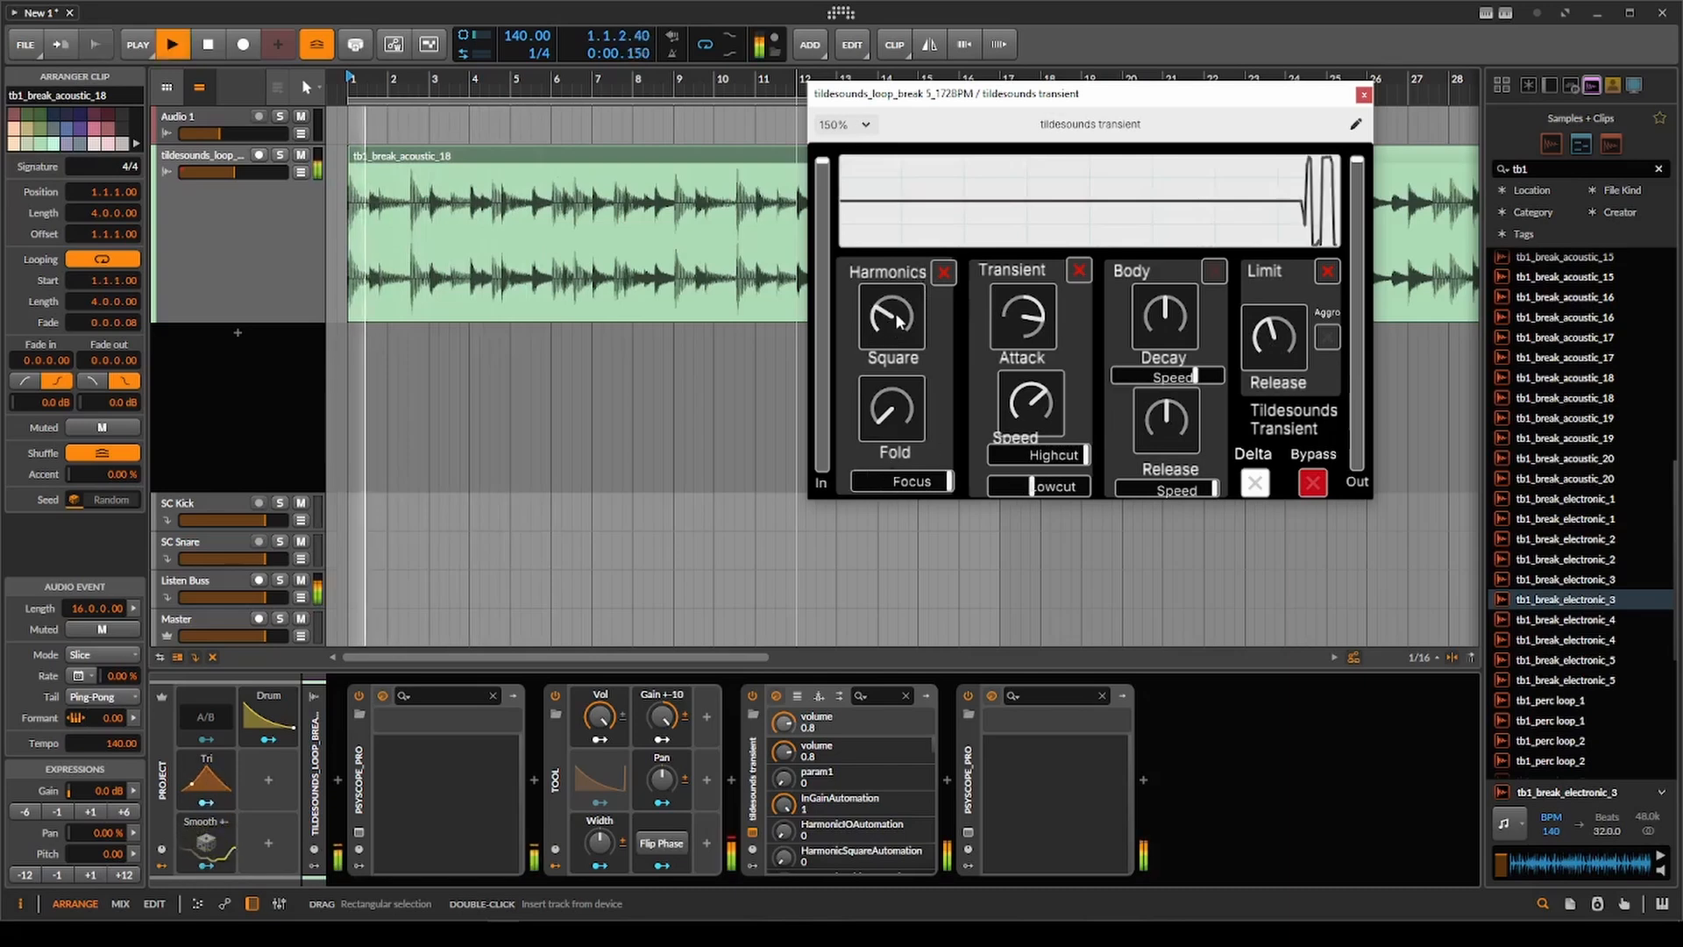
pyautogui.moveTo(890, 330); pyautogui.dragTo(907, 298)
pyautogui.press('space')
pyautogui.press('space')
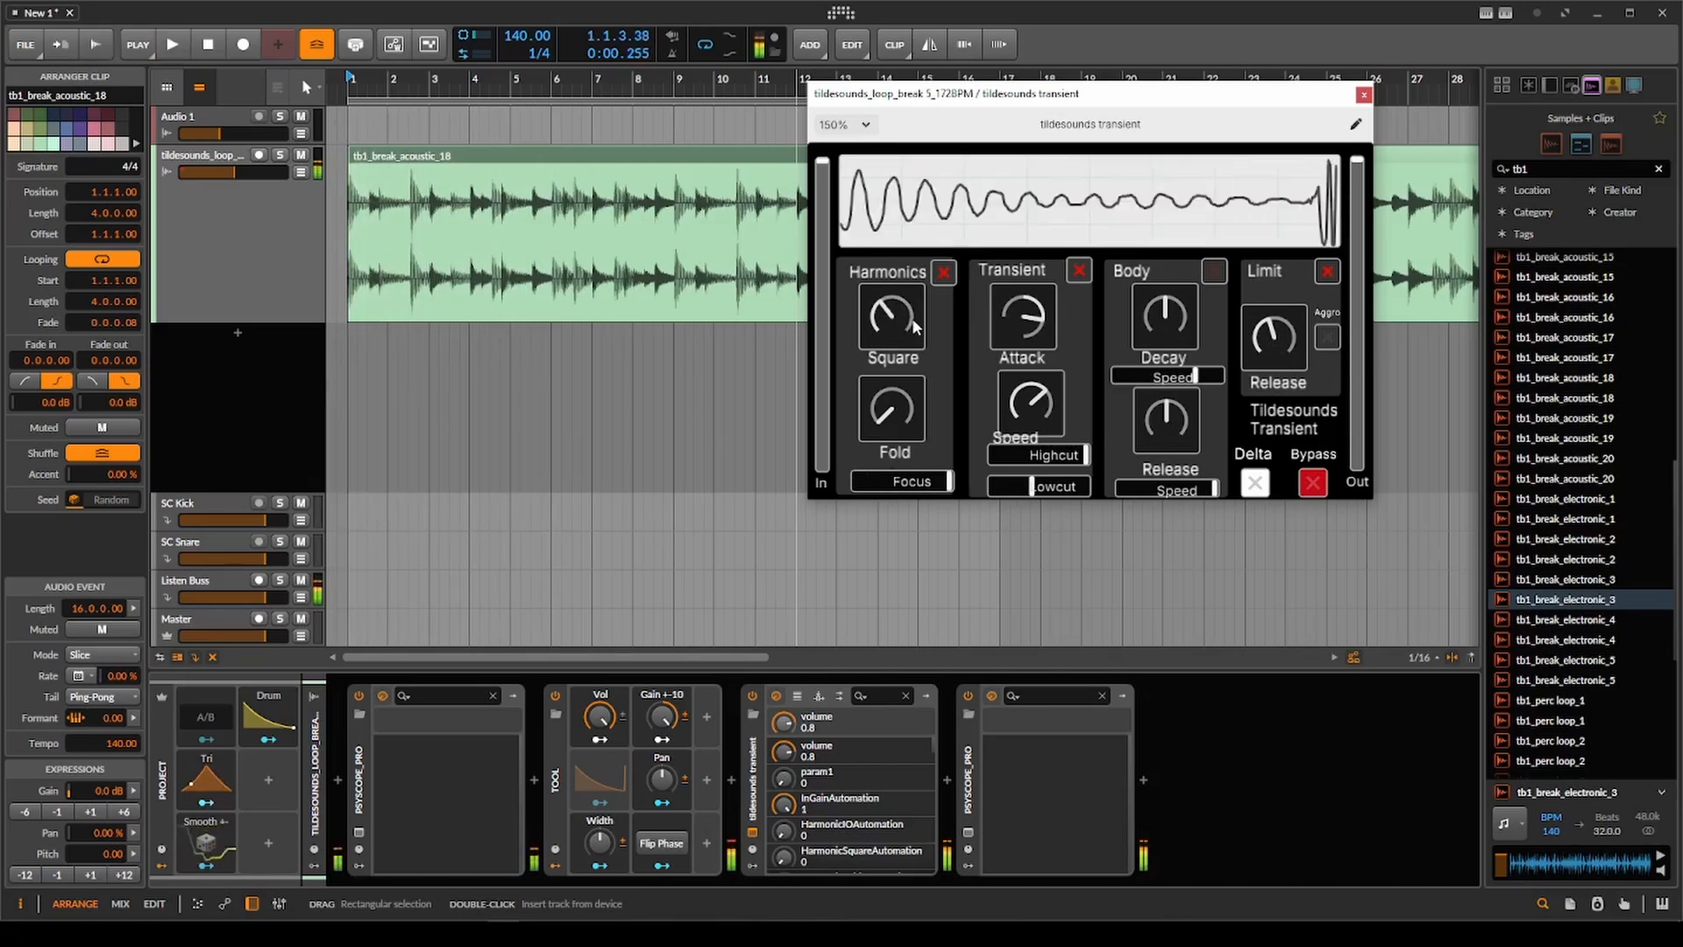
pyautogui.press('space')
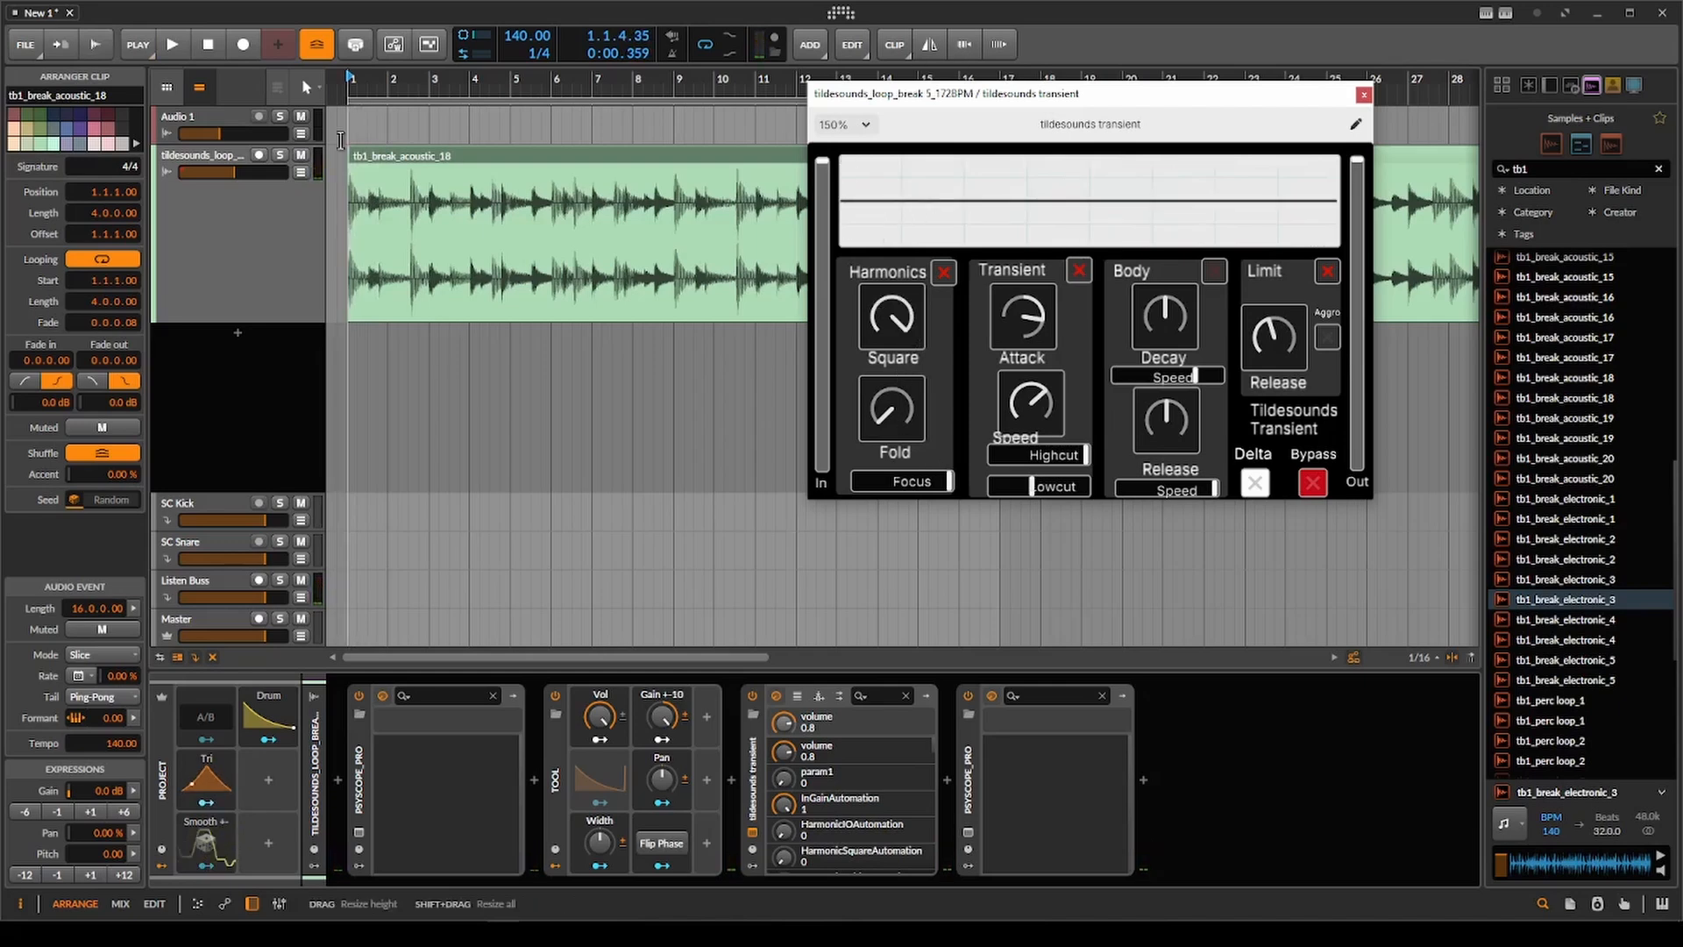
pyautogui.scroll(8, 343, 175)
pyautogui.click(349, 210)
pyautogui.press('space')
pyautogui.press('space')
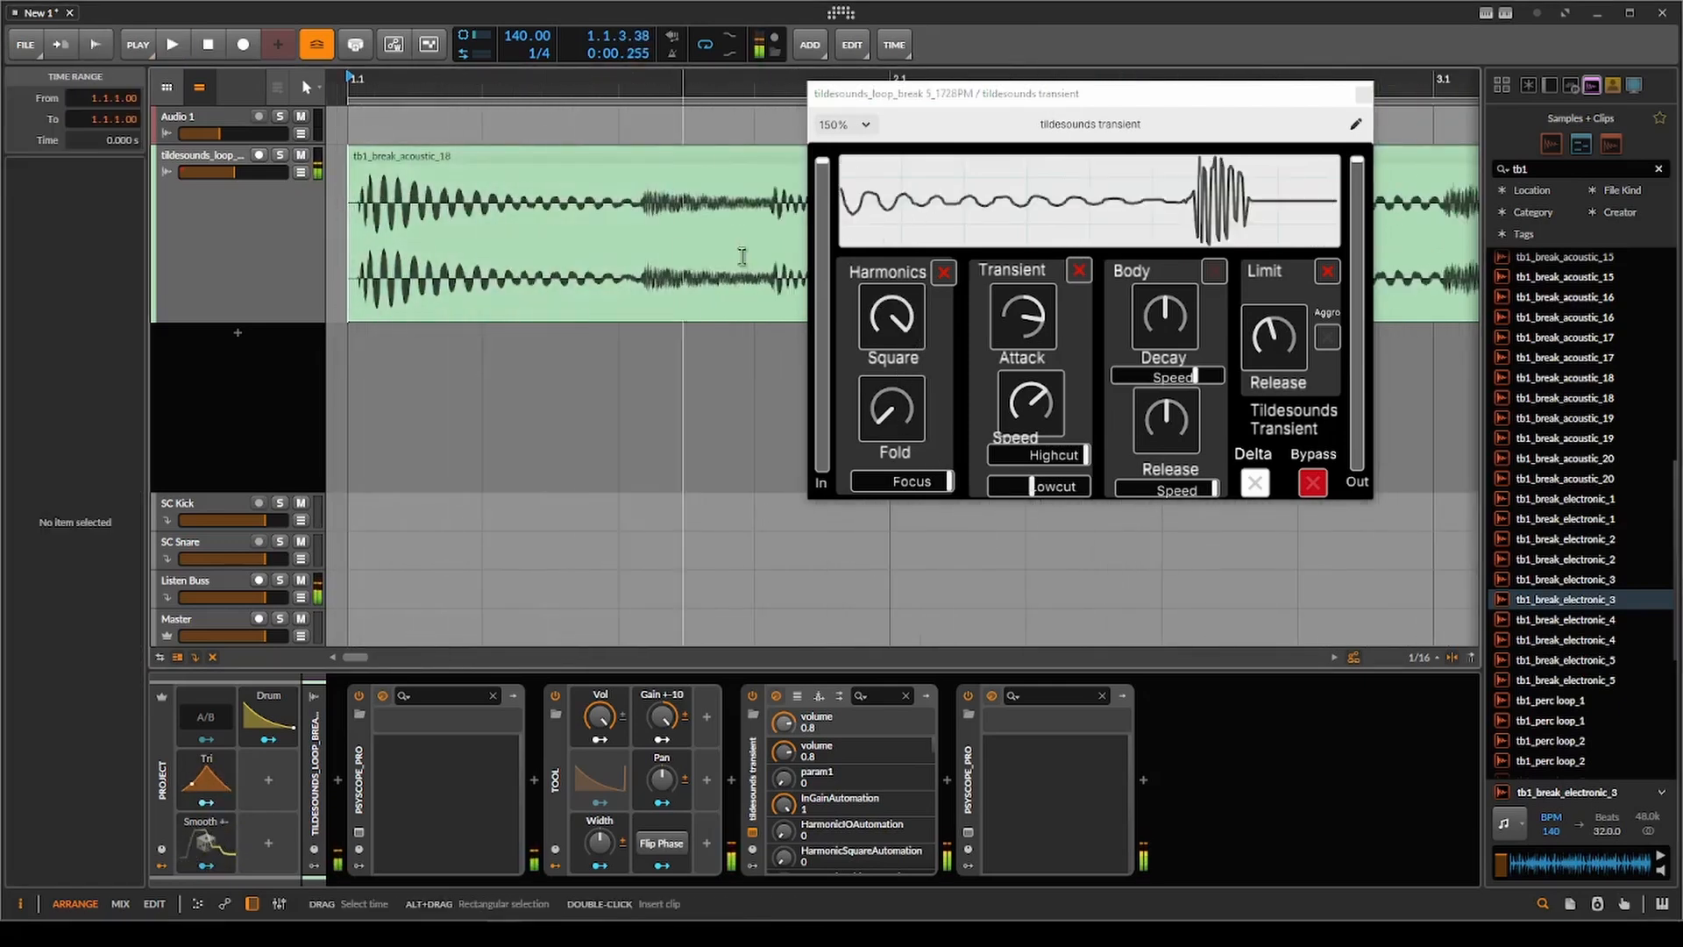
# Lower the Harmonics Square amount to a small setting, replaying the first hits from bar 1.
pyautogui.click(888, 302)
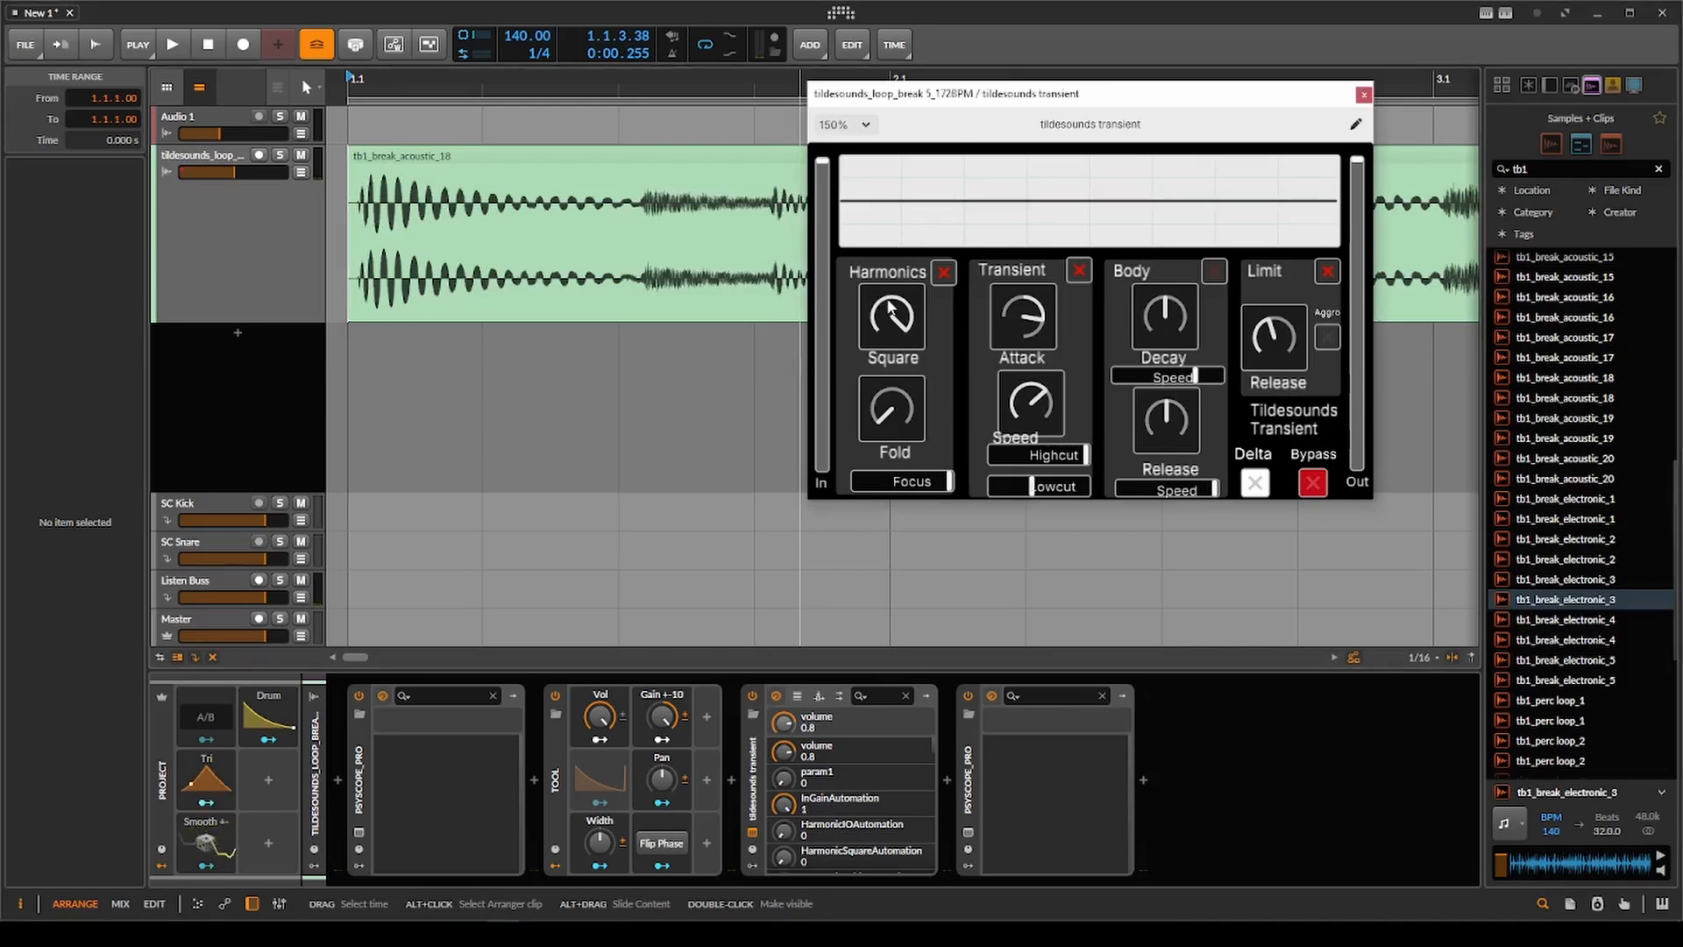
pyautogui.moveTo(891, 310); pyautogui.dragTo(938, 545)
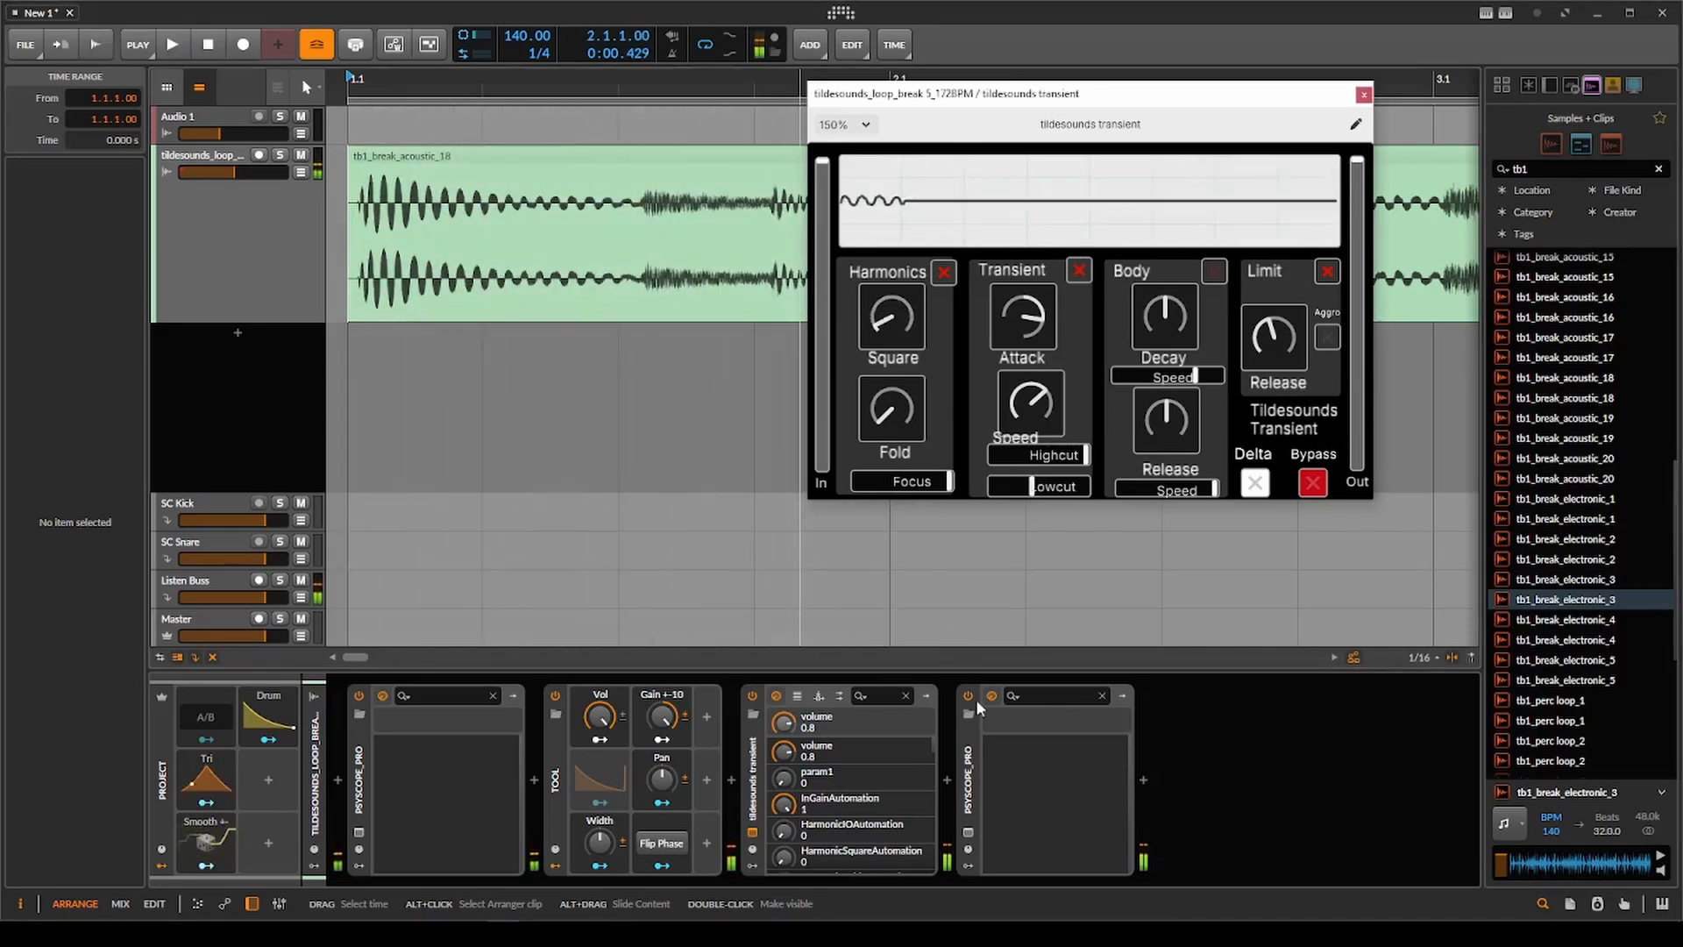
pyautogui.press('space')
pyautogui.press('space')
pyautogui.moveTo(984, 735); pyautogui.dragTo(984, 638)
pyautogui.press('space')
pyautogui.press('space')
pyautogui.press('space')
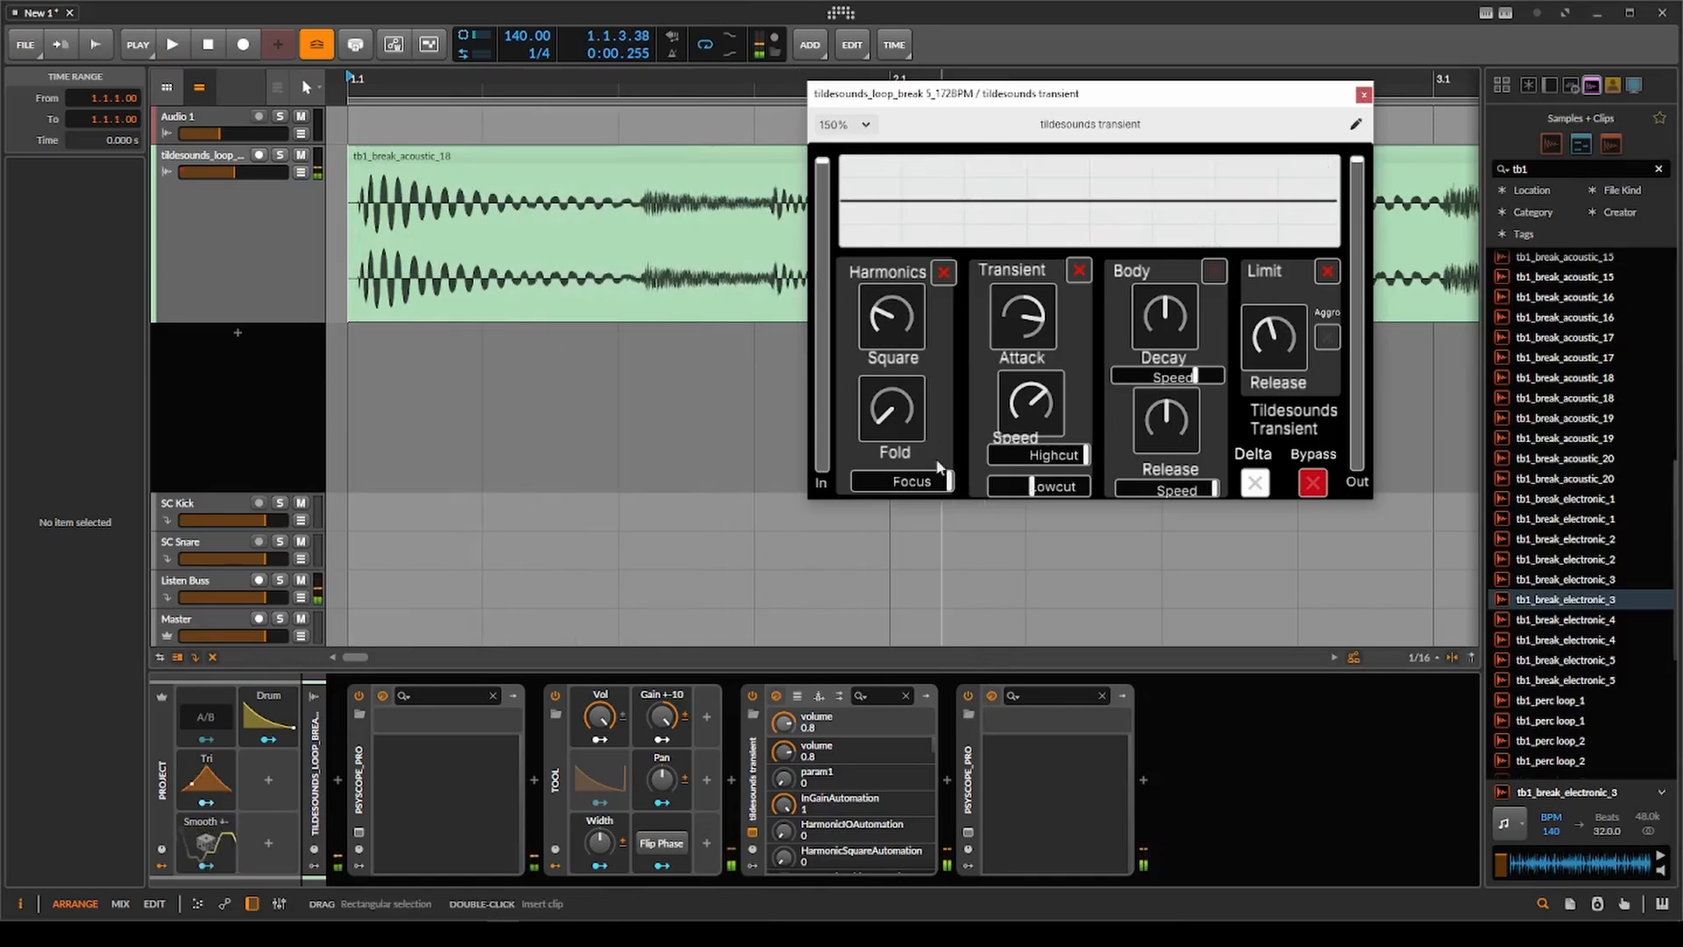
pyautogui.press('space')
pyautogui.scroll(-2, 533, 273)
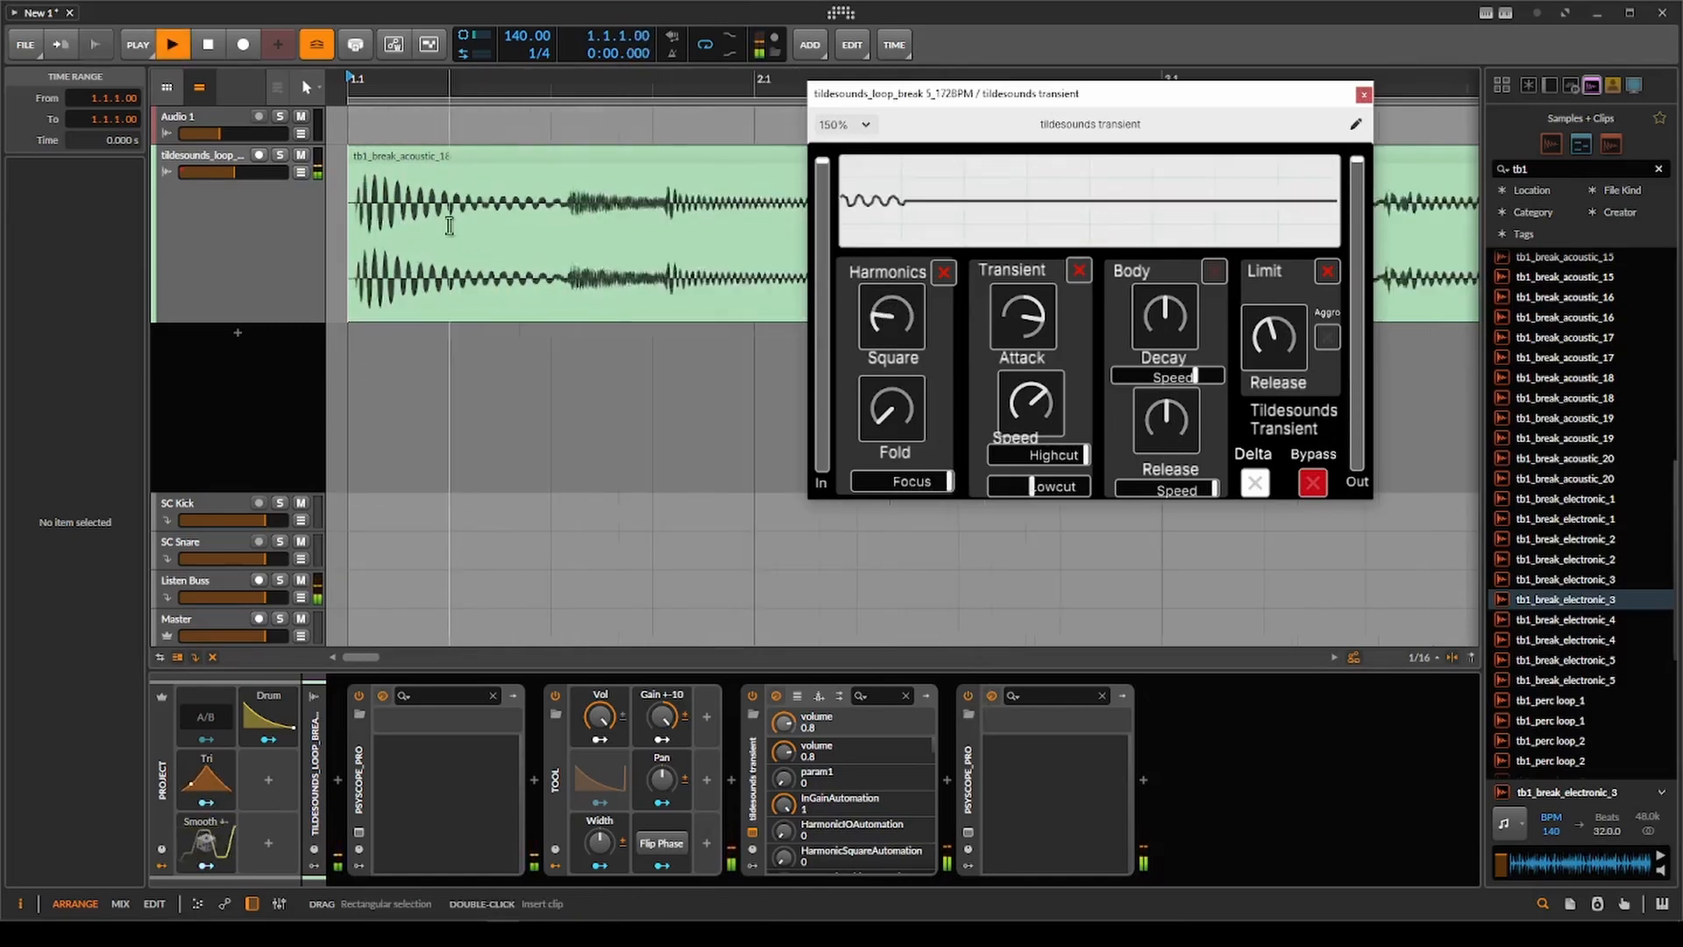
pyautogui.scroll(-1, 508, 268)
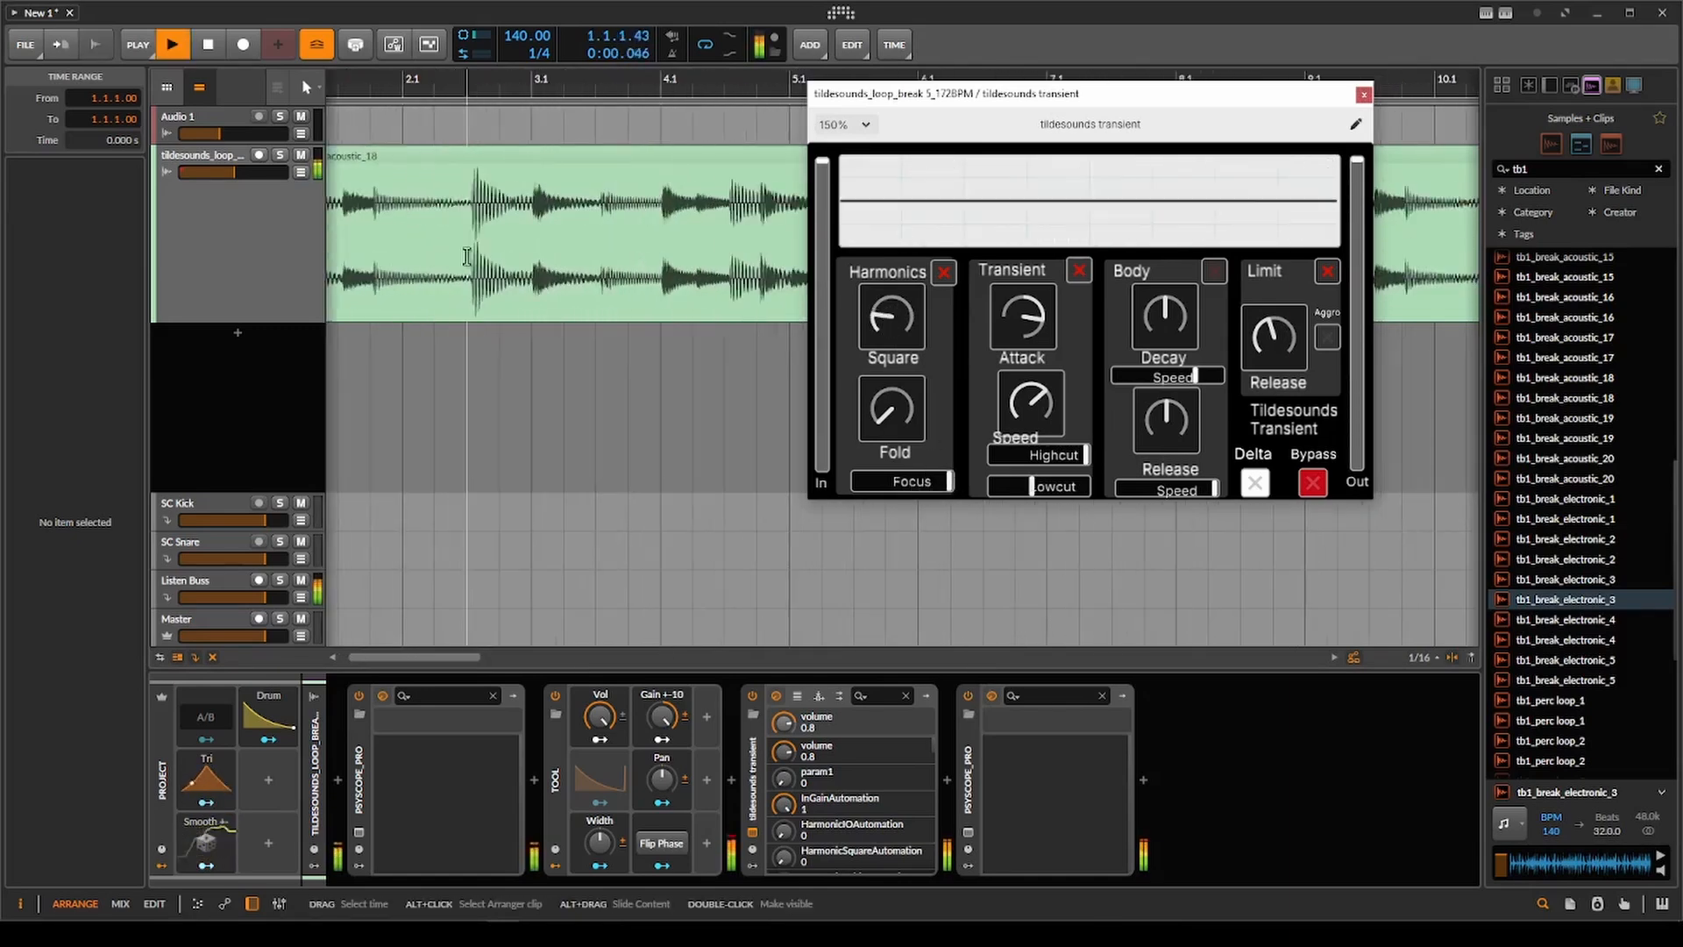
# Move the play start to 2.1.3 and audition the hit there with Harmonics on and off.
pyautogui.click(470, 255)
pyautogui.press('space')
pyautogui.press('space')
pyautogui.press('space')
pyautogui.press('space')
pyautogui.press('space')
pyautogui.click(947, 270)
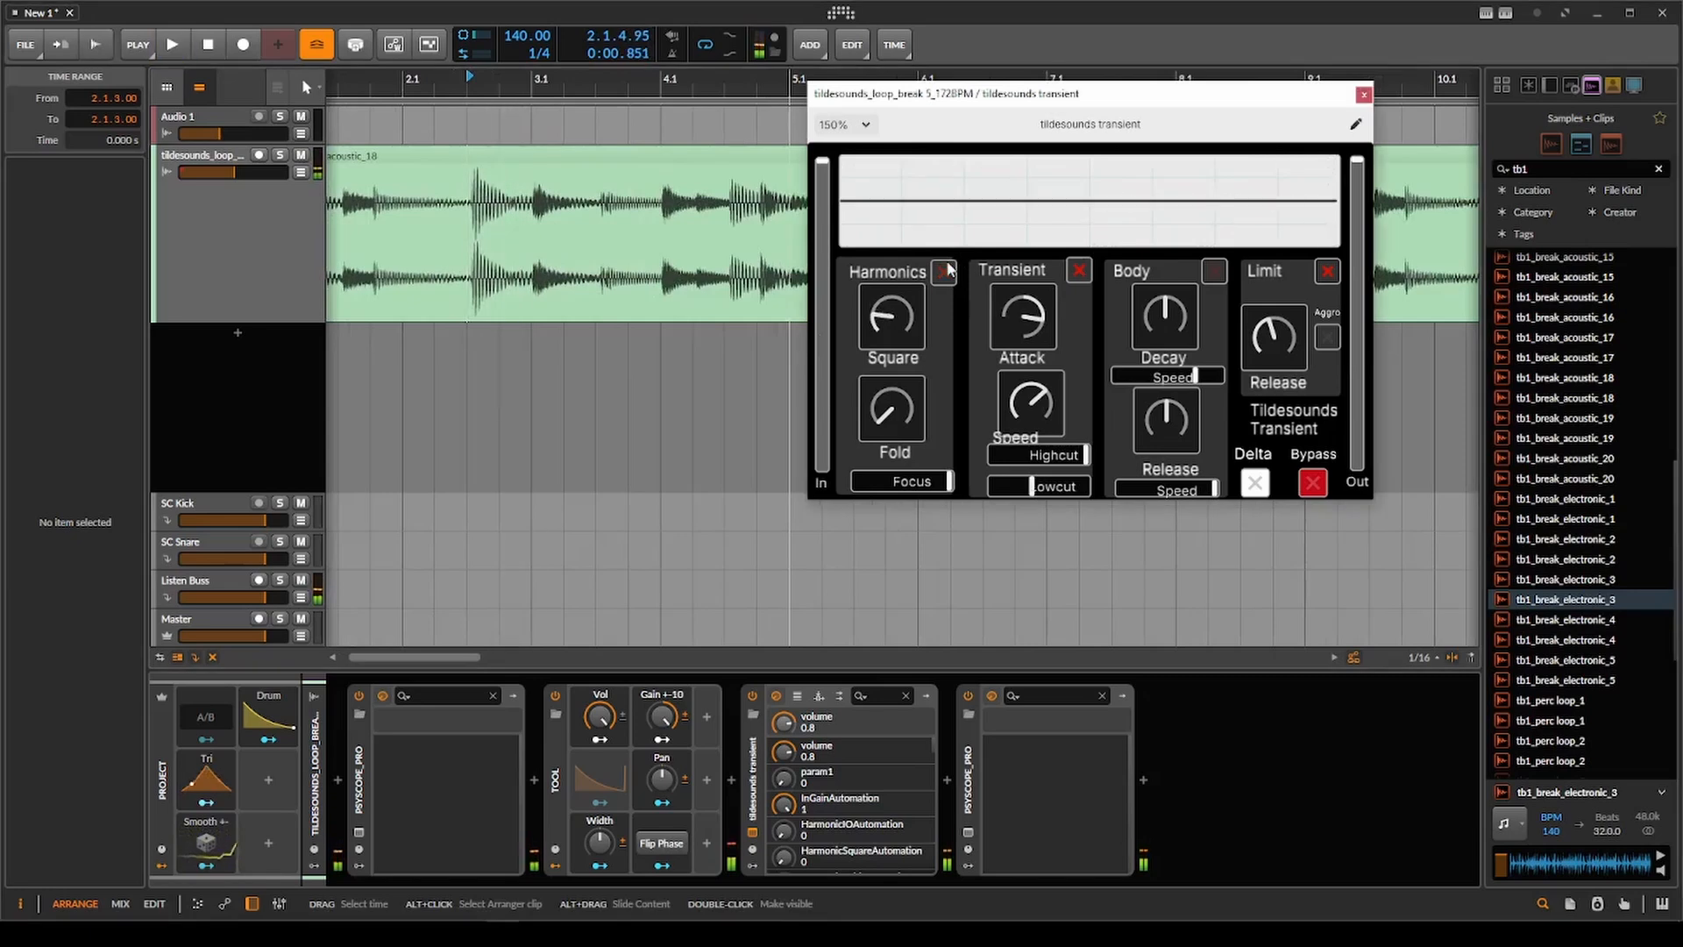
pyautogui.press('space')
pyautogui.press('space')
pyautogui.press('space')
# Replay from bar 1, turning Harmonics back on with Fold slightly raised and Body on with Release at minimum.
pyautogui.press('space')
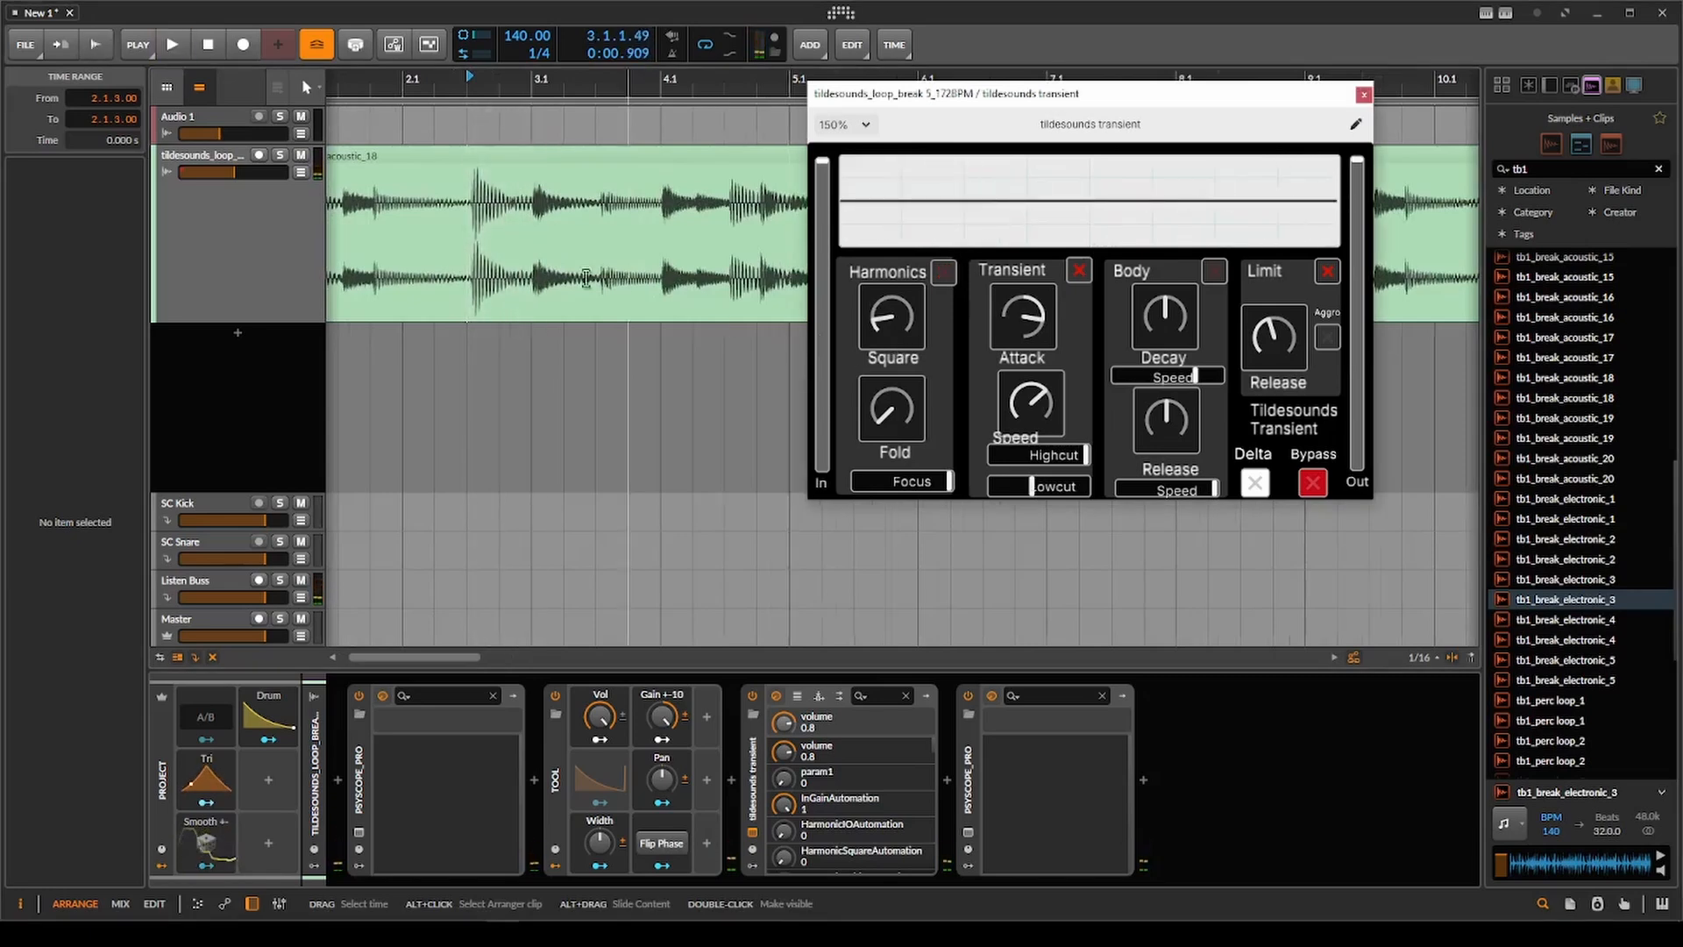
pyautogui.scroll(-4, 587, 278)
pyautogui.click(348, 277)
pyautogui.press('space')
pyautogui.moveTo(914, 395); pyautogui.dragTo(920, 309)
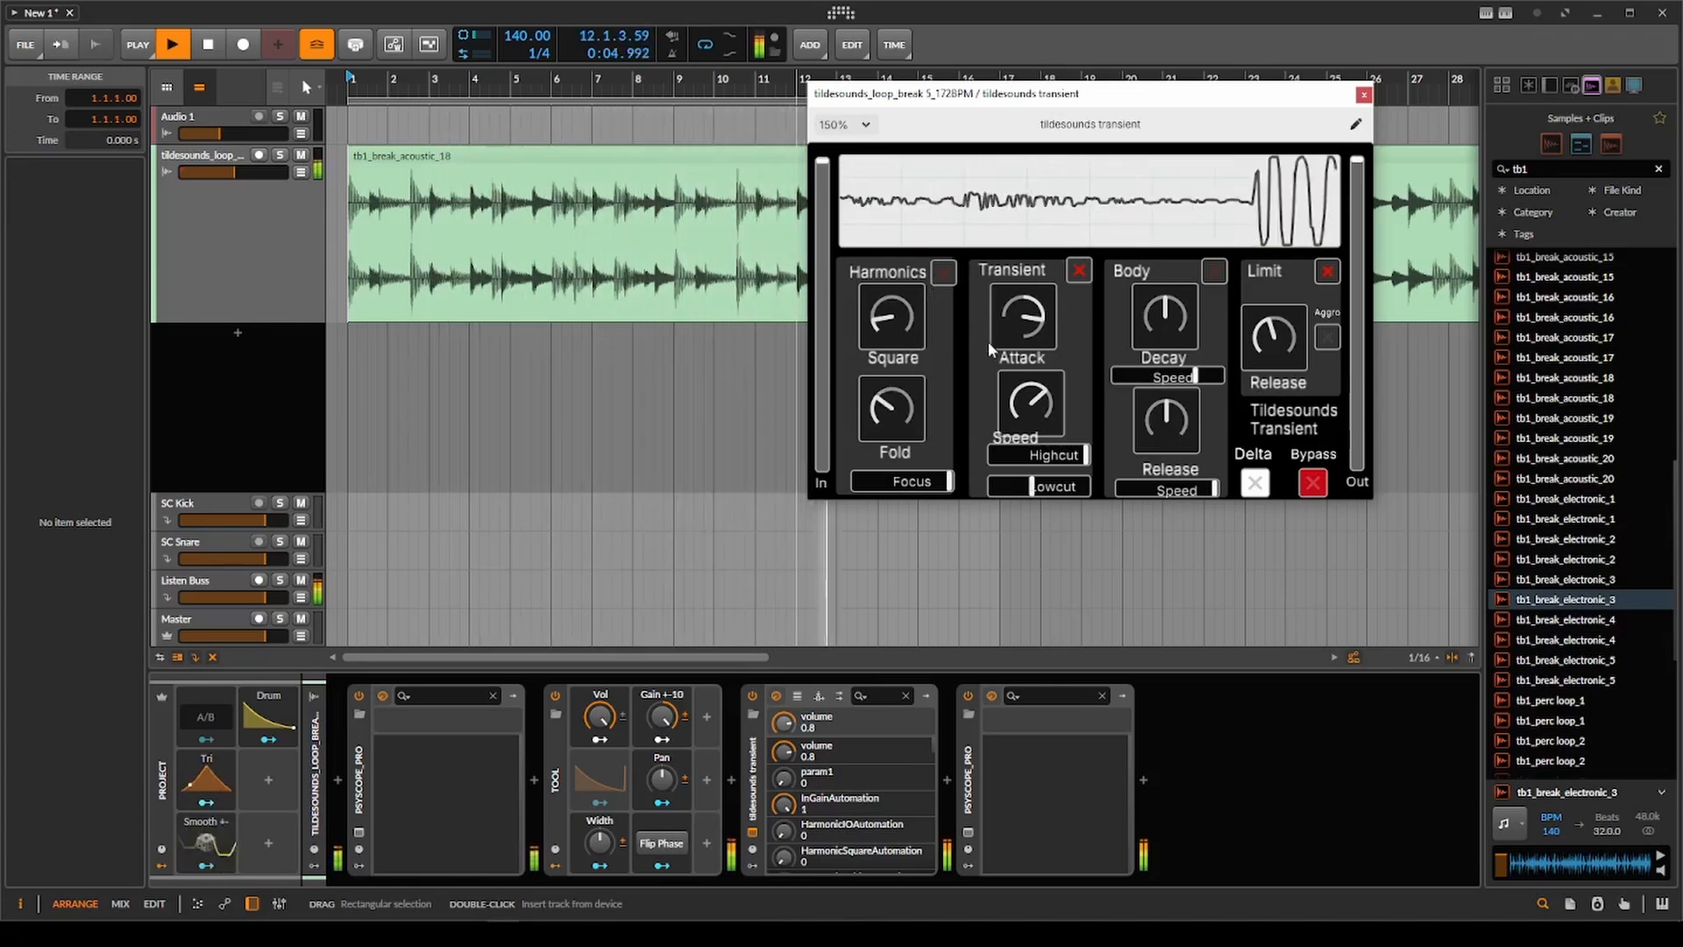
pyautogui.click(943, 272)
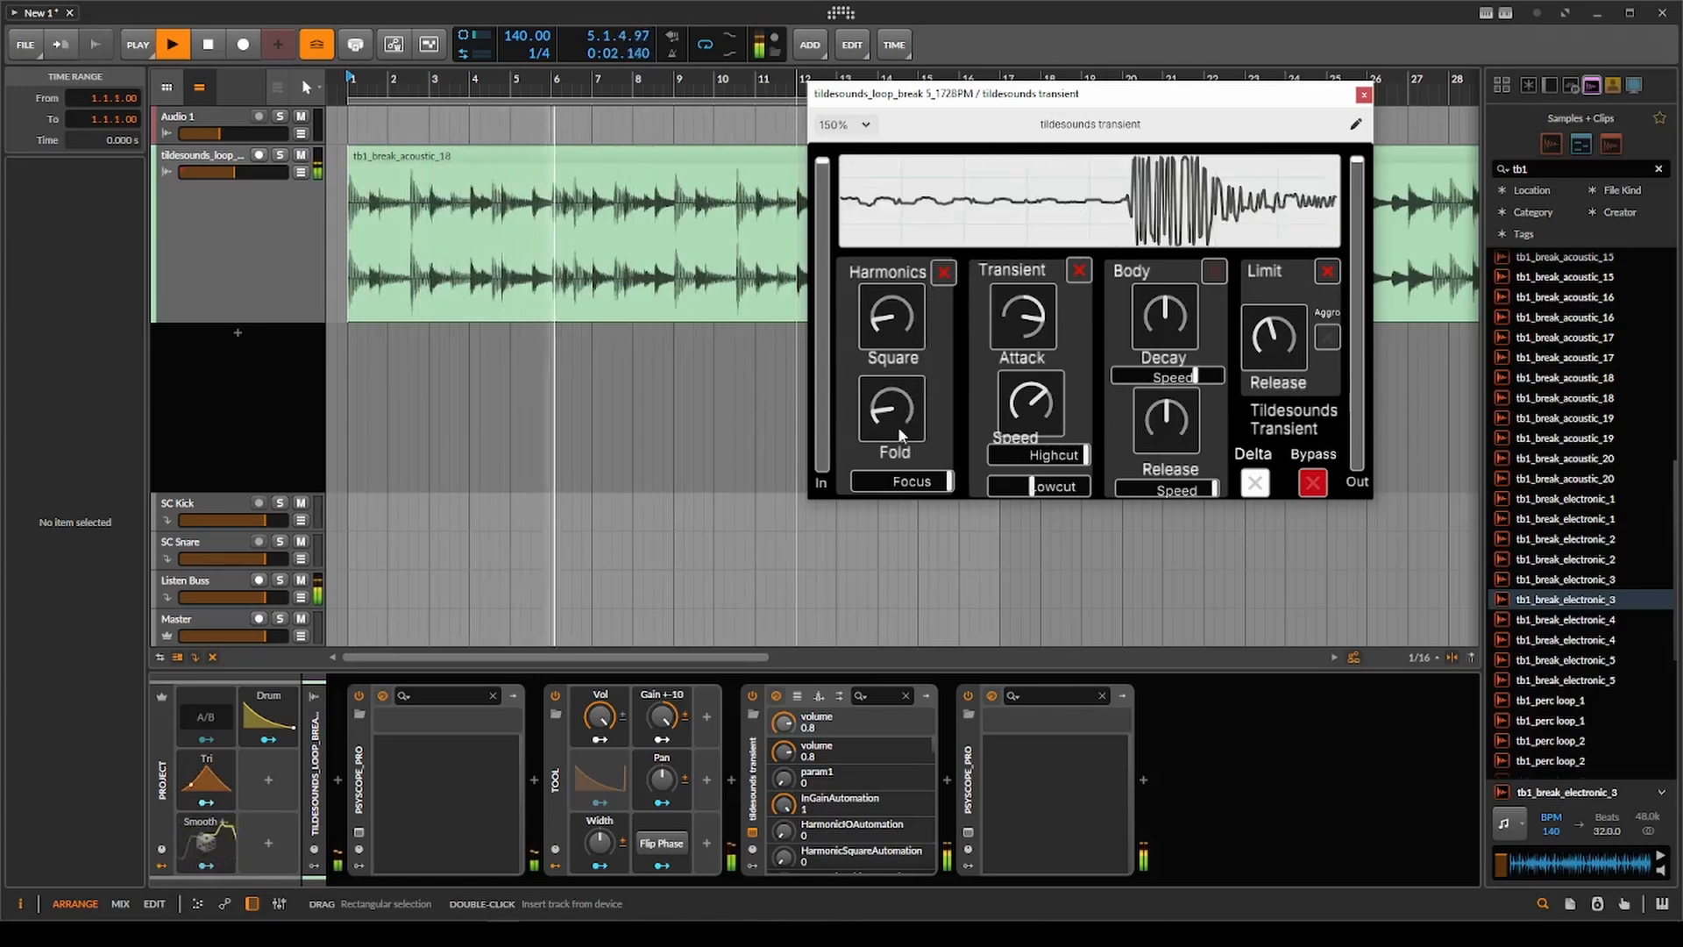
pyautogui.press('space')
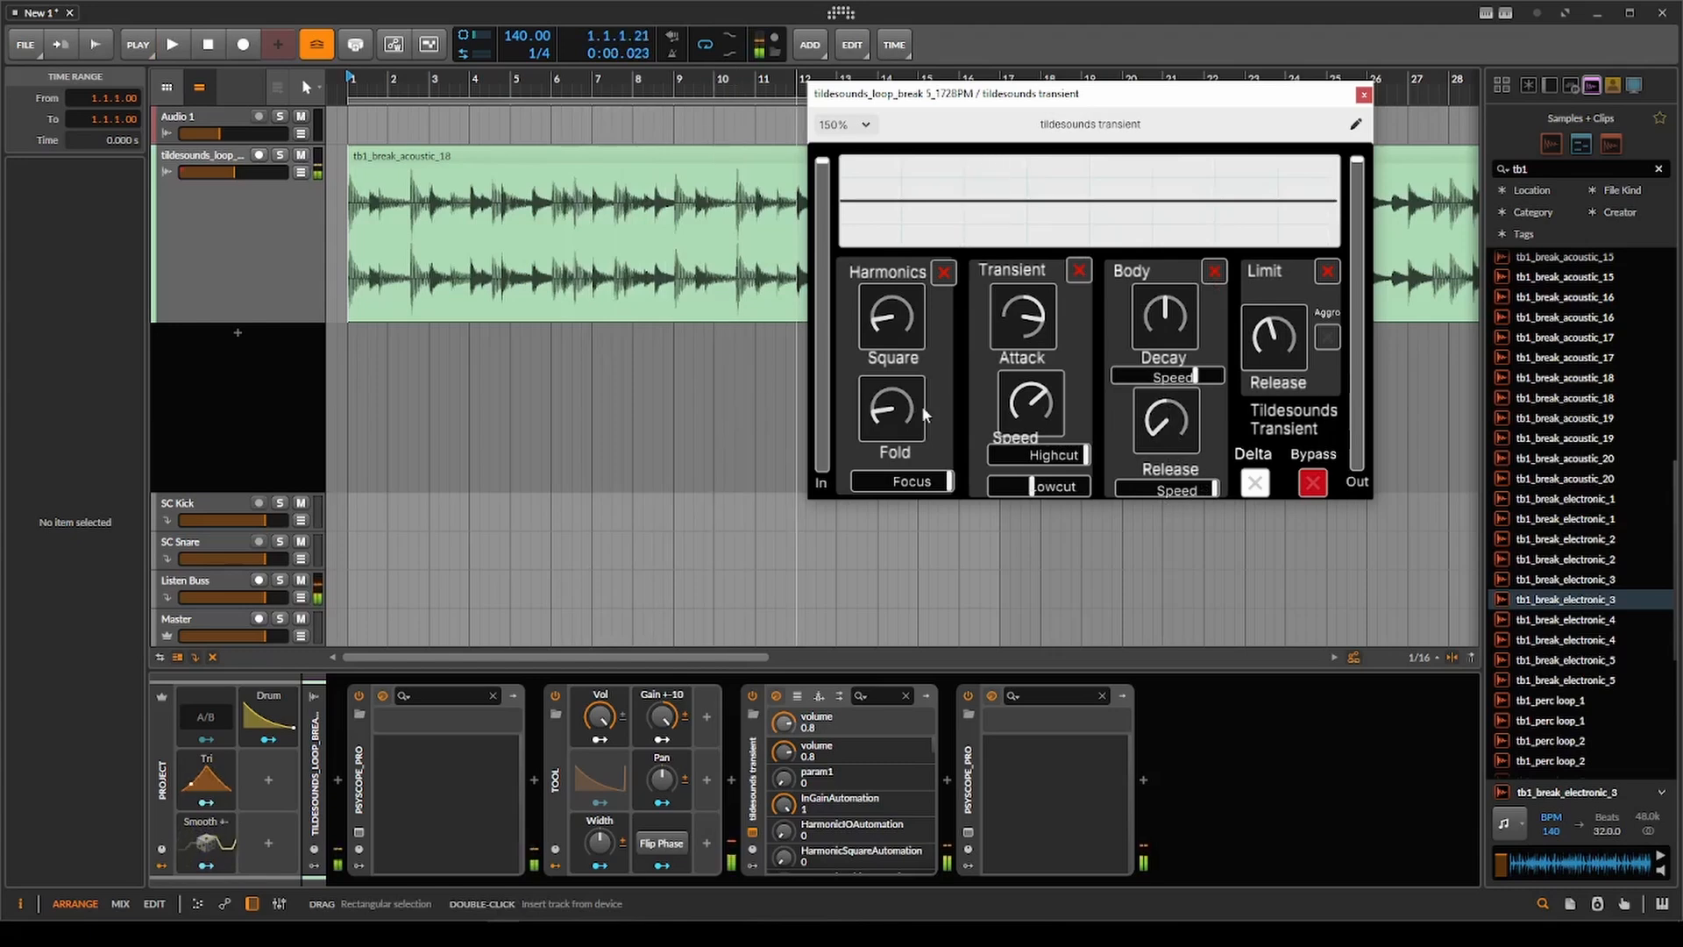
# Replay from bar 1, lowering the Body Release Speed, setting Limit Release to mid position and comparing the sound with Limit off and on.
pyautogui.press('space')
pyautogui.moveTo(1185, 490); pyautogui.dragTo(1156, 496)
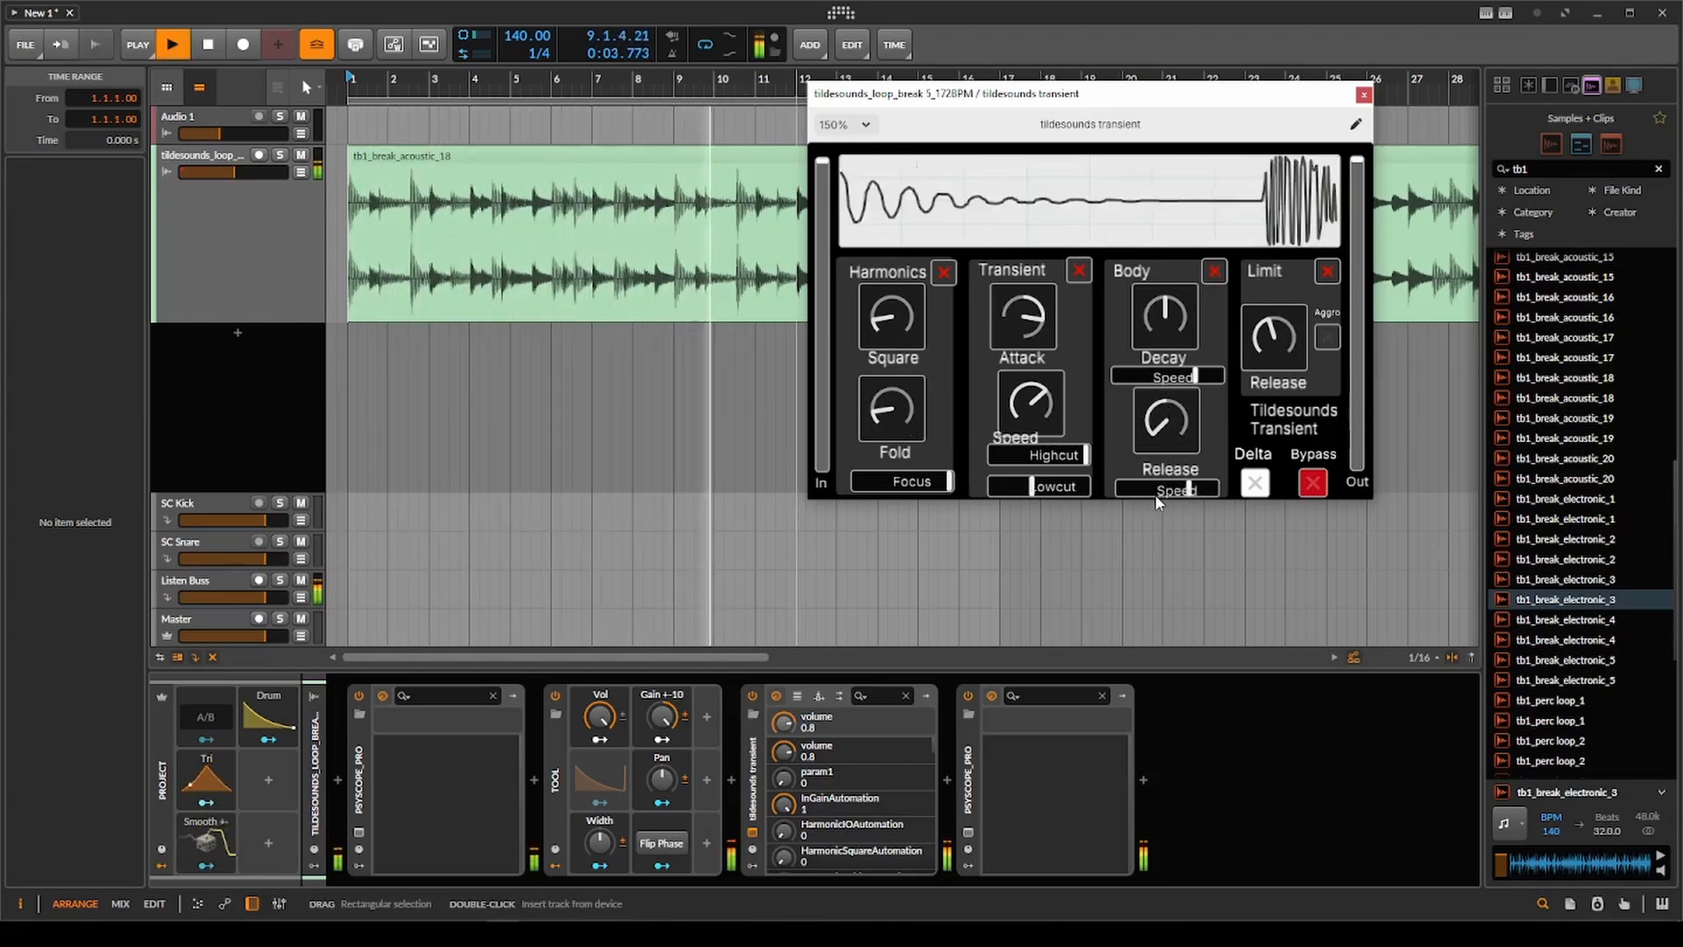
pyautogui.click(1328, 273)
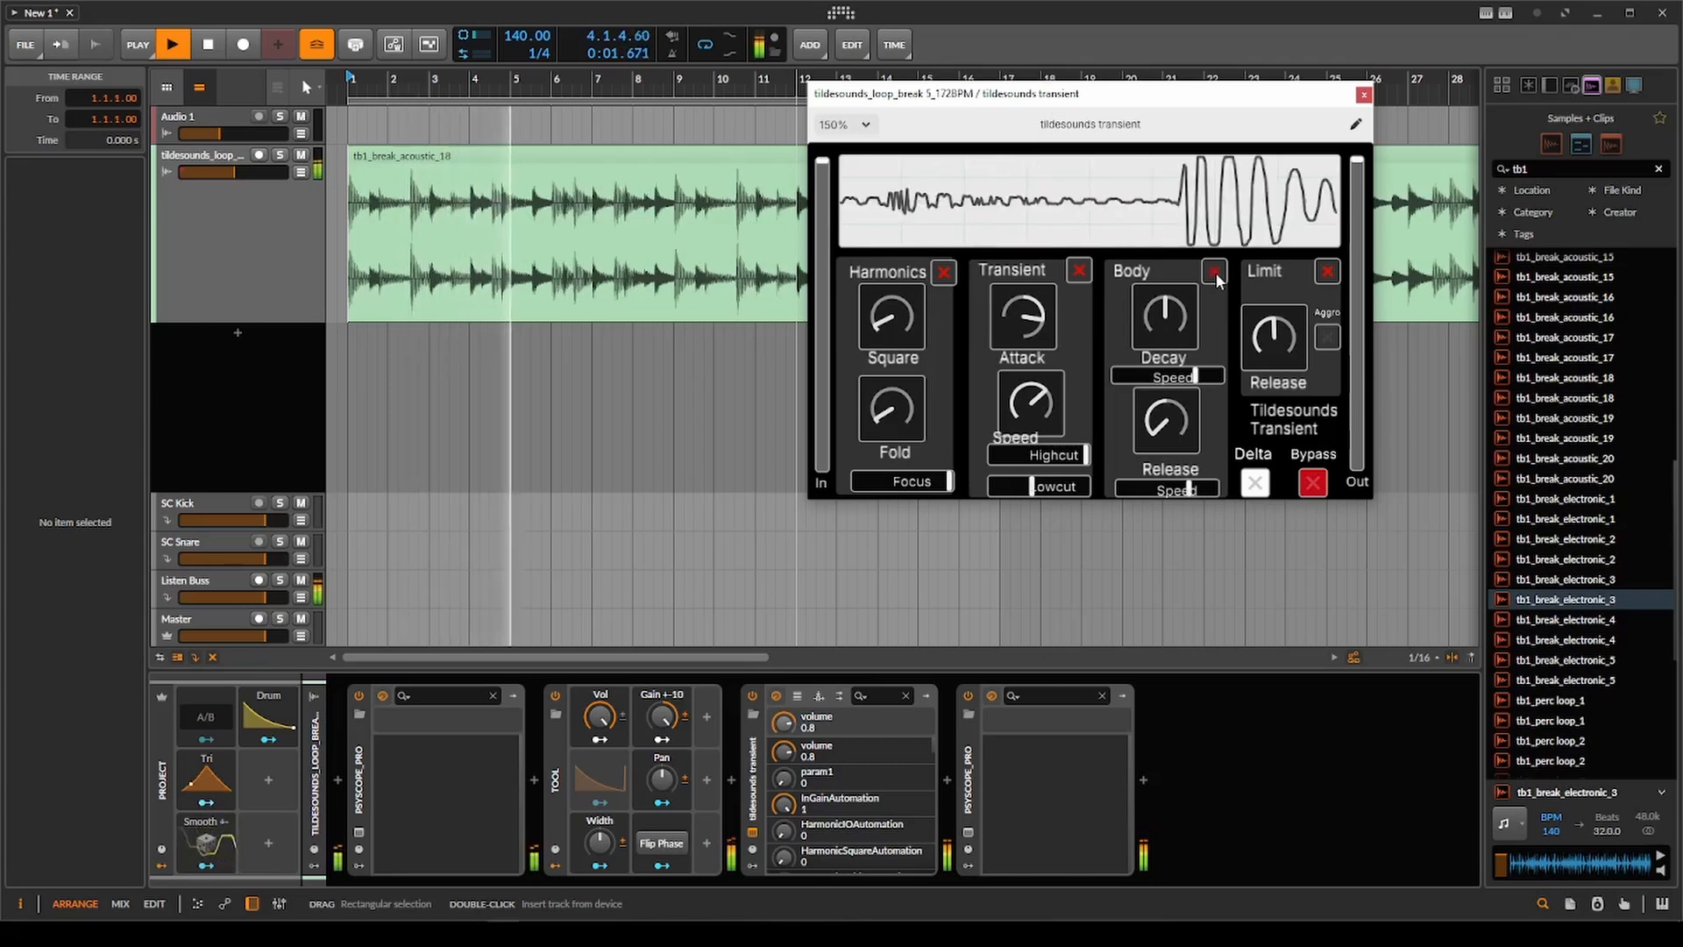
pyautogui.press('space')
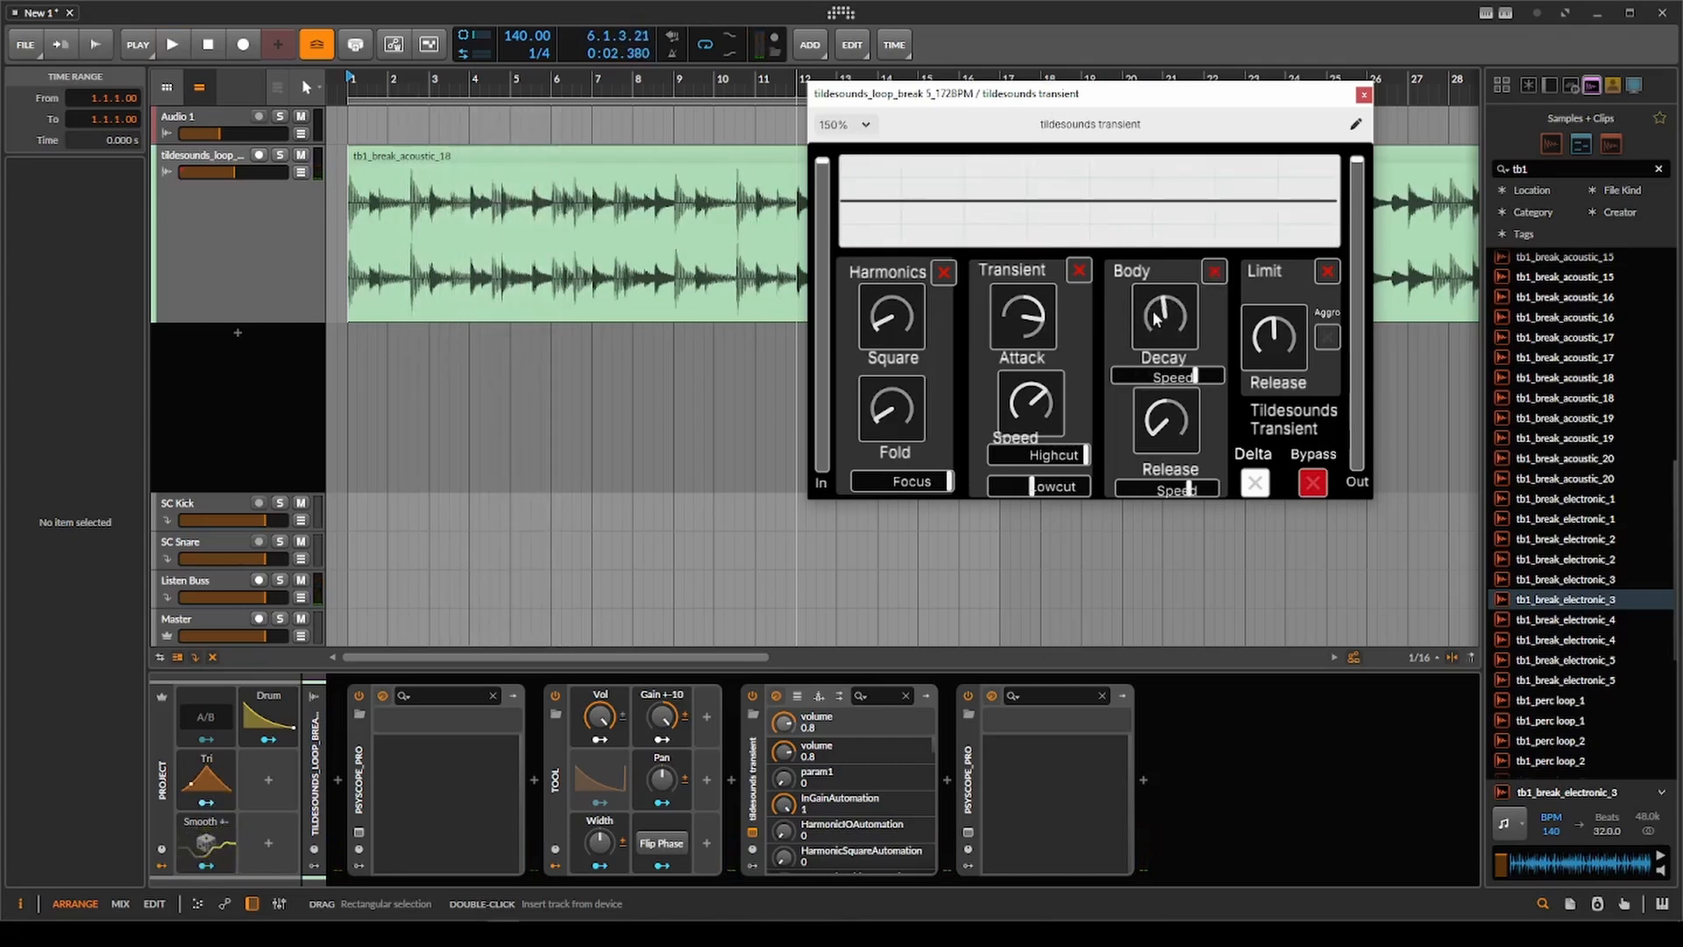
# Replay from bar 1, setting Body Decay below center with its Speed slightly raised, and turn on Aggro in Limit.
pyautogui.press('space')
pyautogui.moveTo(1156, 320); pyautogui.dragTo(1191, 259)
pyautogui.moveTo(1194, 235); pyautogui.dragTo(1204, 372)
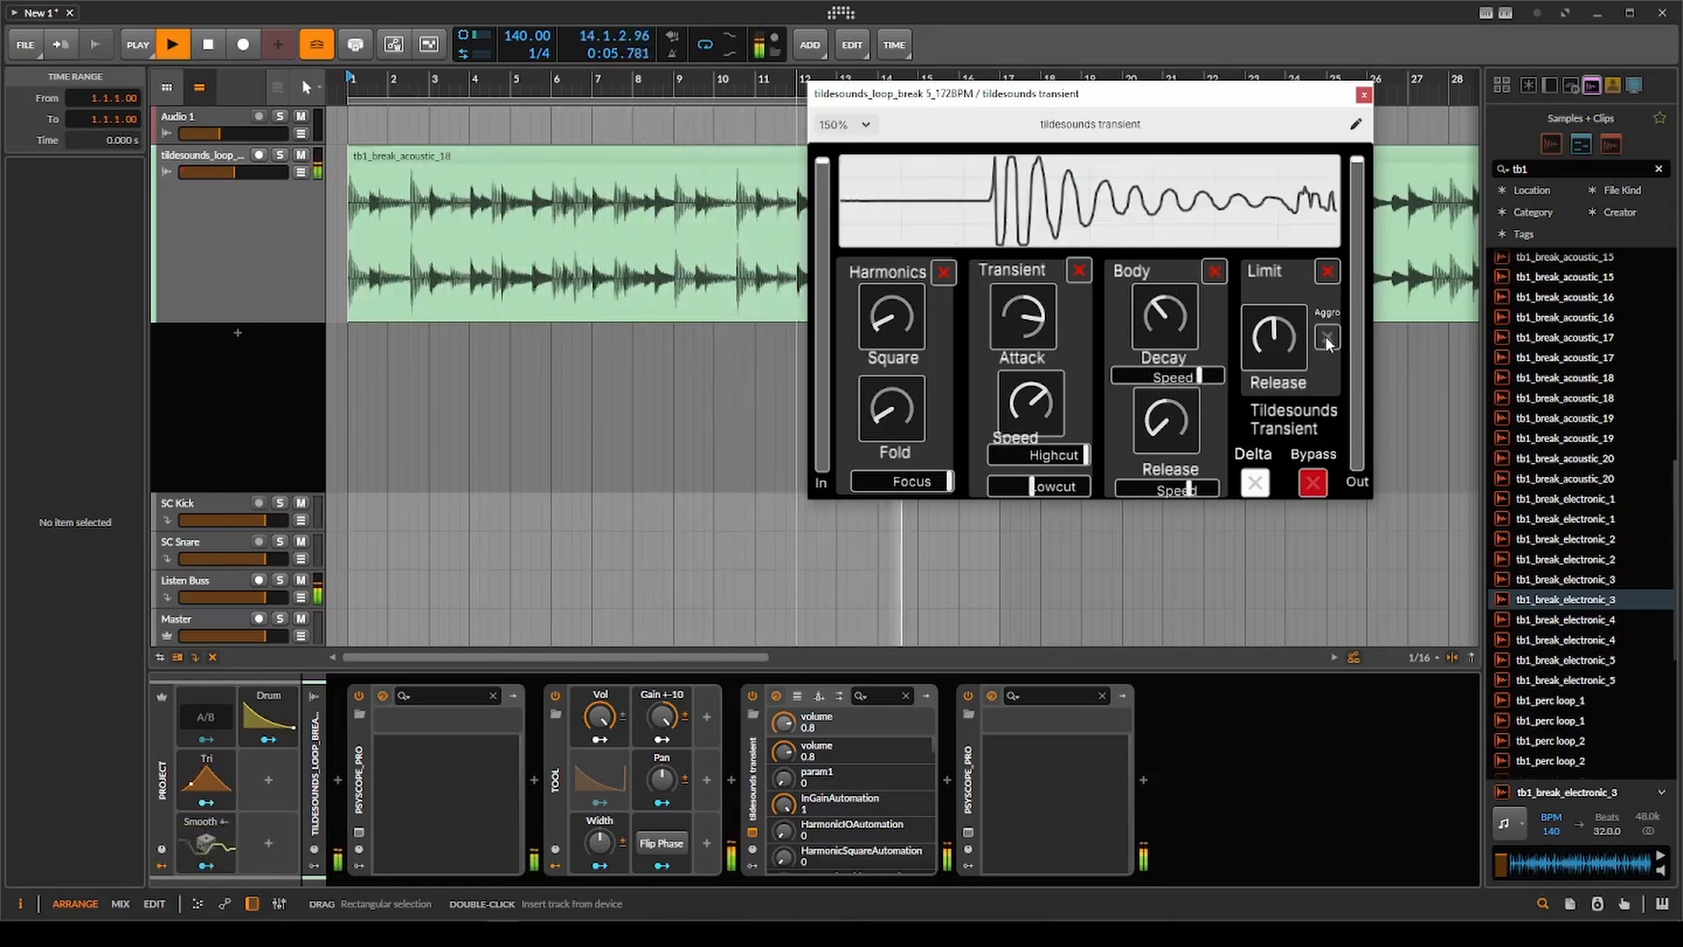
pyautogui.scroll(-3, 417, 328)
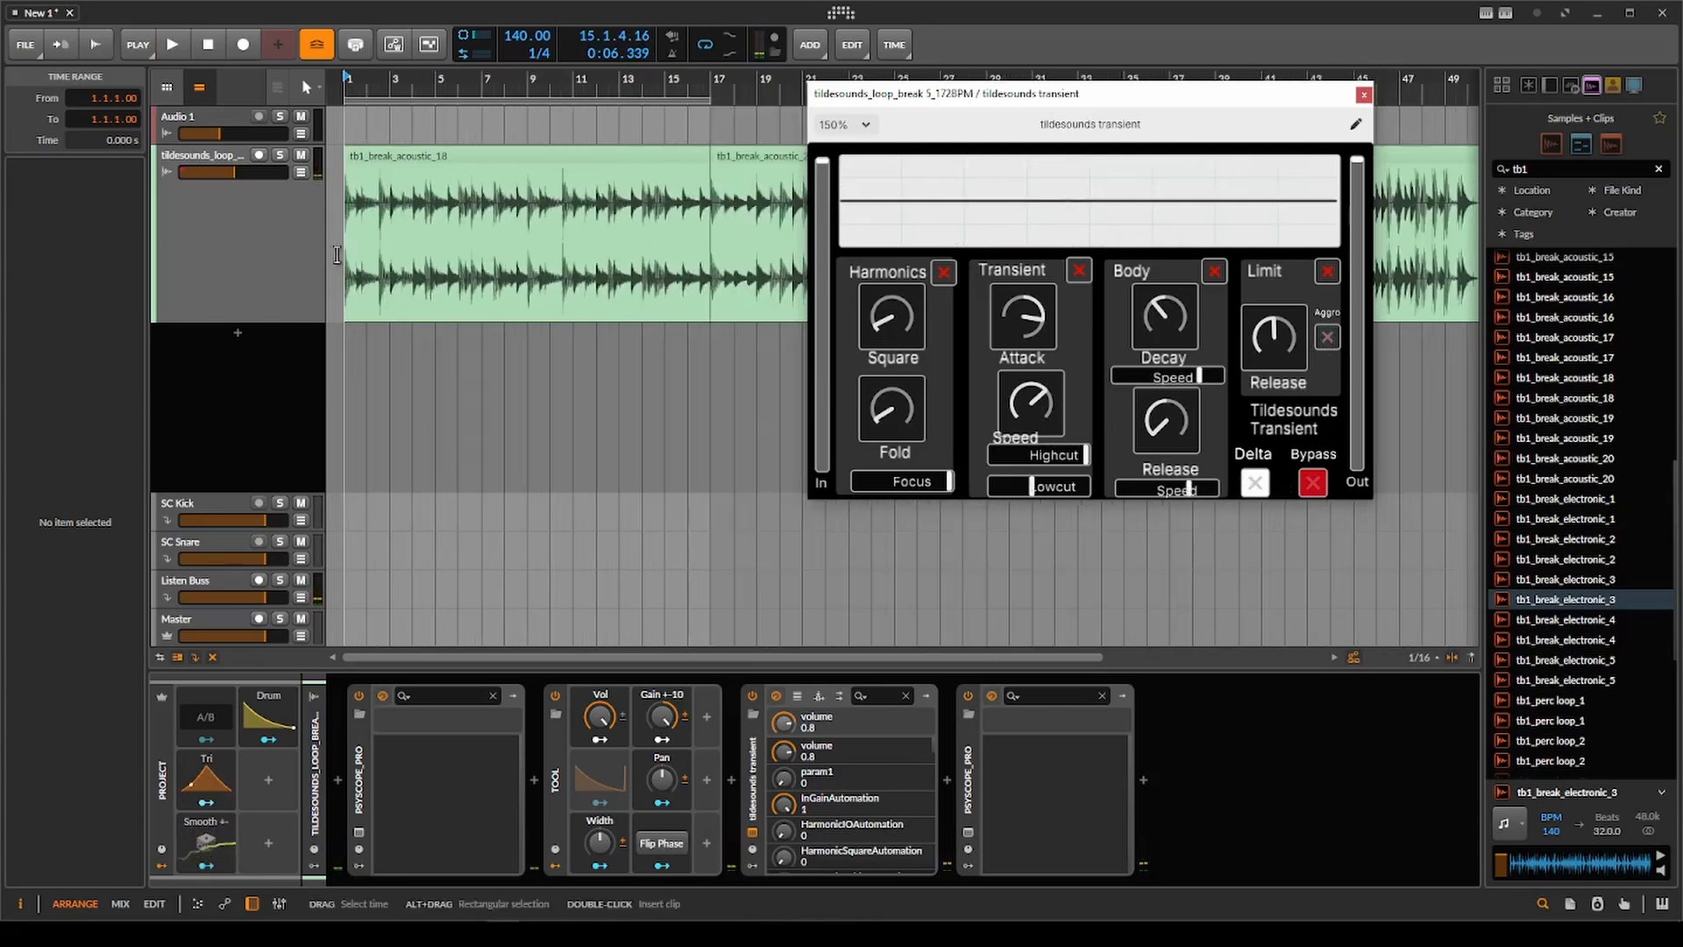
# Audition the break from bar 1 with Harmonics off and on, and lower Square and Fold to minimum.
pyautogui.press('space')
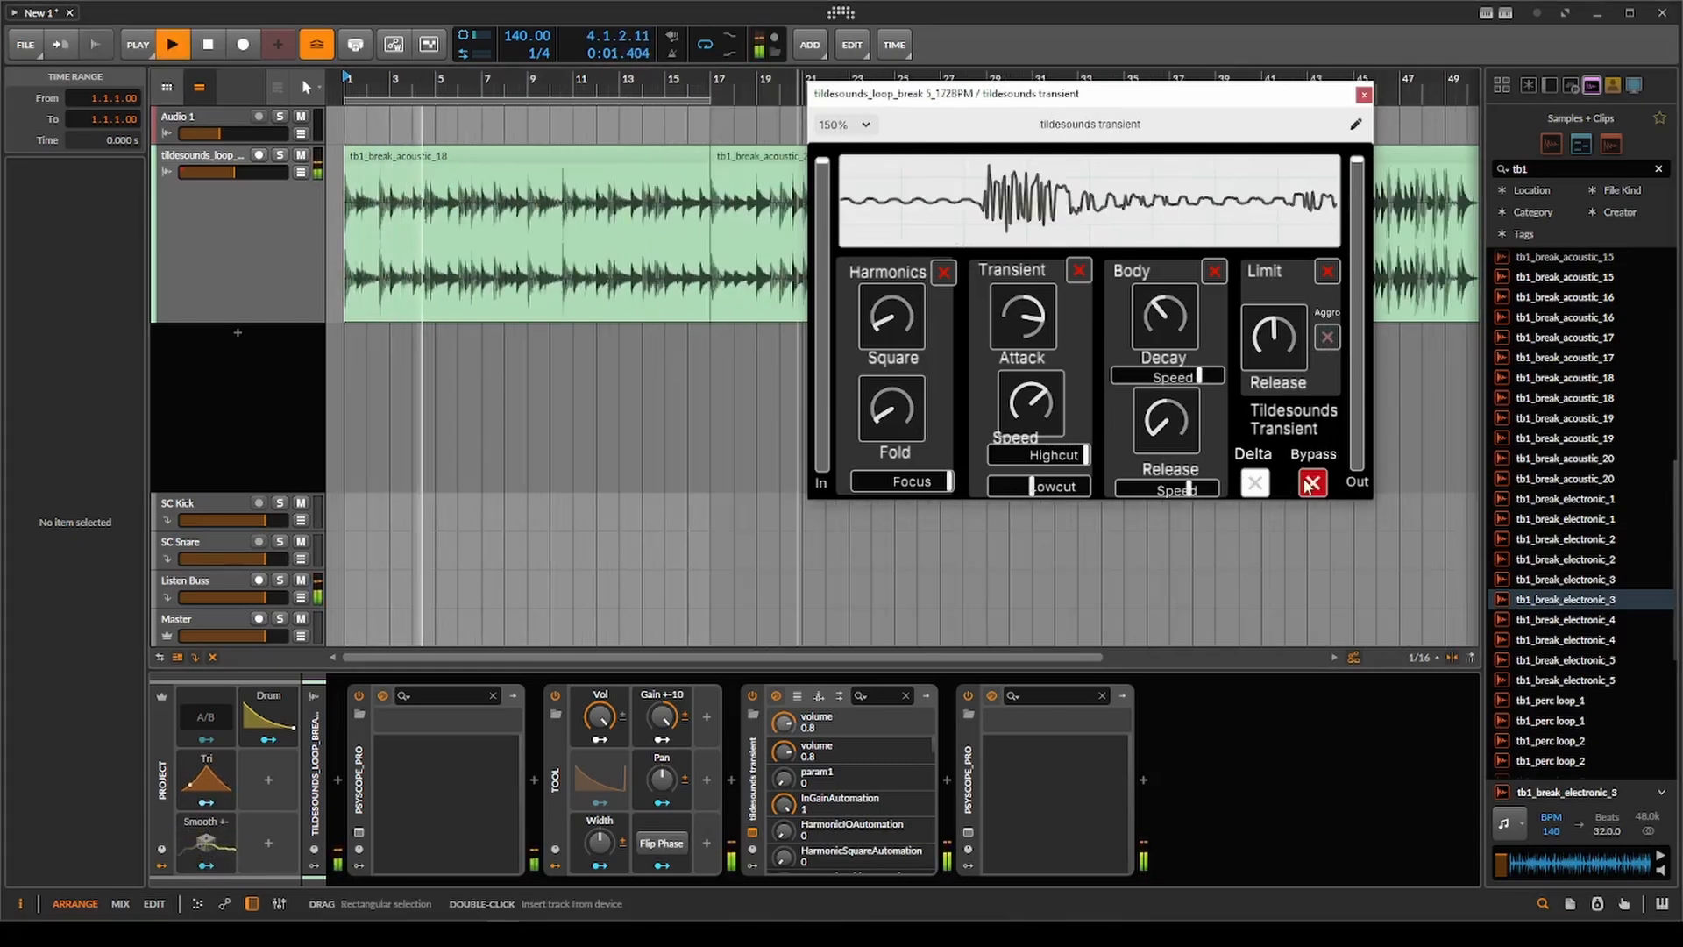
pyautogui.click(943, 273)
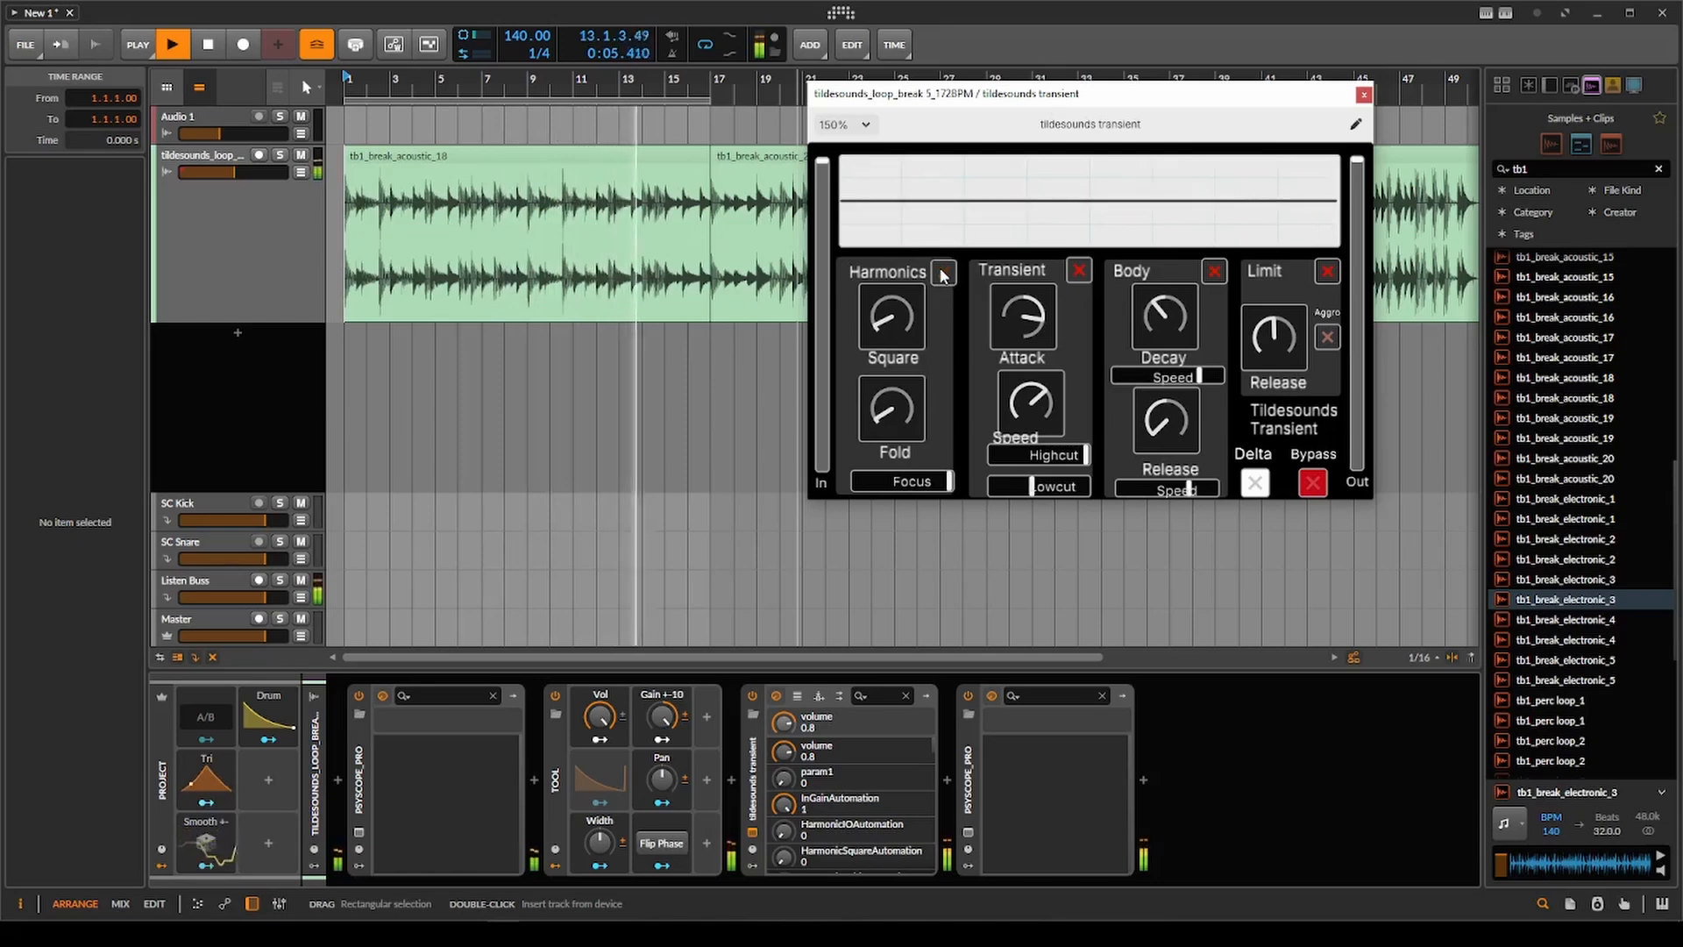
pyautogui.click(944, 272)
pyautogui.press('space')
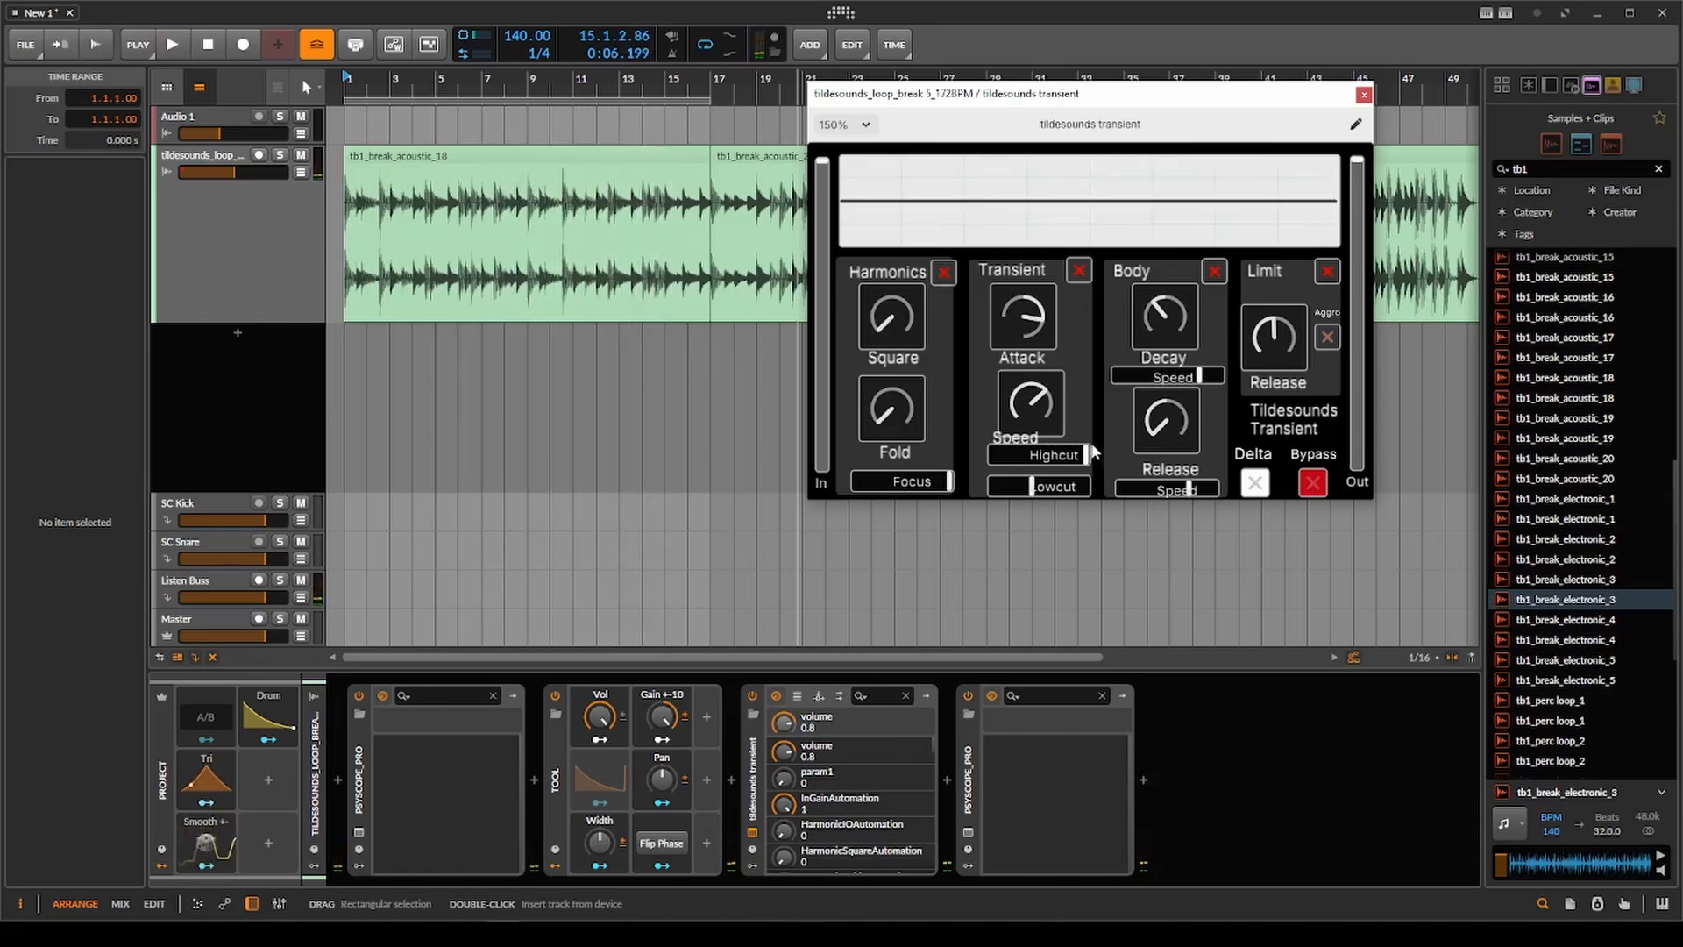
# Replay from bar 1 with Harmonics and Aggro off, set Limit Release slightly above center, and compare with the bypassed signal.
pyautogui.press('space')
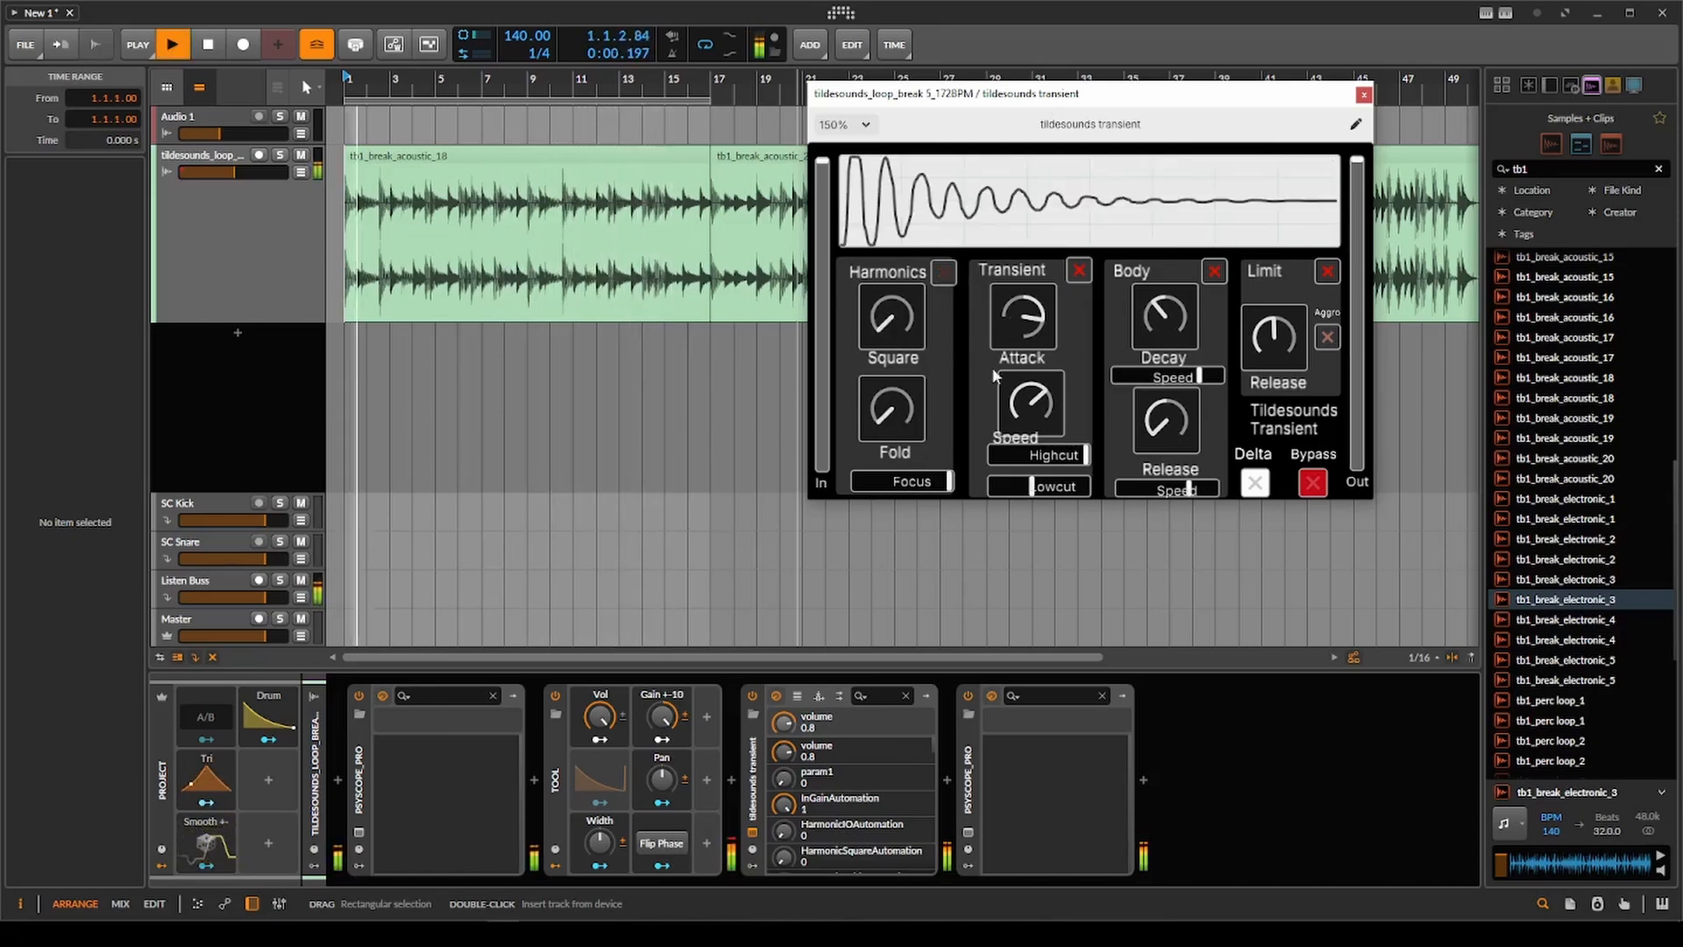
pyautogui.moveTo(1290, 359); pyautogui.dragTo(1320, 358)
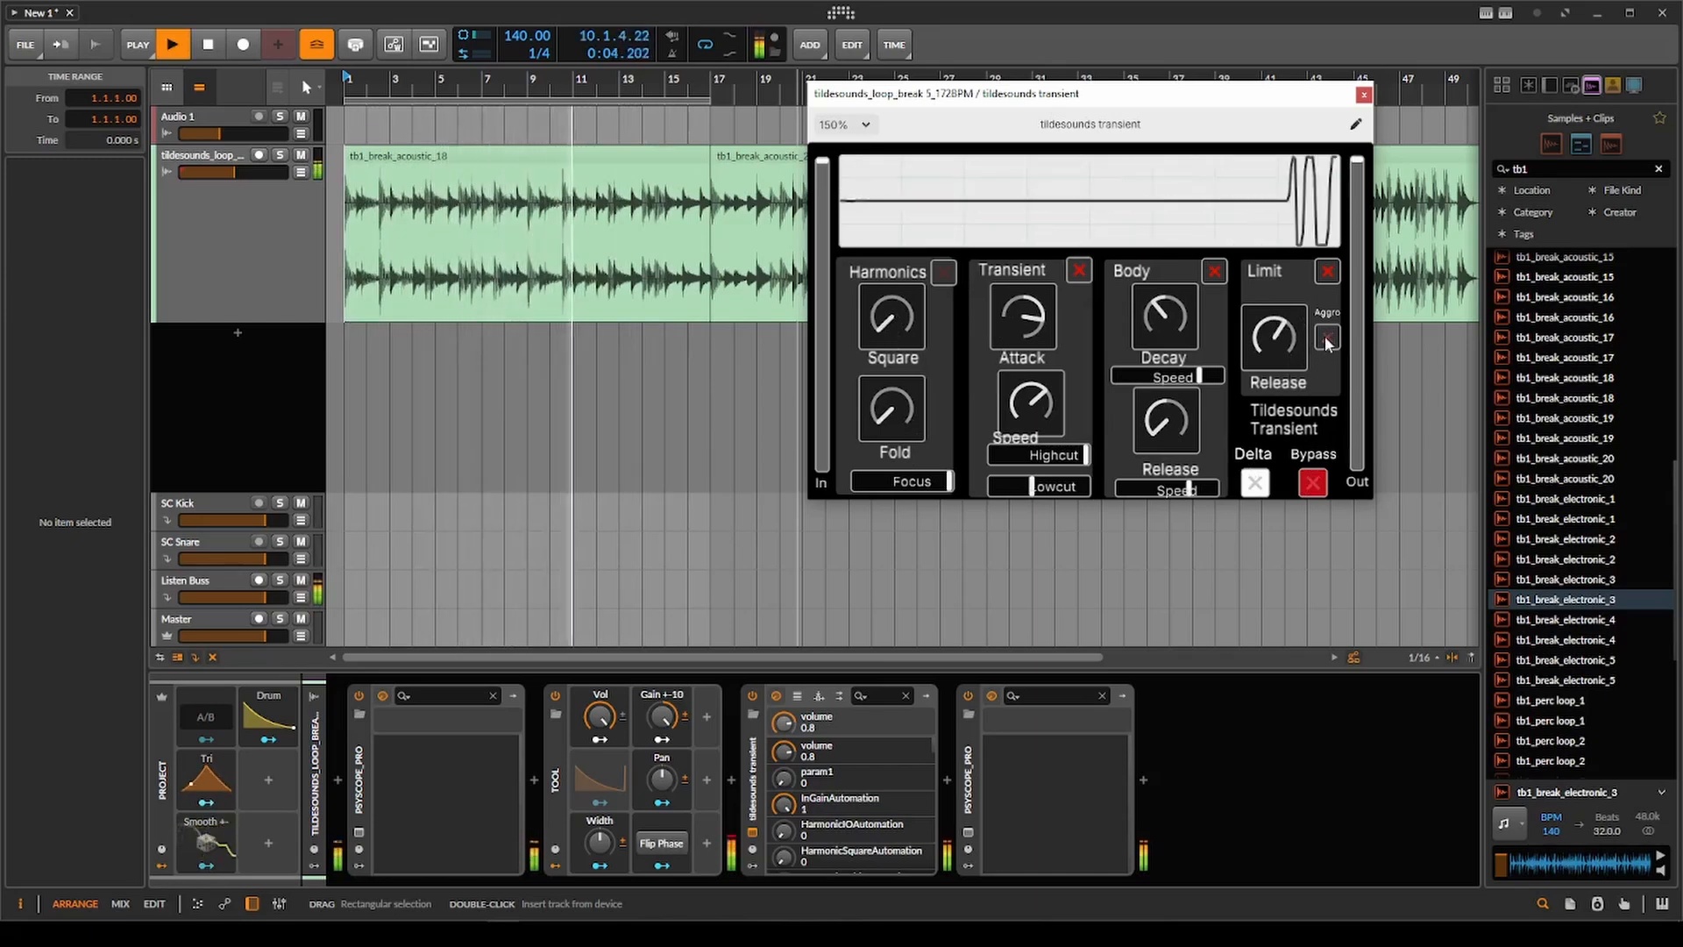
pyautogui.moveTo(1292, 354); pyautogui.dragTo(1290, 380)
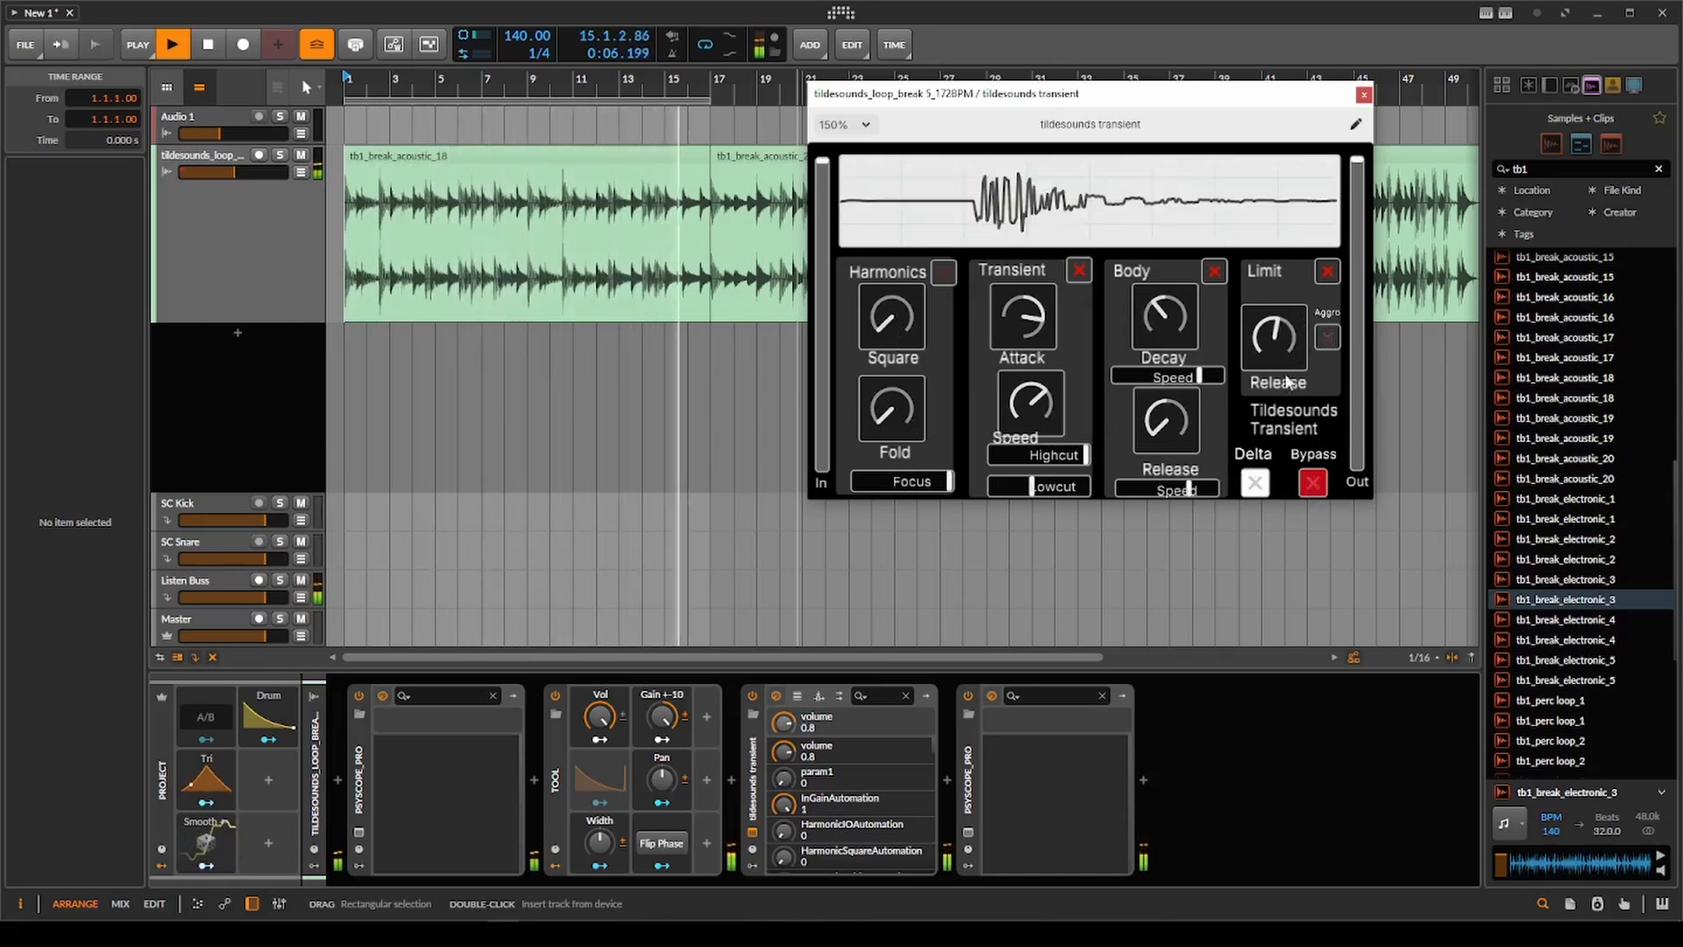
pyautogui.click(1314, 479)
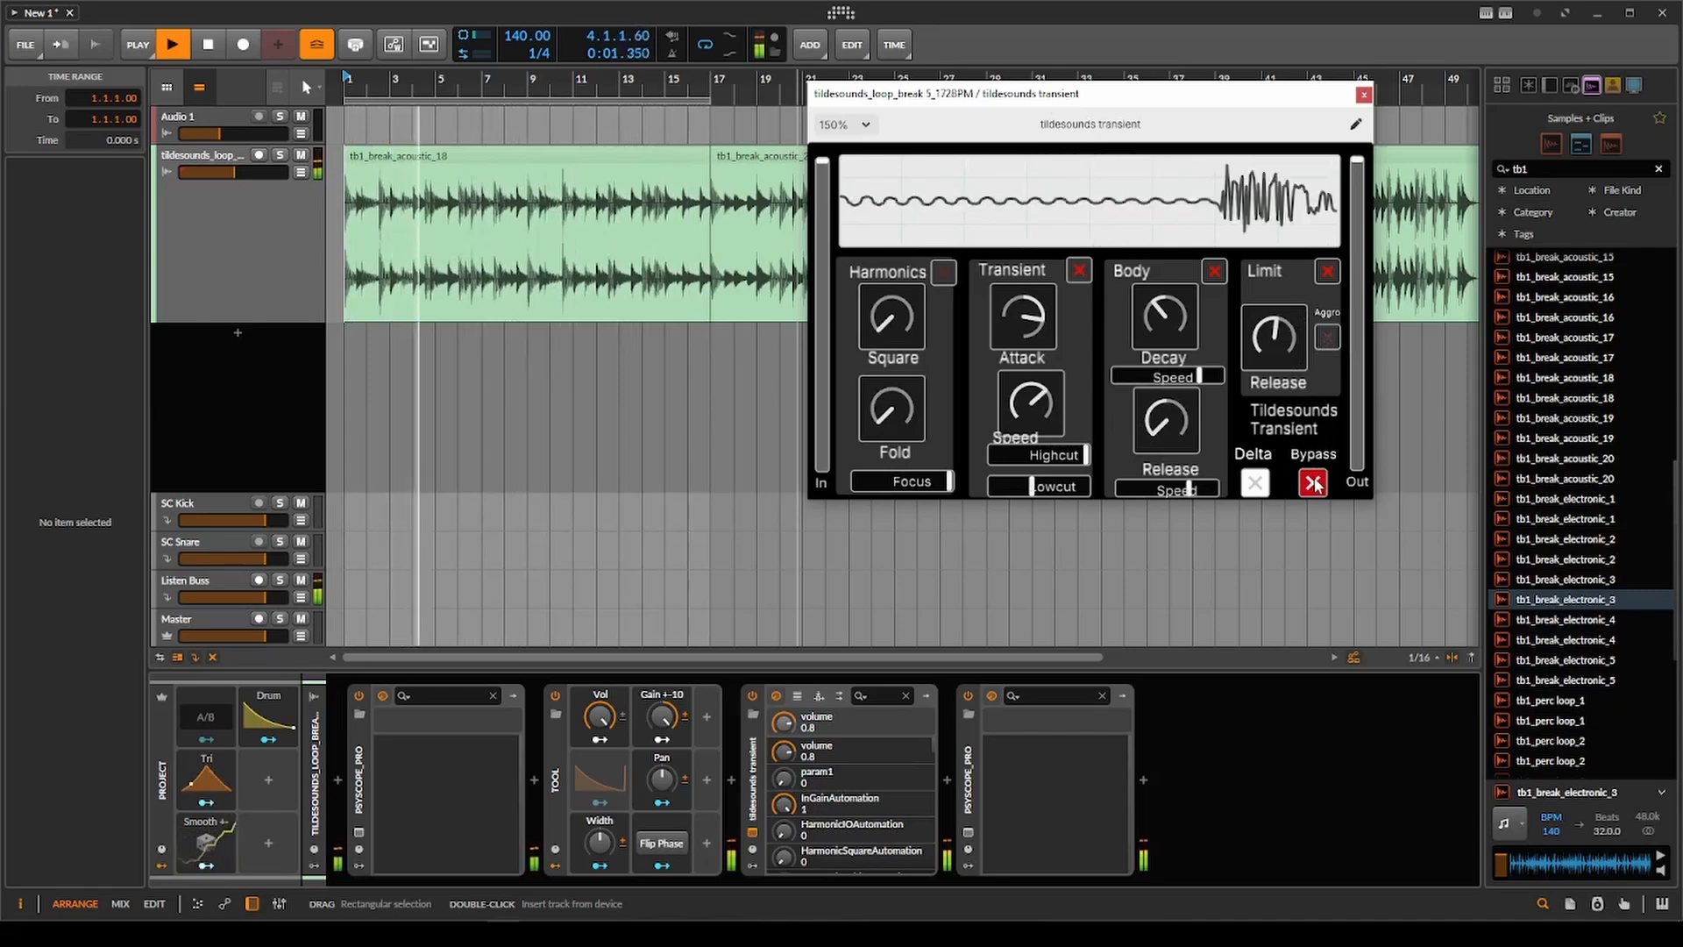
# Close the plugin window, stop playback and set the play start to bar 17 at the tb1_break_acoustic_20 clip.
pyautogui.click(1364, 95)
pyautogui.click(715, 229)
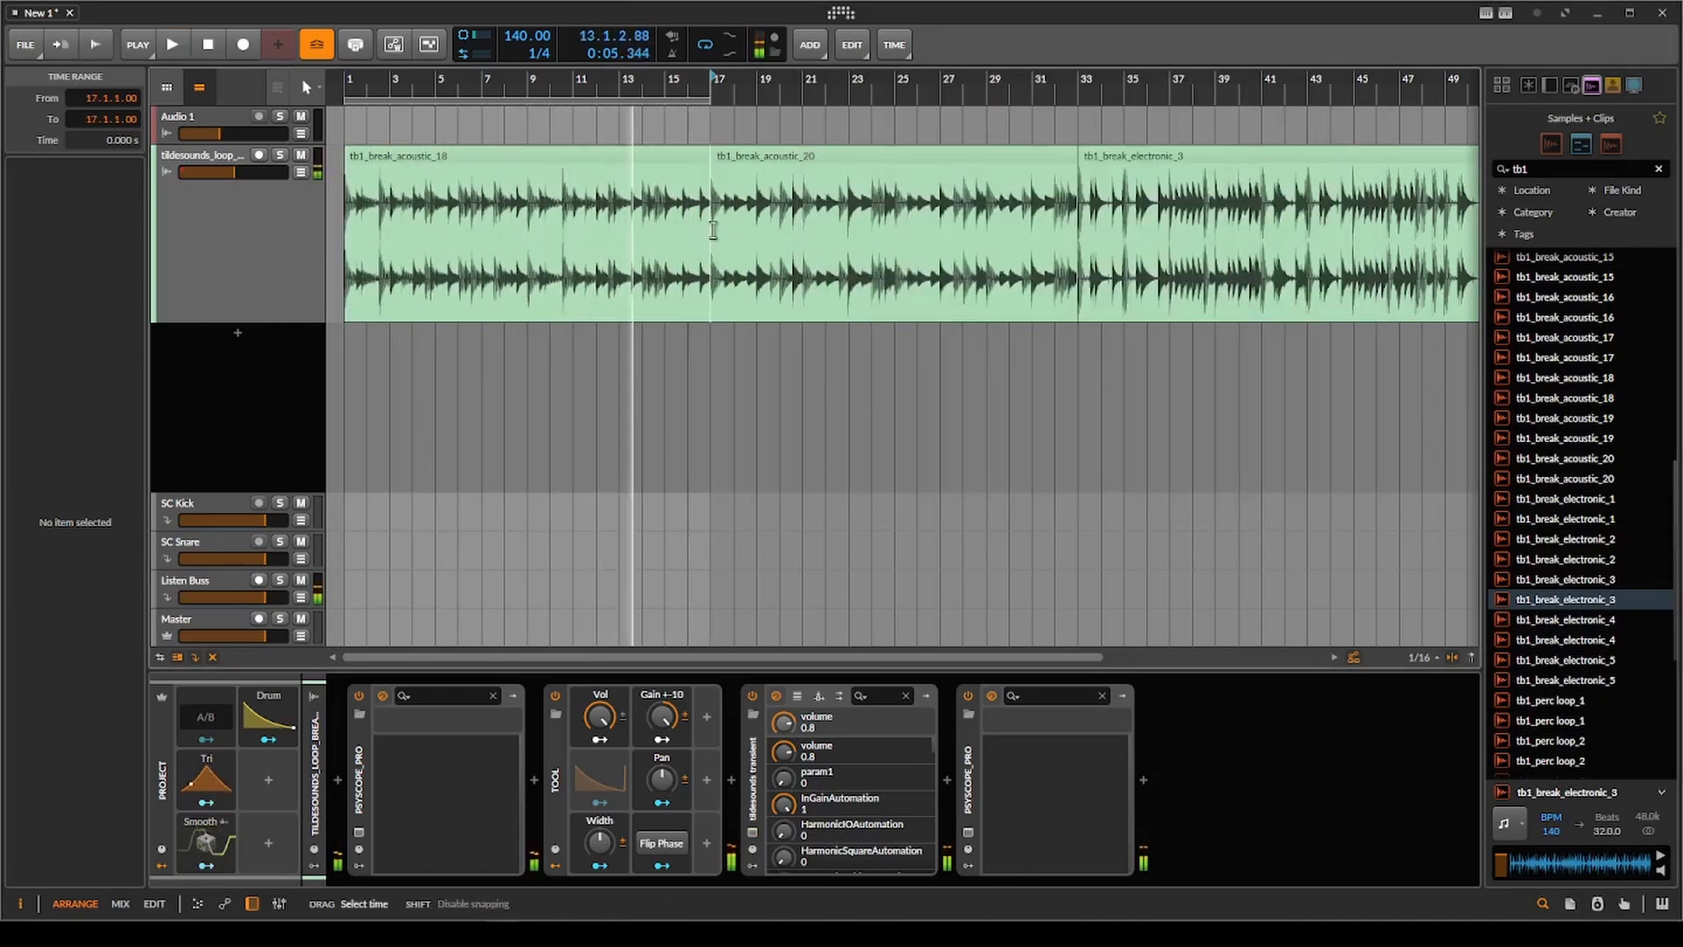
pyautogui.press('space')
pyautogui.moveTo(715, 229); pyautogui.dragTo(677, 276)
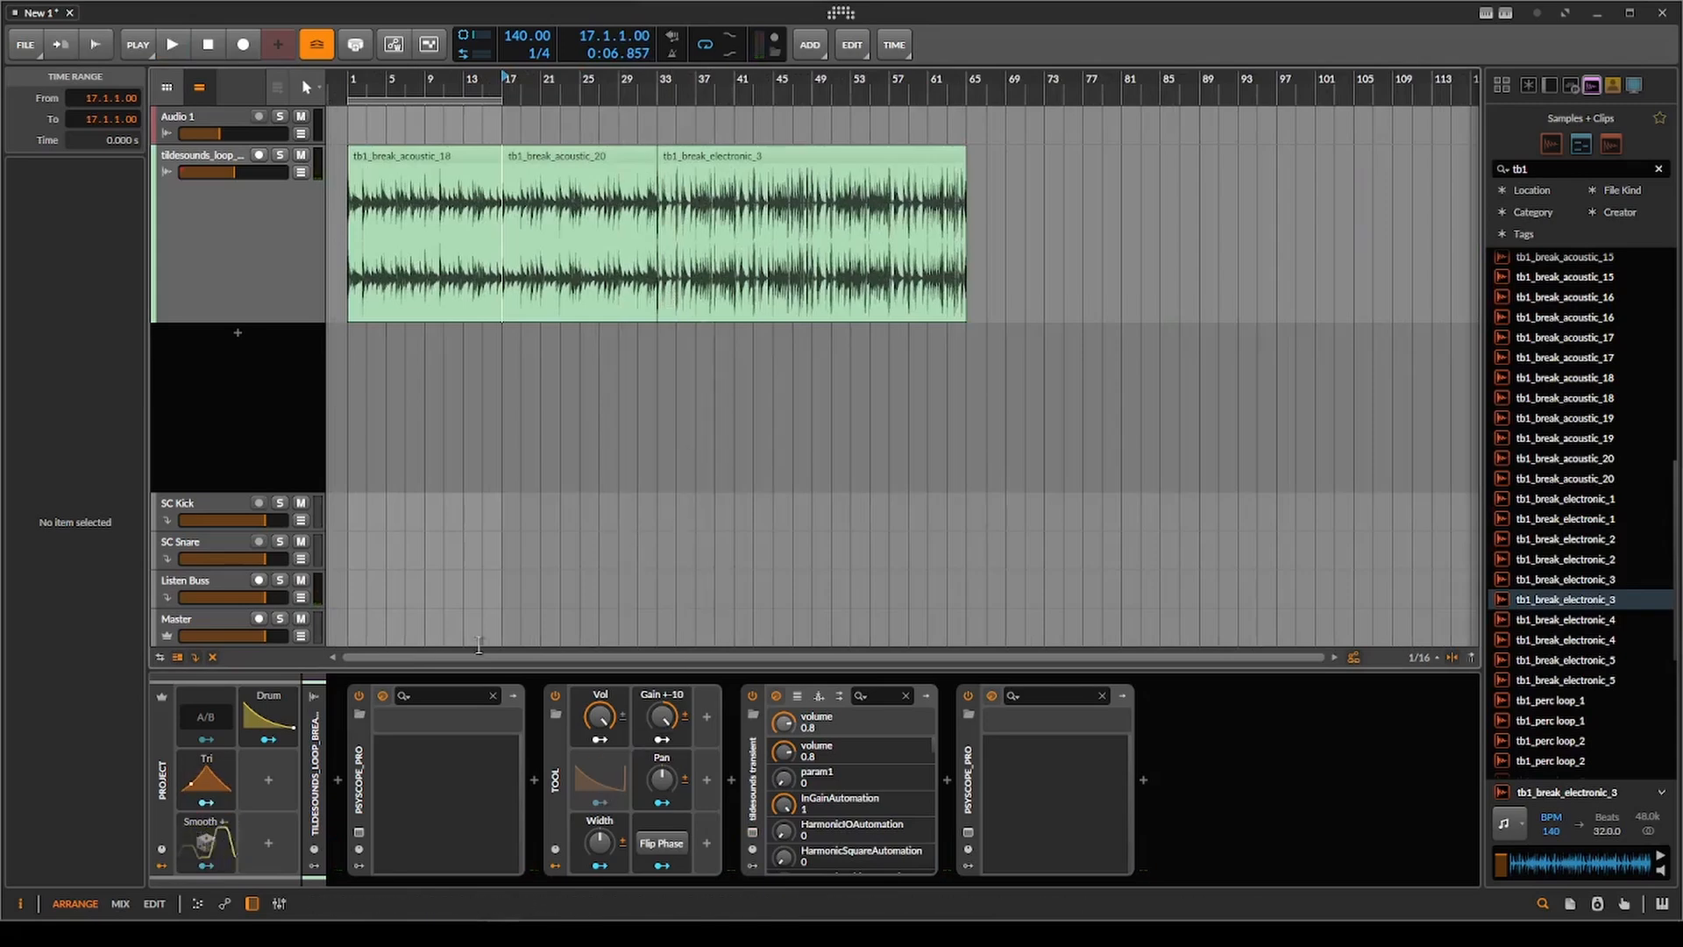
pyautogui.scroll(1, 535, 371)
pyautogui.moveTo(535, 372); pyautogui.dragTo(687, 406)
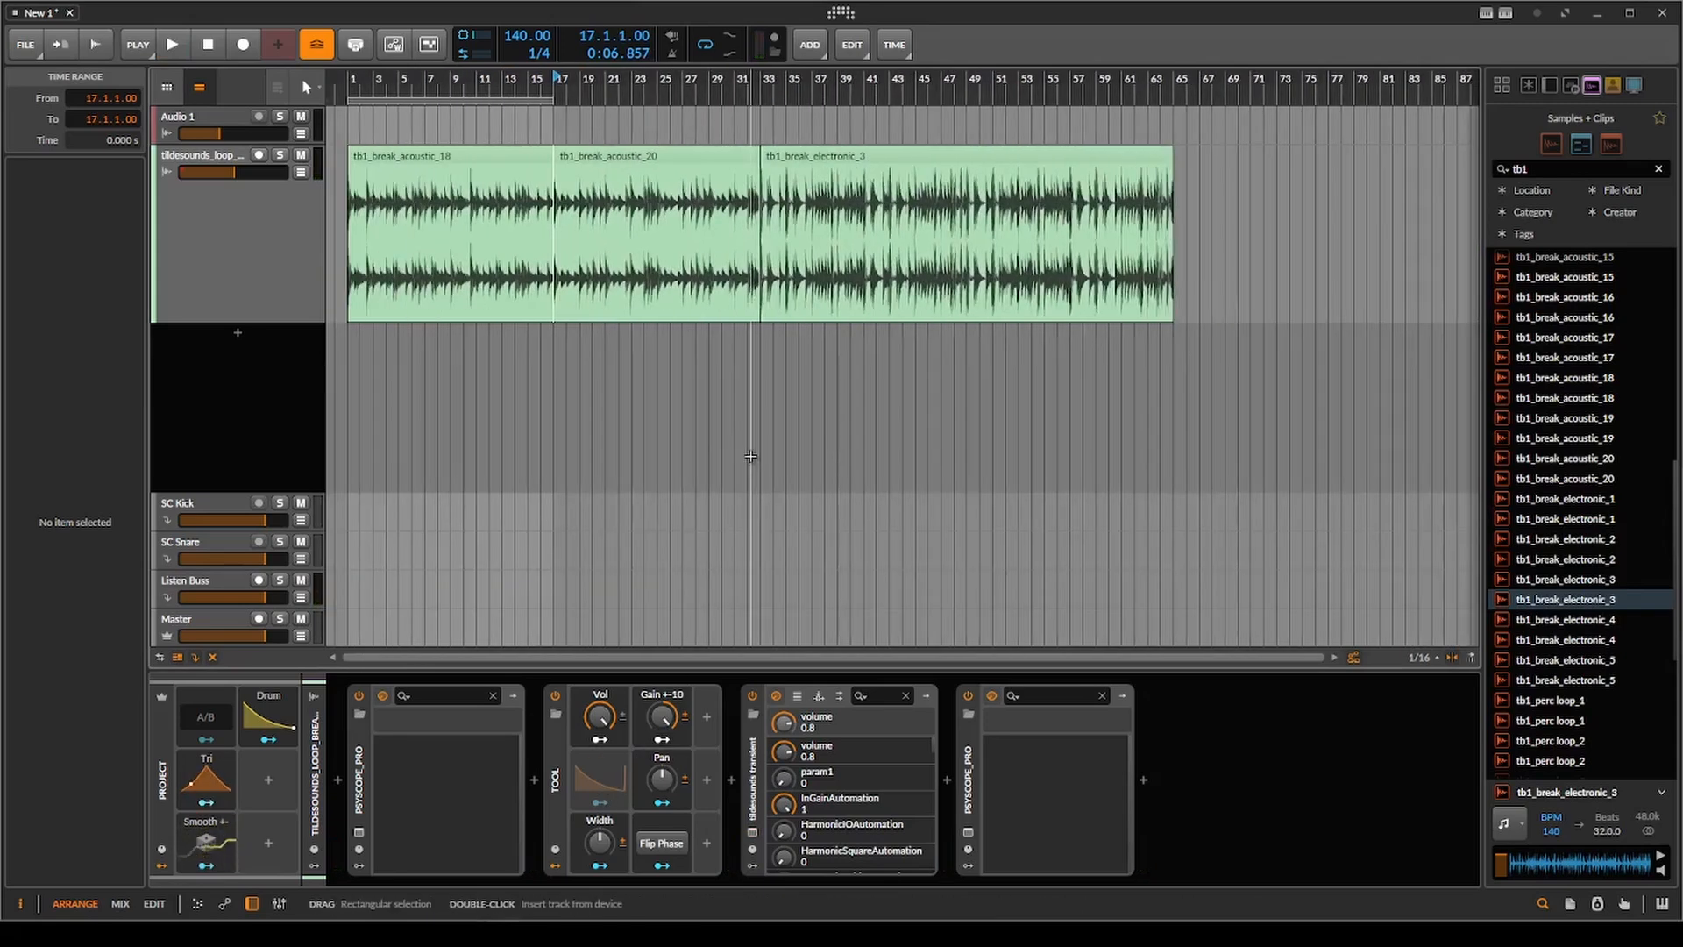
# Switch to the Tildesounds Transient manual in Firefox, skim its module descriptions up to the Harmonic Module, and return to Bitwig Studio.
pyautogui.moveTo(535, 934)
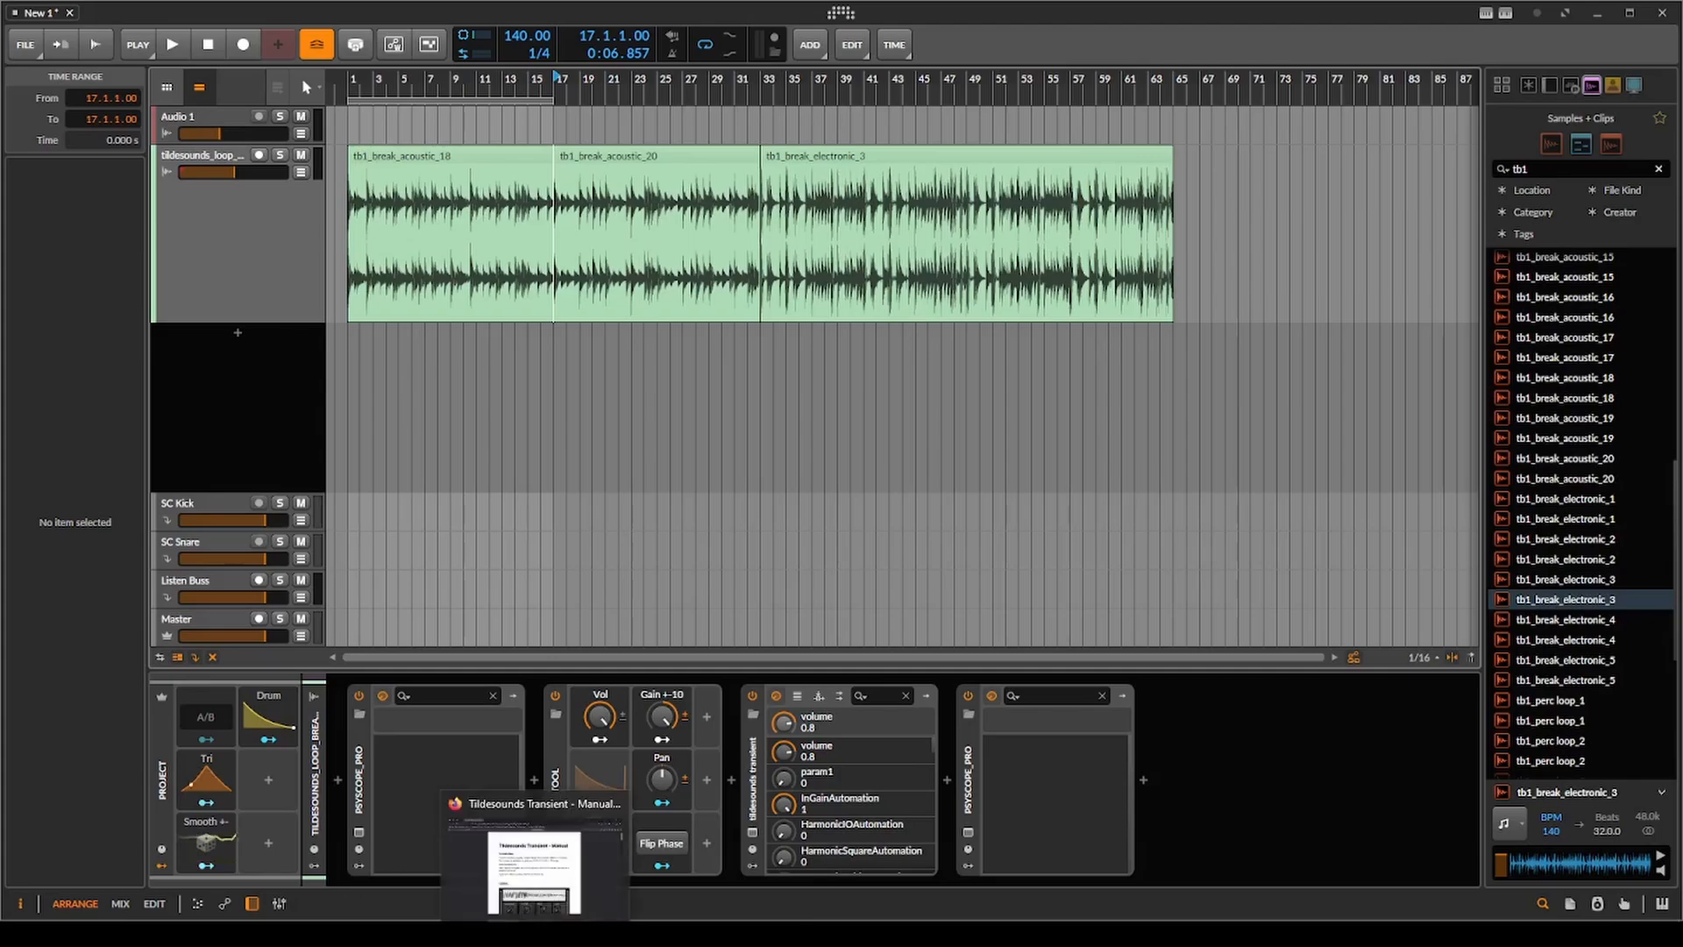
pyautogui.click(558, 892)
pyautogui.scroll(-10, 732, 323)
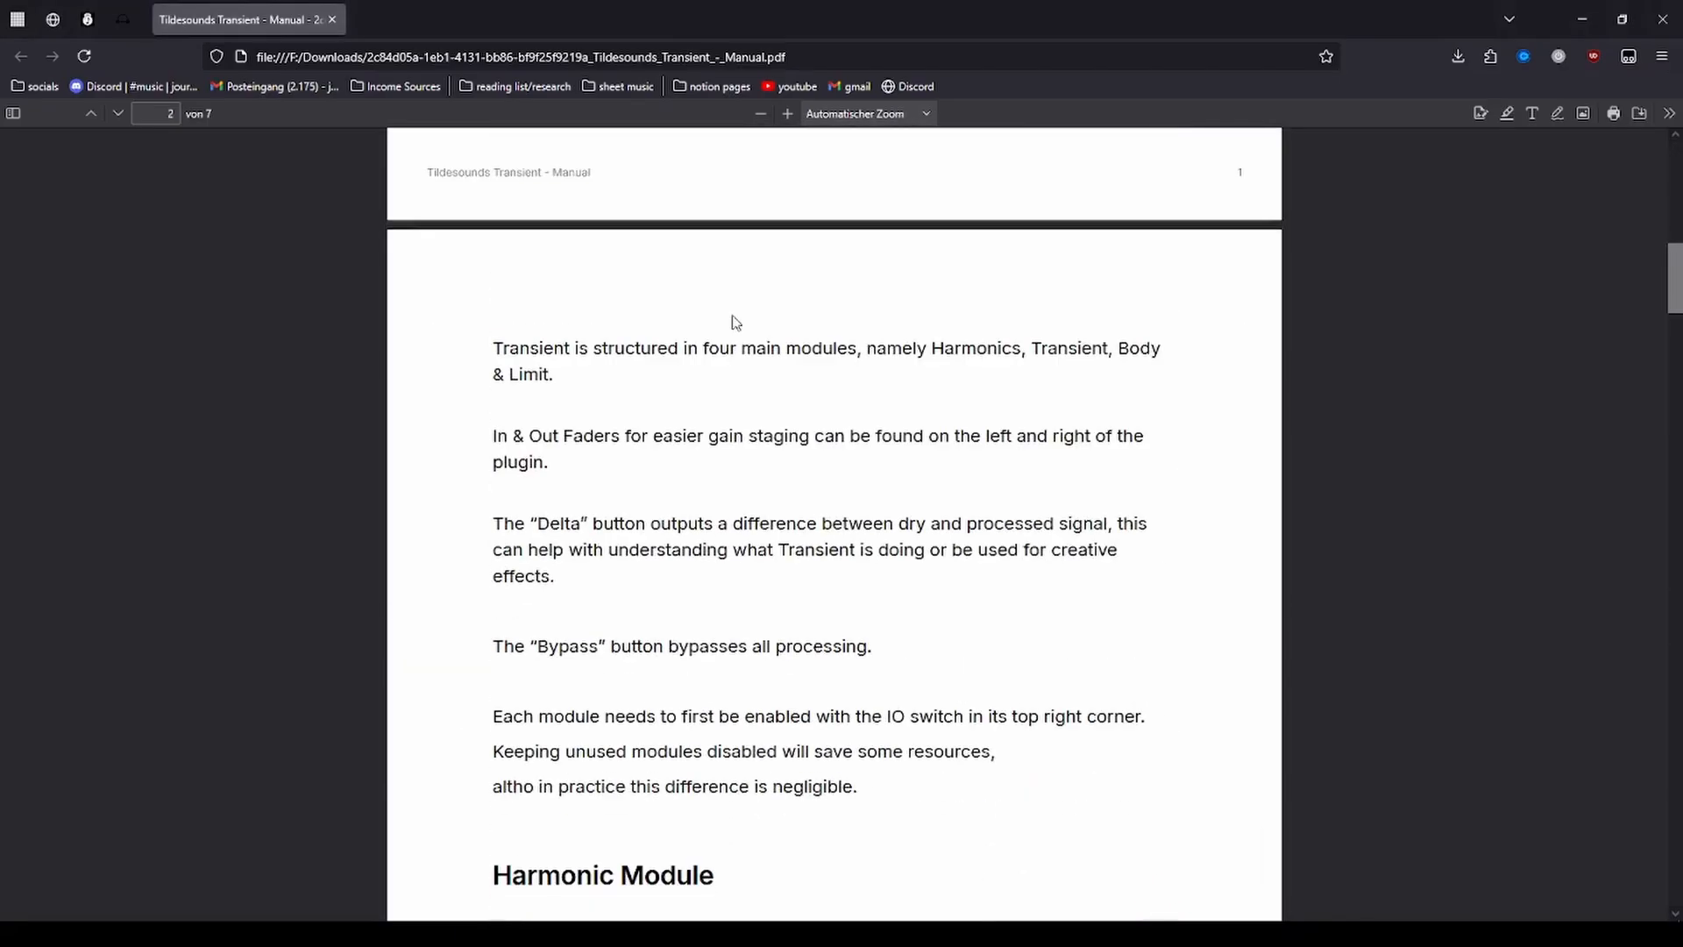
pyautogui.scroll(-20, 736, 323)
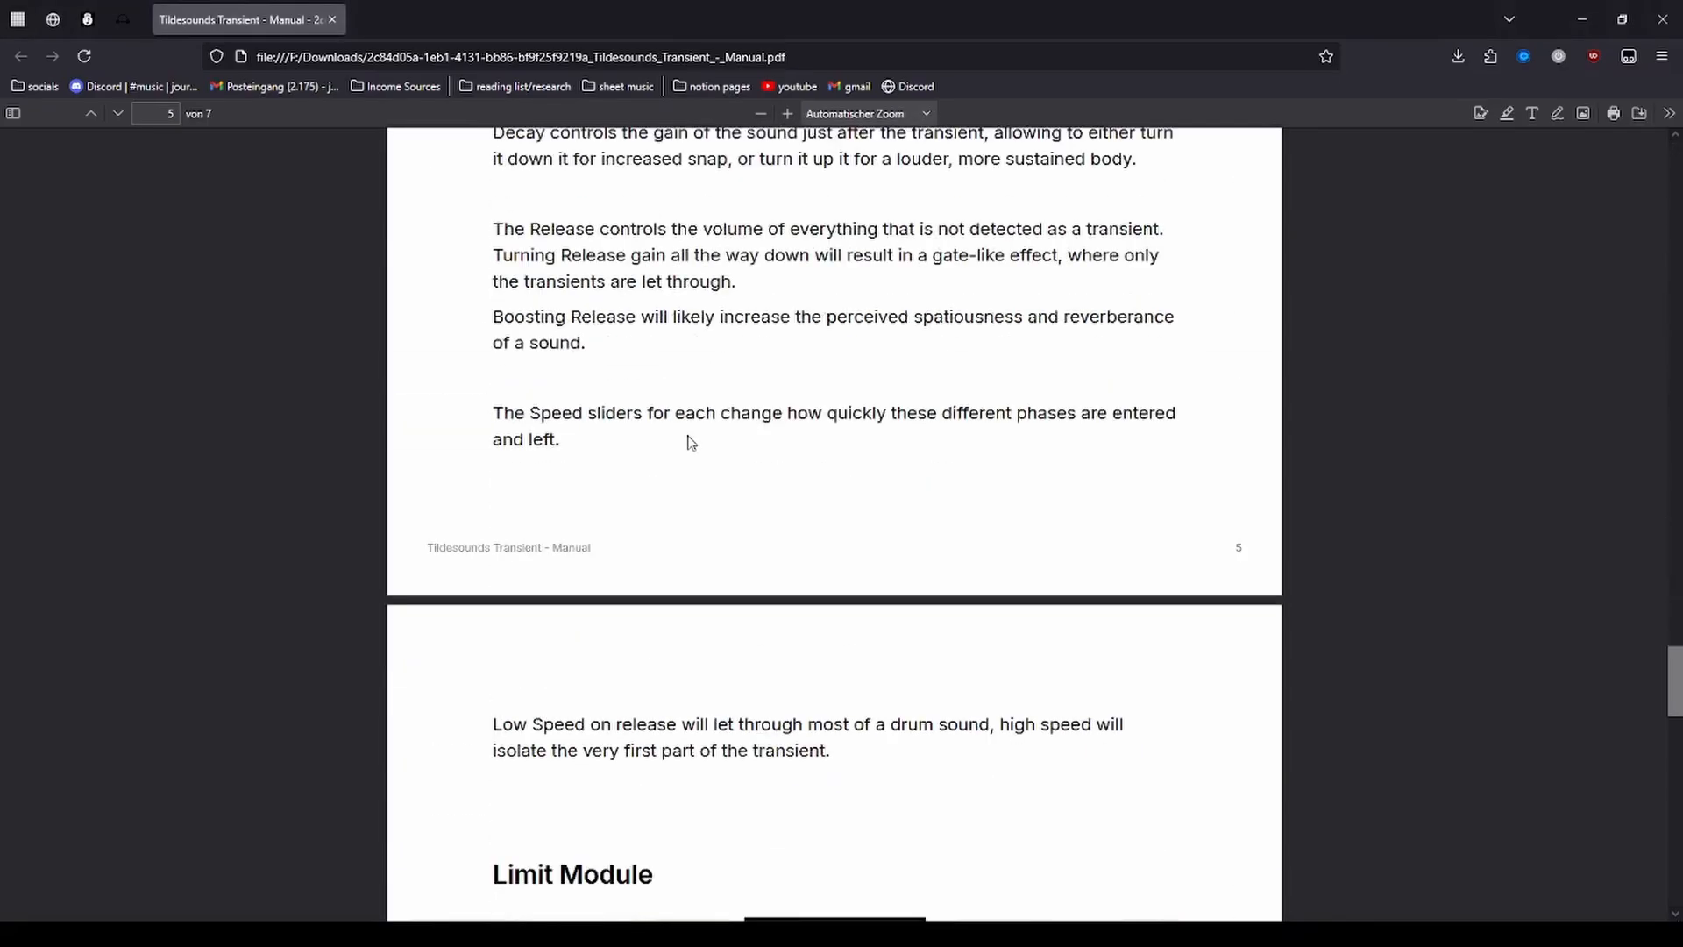
pyautogui.scroll(-5, 692, 444)
pyautogui.scroll(20, 701, 351)
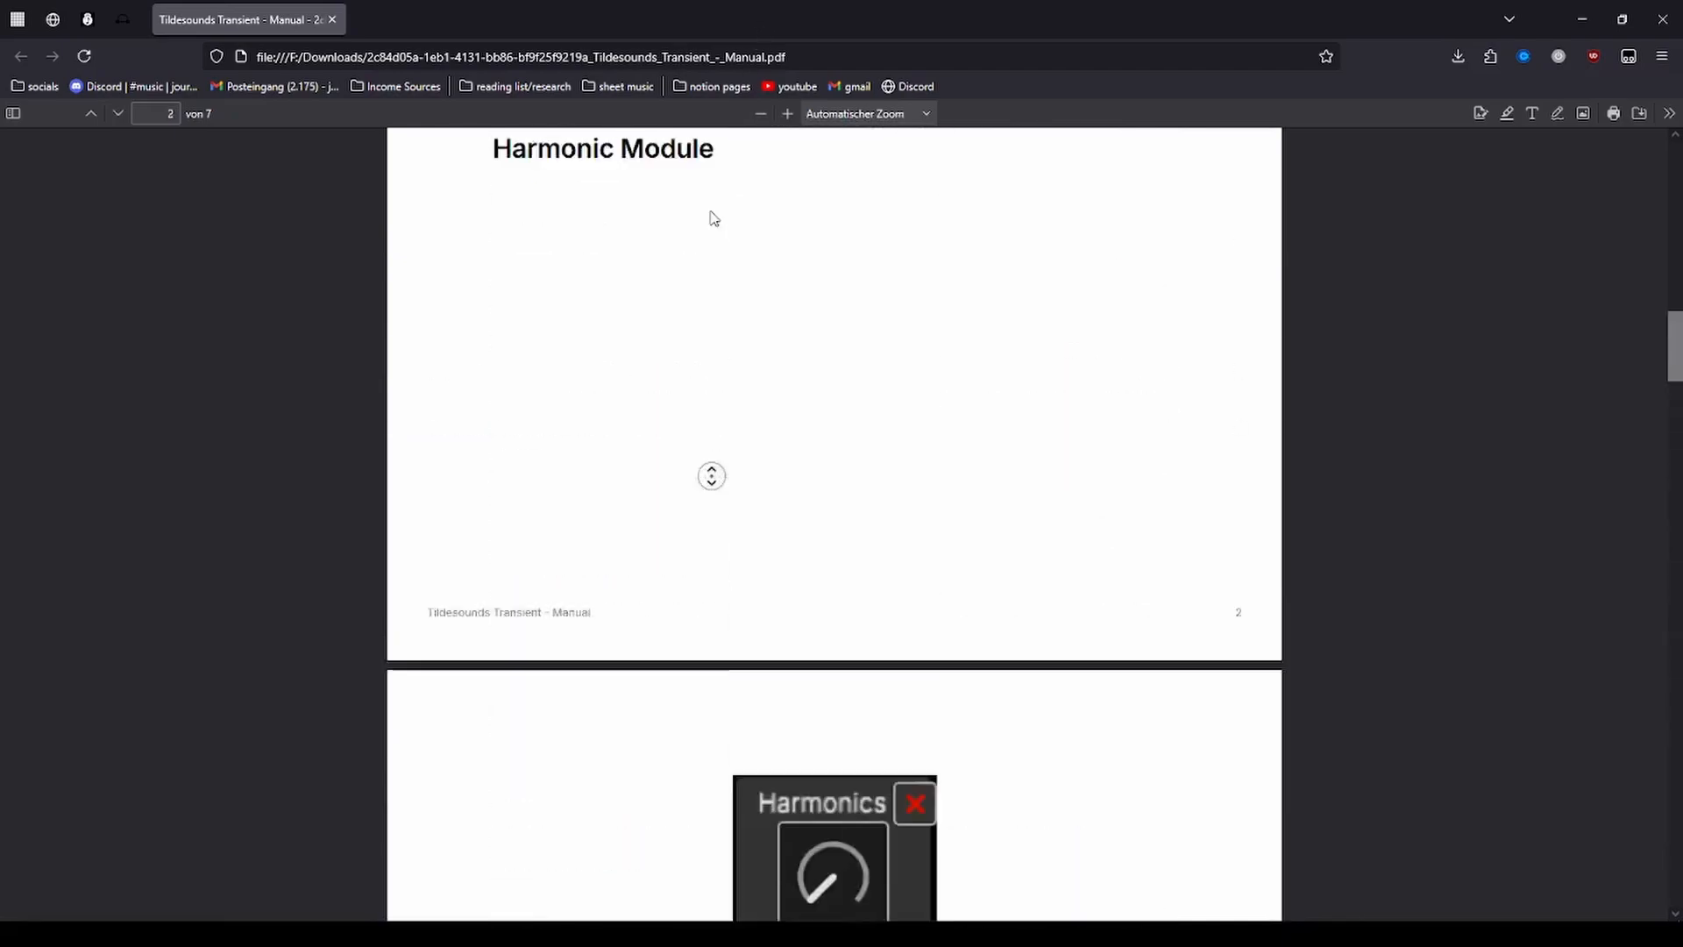
pyautogui.scroll(-20, 785, 590)
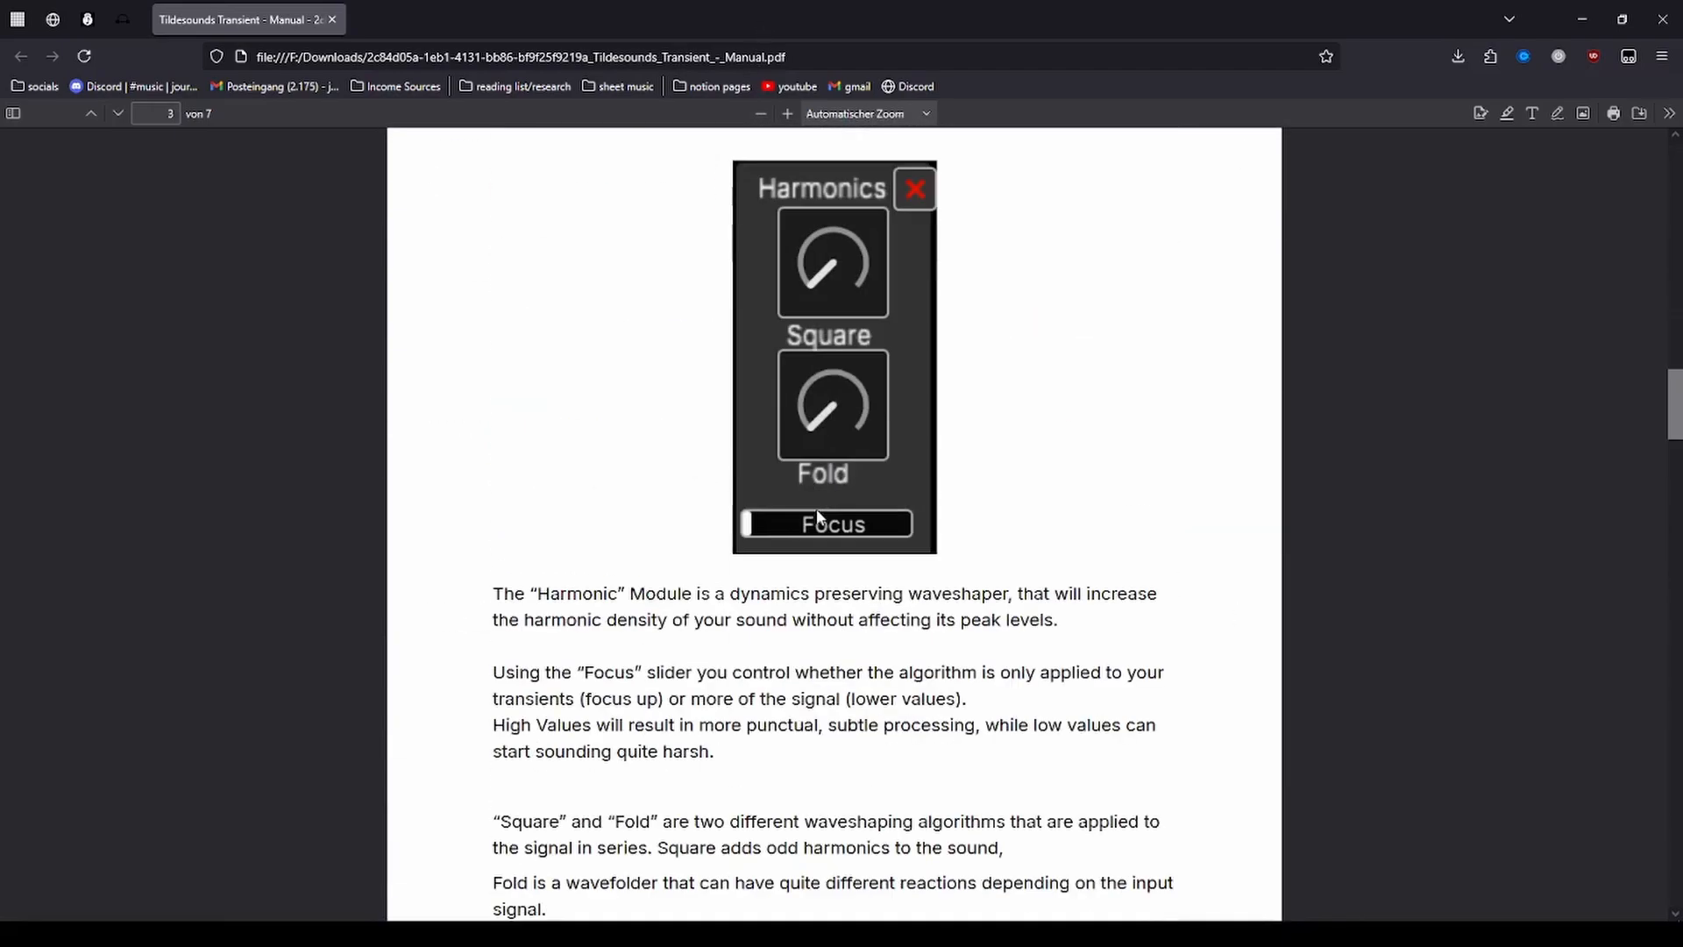
pyautogui.click(1651, 15)
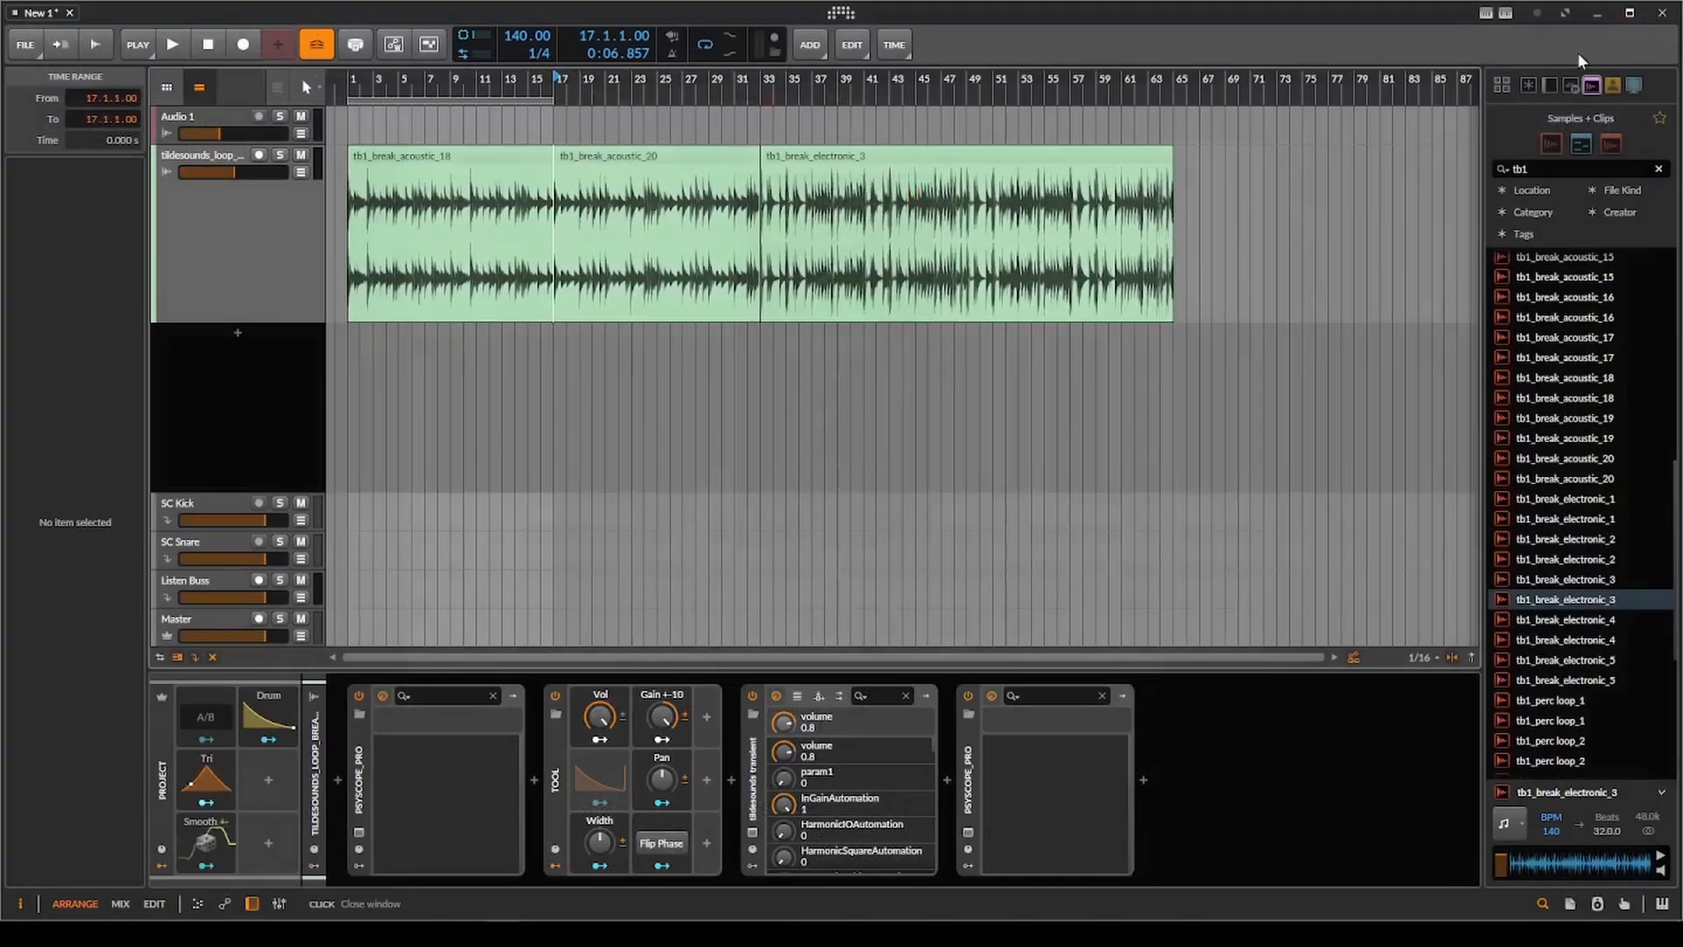
# Reopen the tildesounds transient plugin window and turn off the Transient module.
pyautogui.click(753, 832)
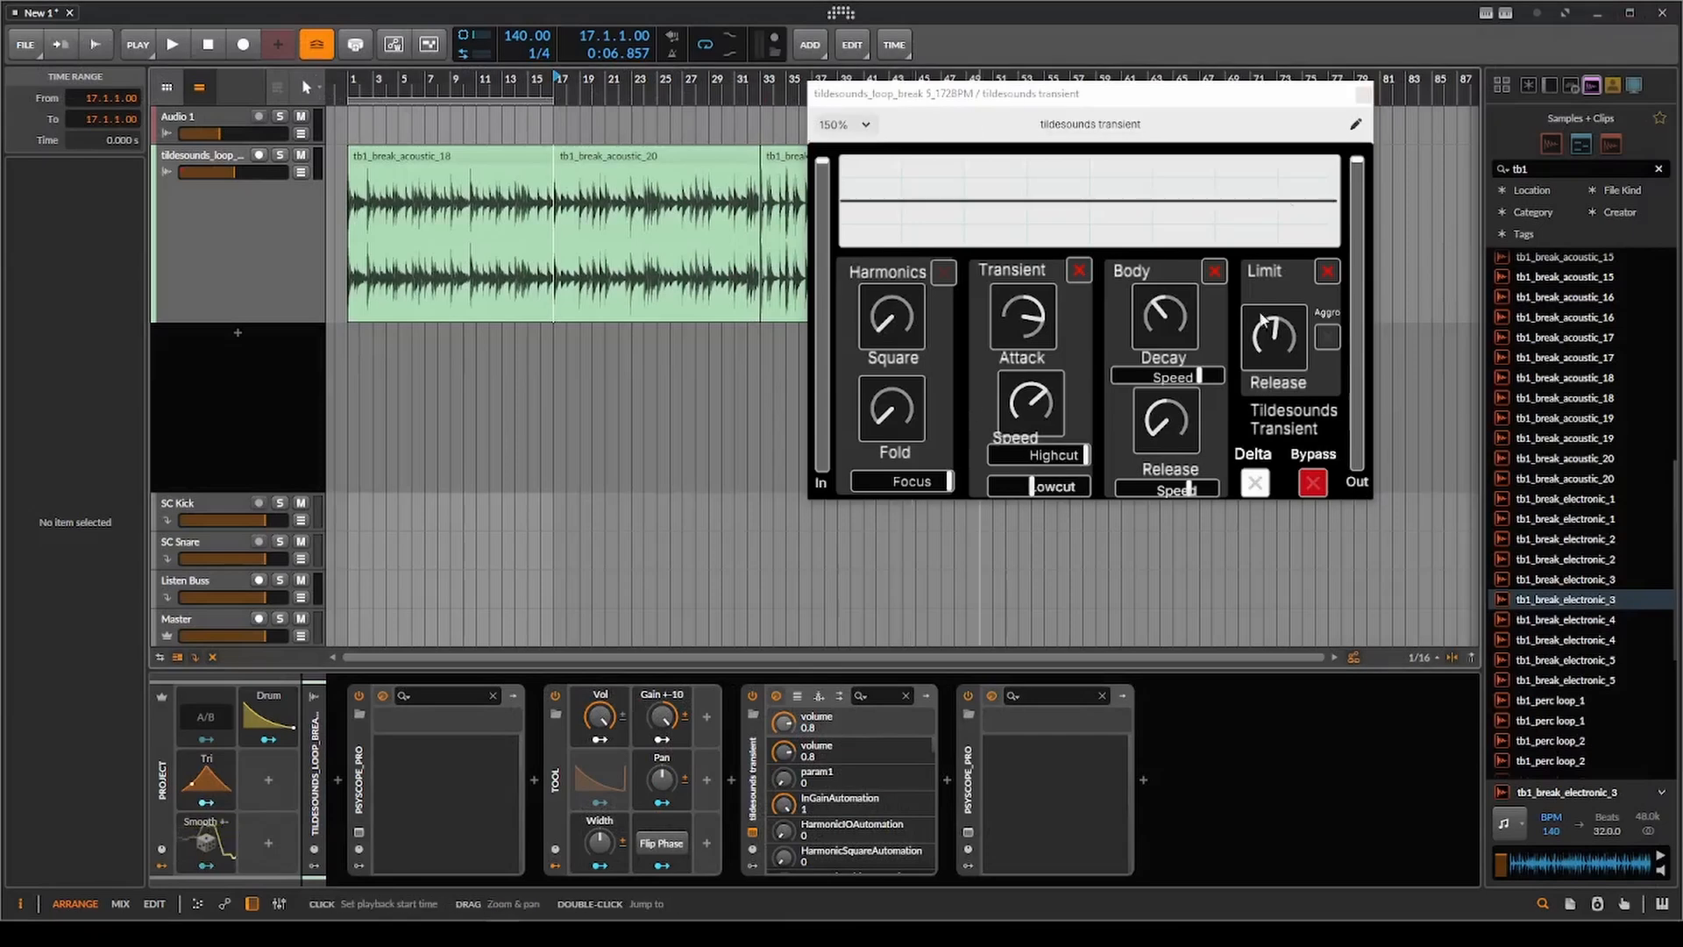
pyautogui.click(1079, 270)
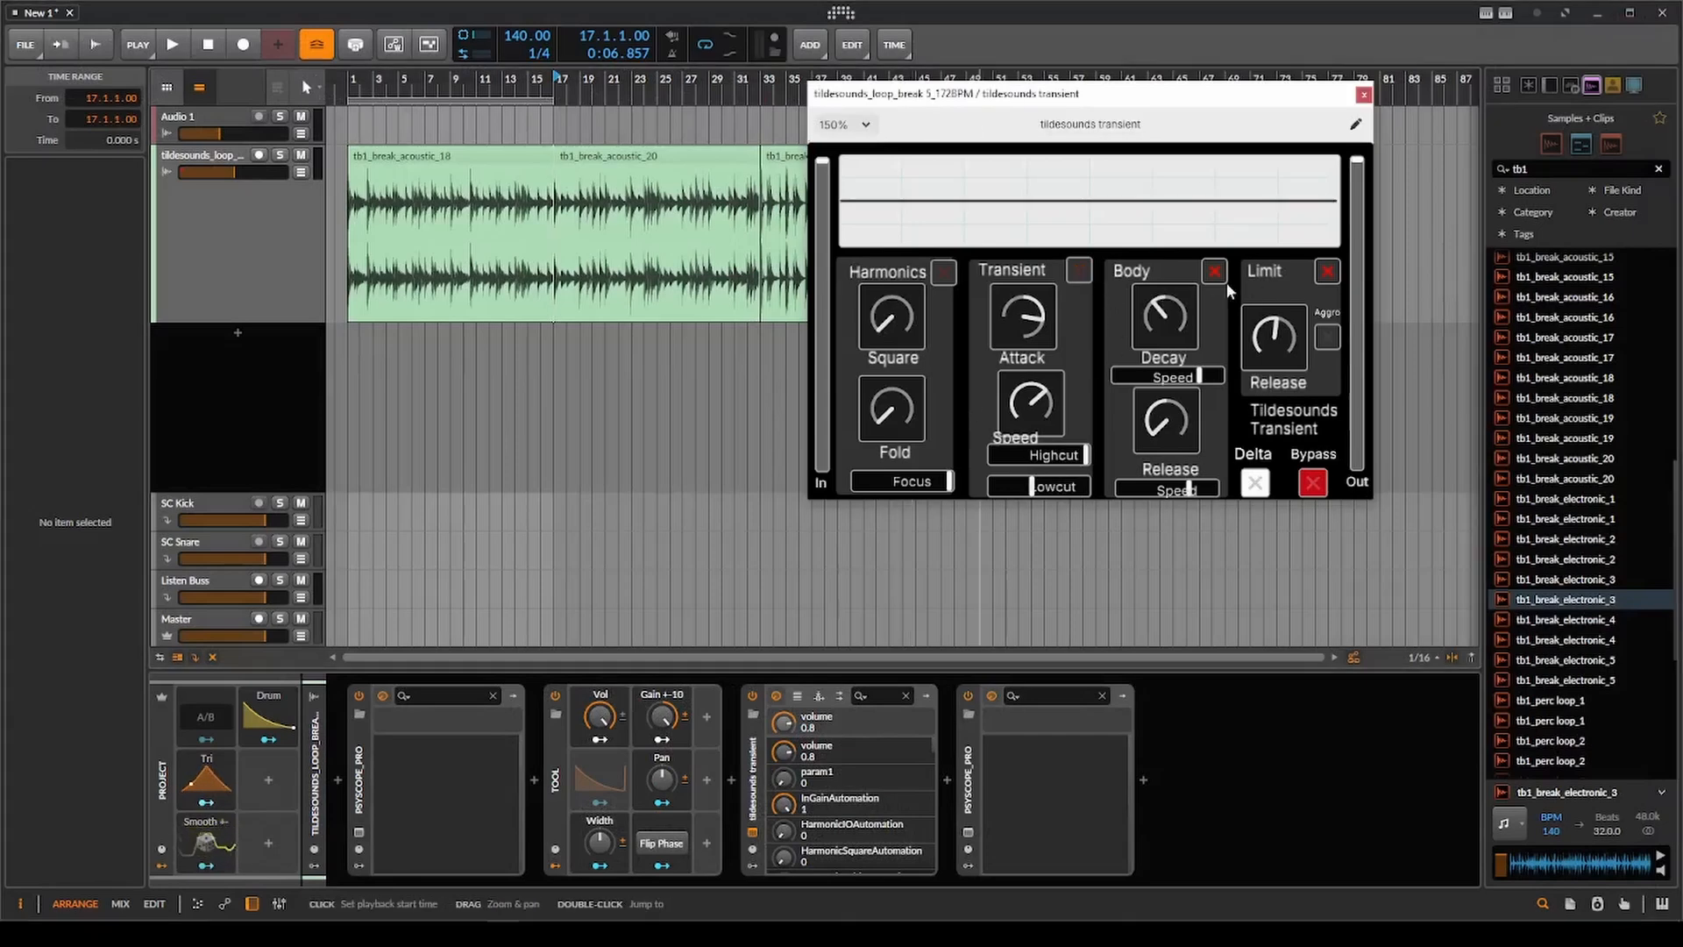